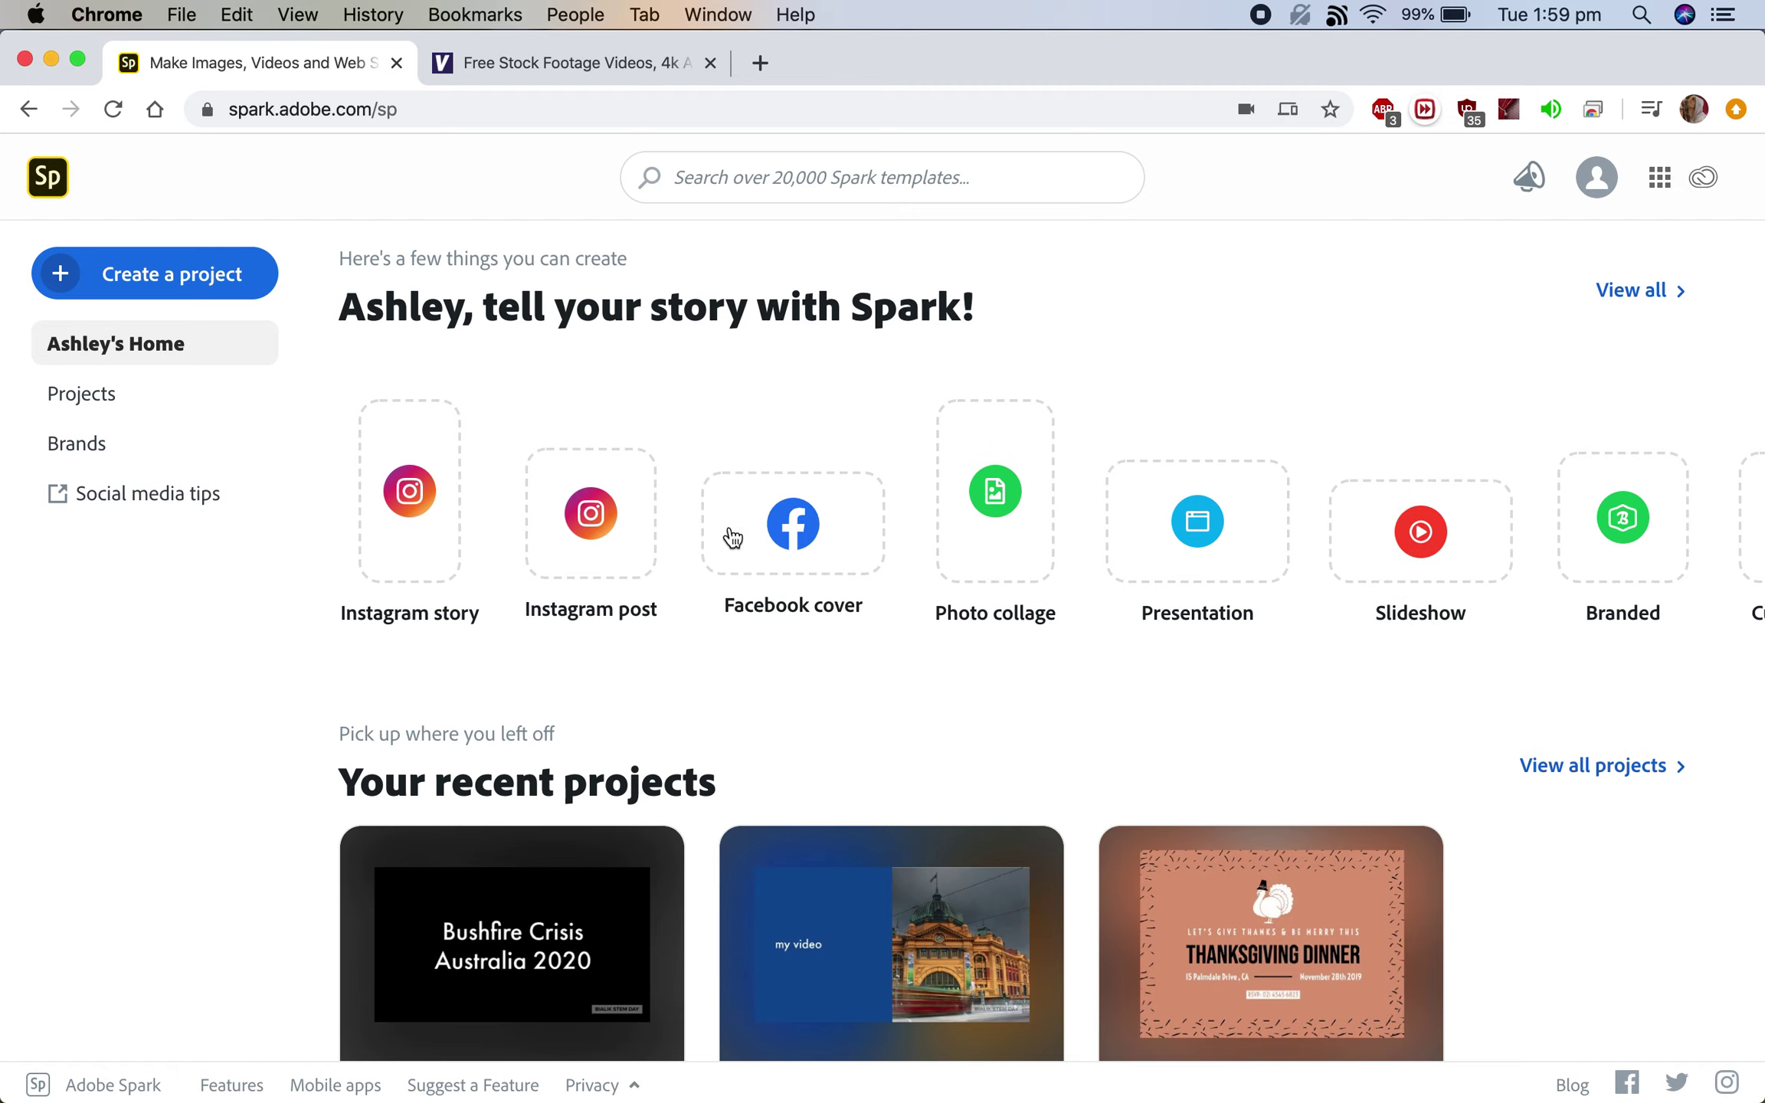
Step: Create a new video project titled "Bushfires 2020", dismissing the site's notification request
click(141, 283)
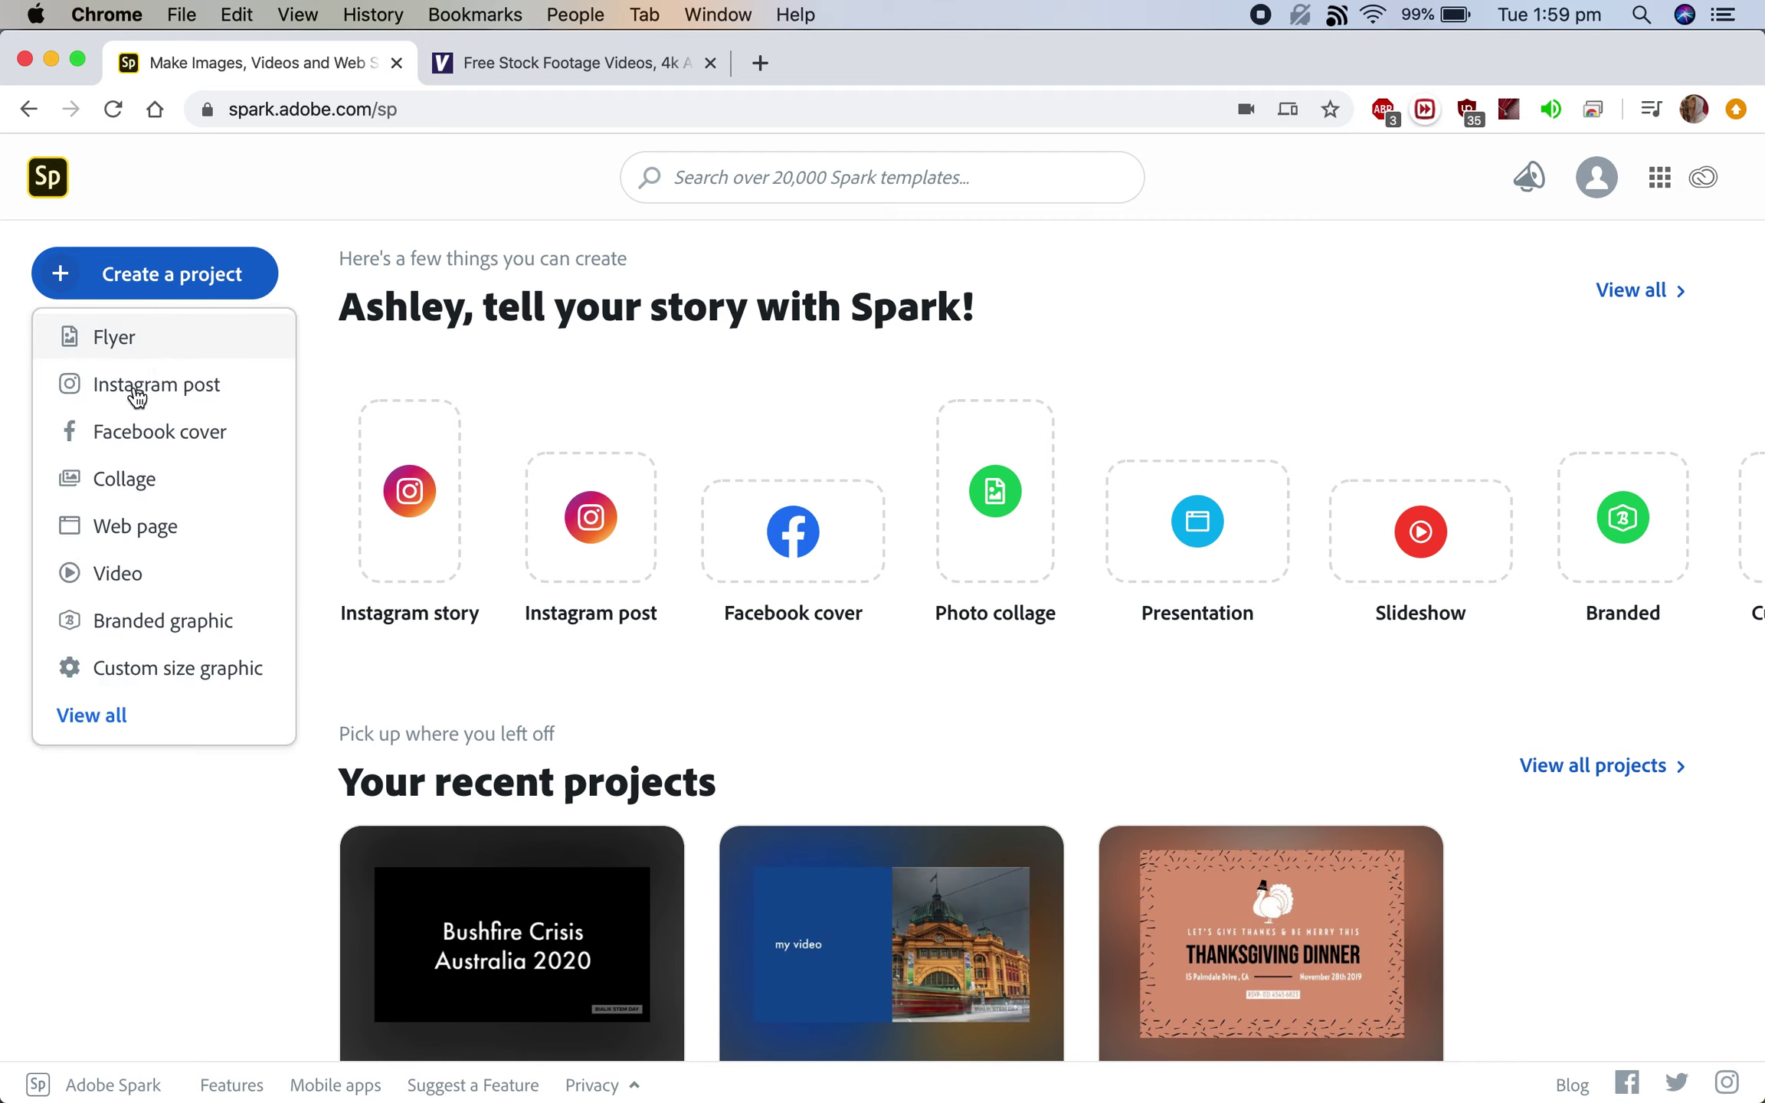
click(117, 576)
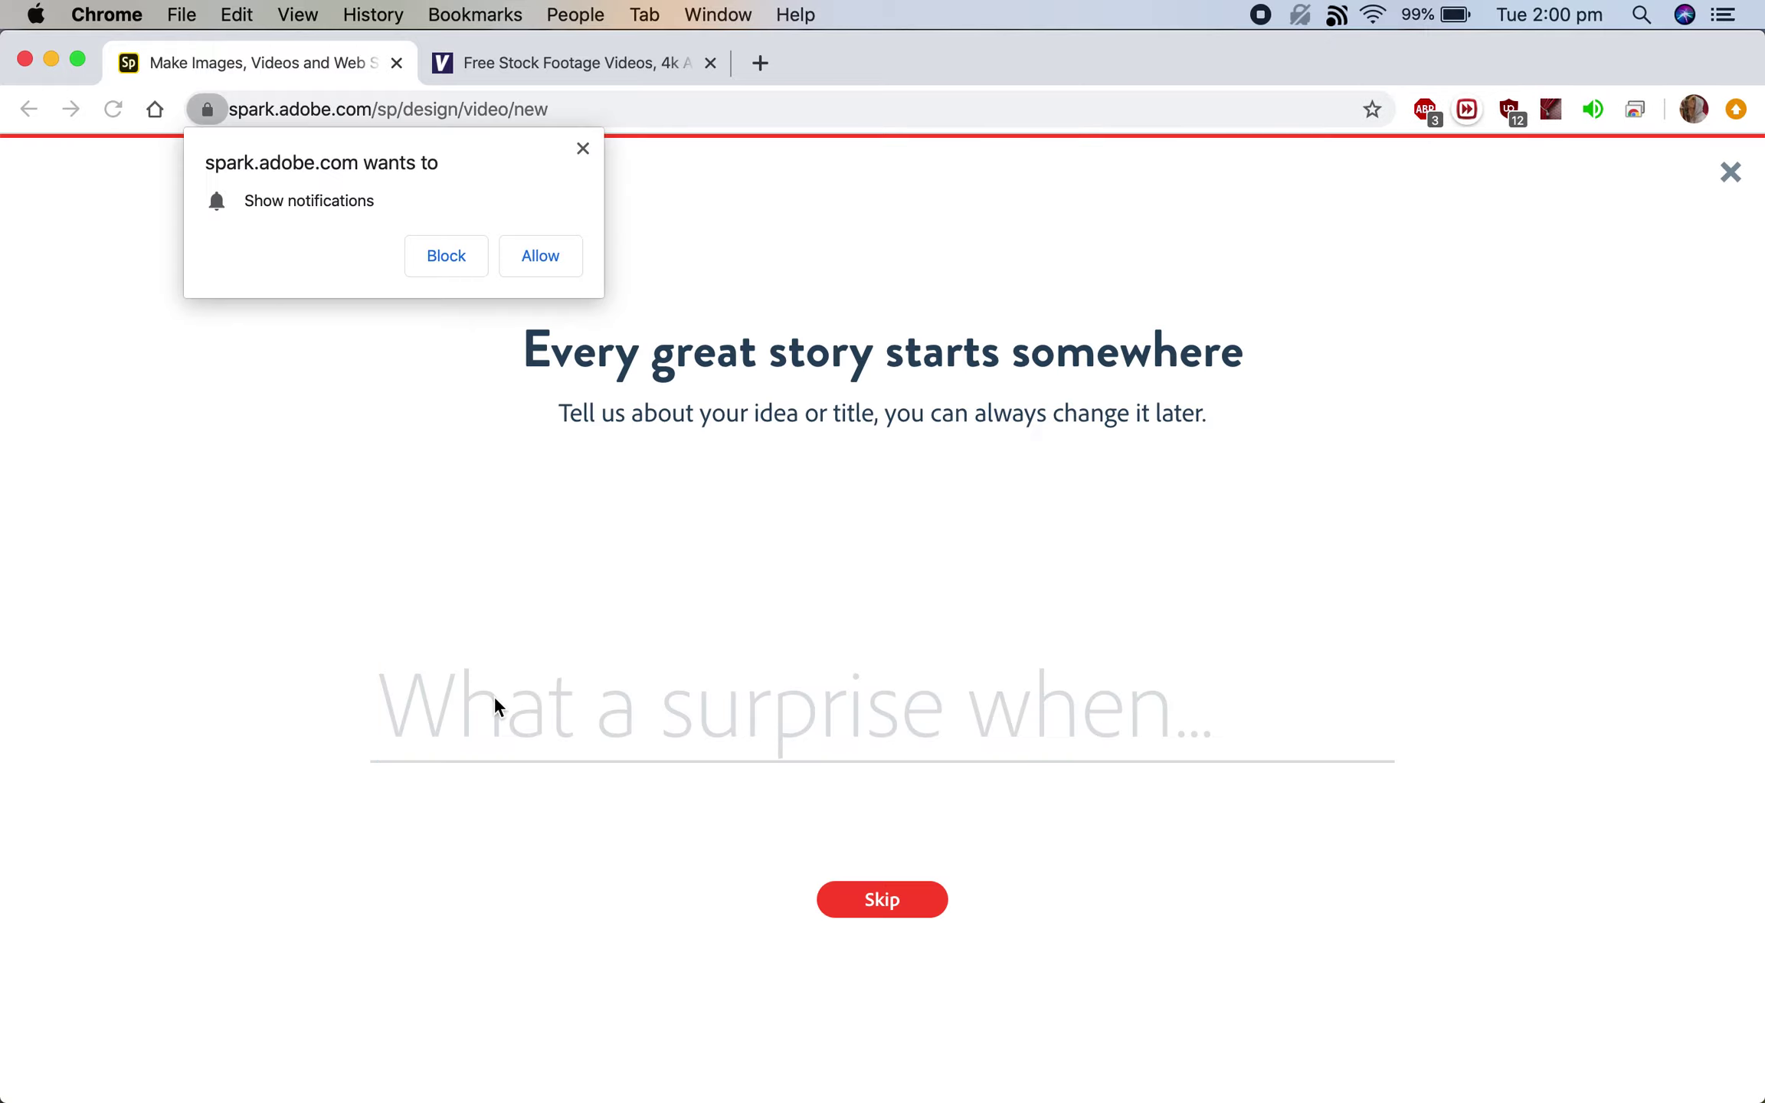
click(583, 149)
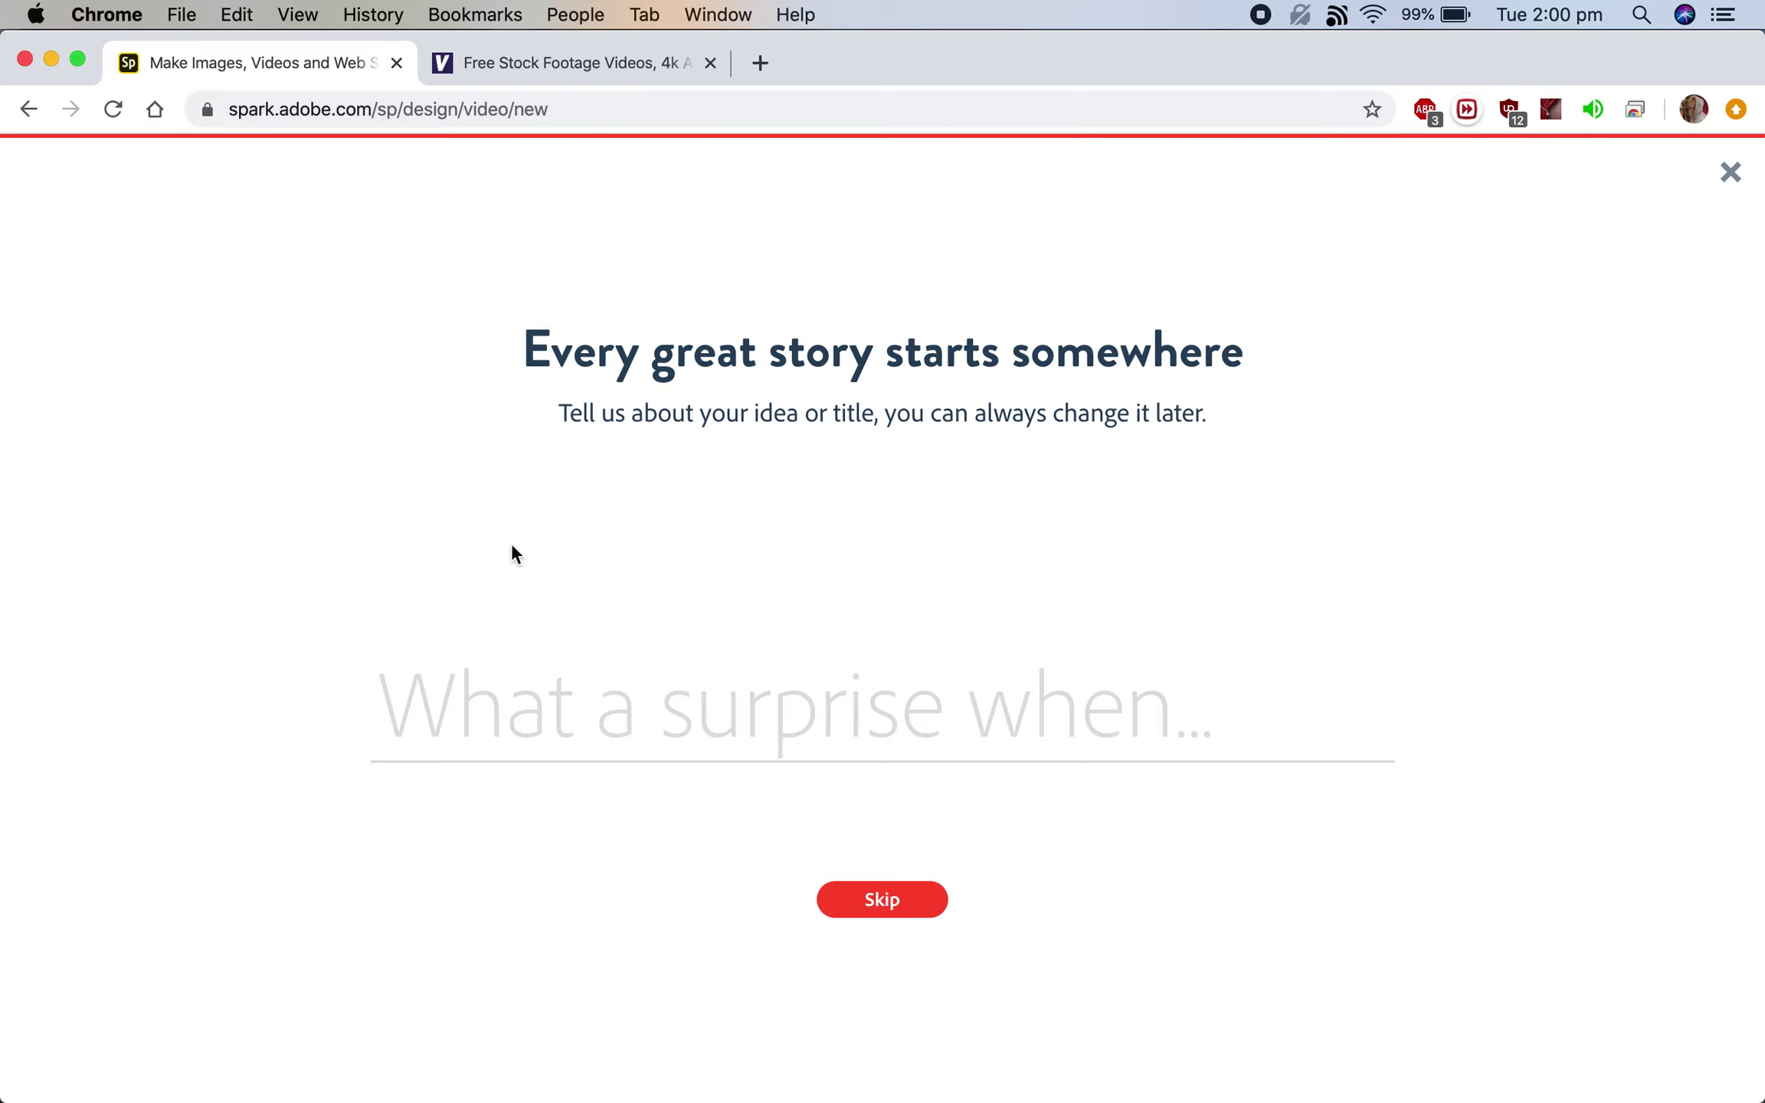
text(Bushfires 2020)
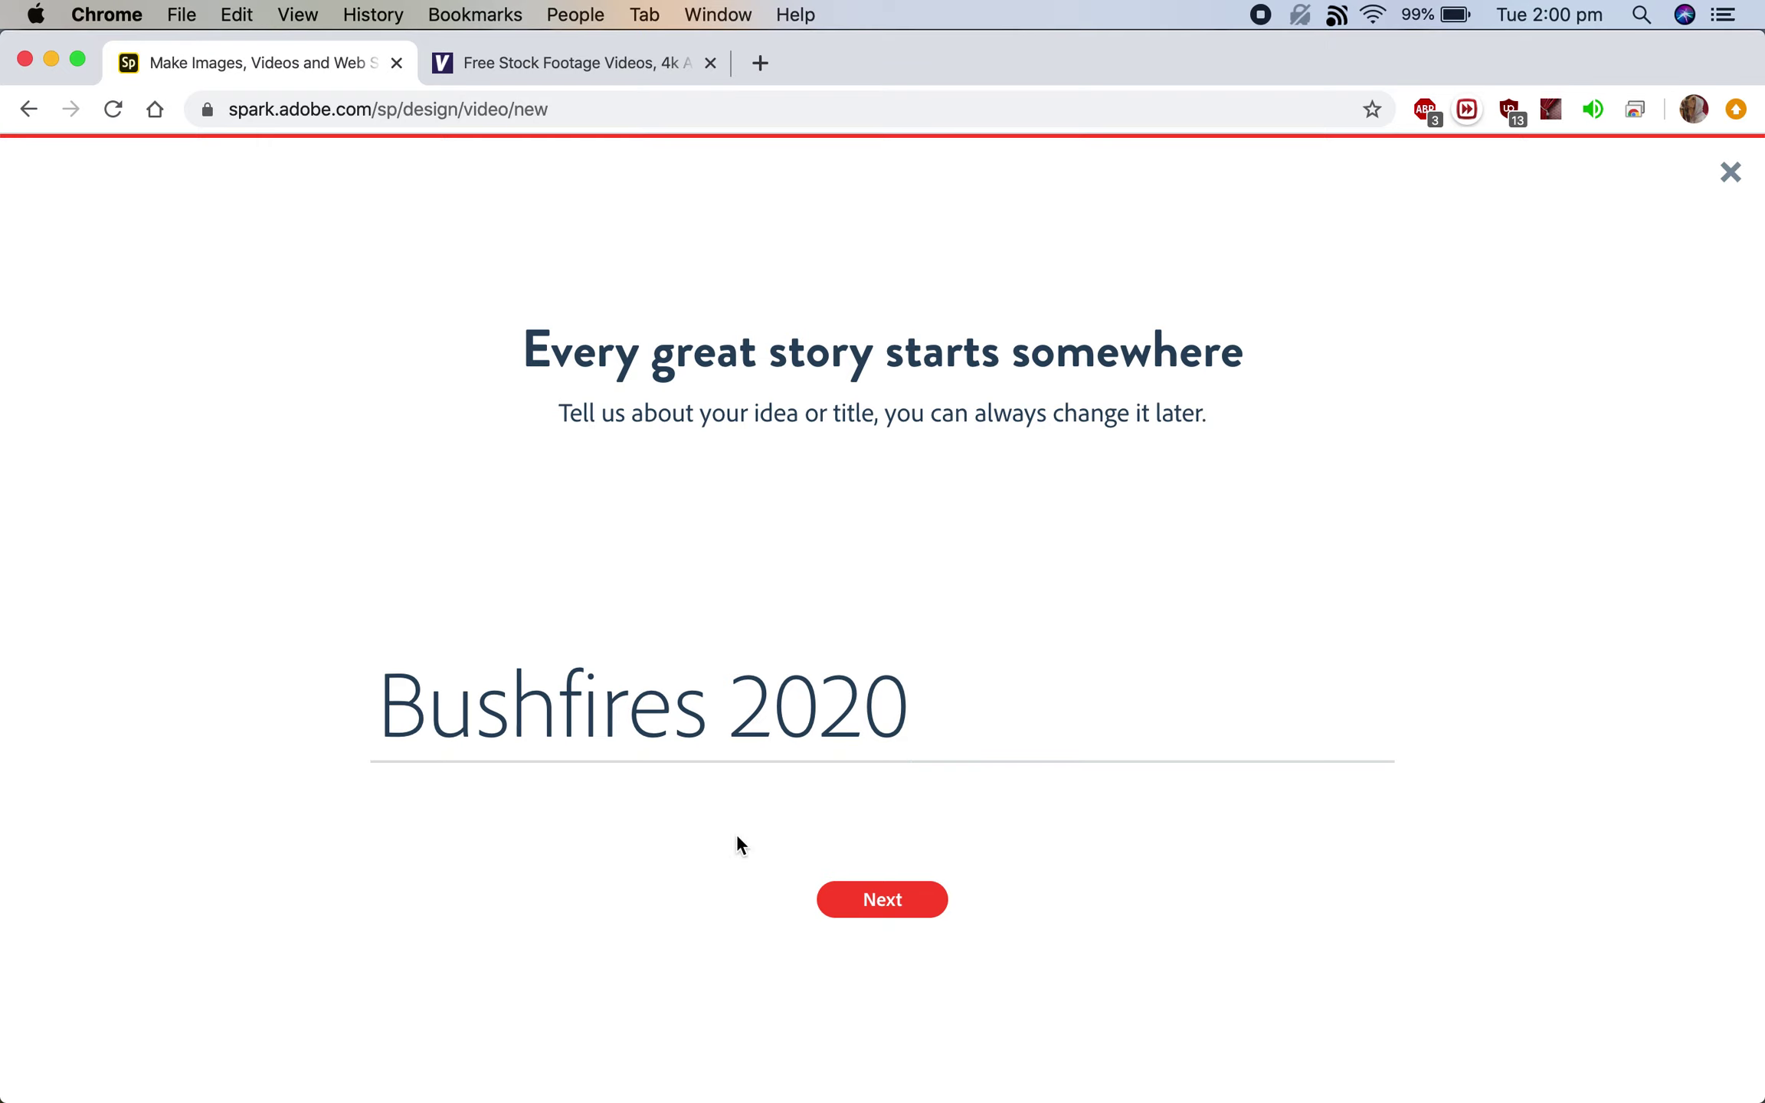
click(873, 898)
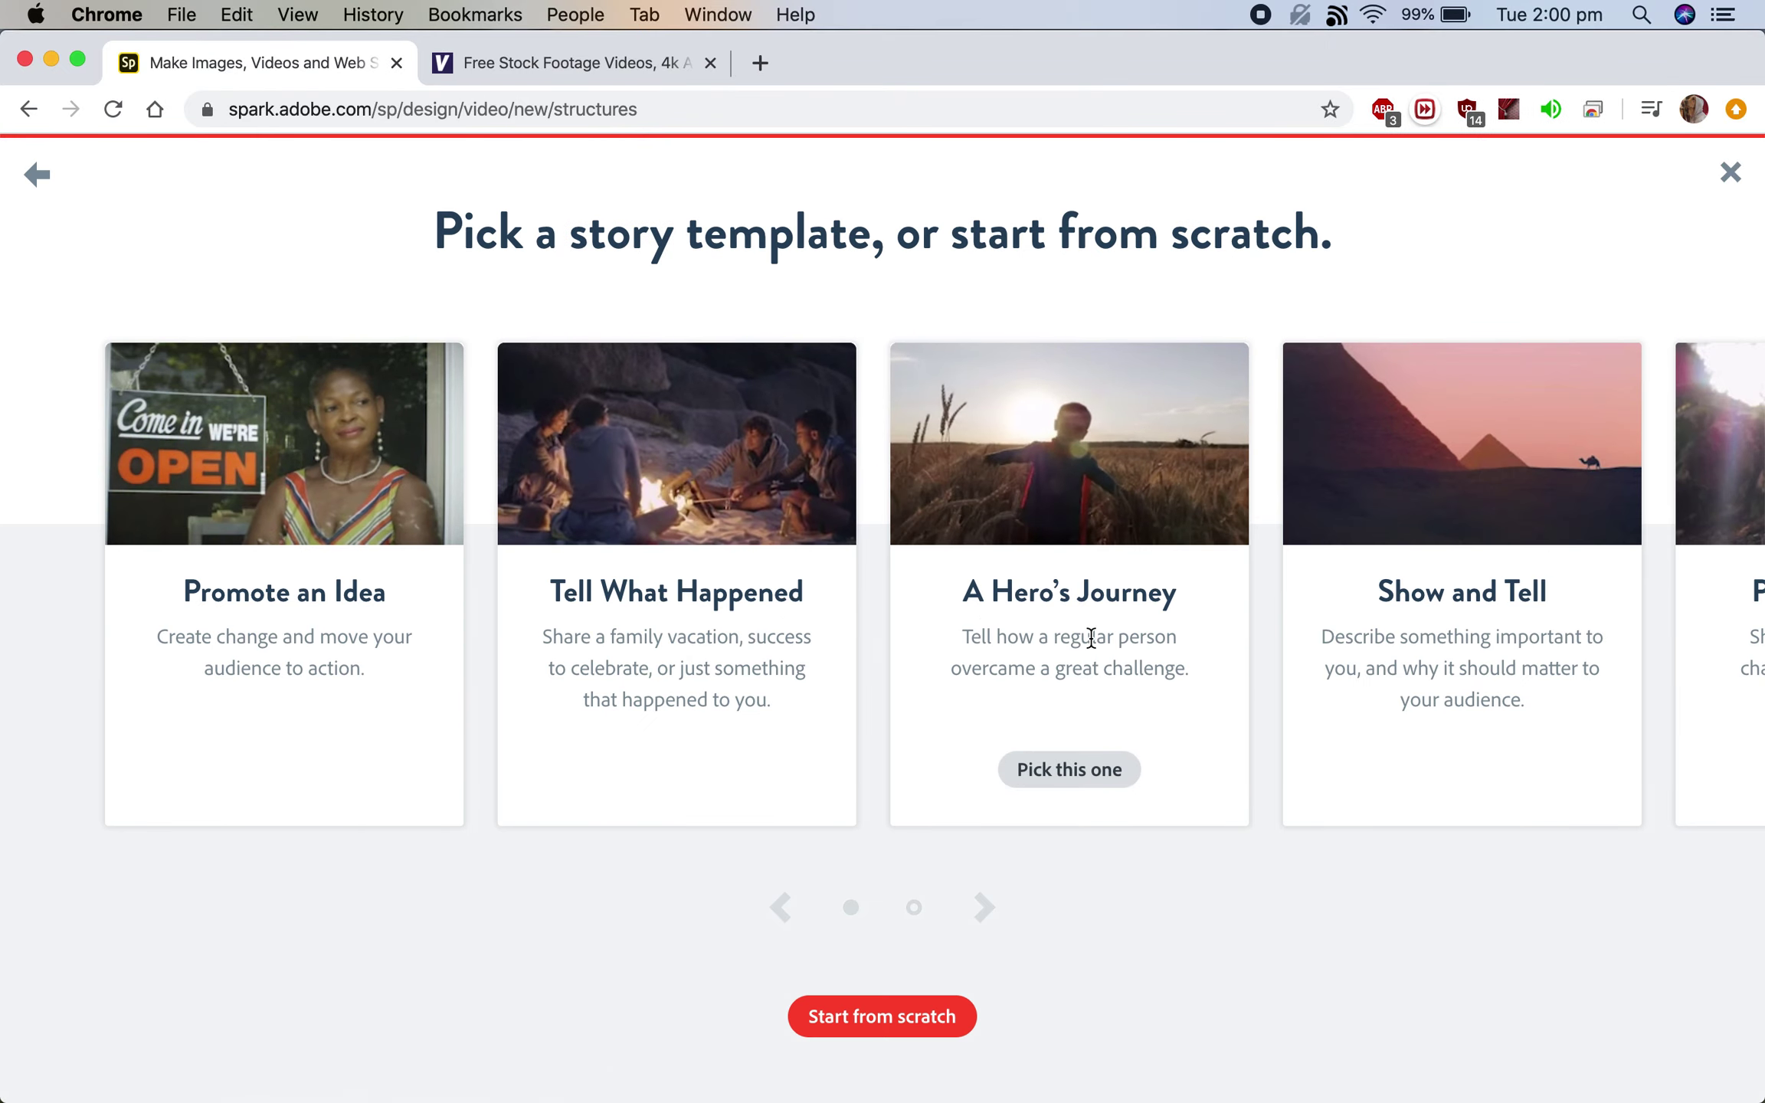
Step: Look through the story templates, pick A Hero's Journey and close the quick tips
scroll(1091, 638, right, 10)
scroll(1091, 637, left, 10)
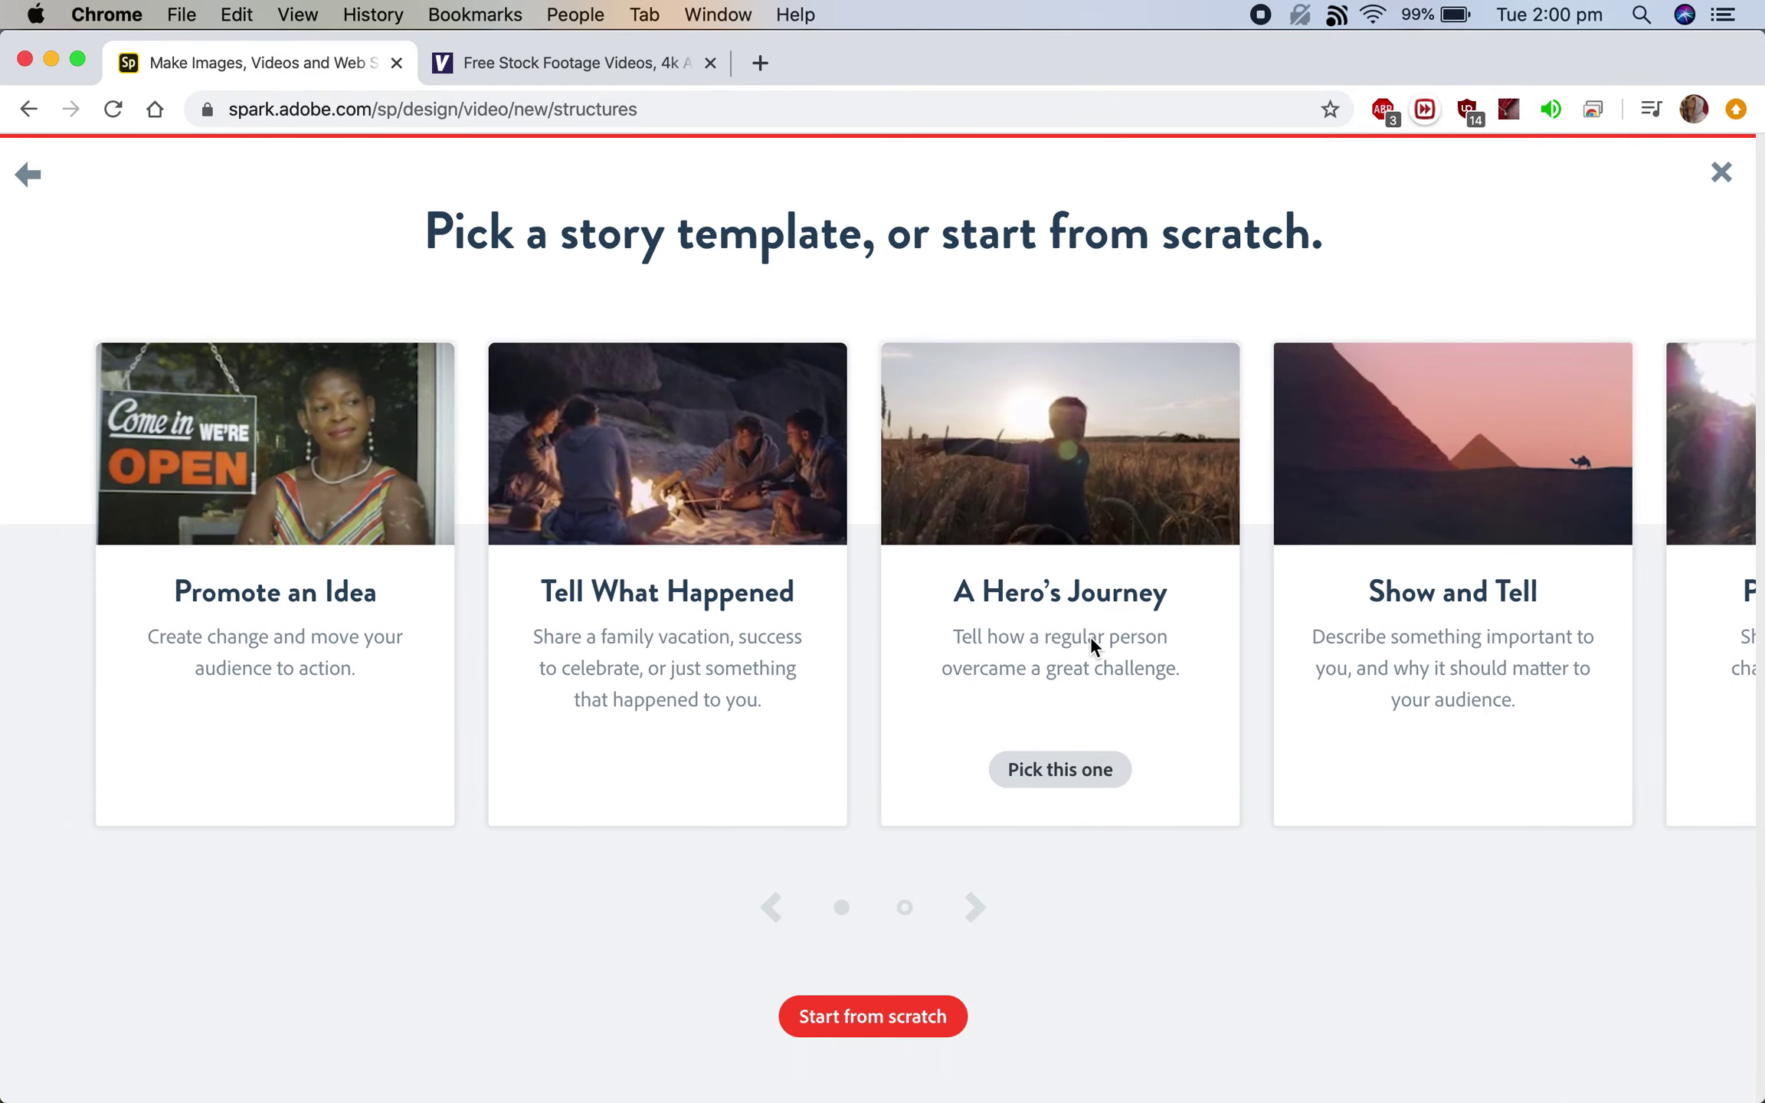
scroll(1091, 638, right, 10)
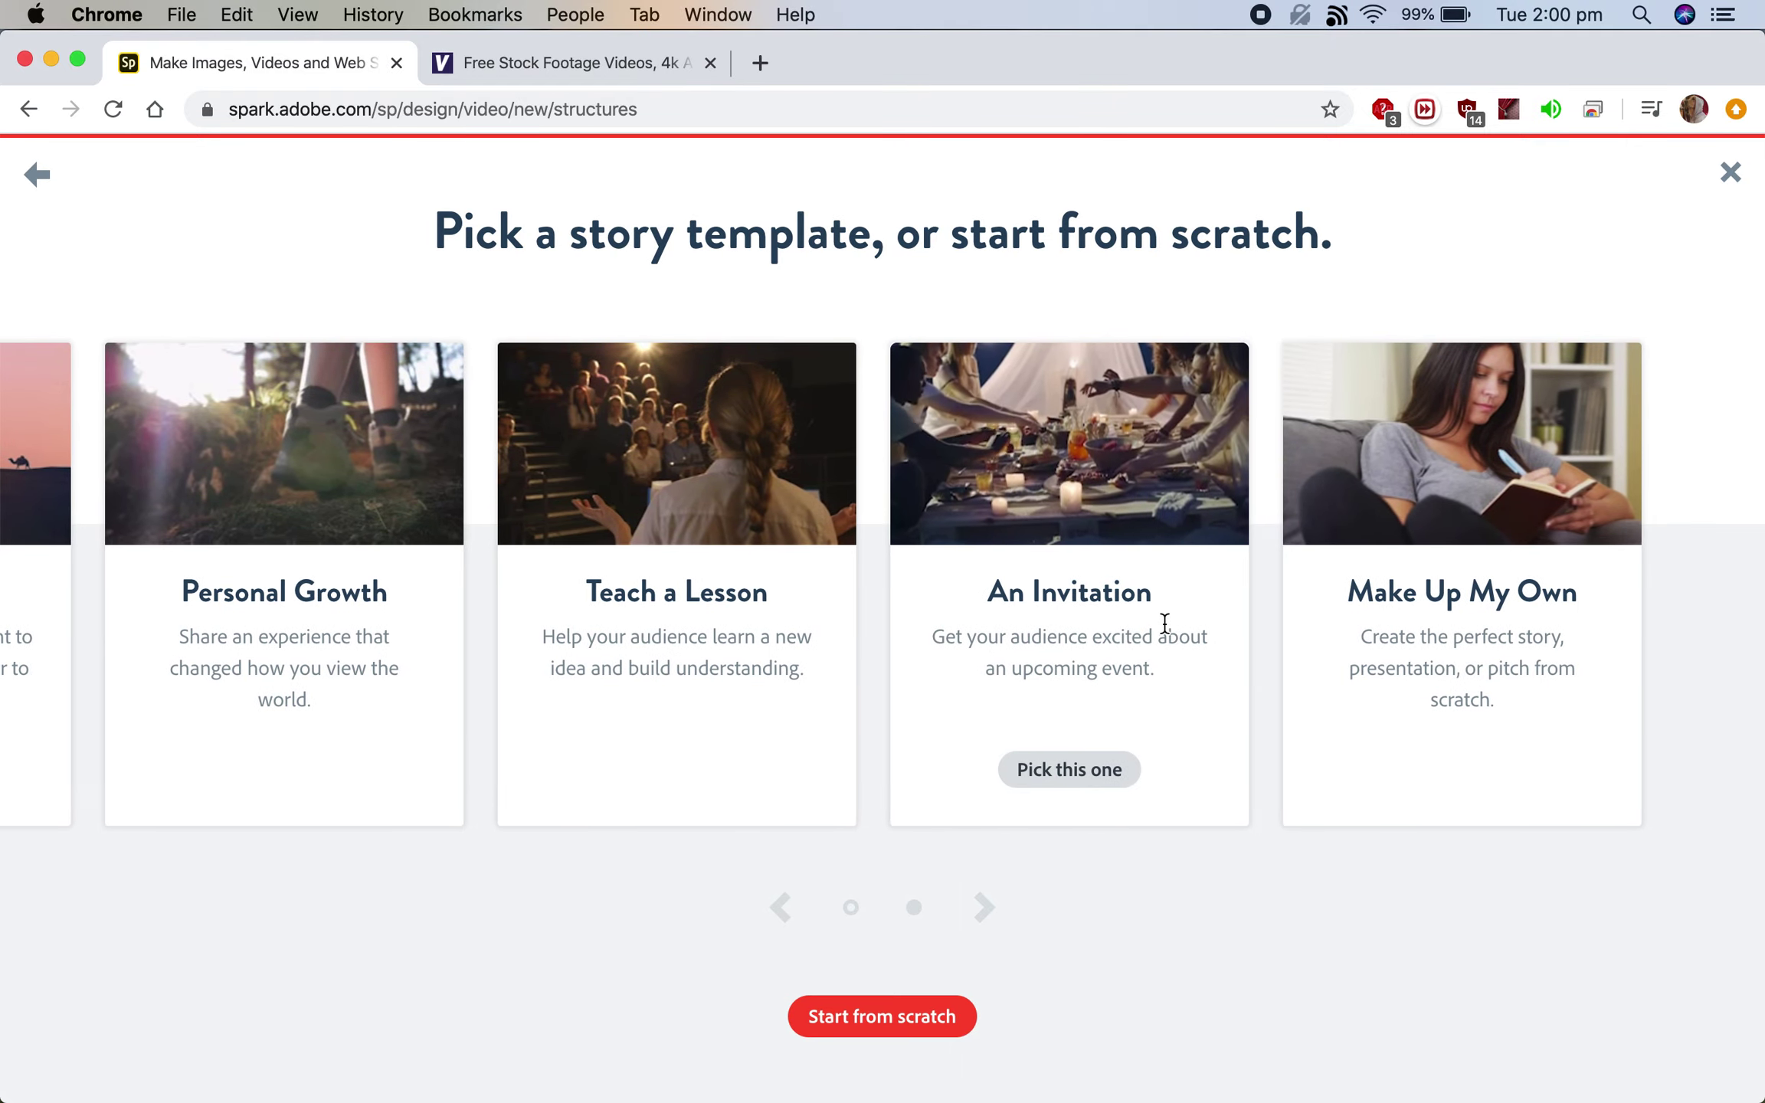
scroll(1164, 623, left, 10)
scroll(1164, 623, right, 10)
scroll(1164, 623, left, 10)
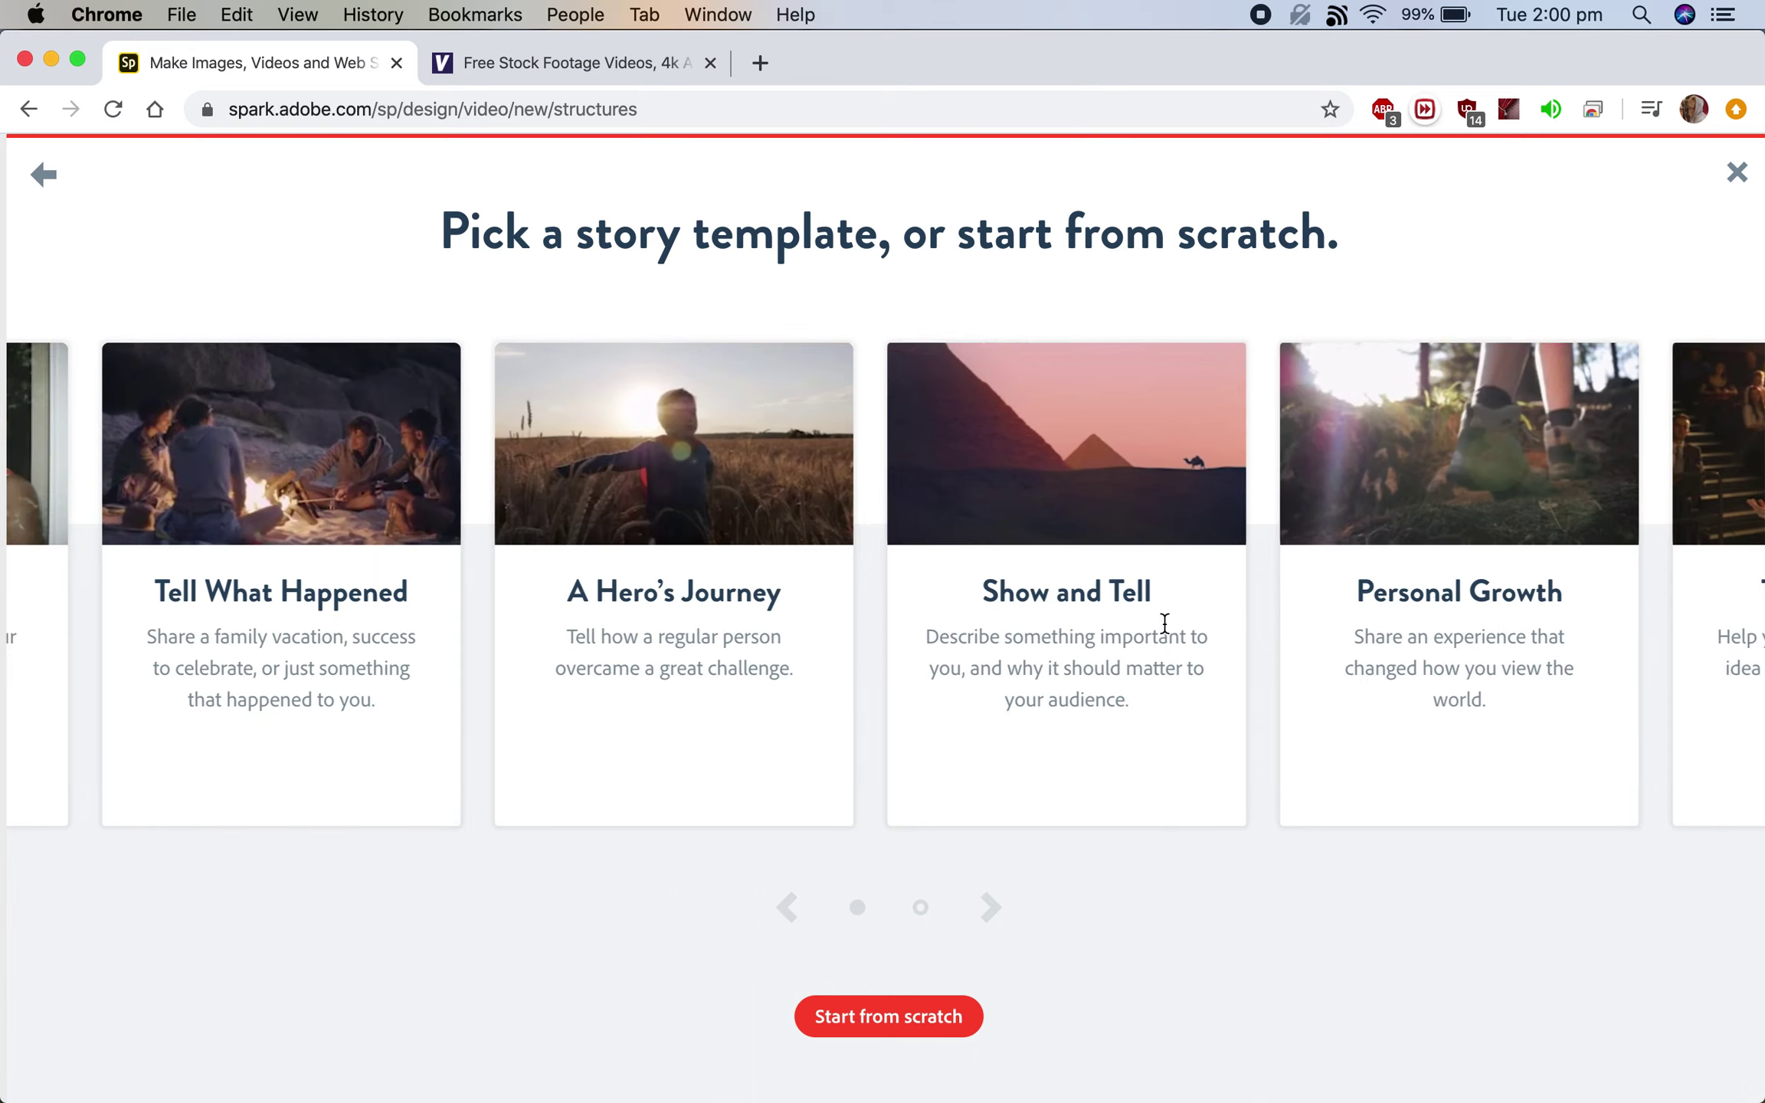
scroll(1164, 623, left, 5)
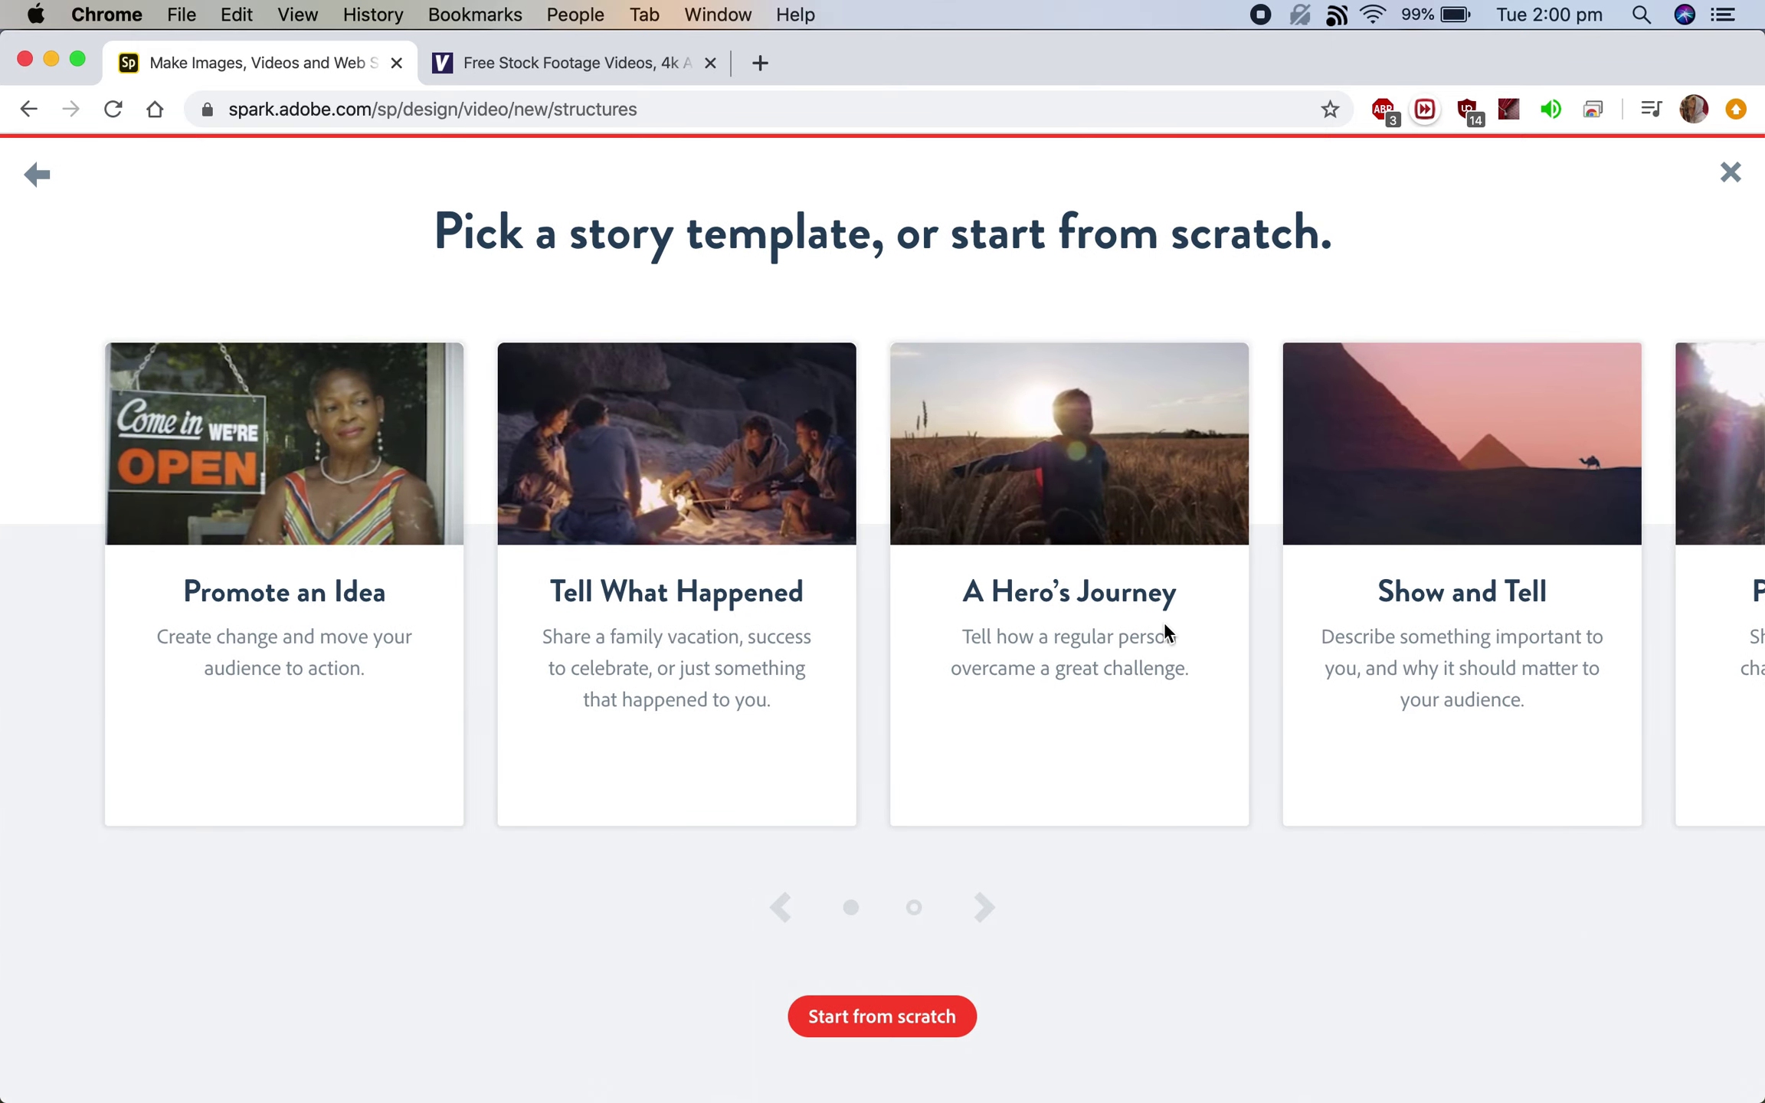
mouse_move(1166, 633)
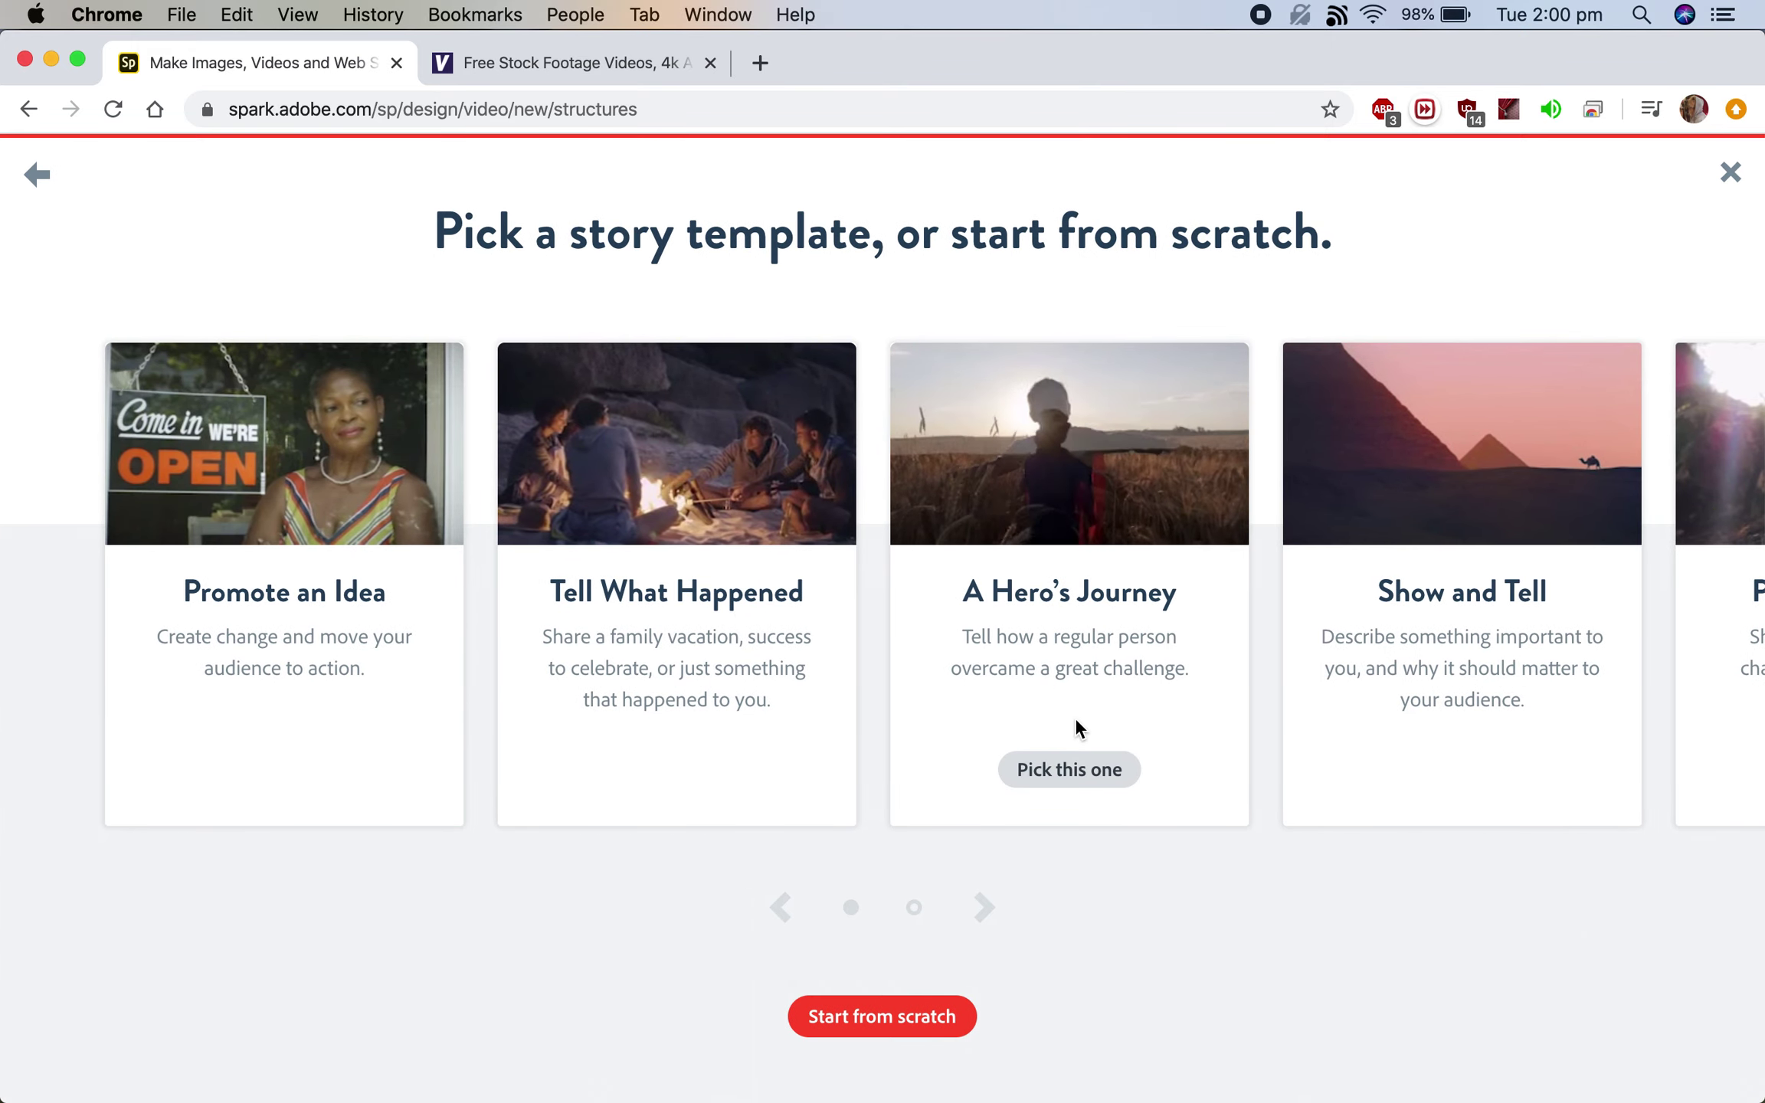
click(1076, 770)
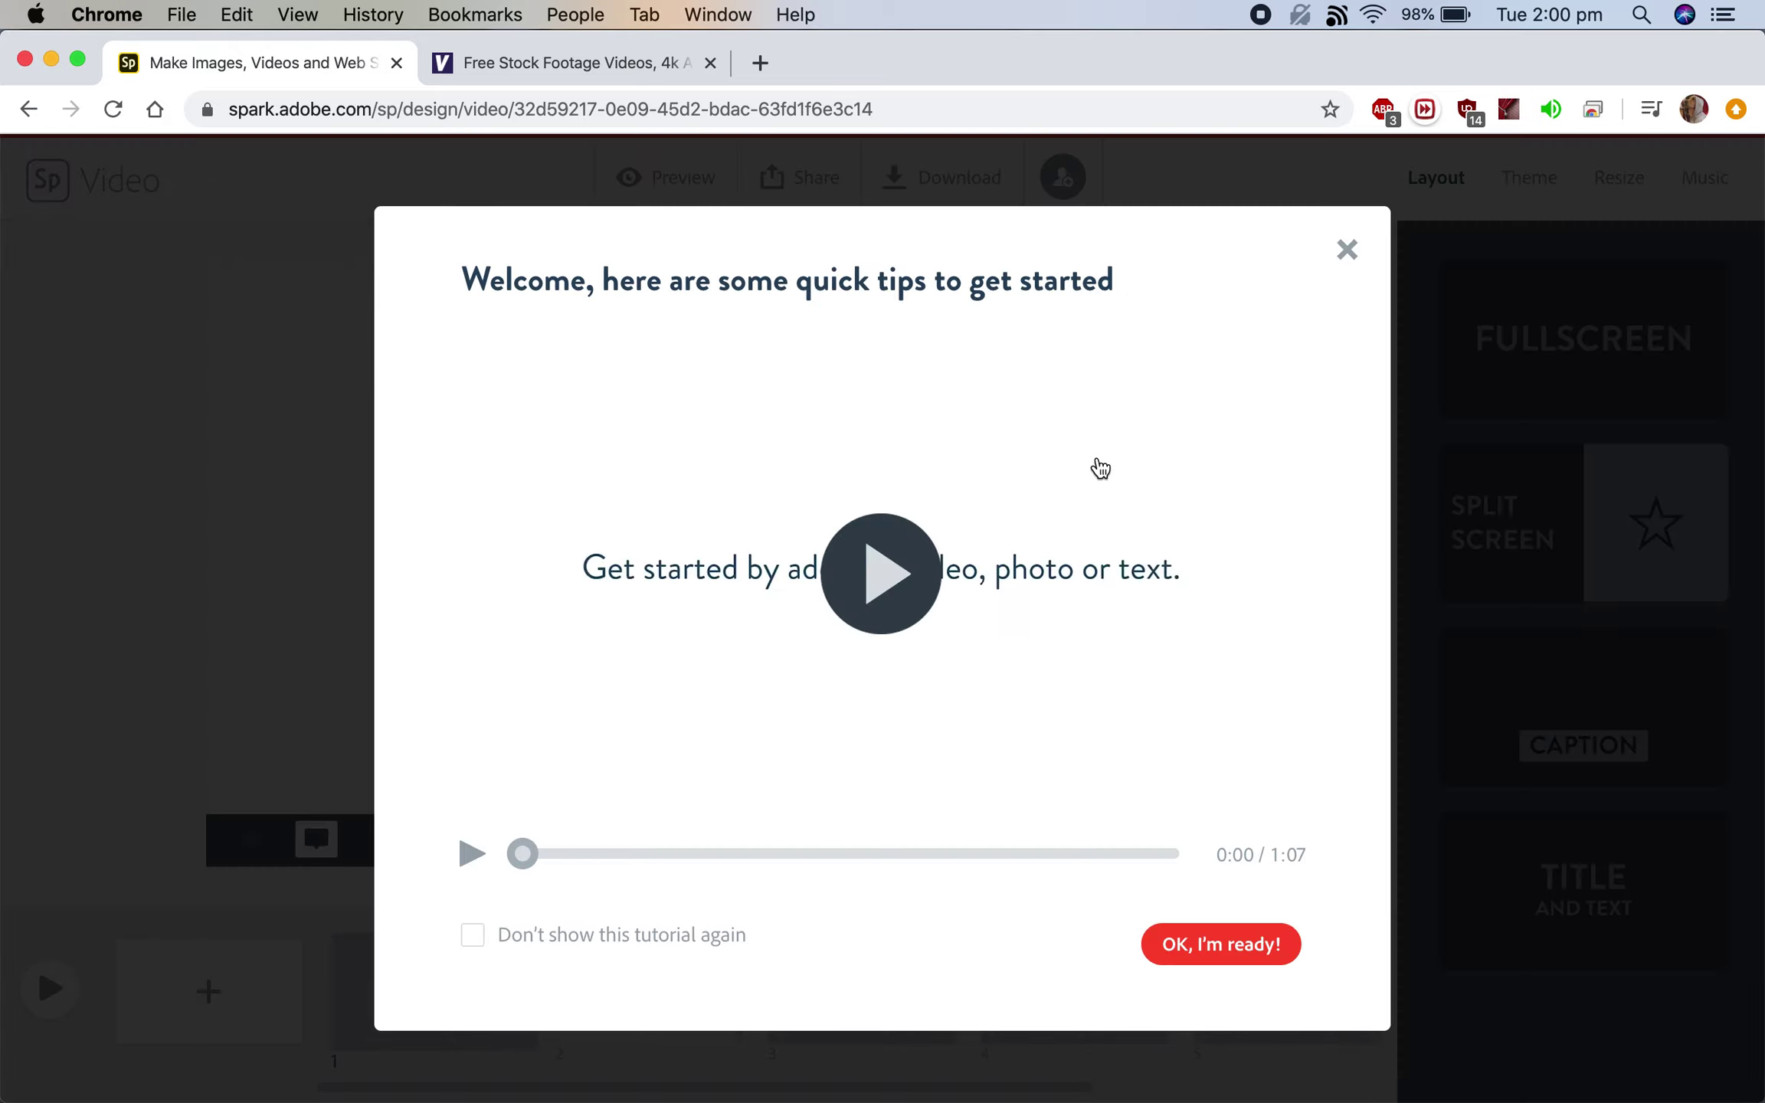
click(1344, 256)
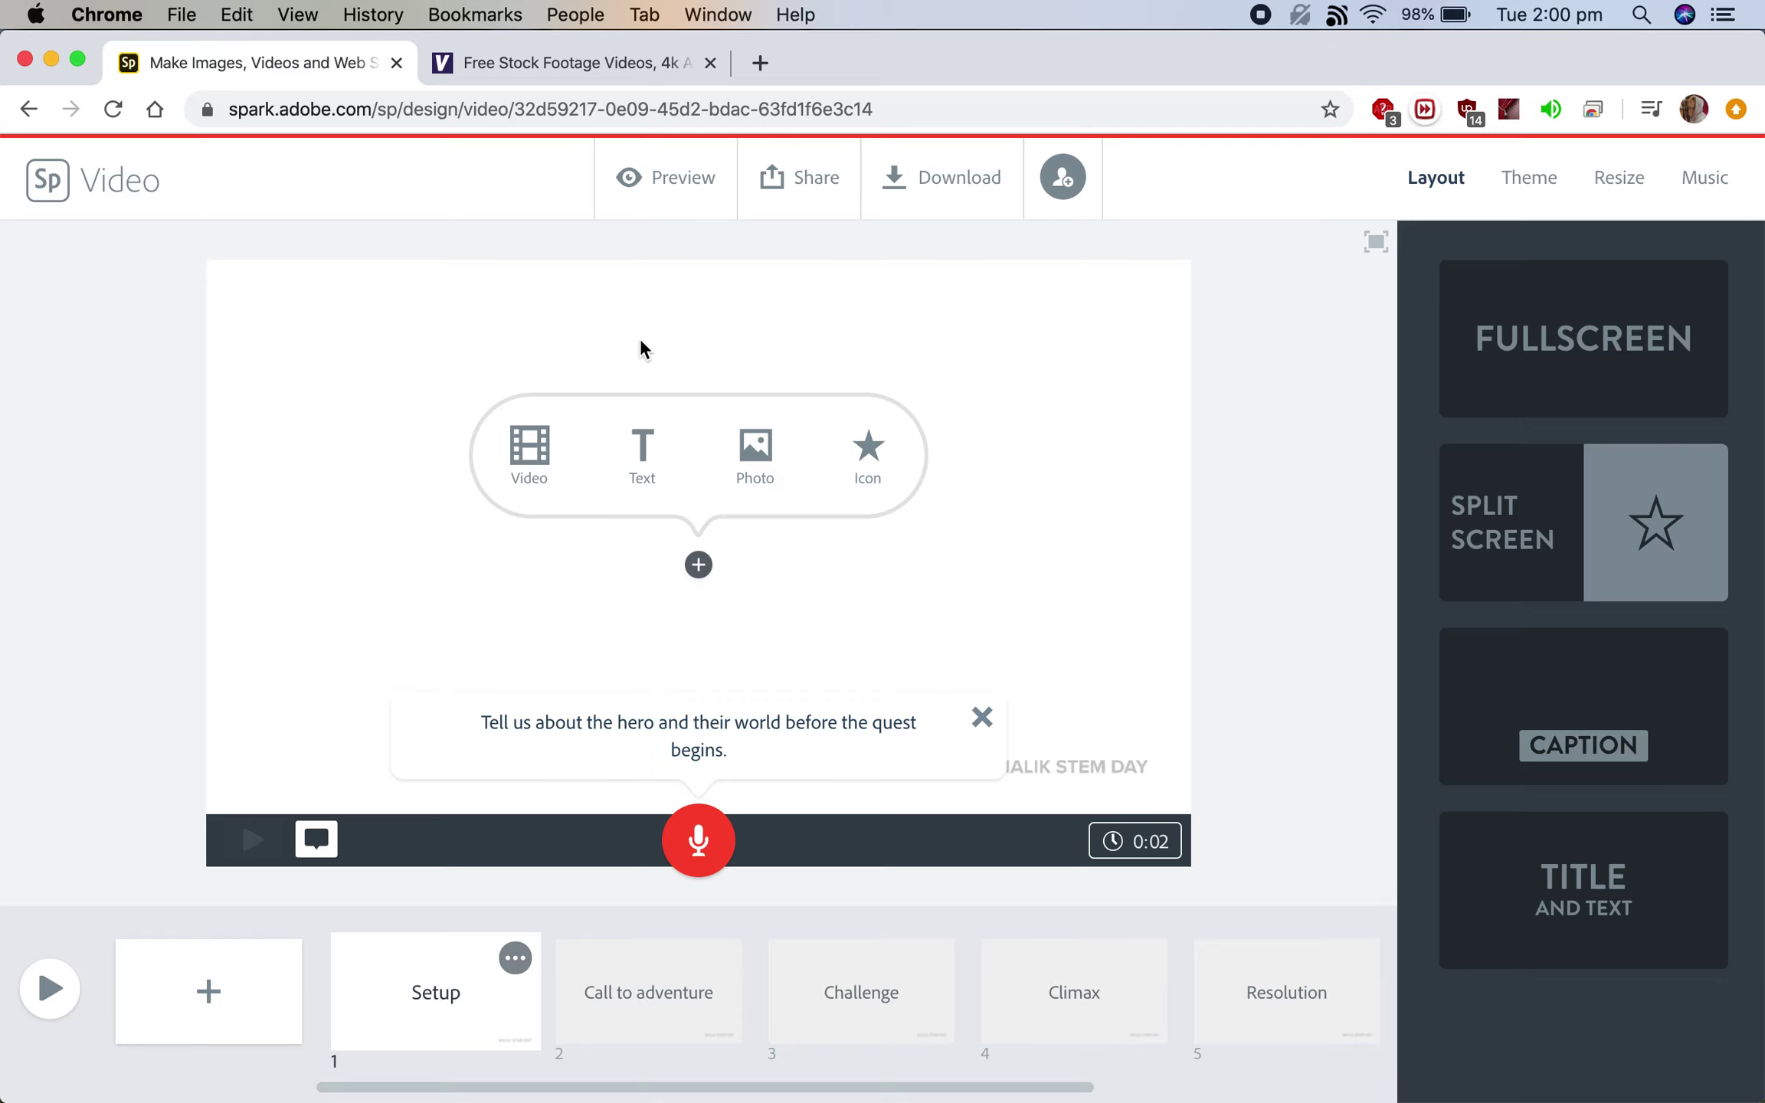
Step: Switch to the Videezy site and search its stock footage for "bushfire"
click(562, 68)
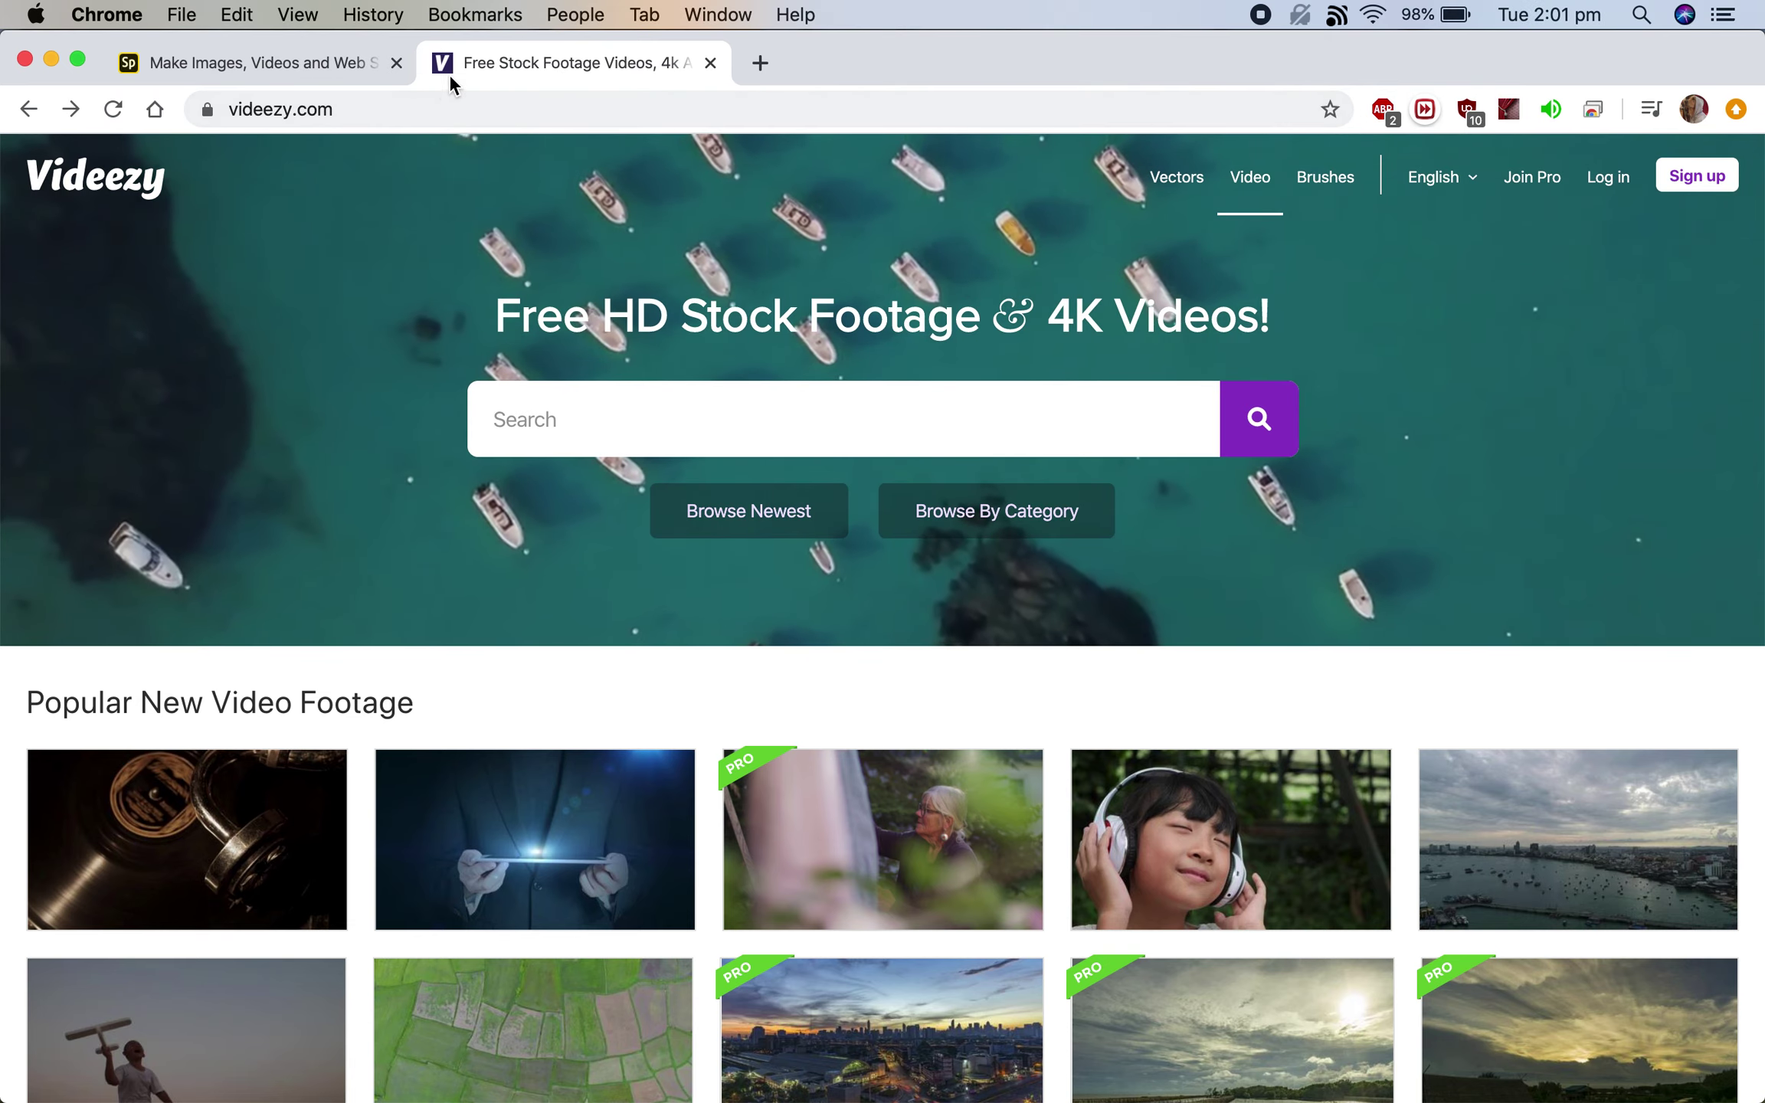
click(228, 110)
drag(228, 109, 393, 102)
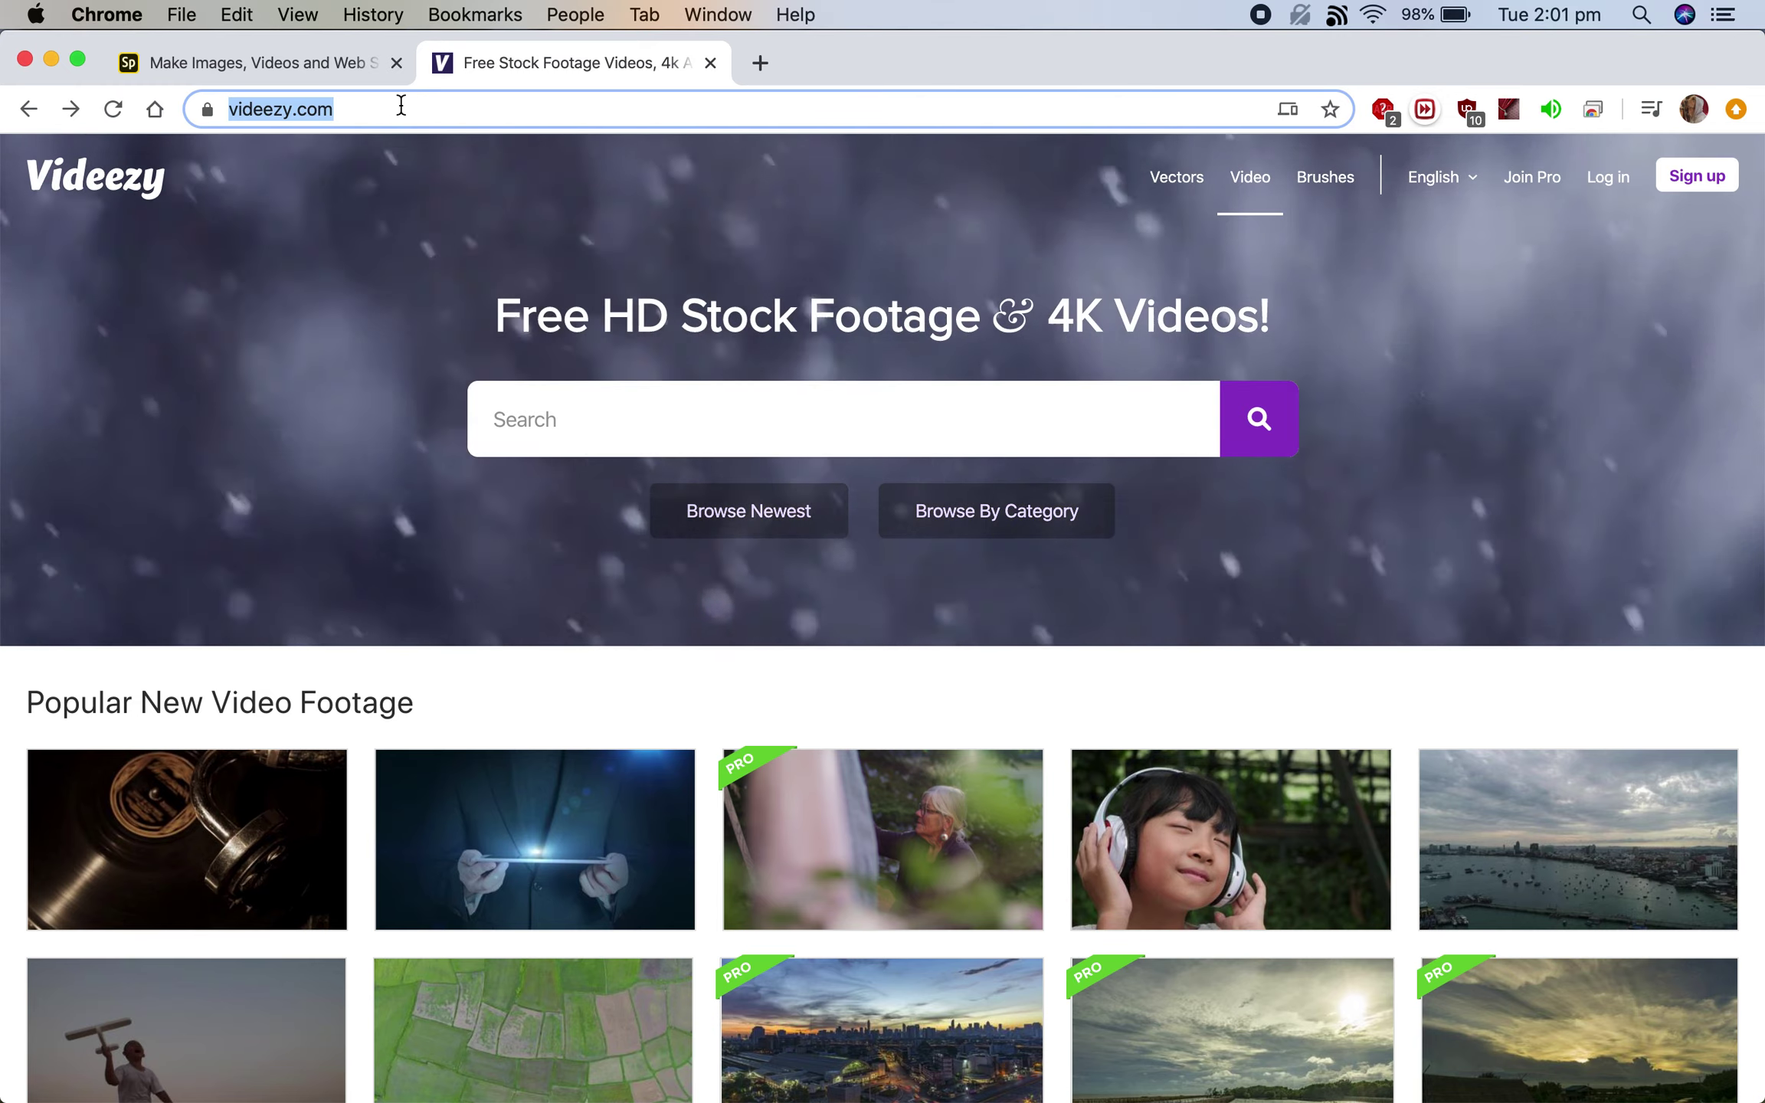
click(632, 416)
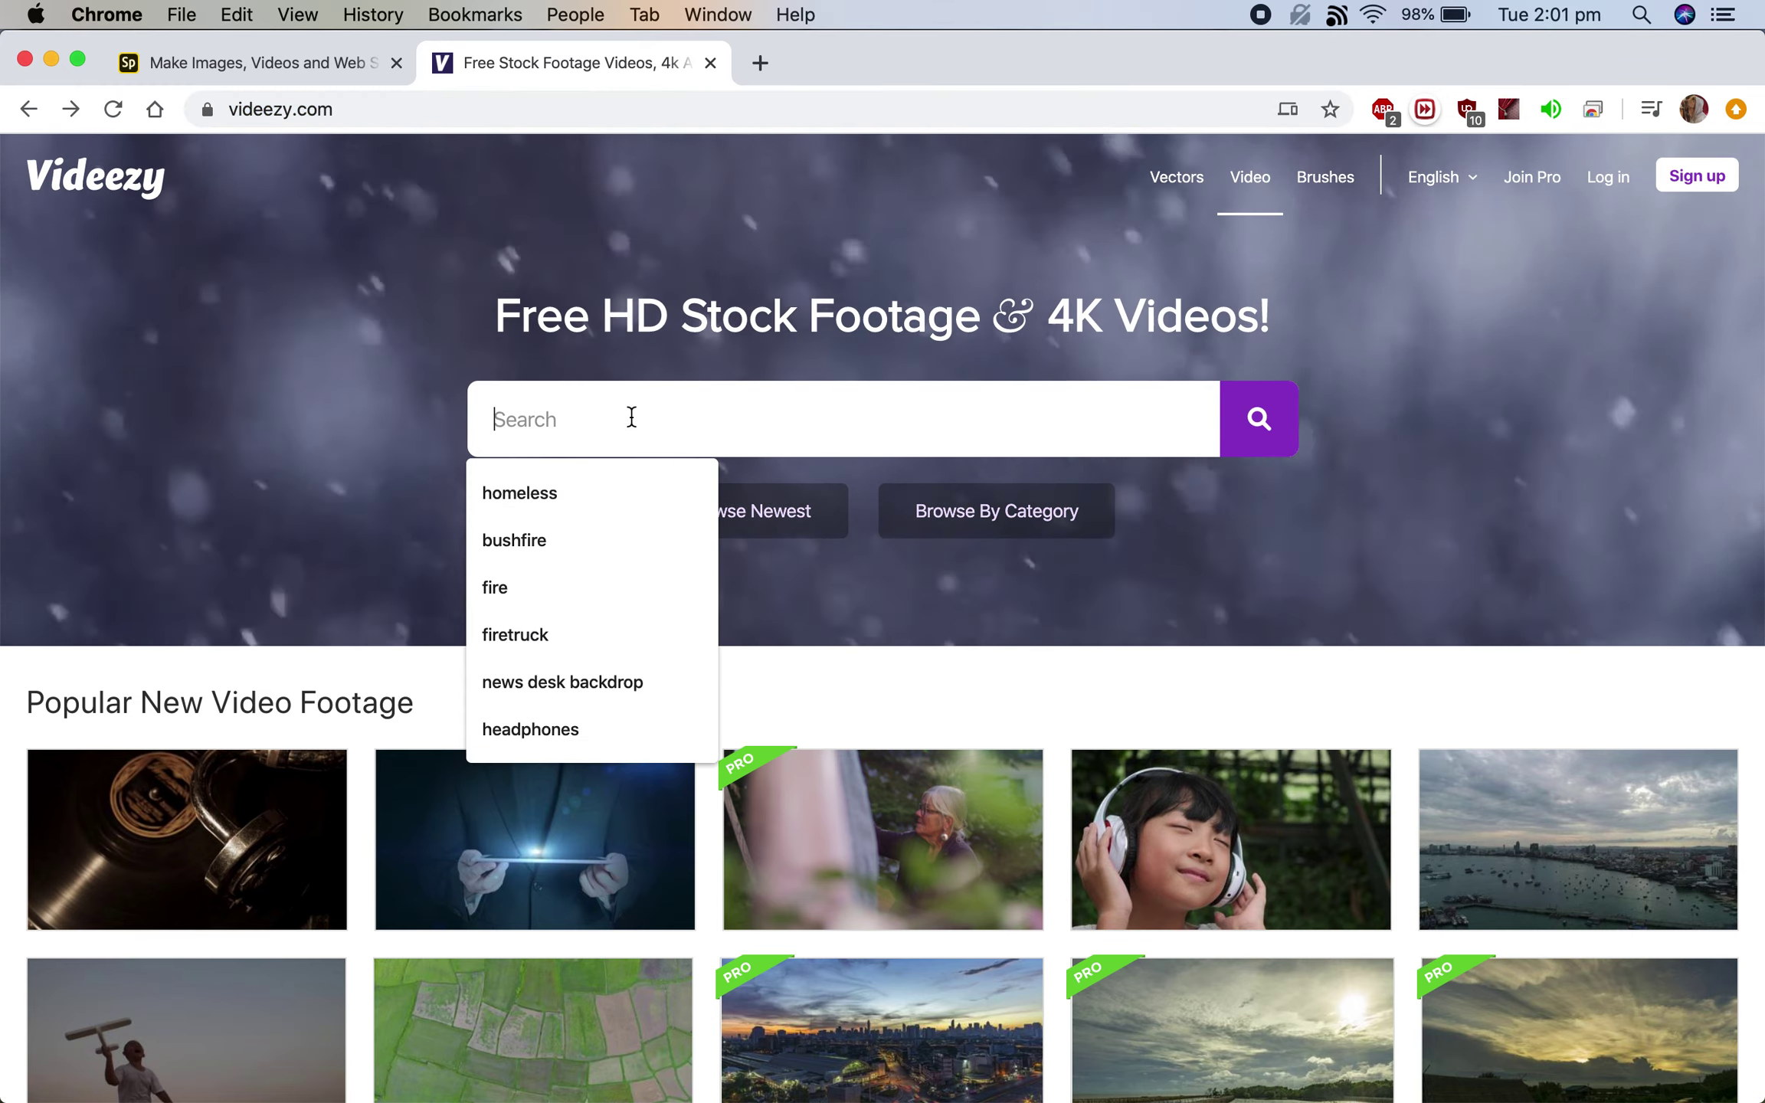
text(bushfire)
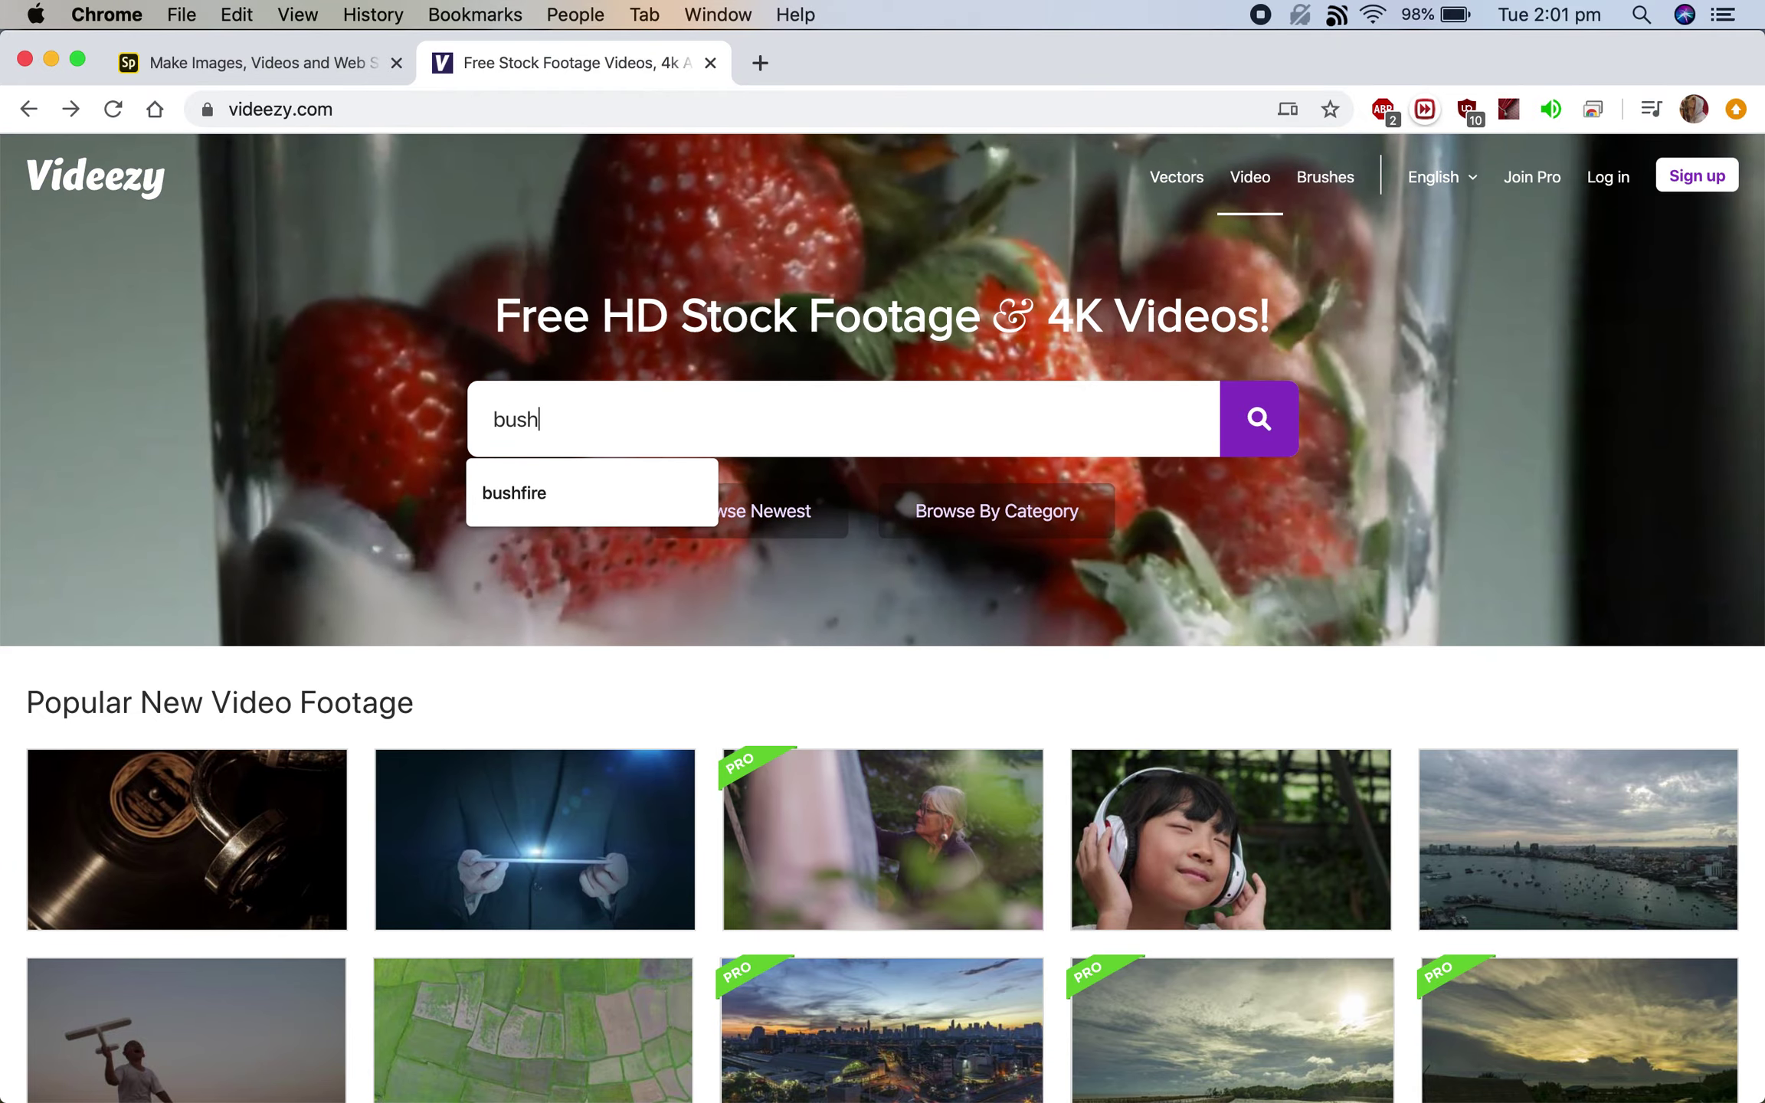
key(Return)
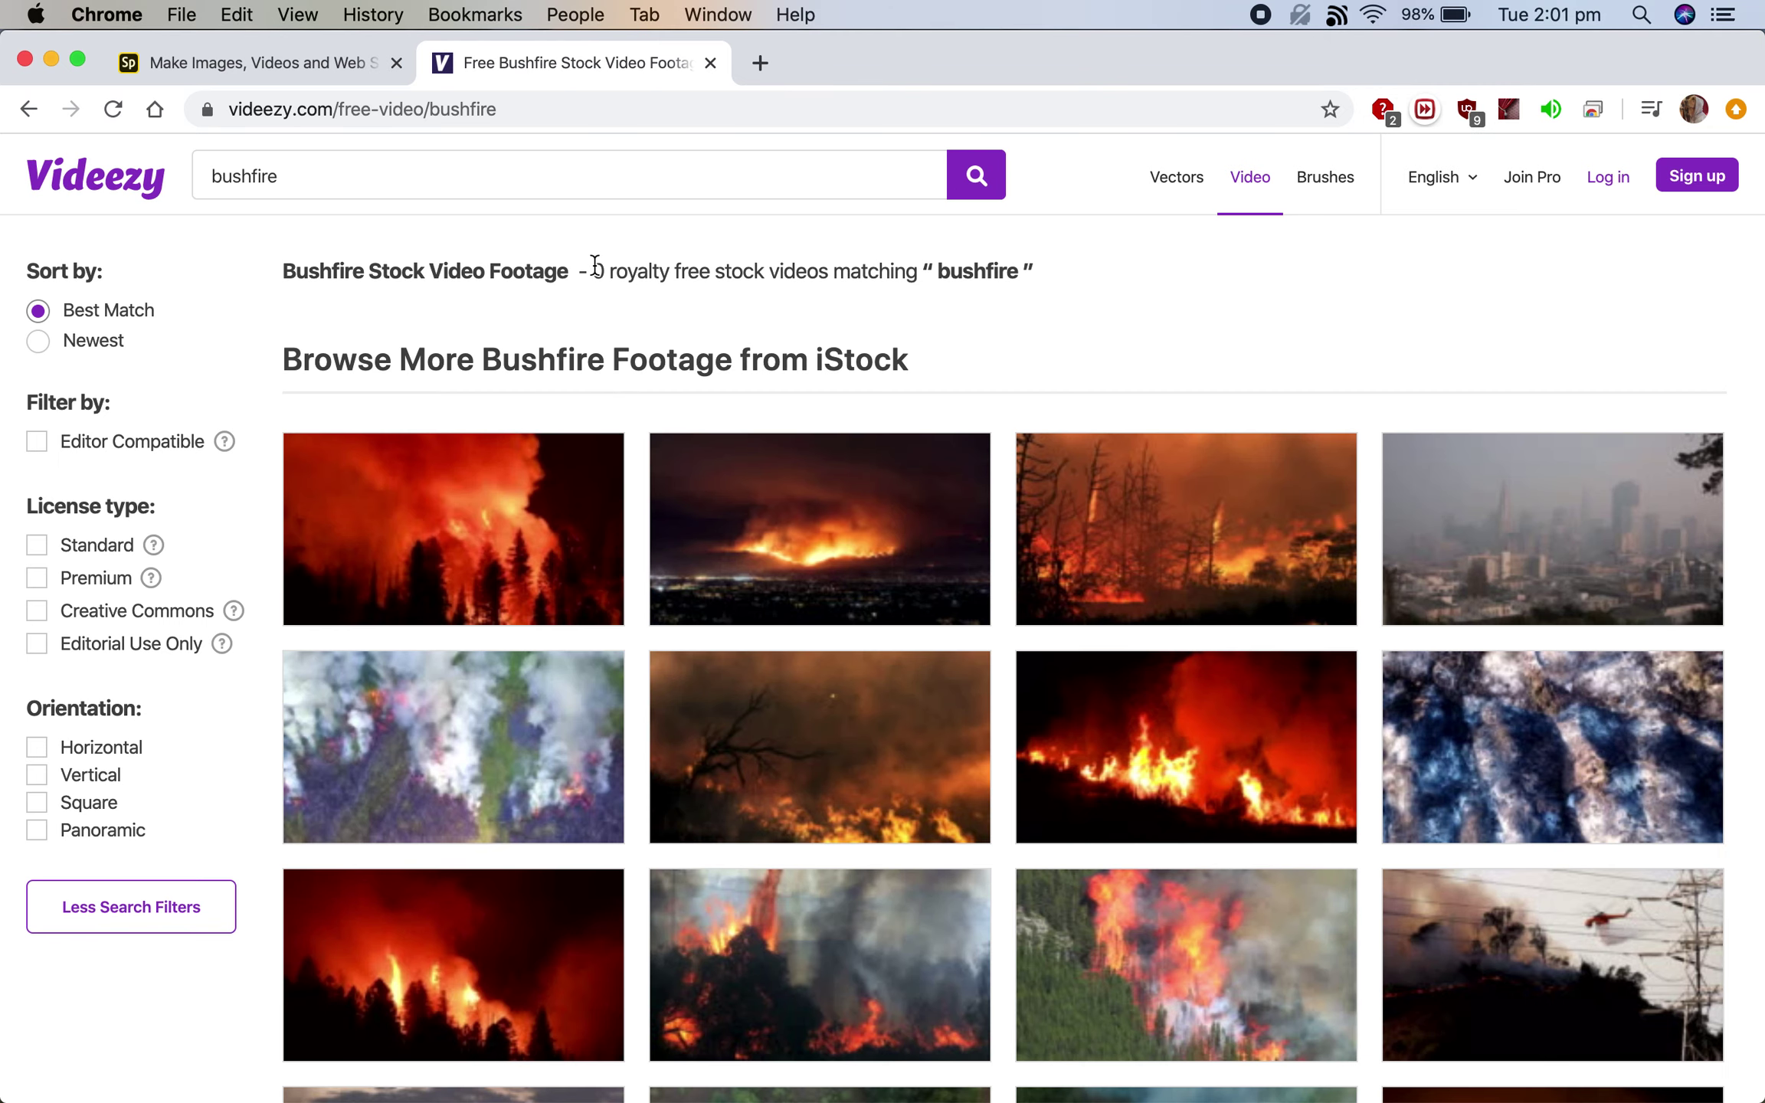
Step: Check the bushfire results from iStock by opening the Burbank Fire clip's page, and return to the Videezy results
drag(596, 266, 772, 268)
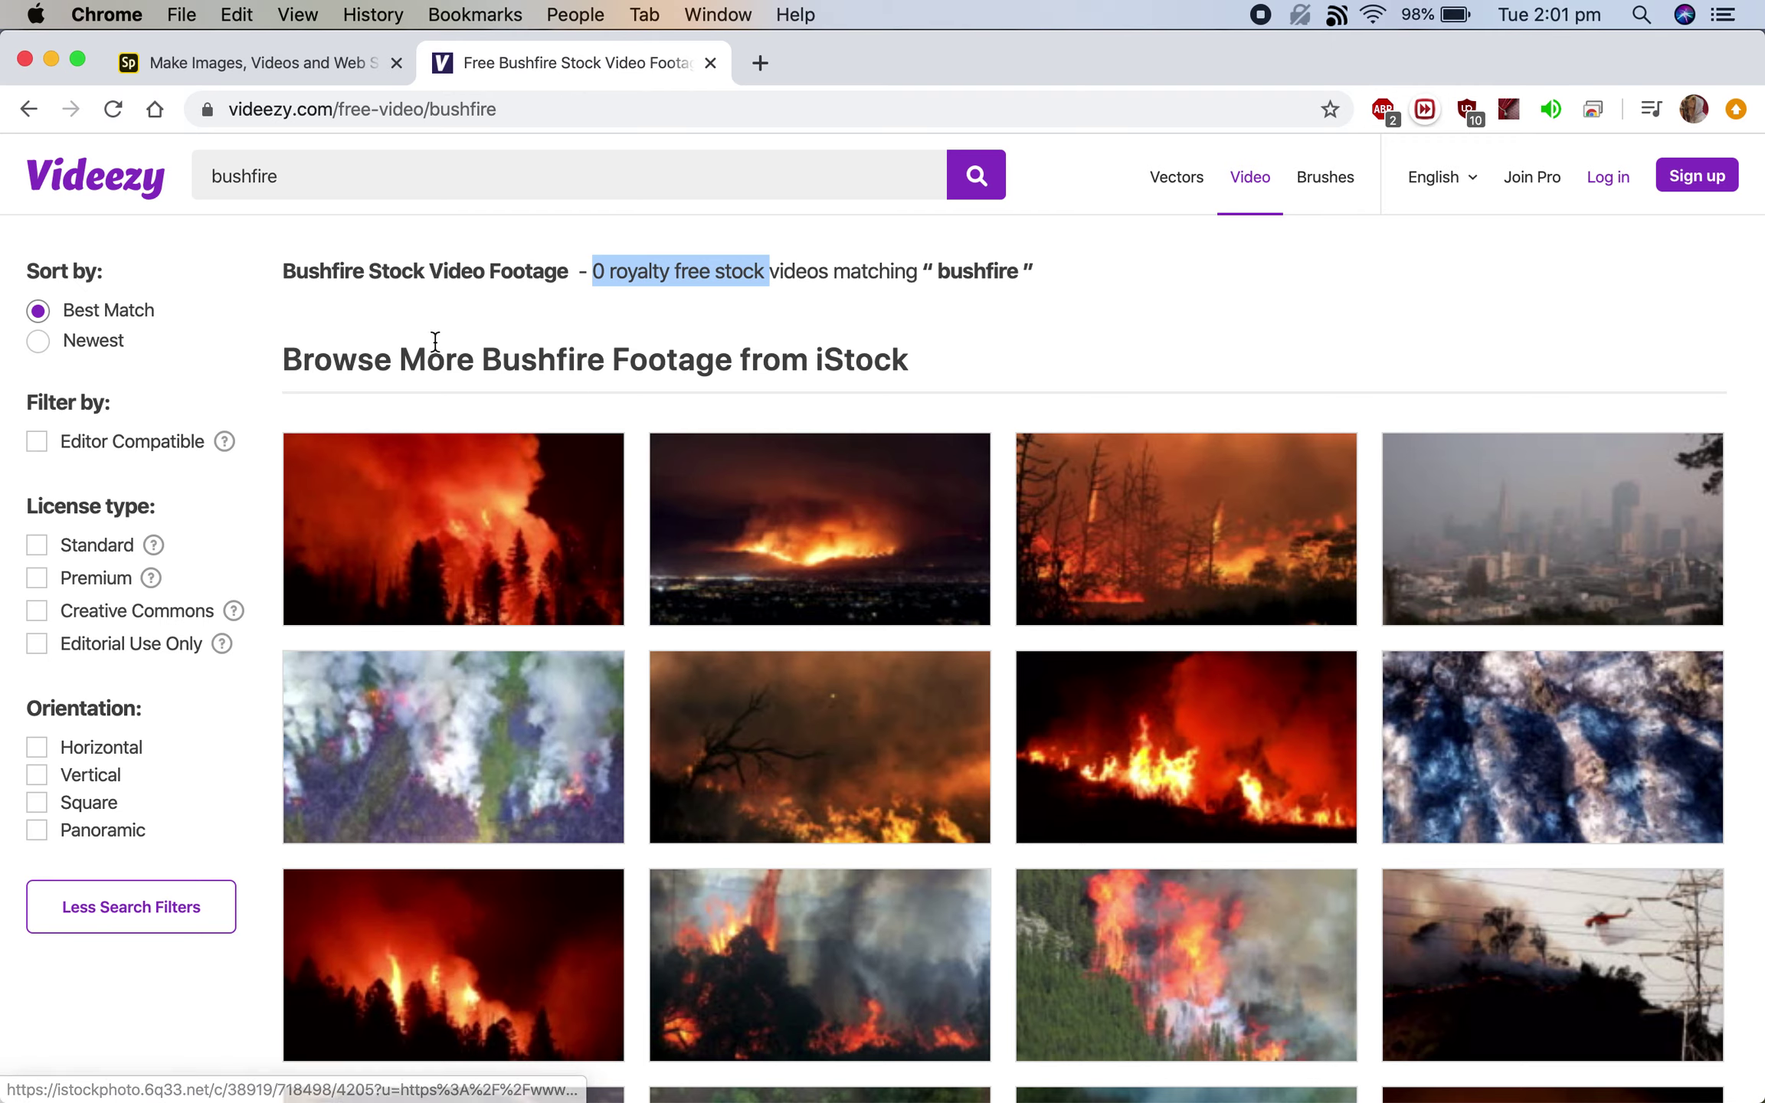
drag(819, 359, 928, 357)
click(835, 463)
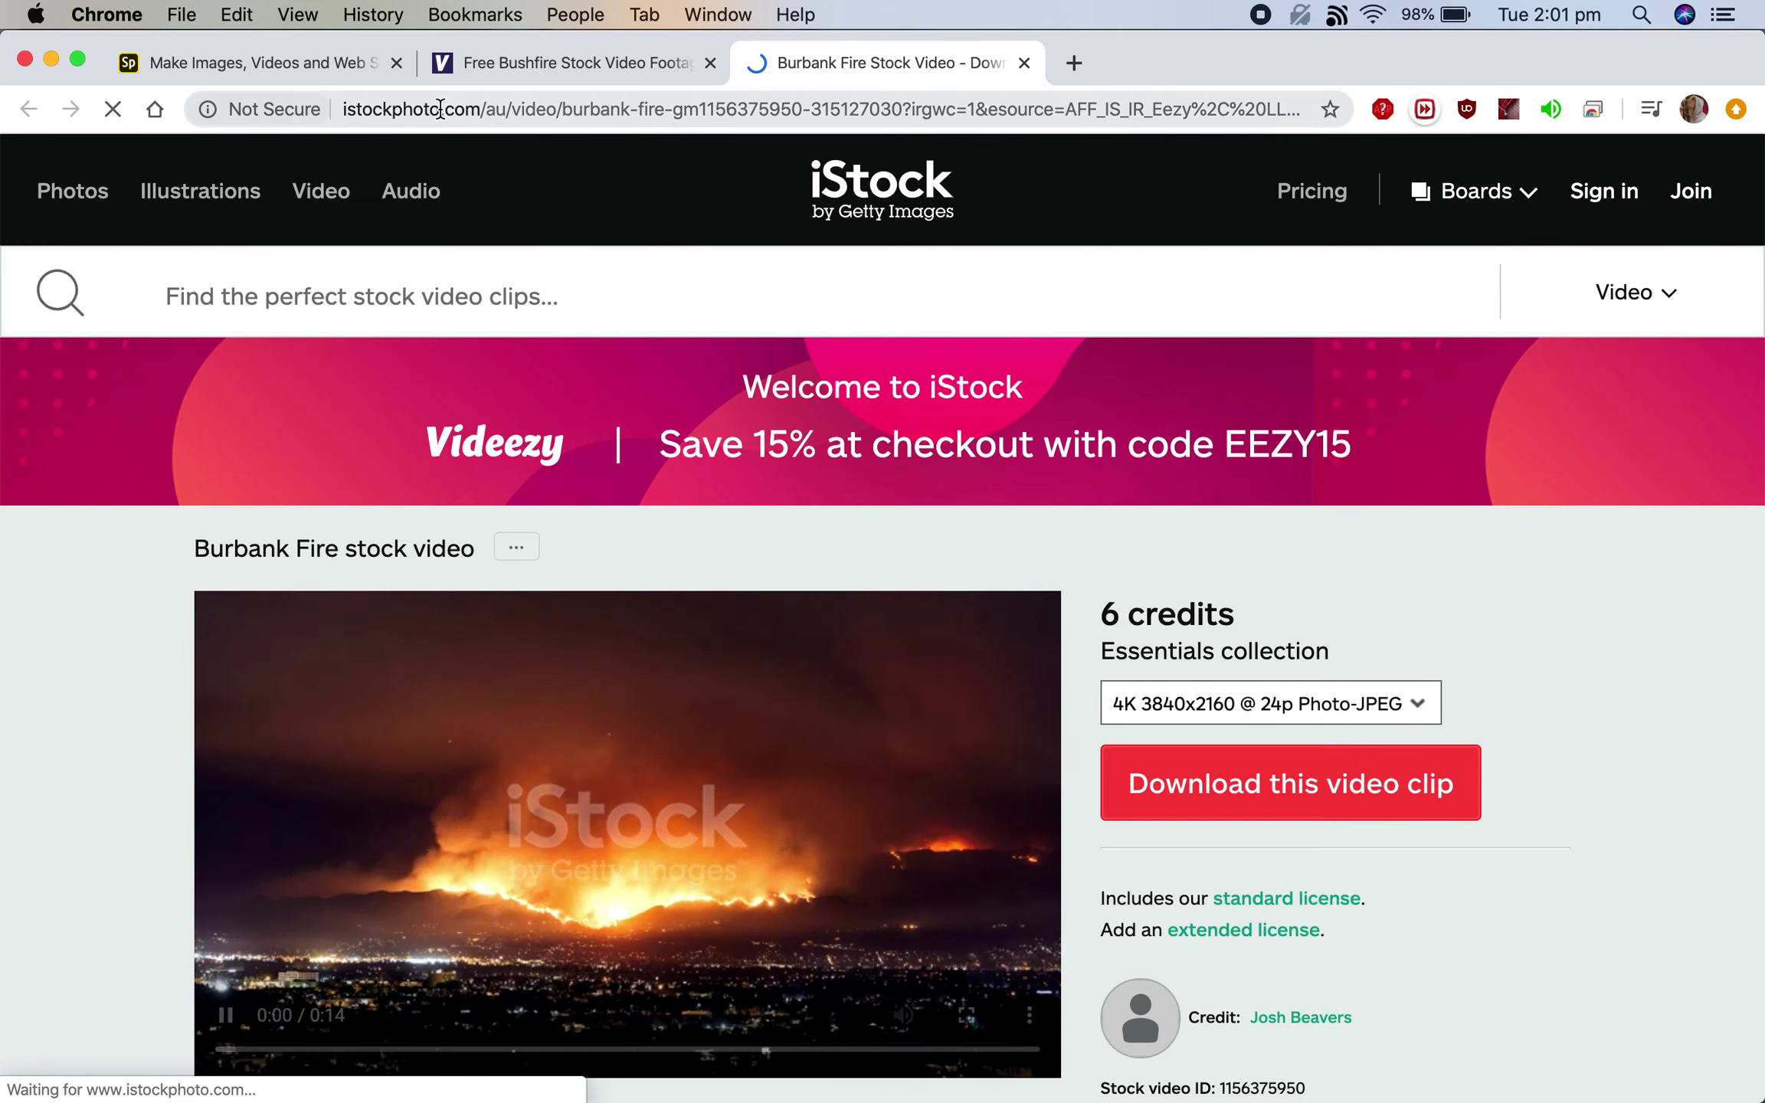
scroll(1371, 794, down, 3)
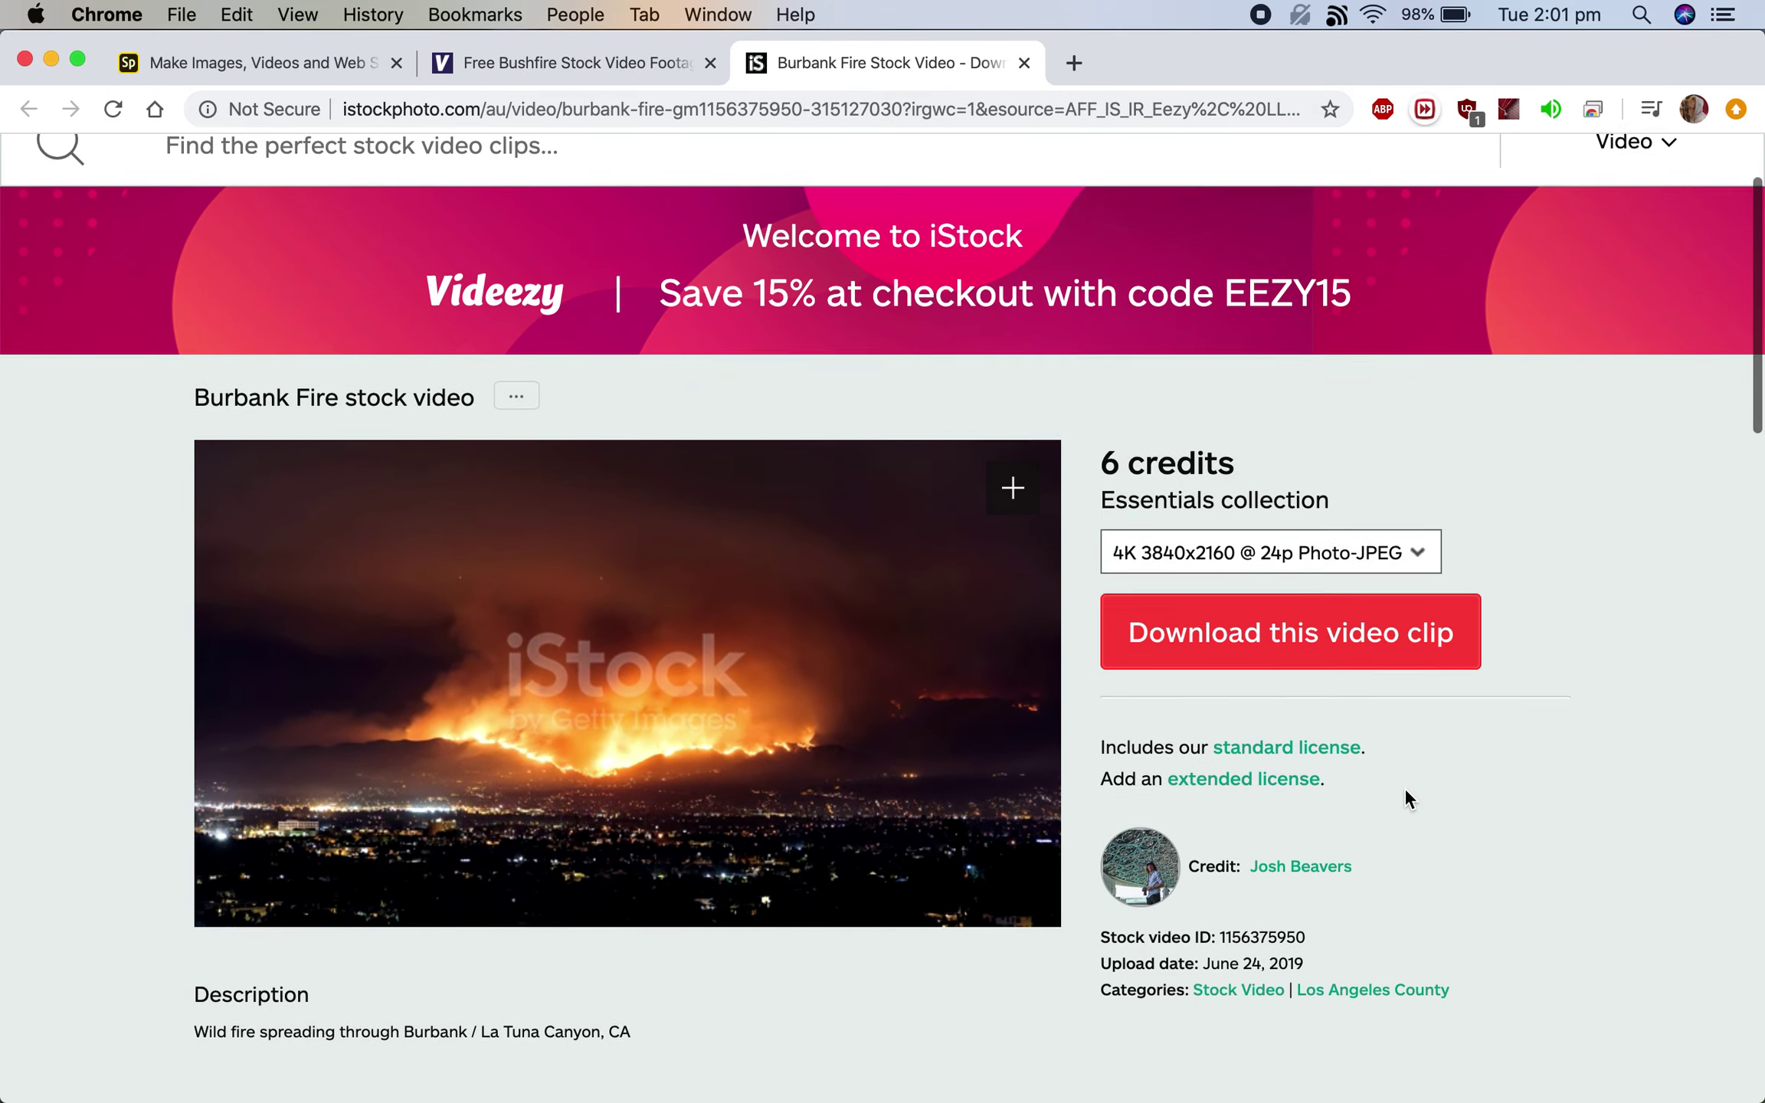
scroll(1248, 893, up, 3)
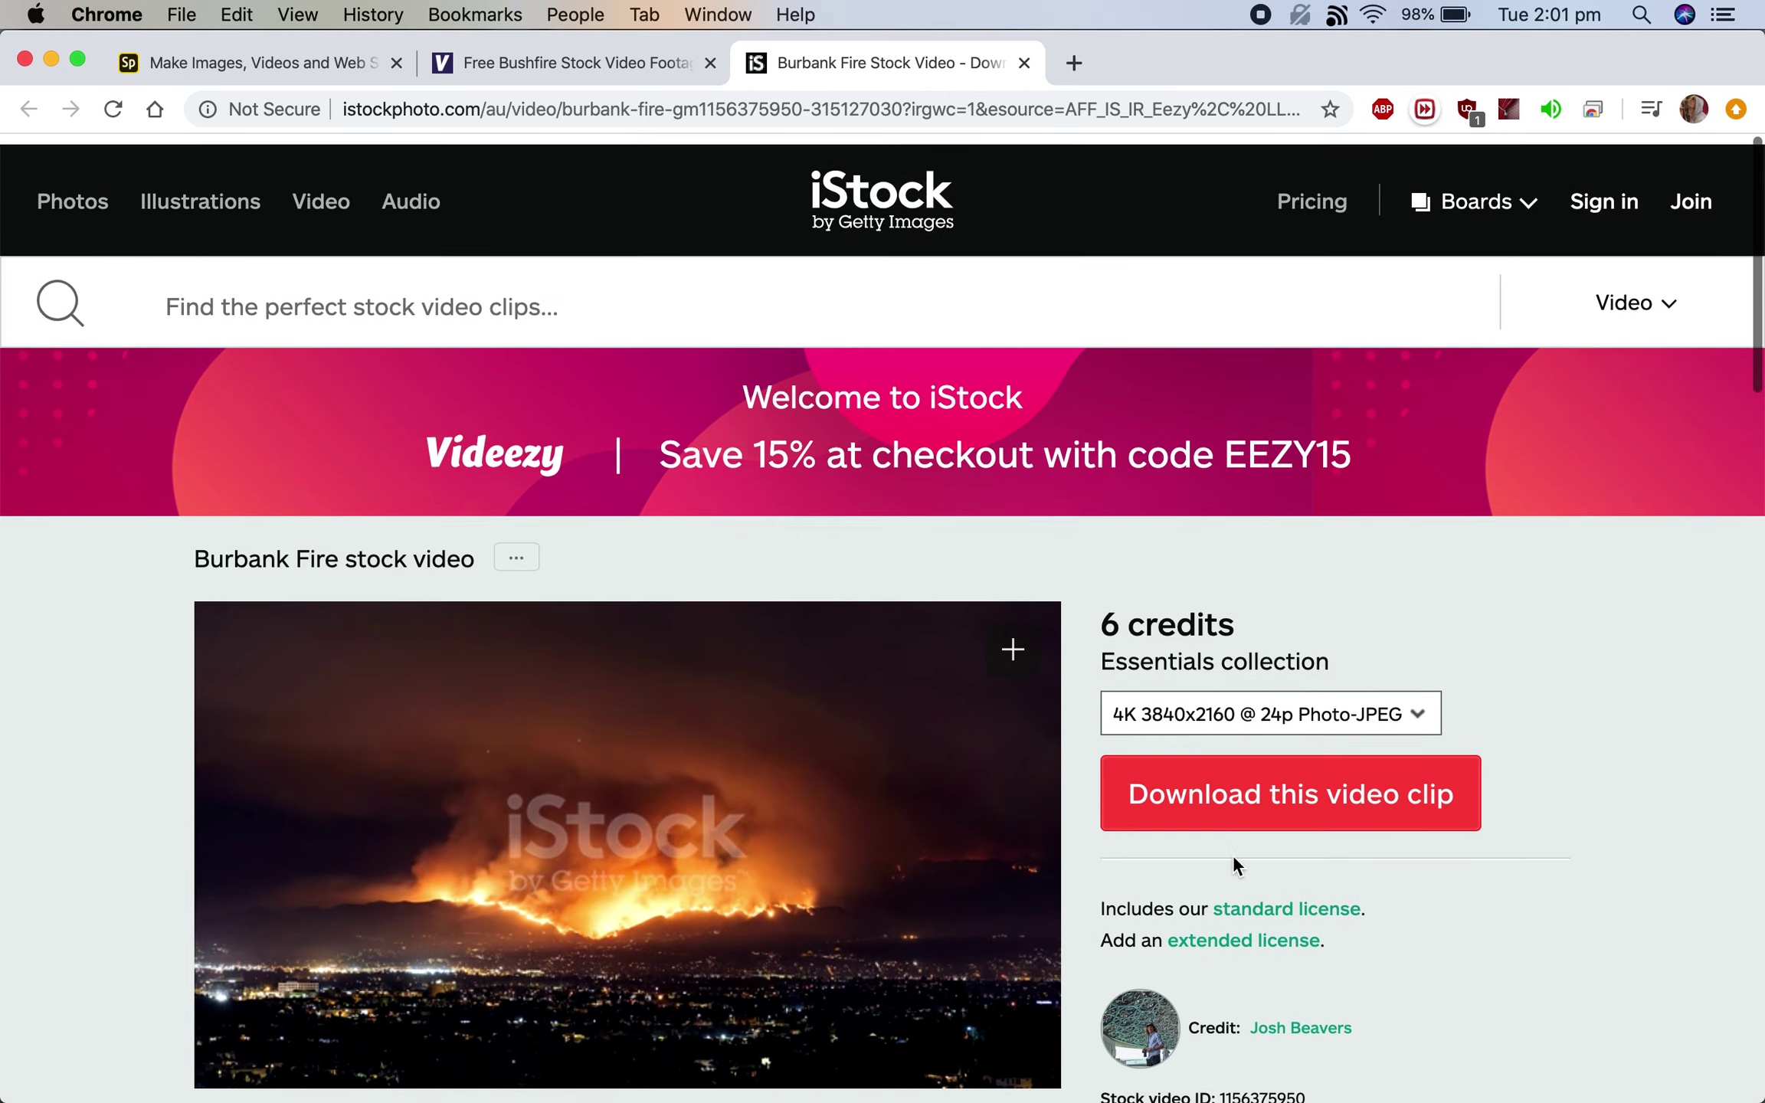
click(1023, 62)
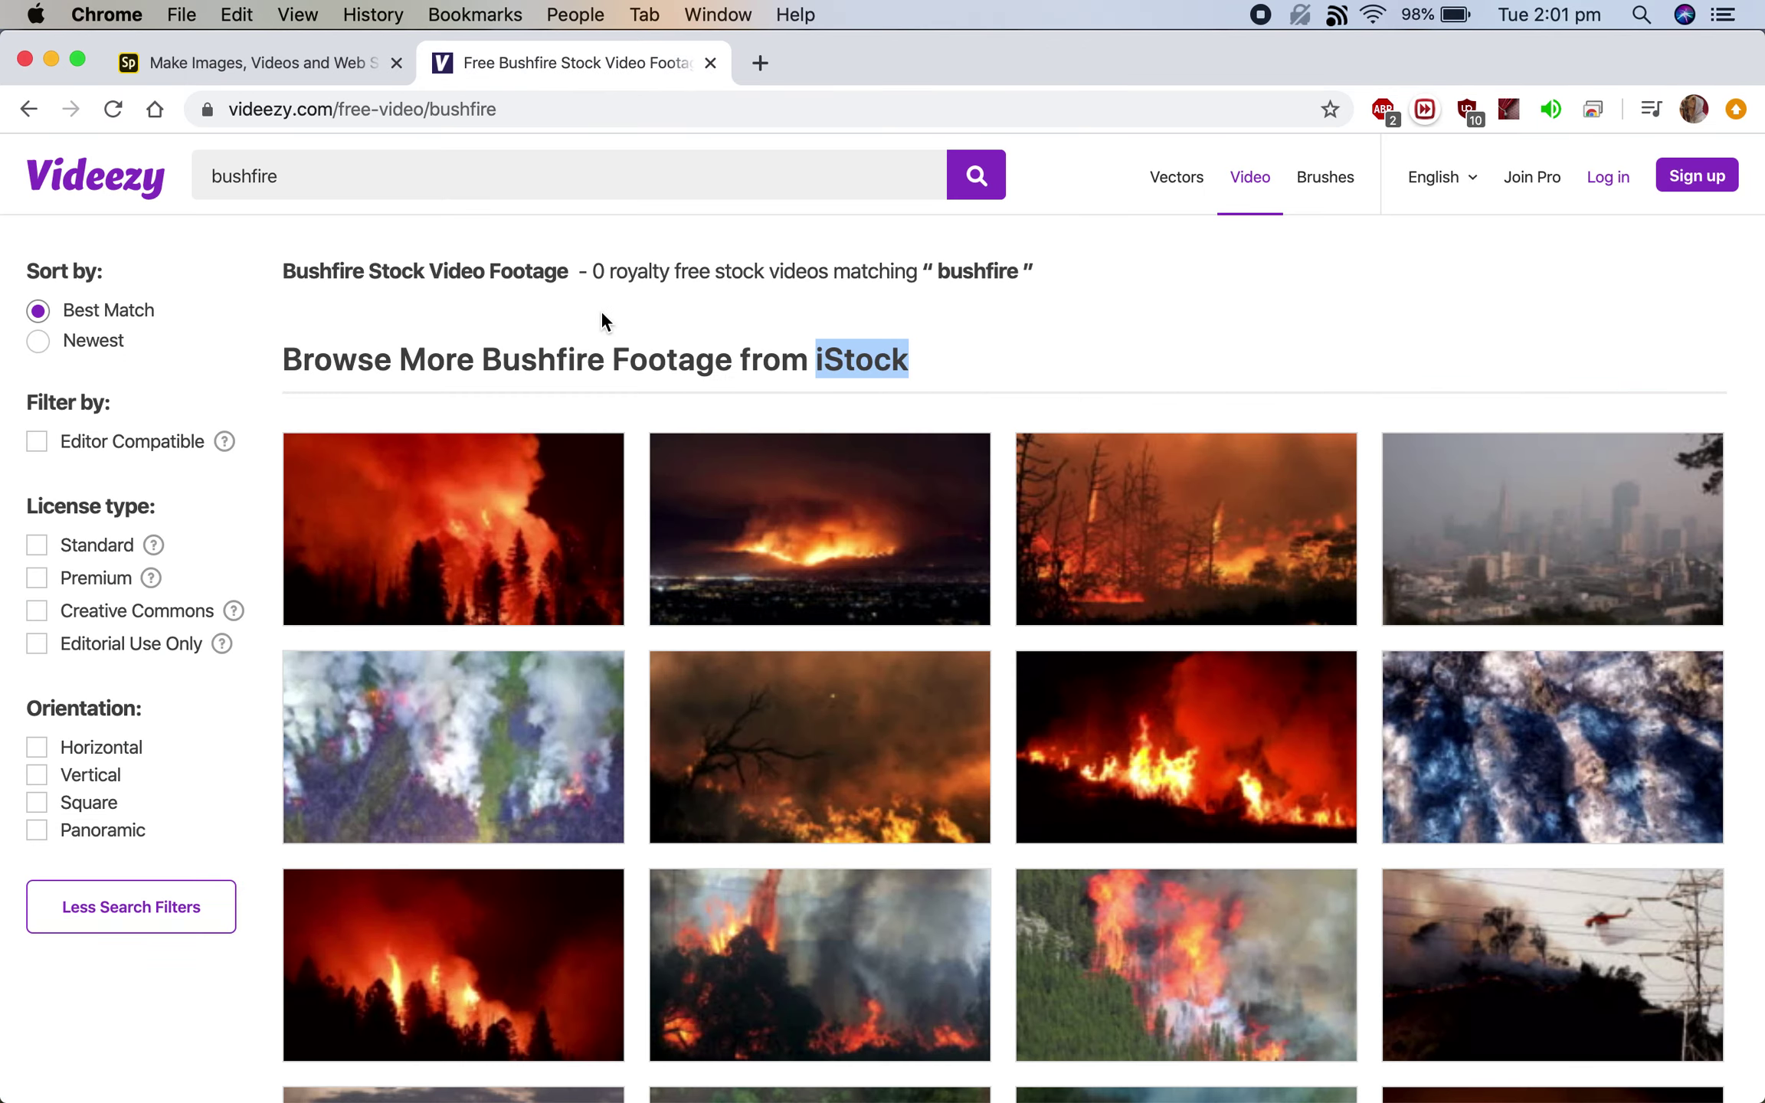
click(591, 275)
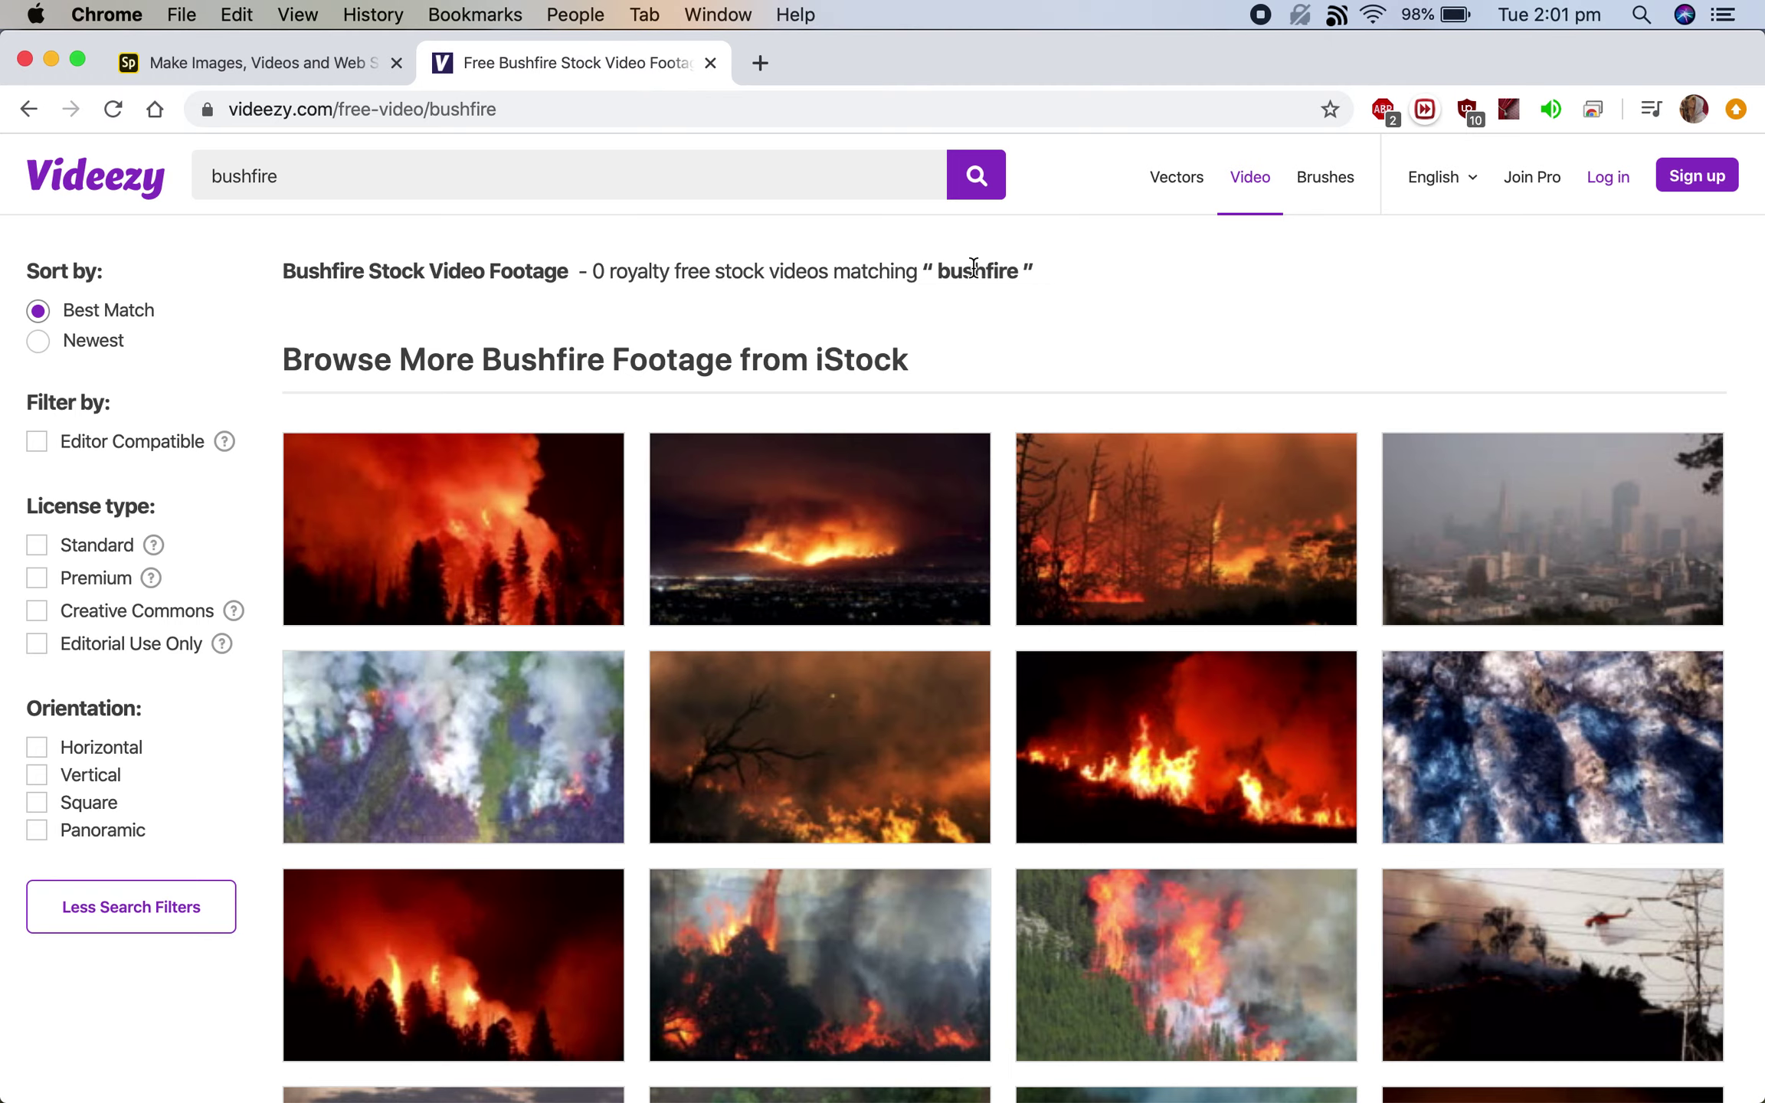
Step: Search Videezy for "fire" and browse the results below the sponsored videos
click(248, 177)
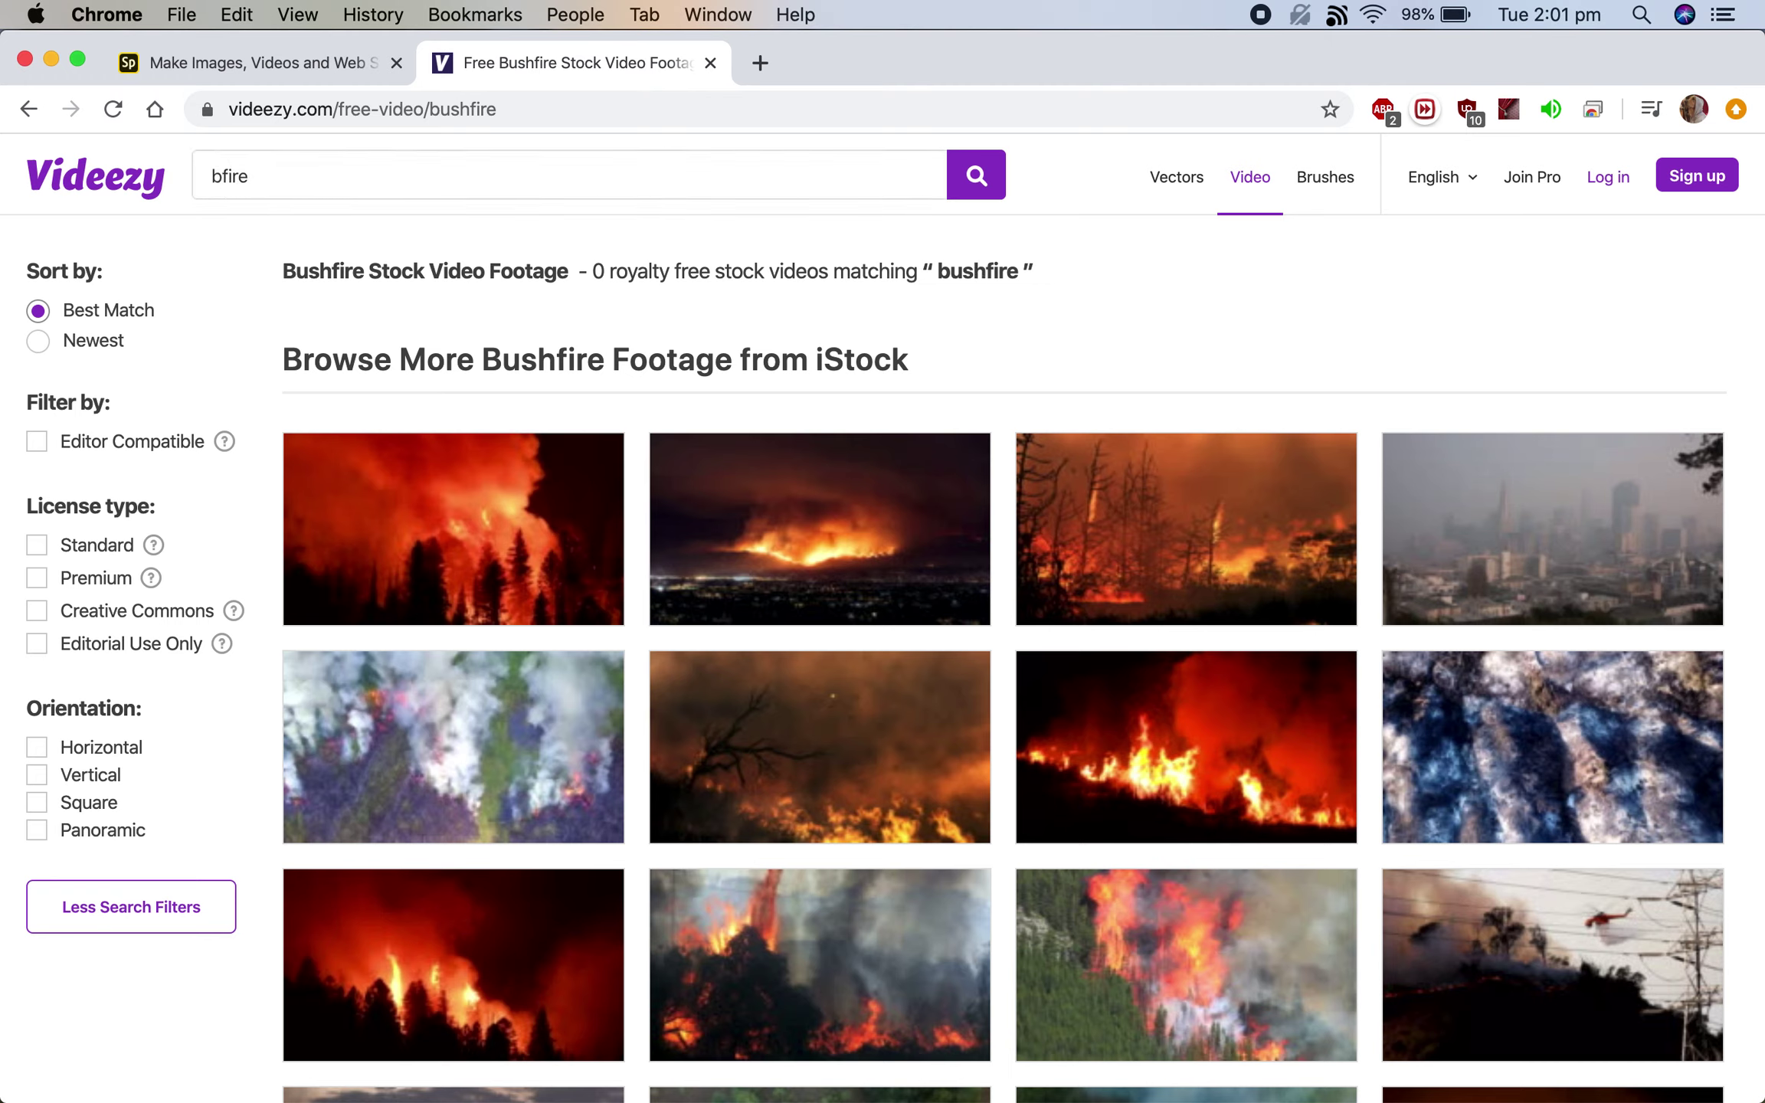
key(Return)
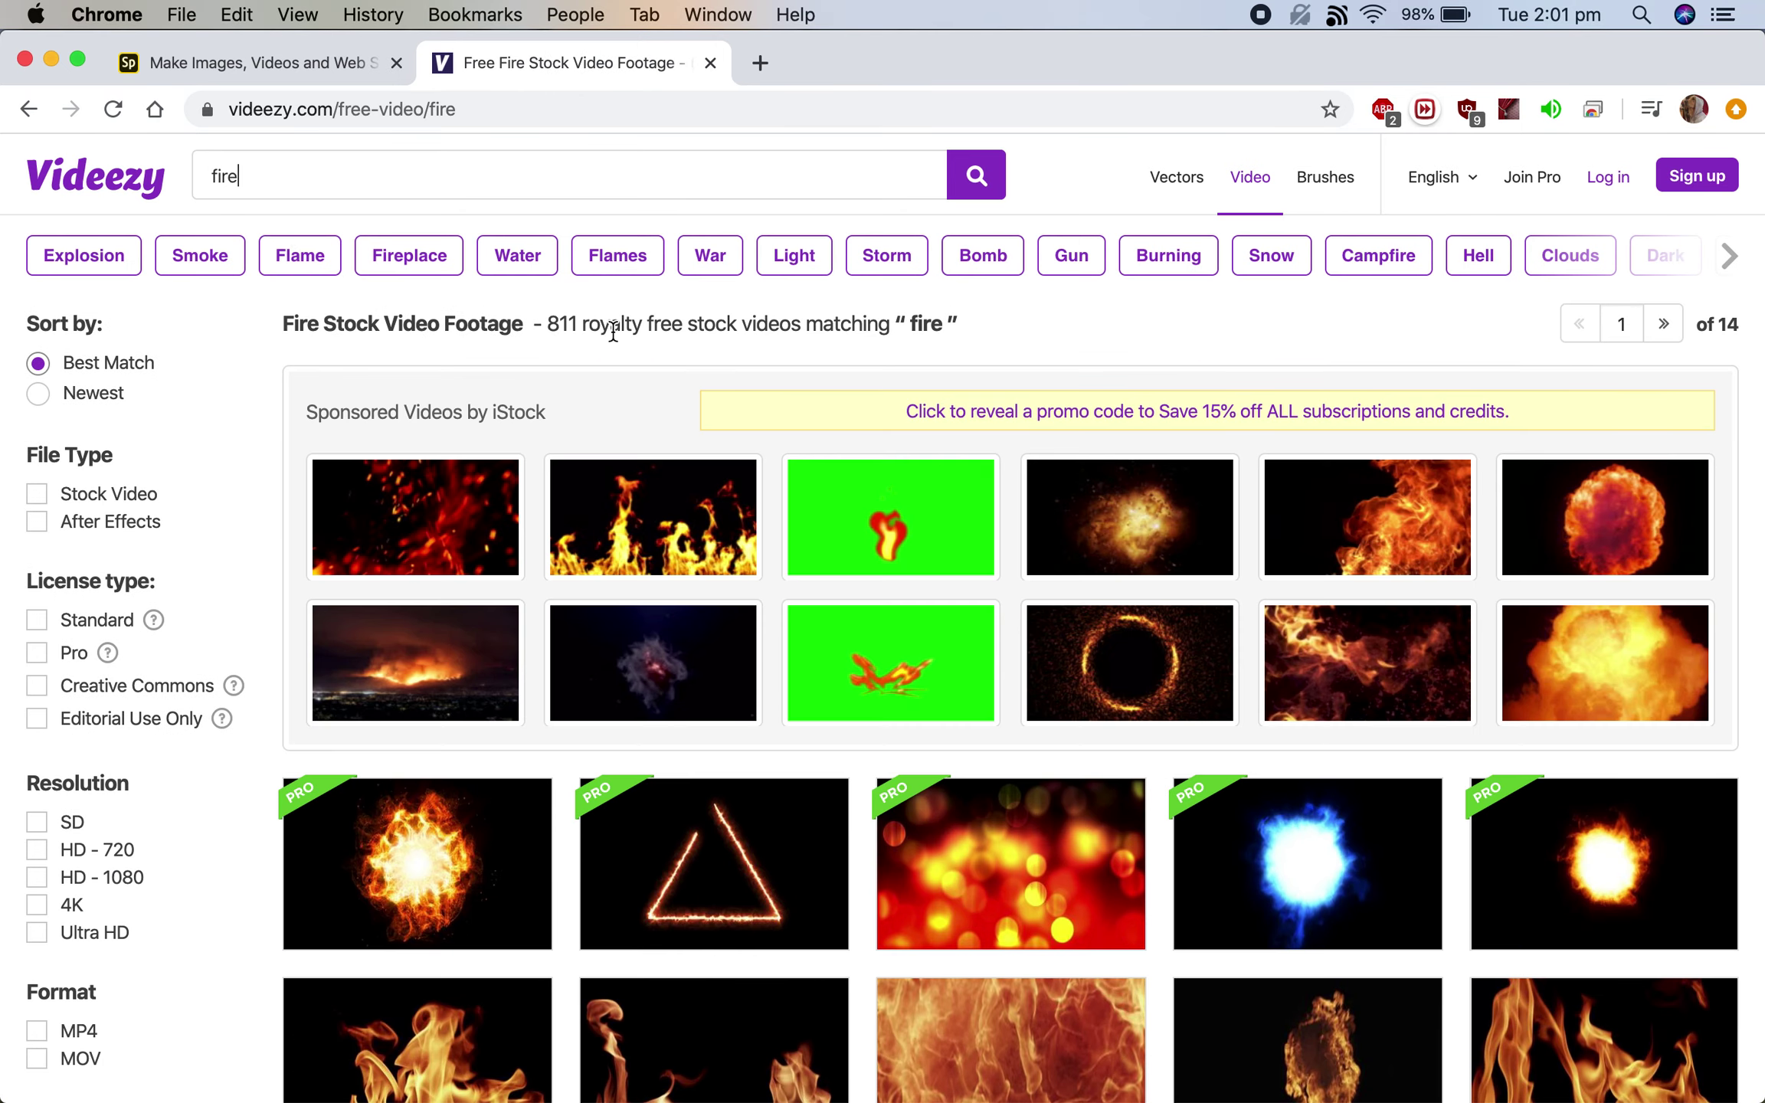
drag(547, 318, 609, 321)
scroll(609, 320, down, 4)
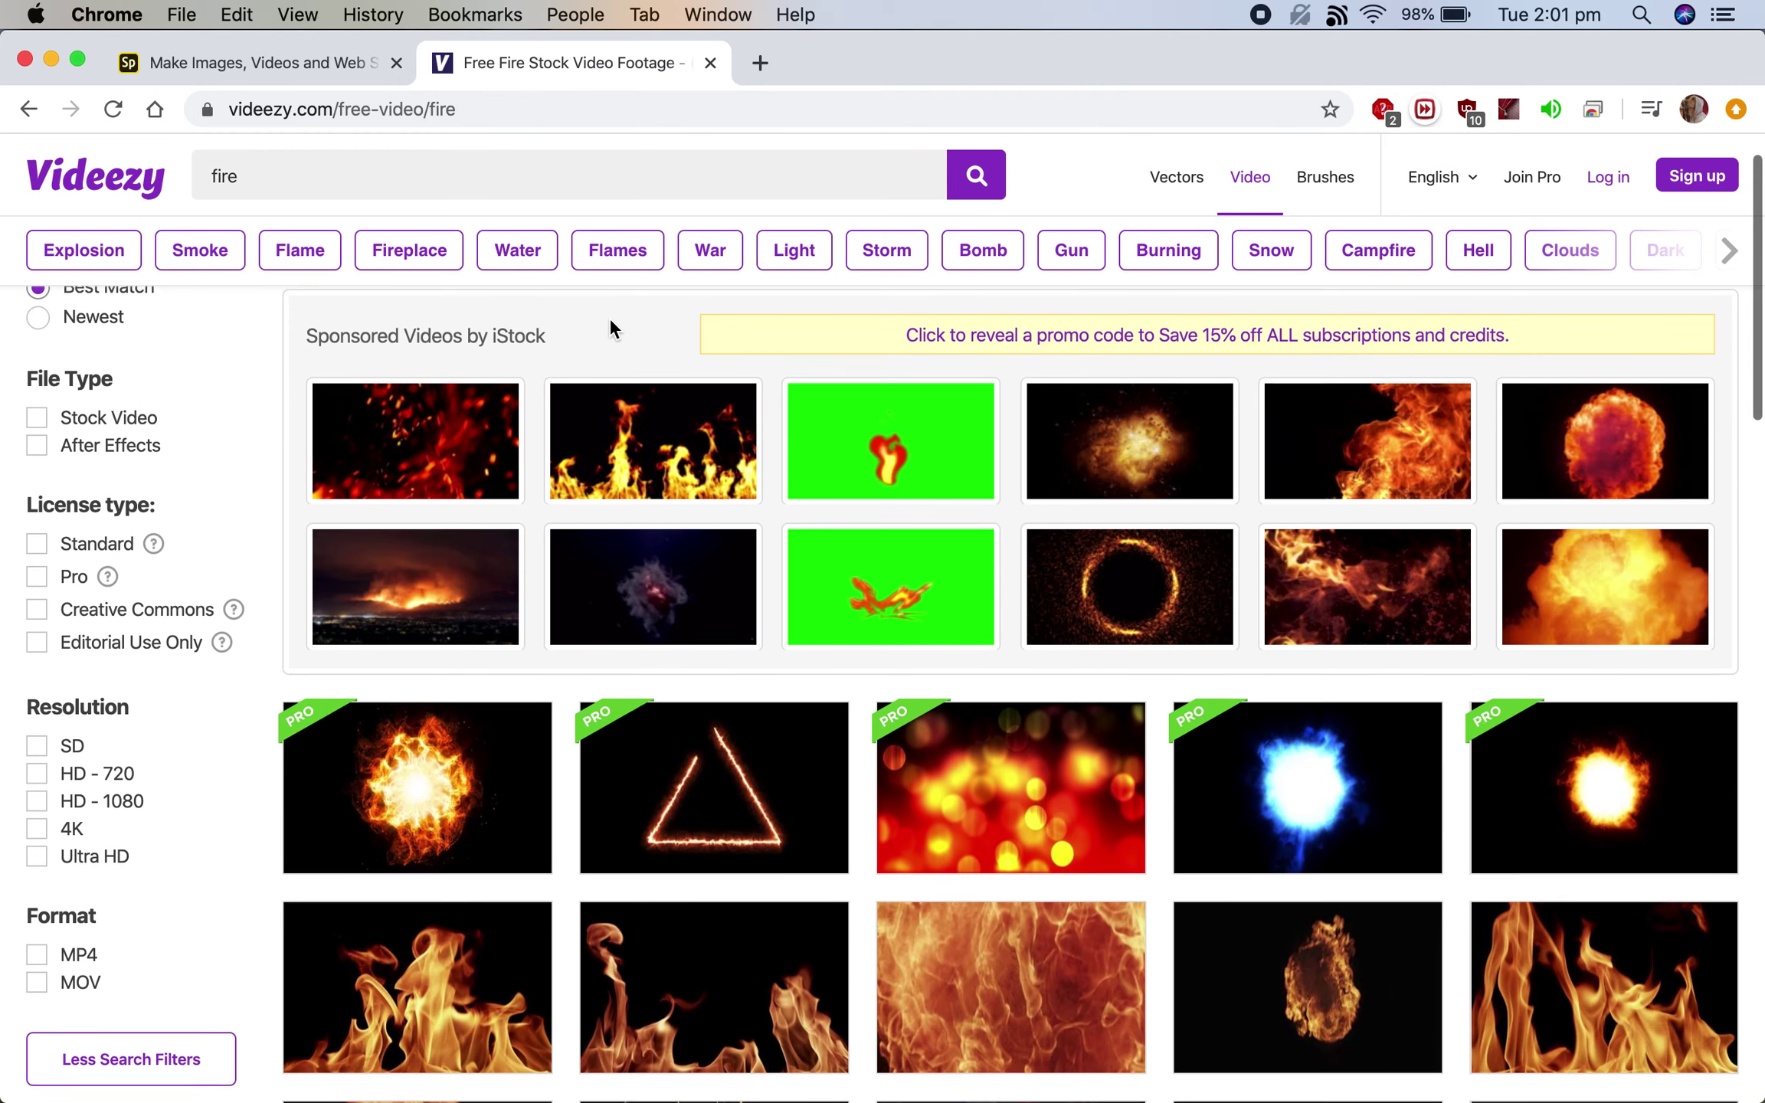
scroll(493, 379, up, 4)
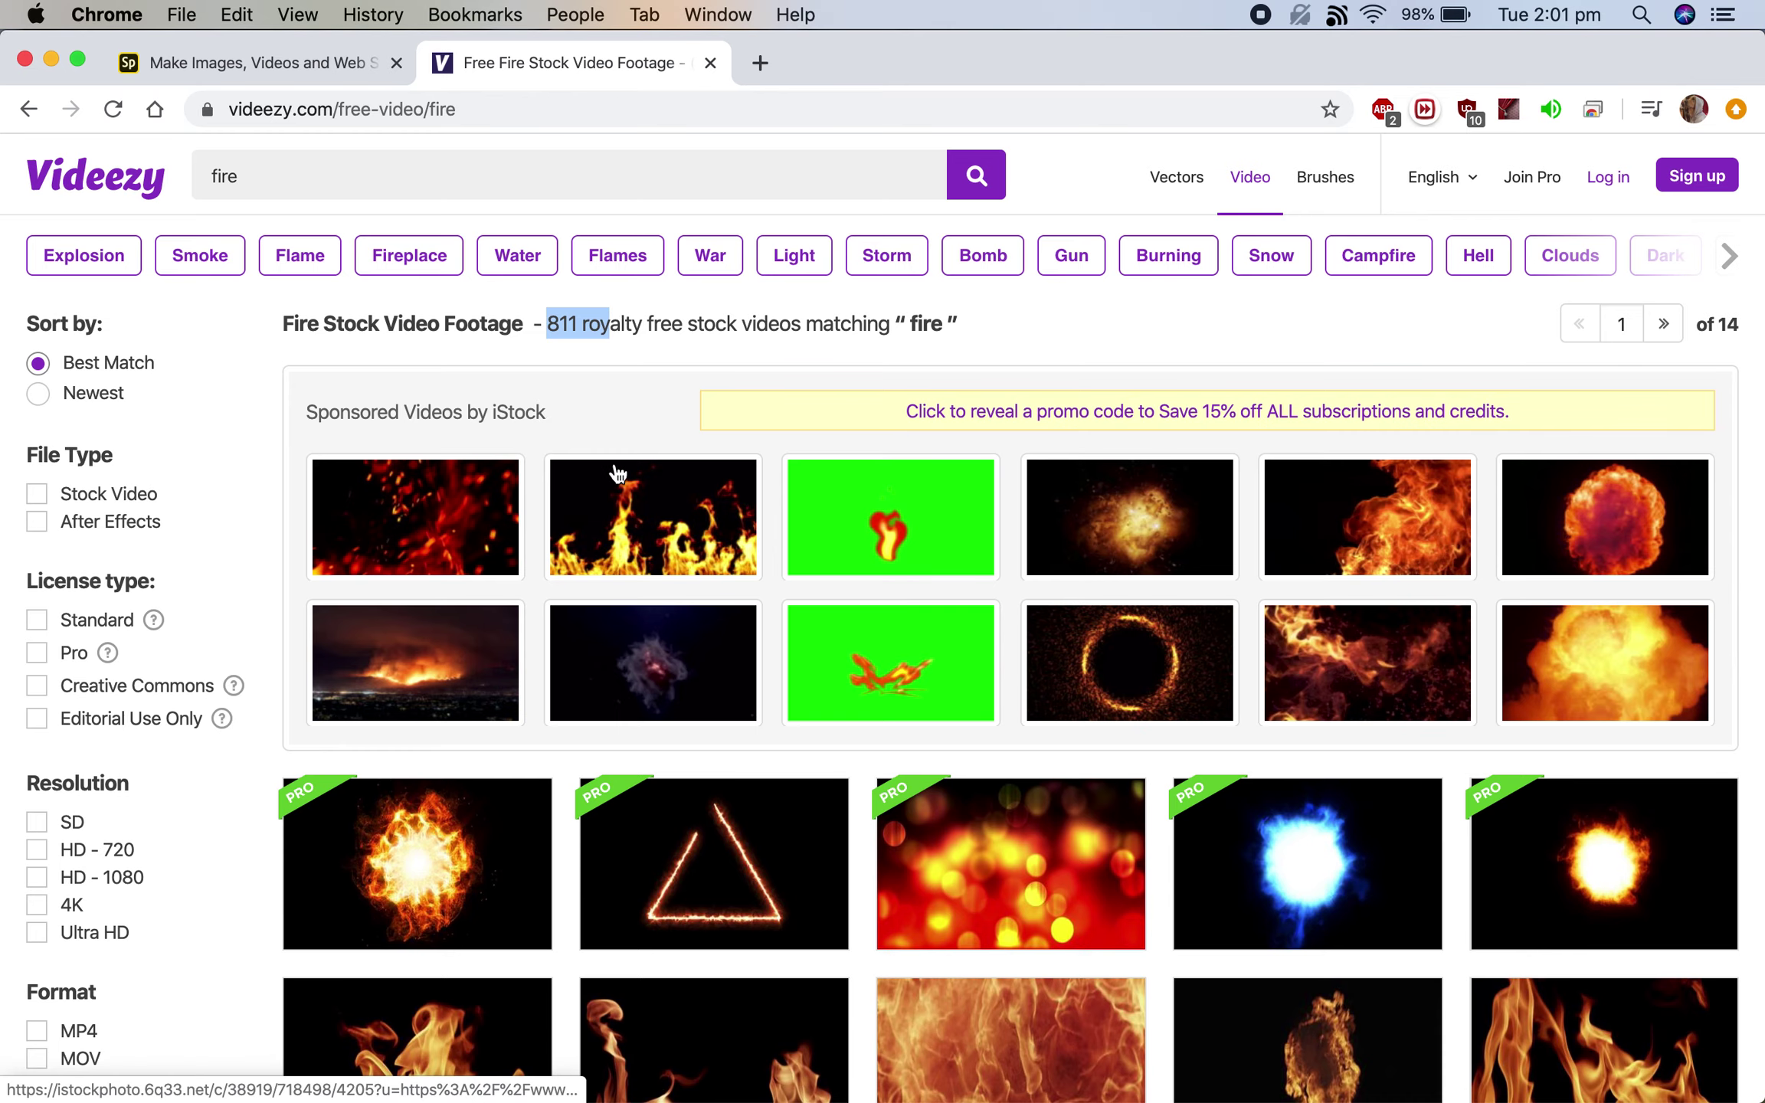
scroll(618, 472, down, 5)
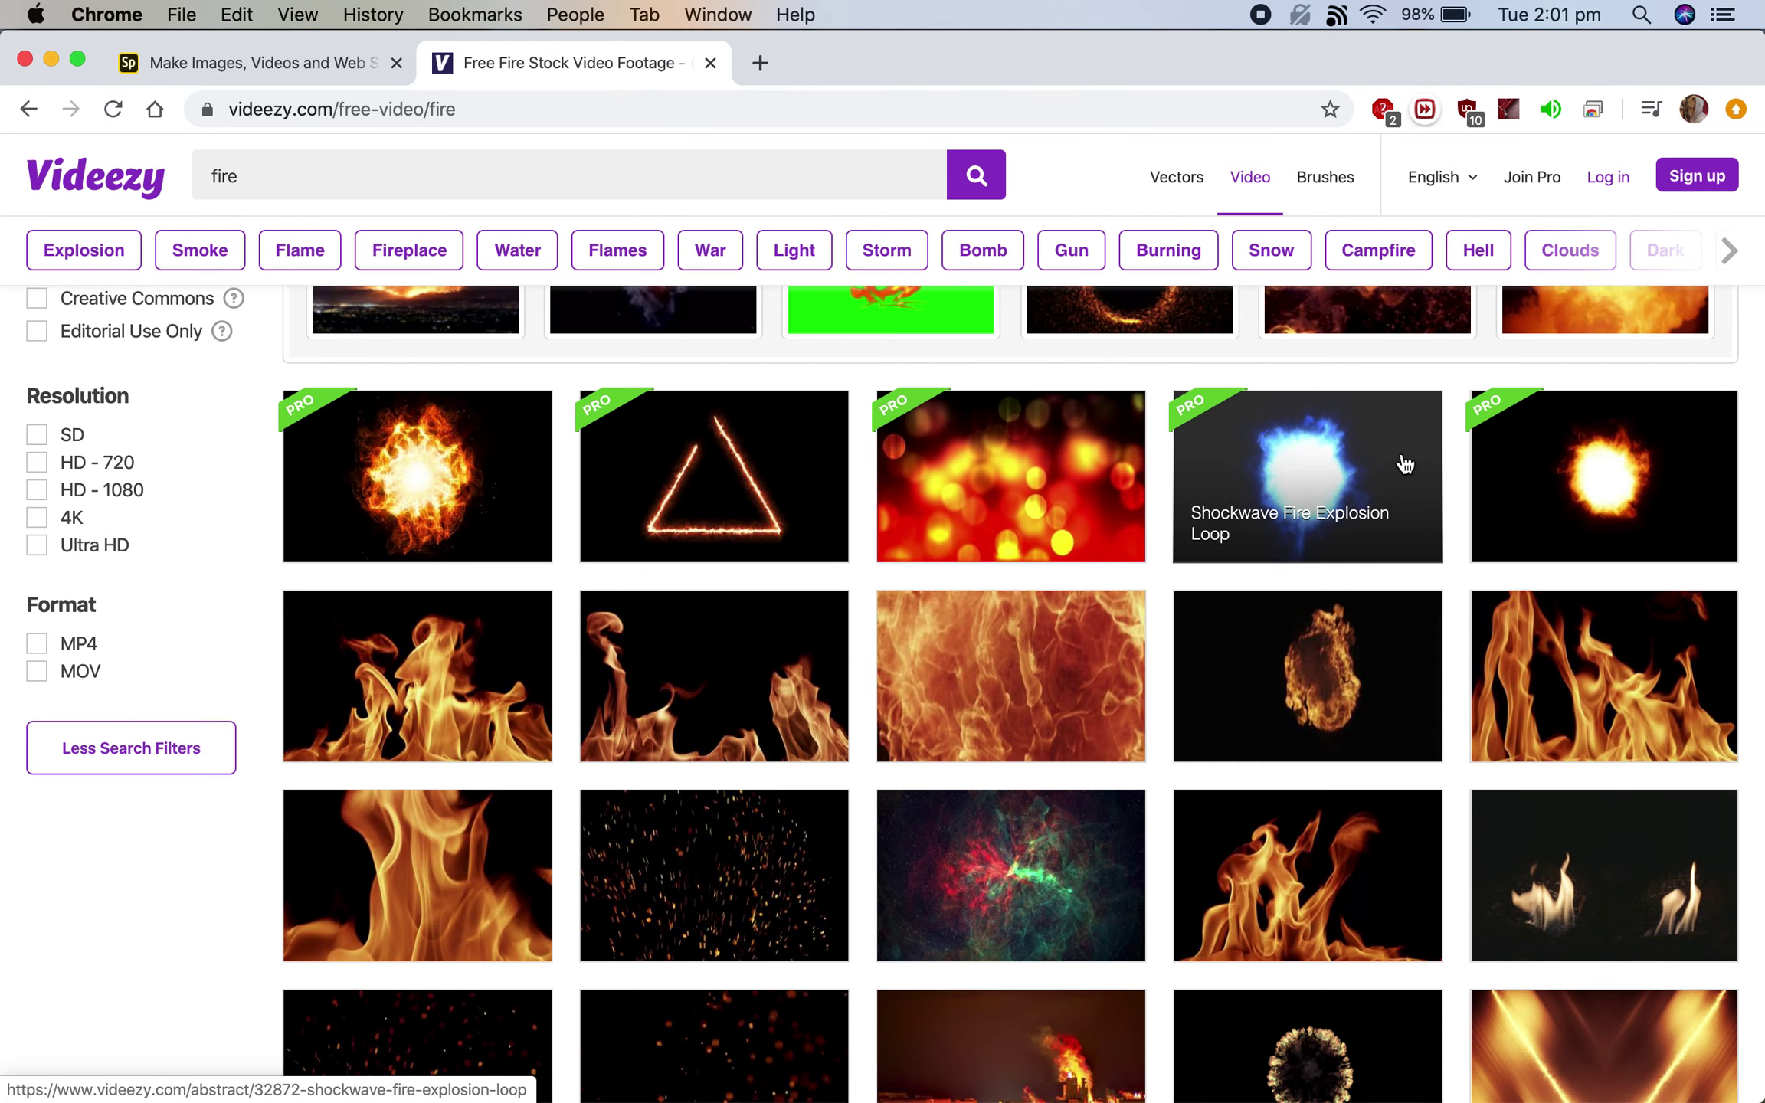
scroll(1404, 464, down, 3)
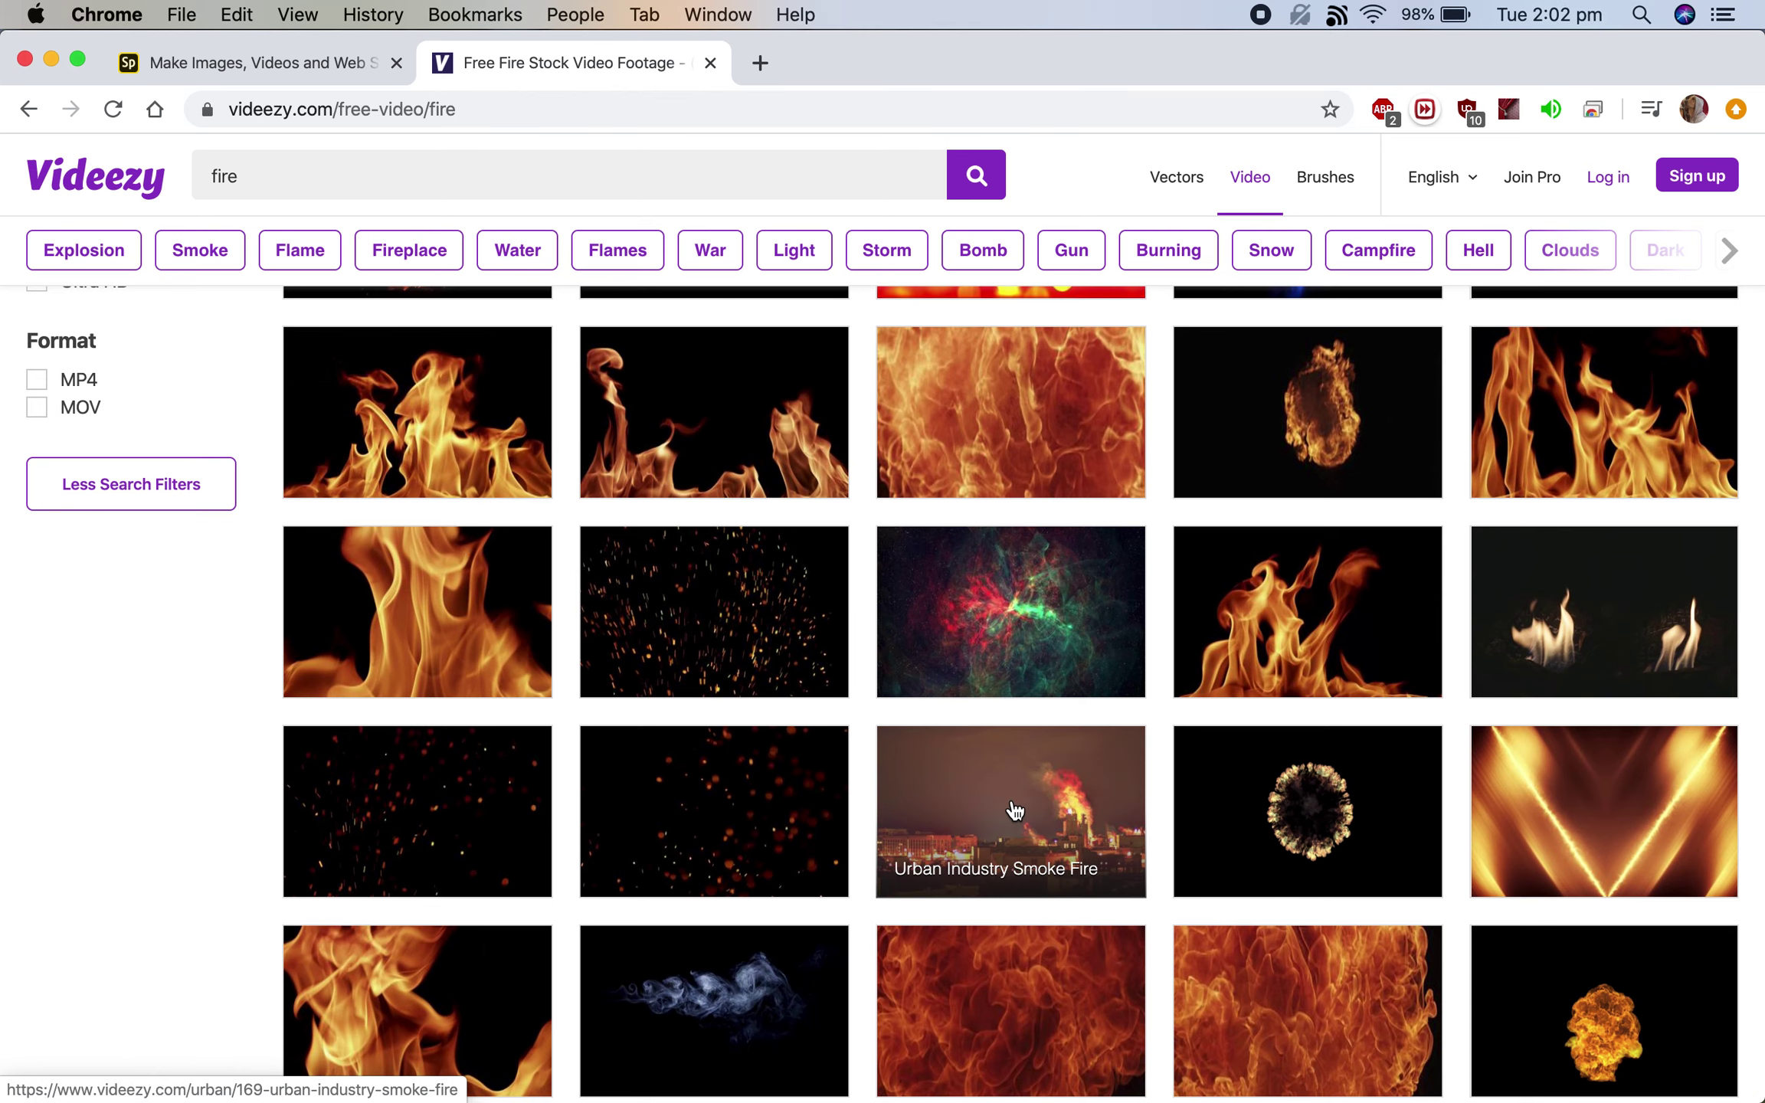
Step: Preview and download the free clip "Fire Ignition Creating A Fireball And Orange Texture In 4K"
click(1017, 443)
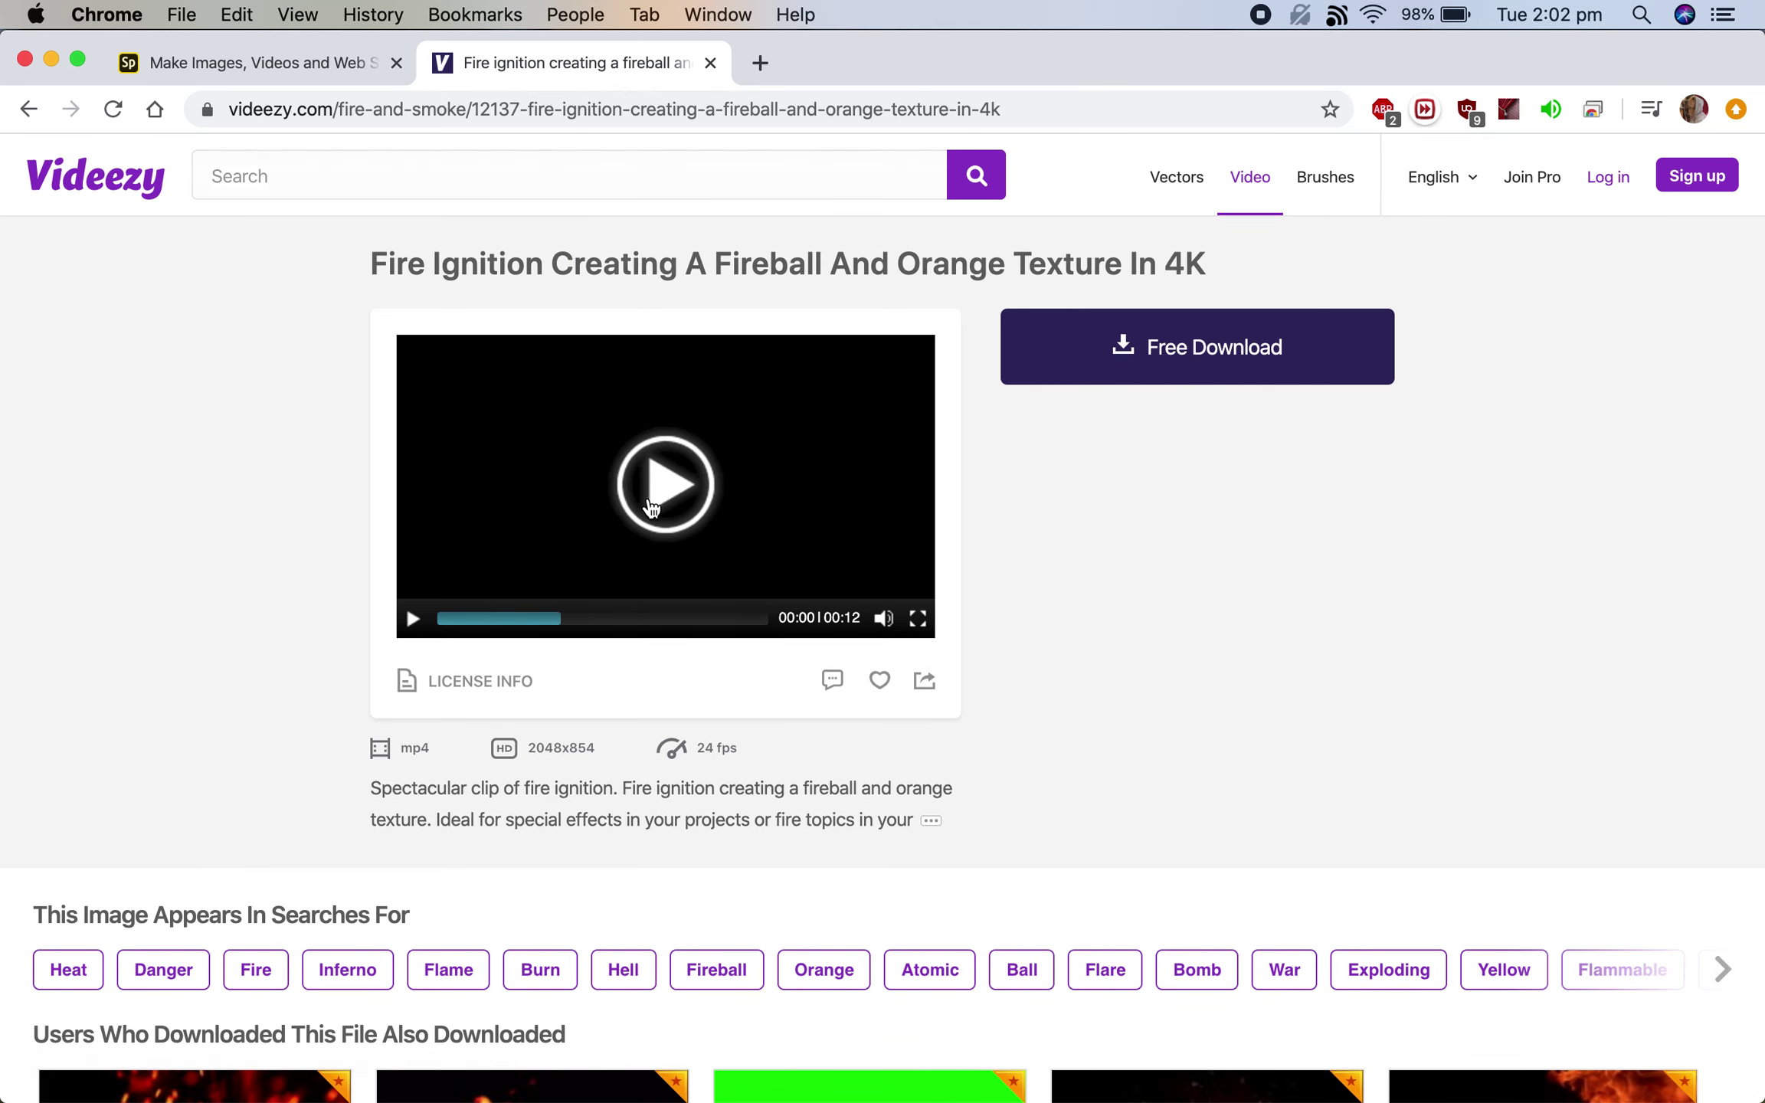
click(649, 502)
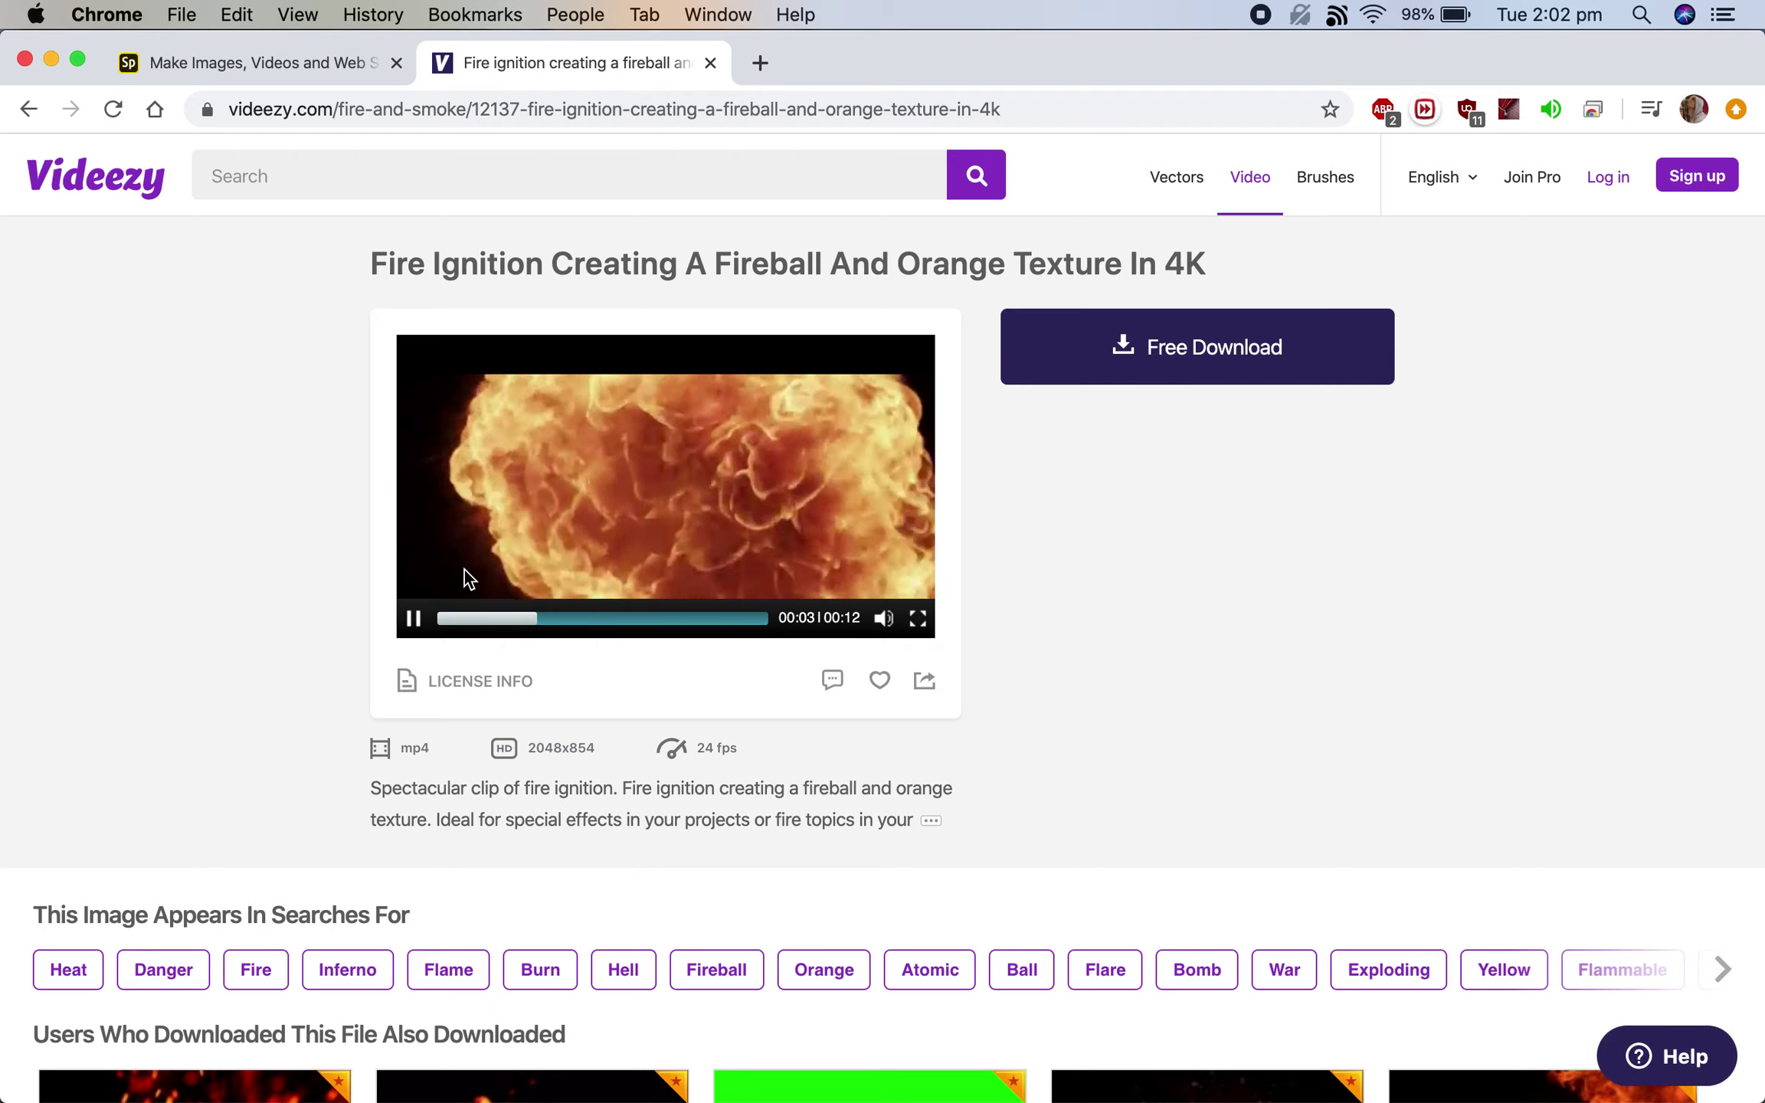
click(421, 619)
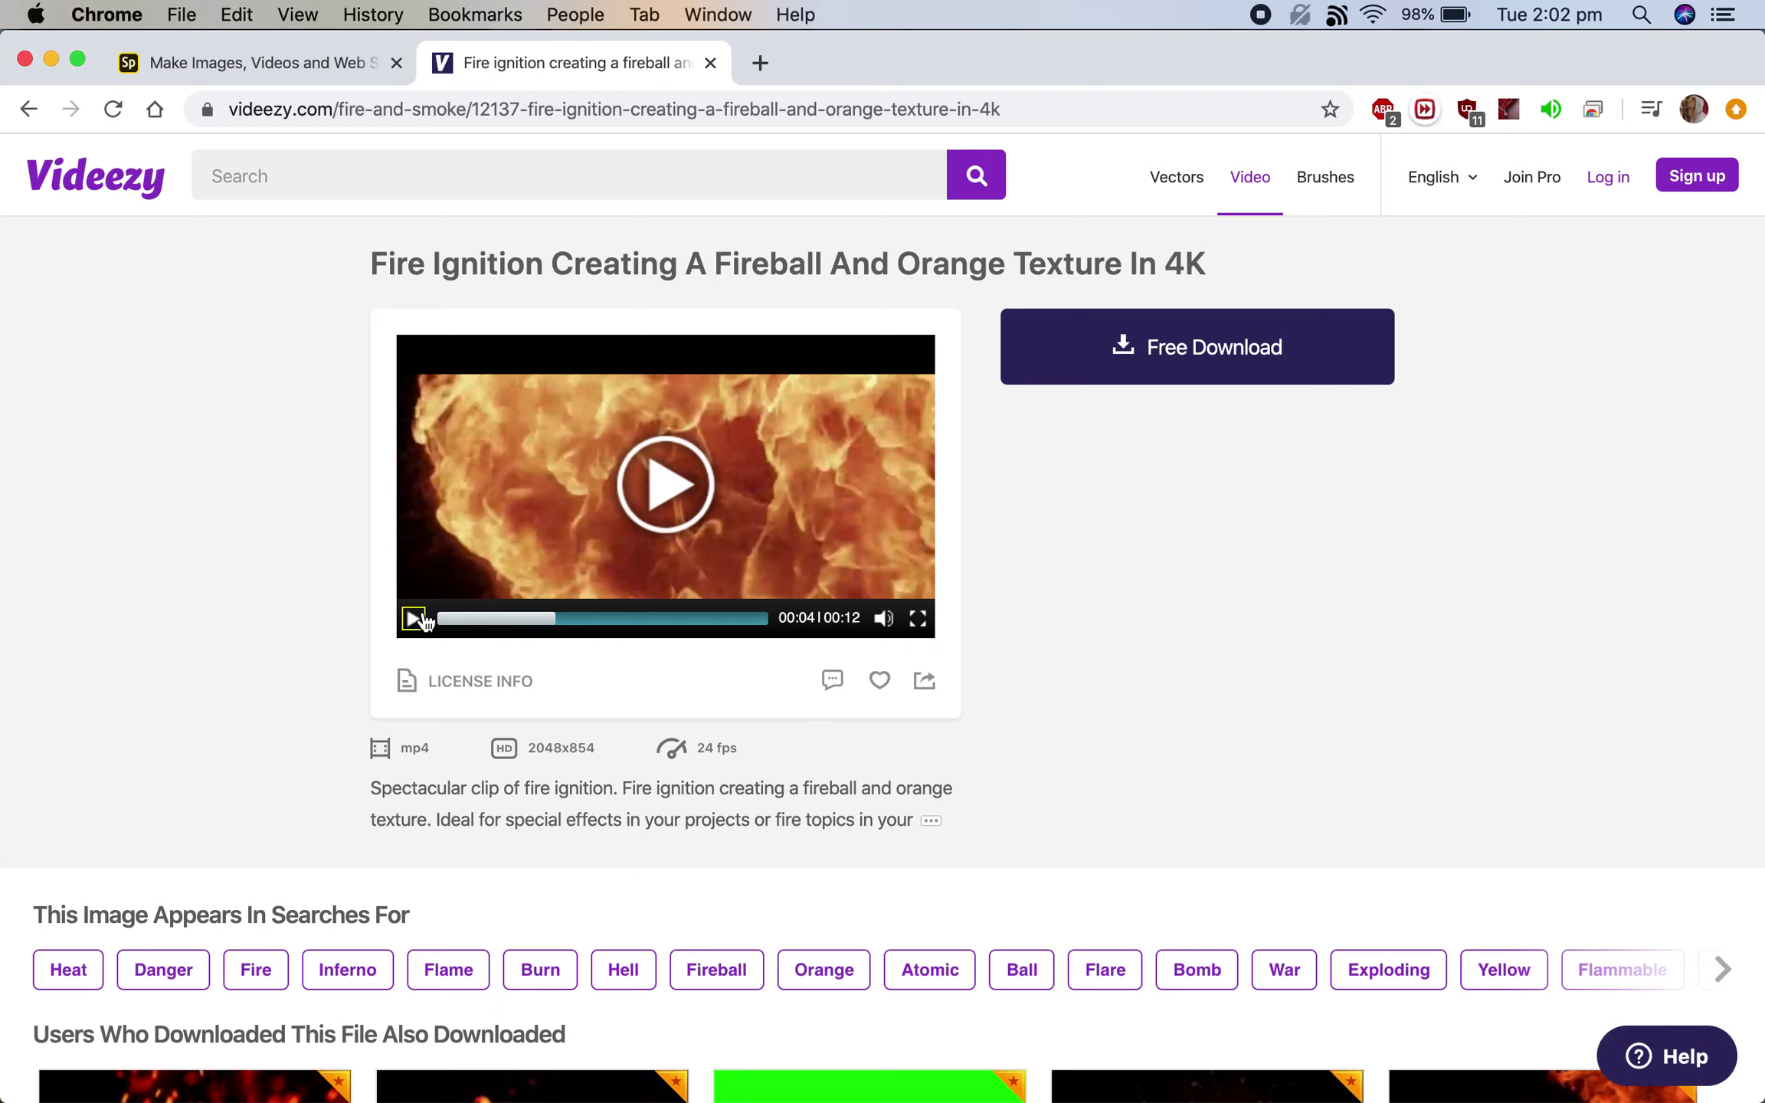
click(1337, 358)
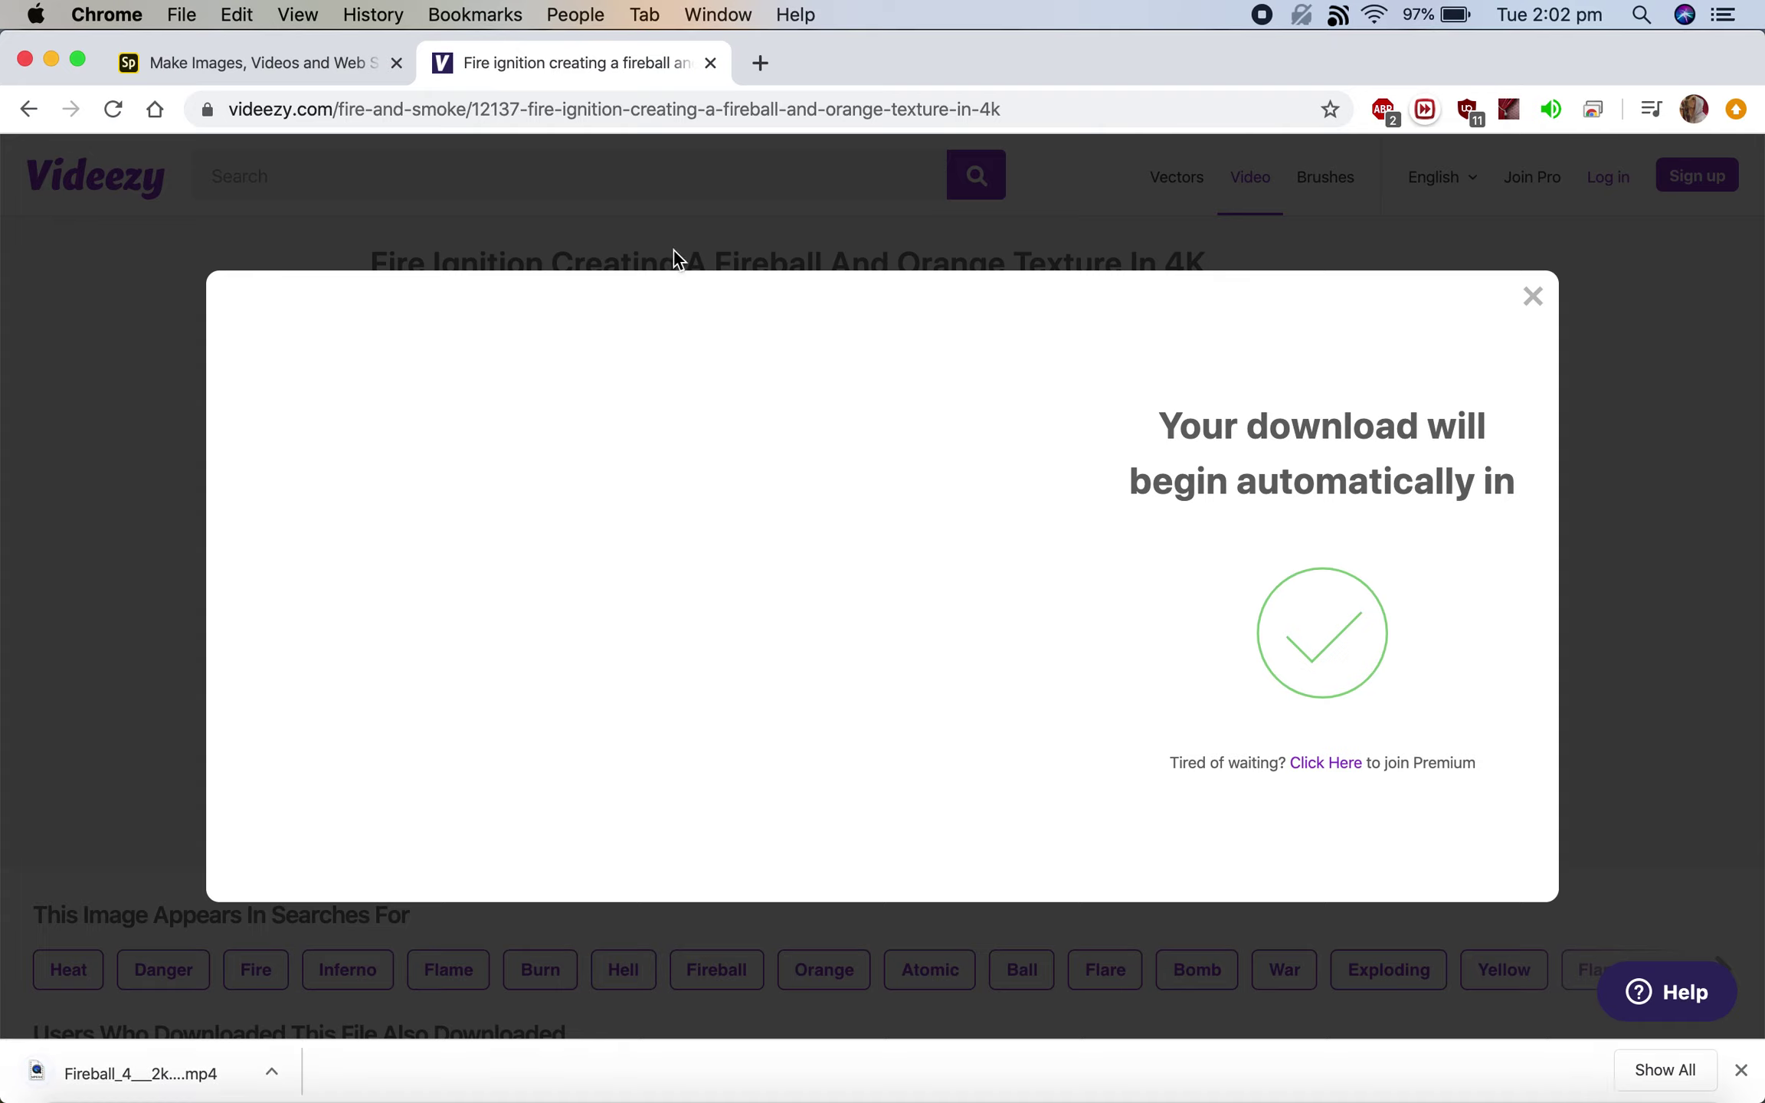
Step: Switch back to Adobe Spark and add the video Fireball_4___2k___300fps.mp4 from the Desktop to the Setup slide
click(298, 61)
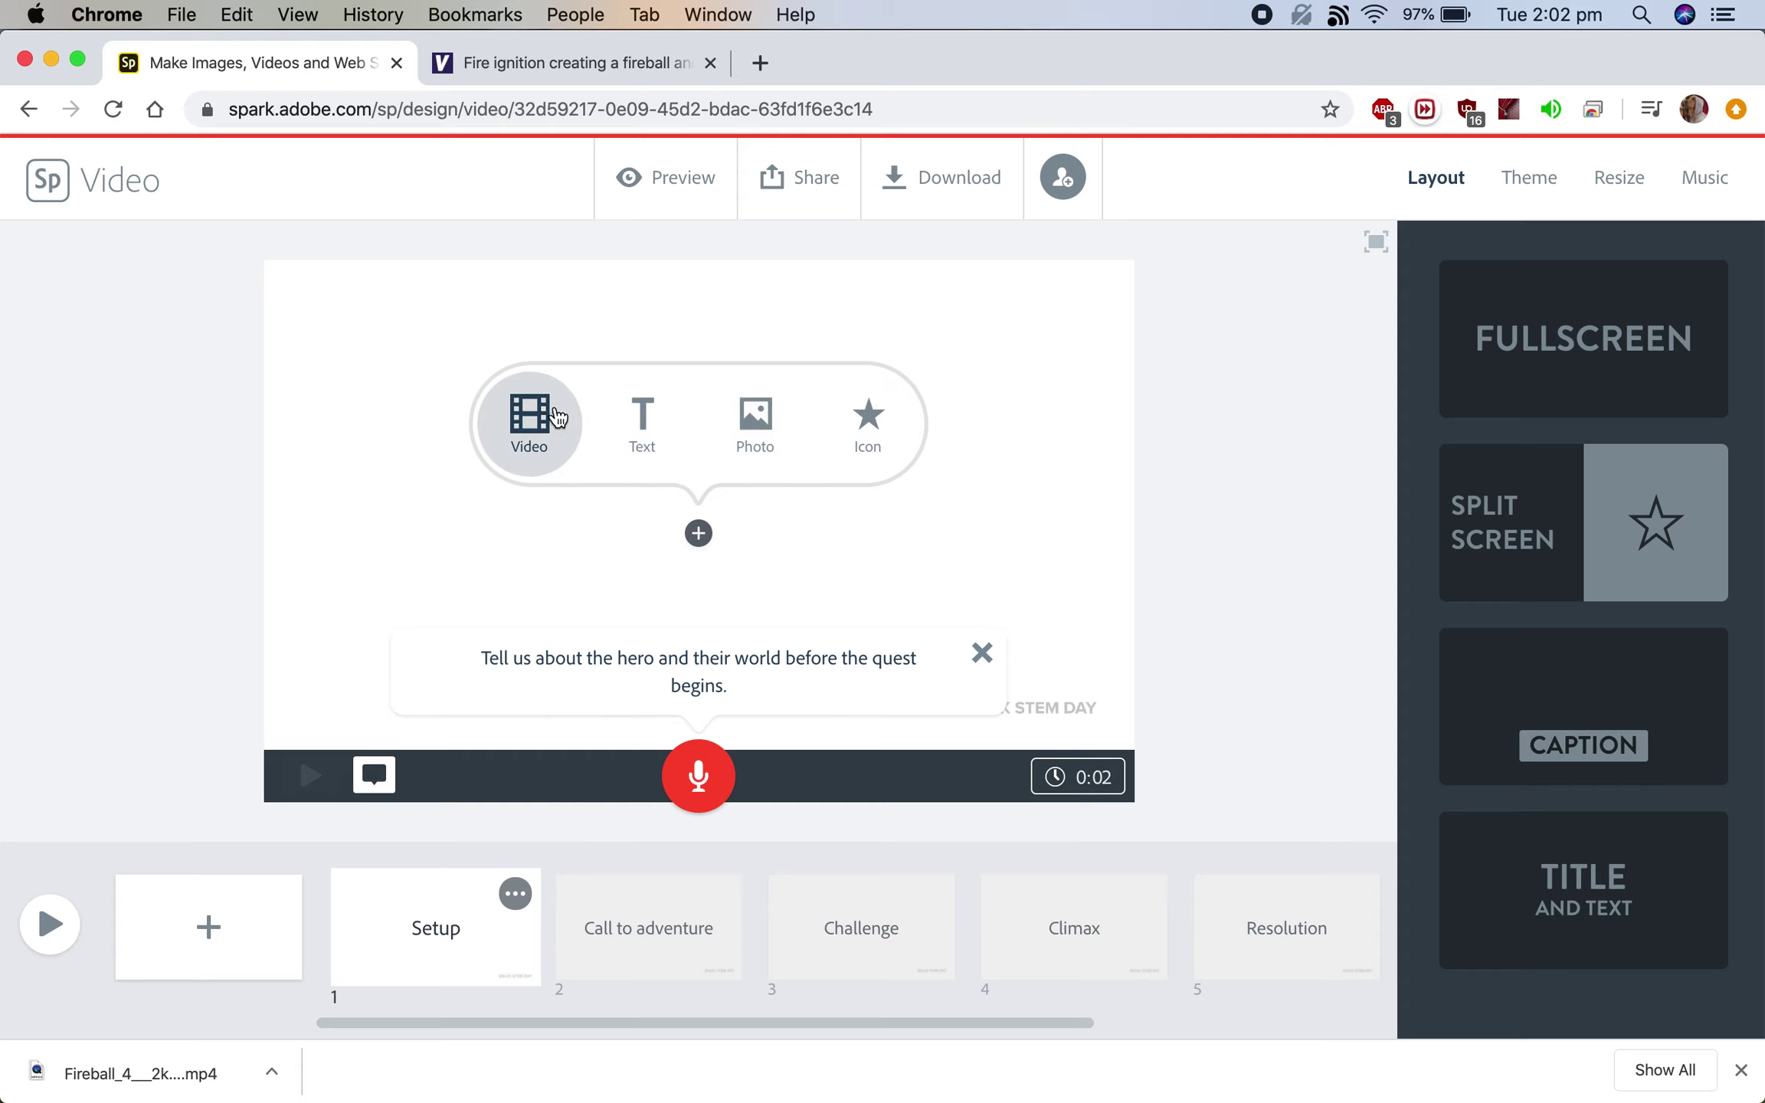
click(541, 420)
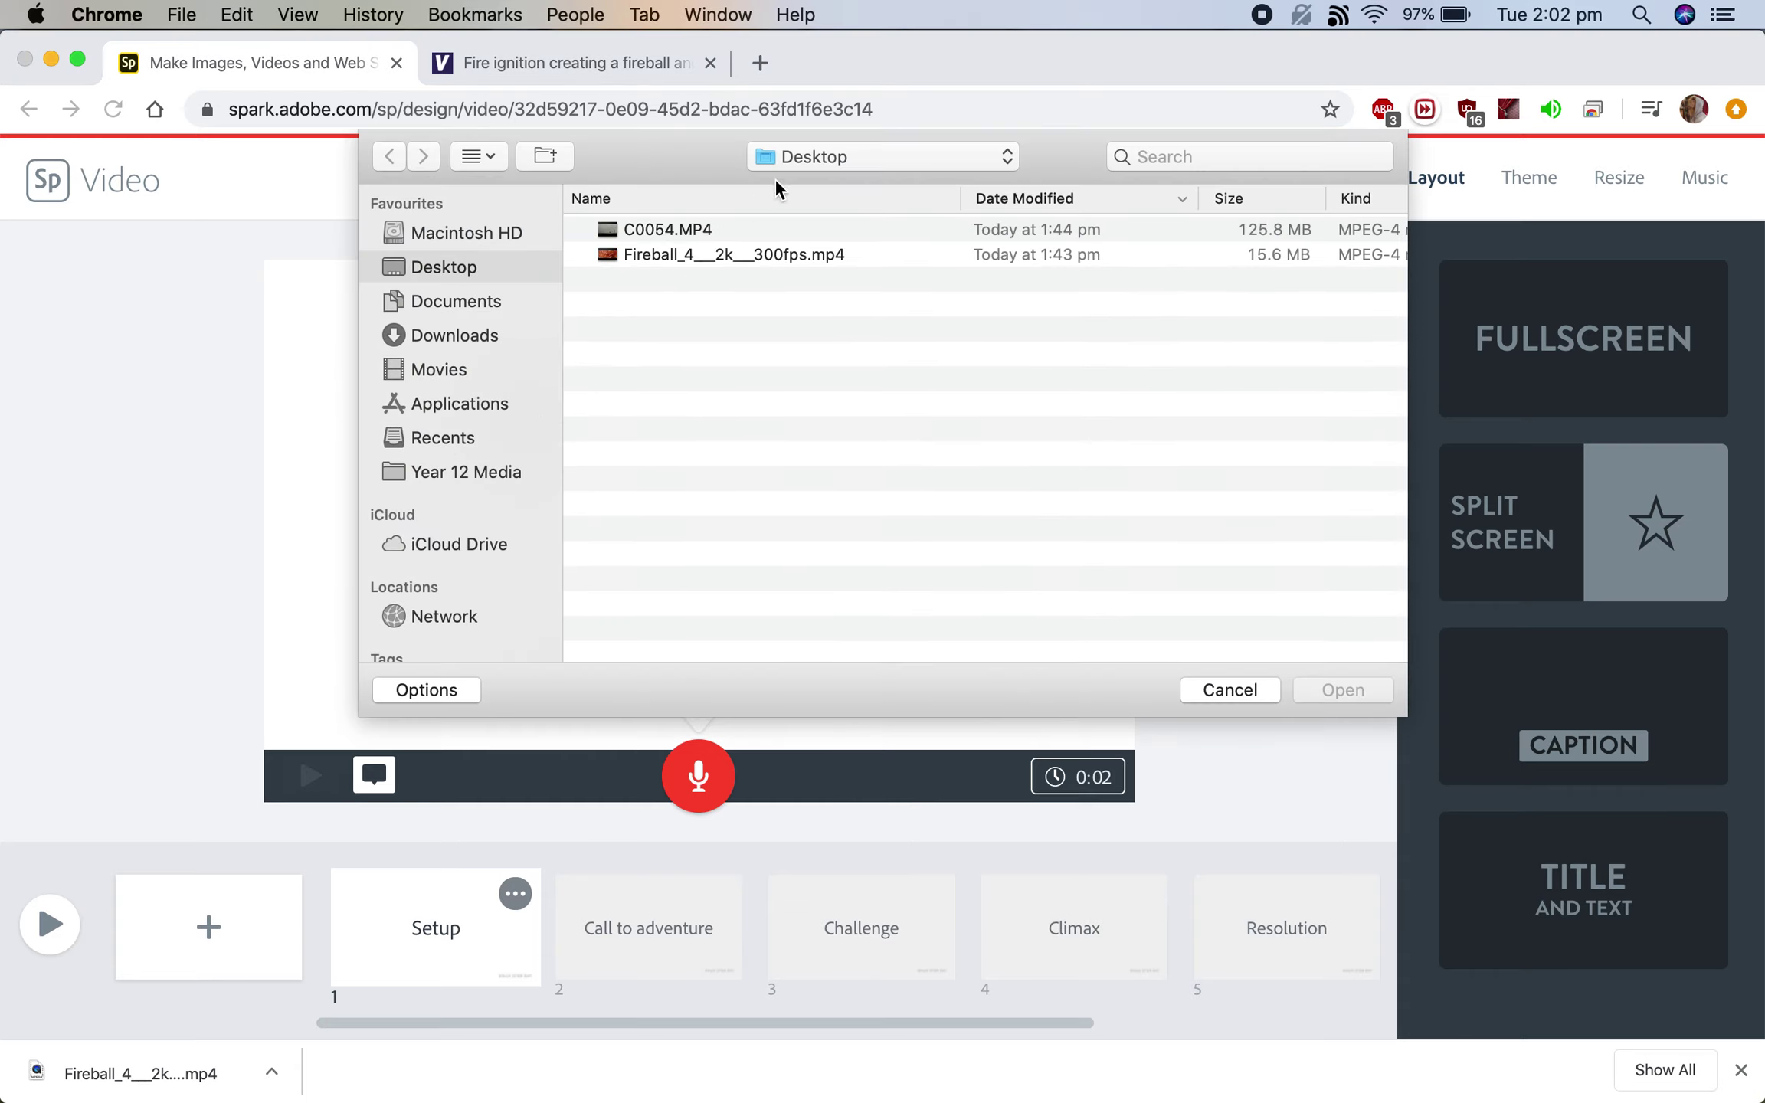
click(673, 256)
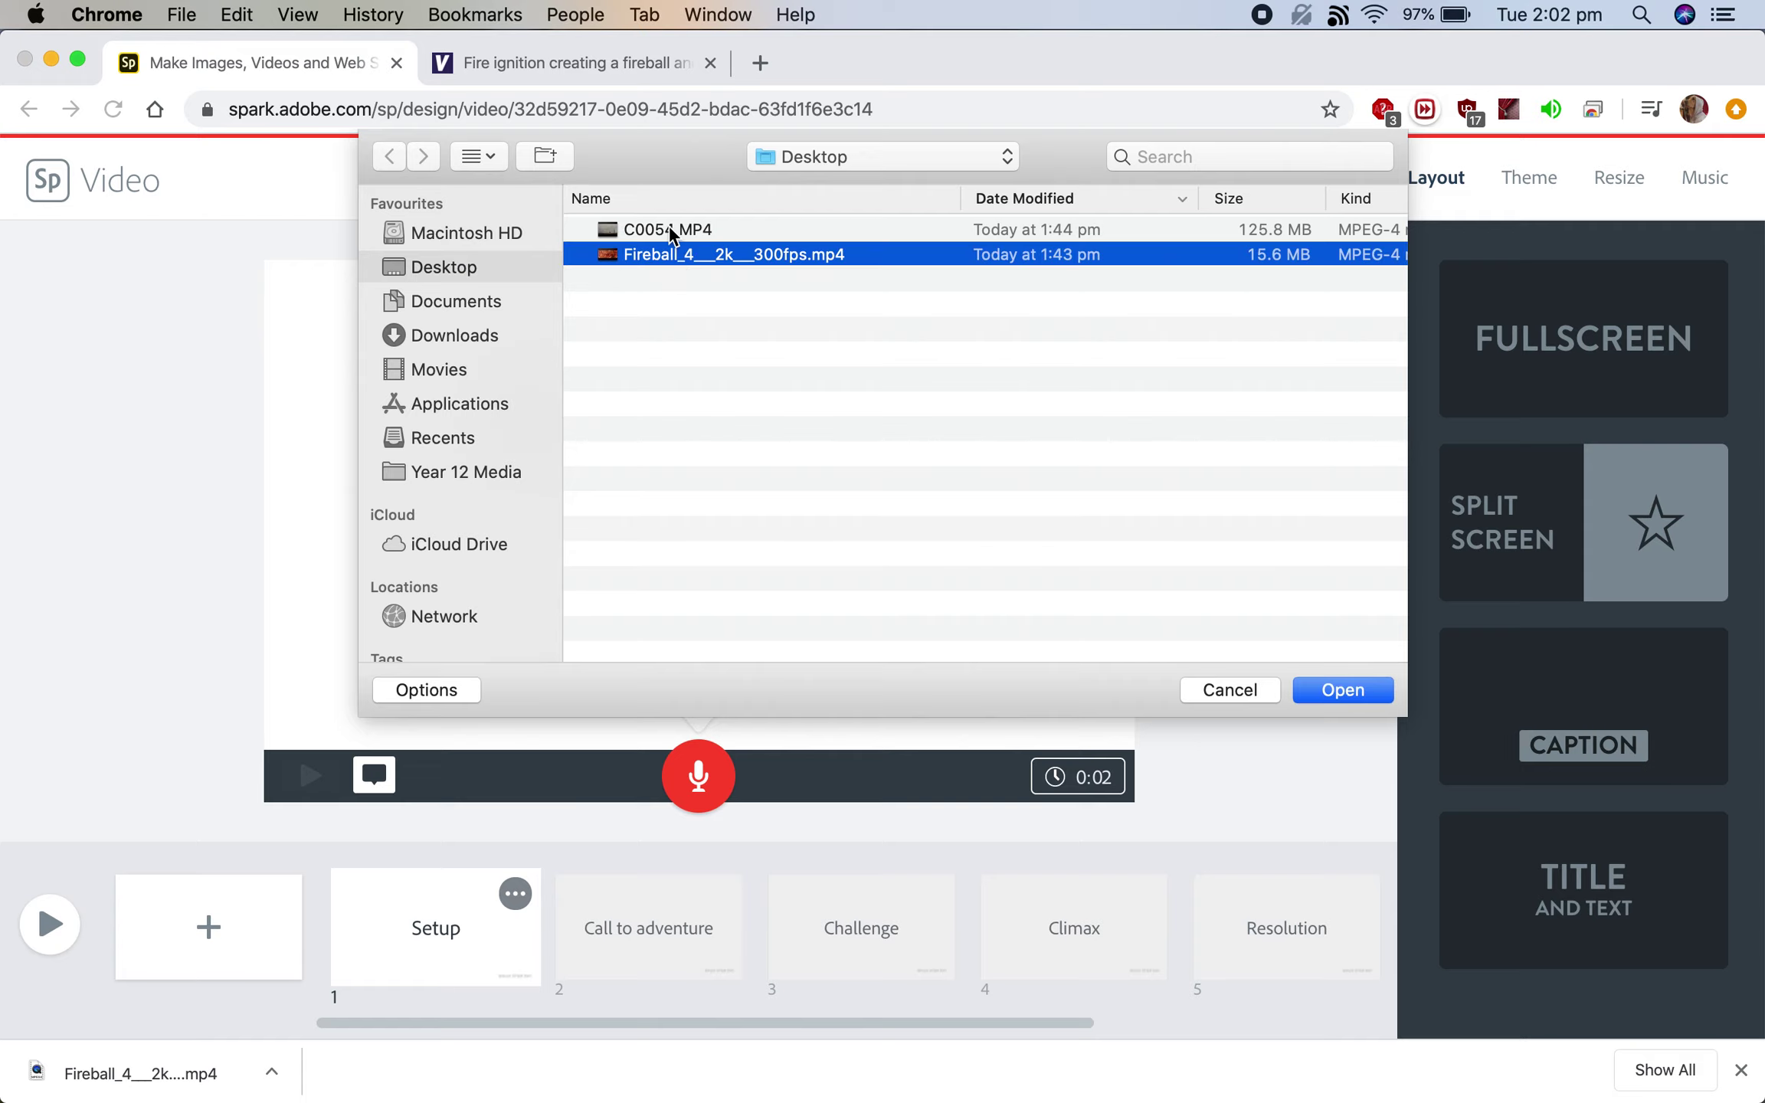
click(669, 230)
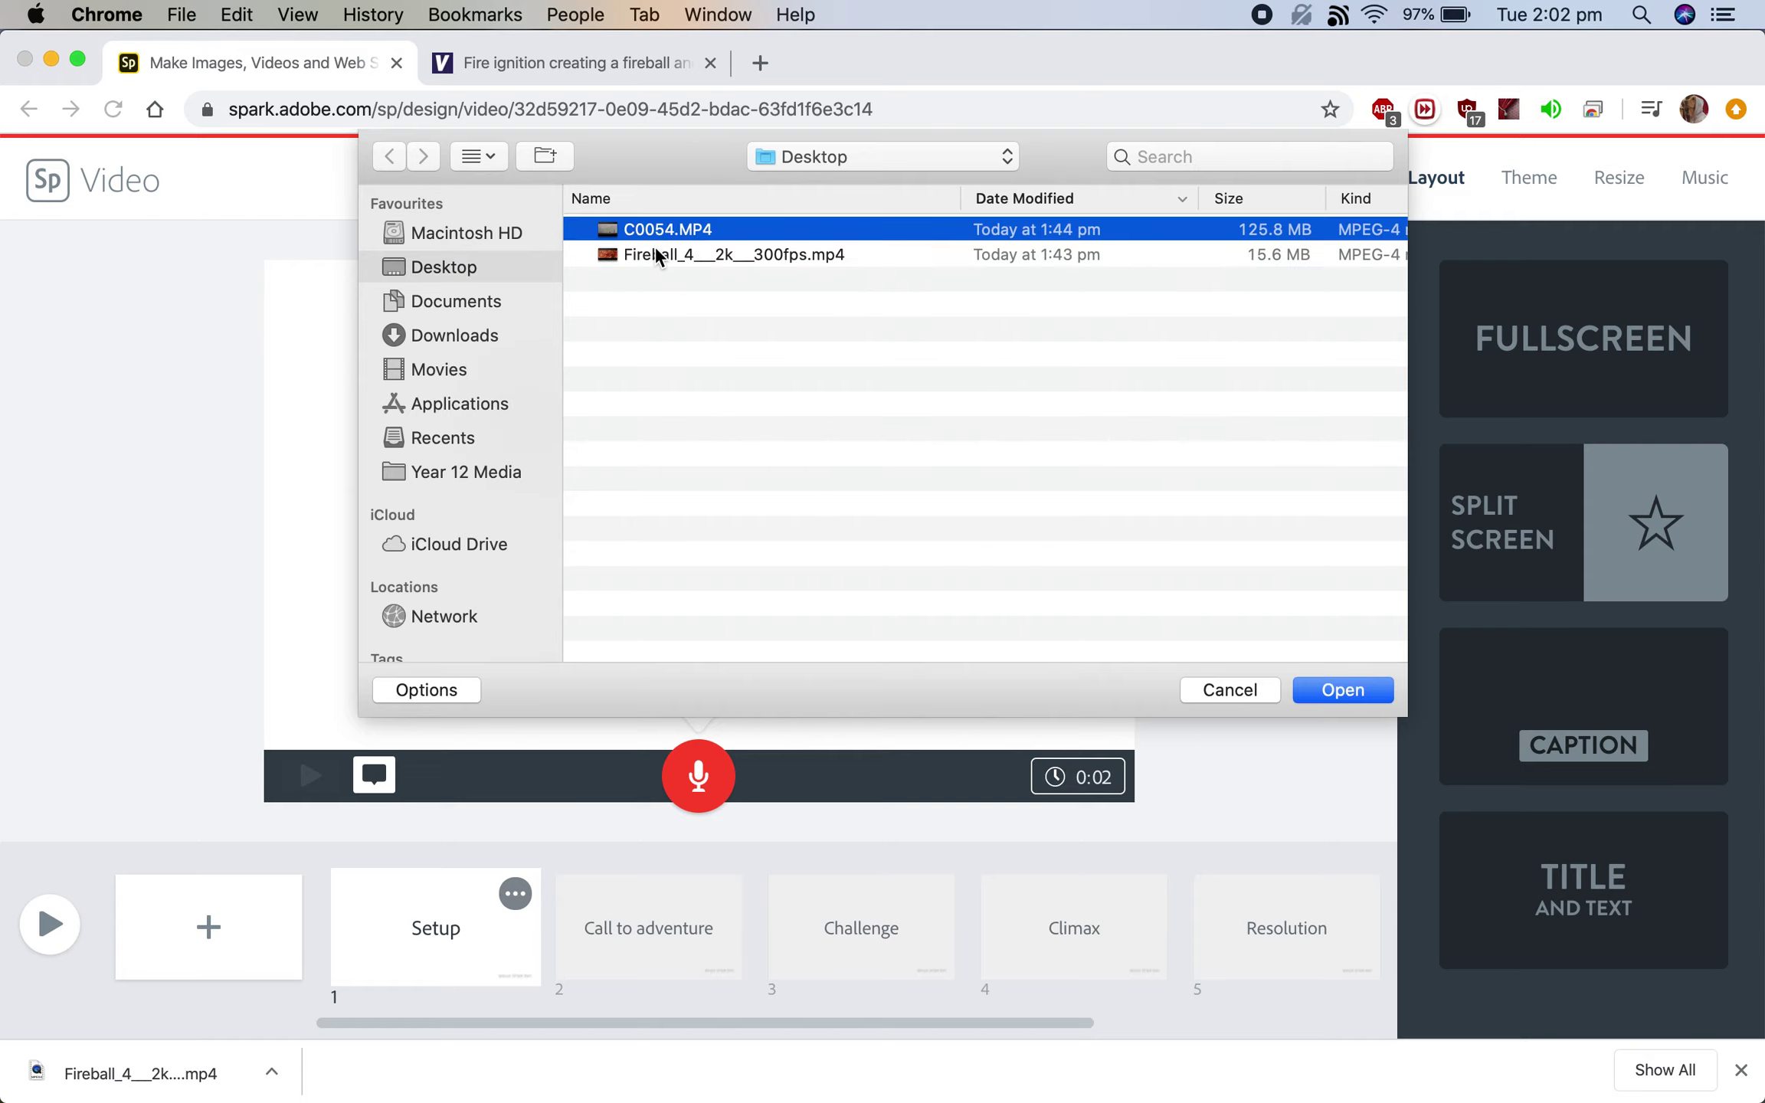
double_click(656, 255)
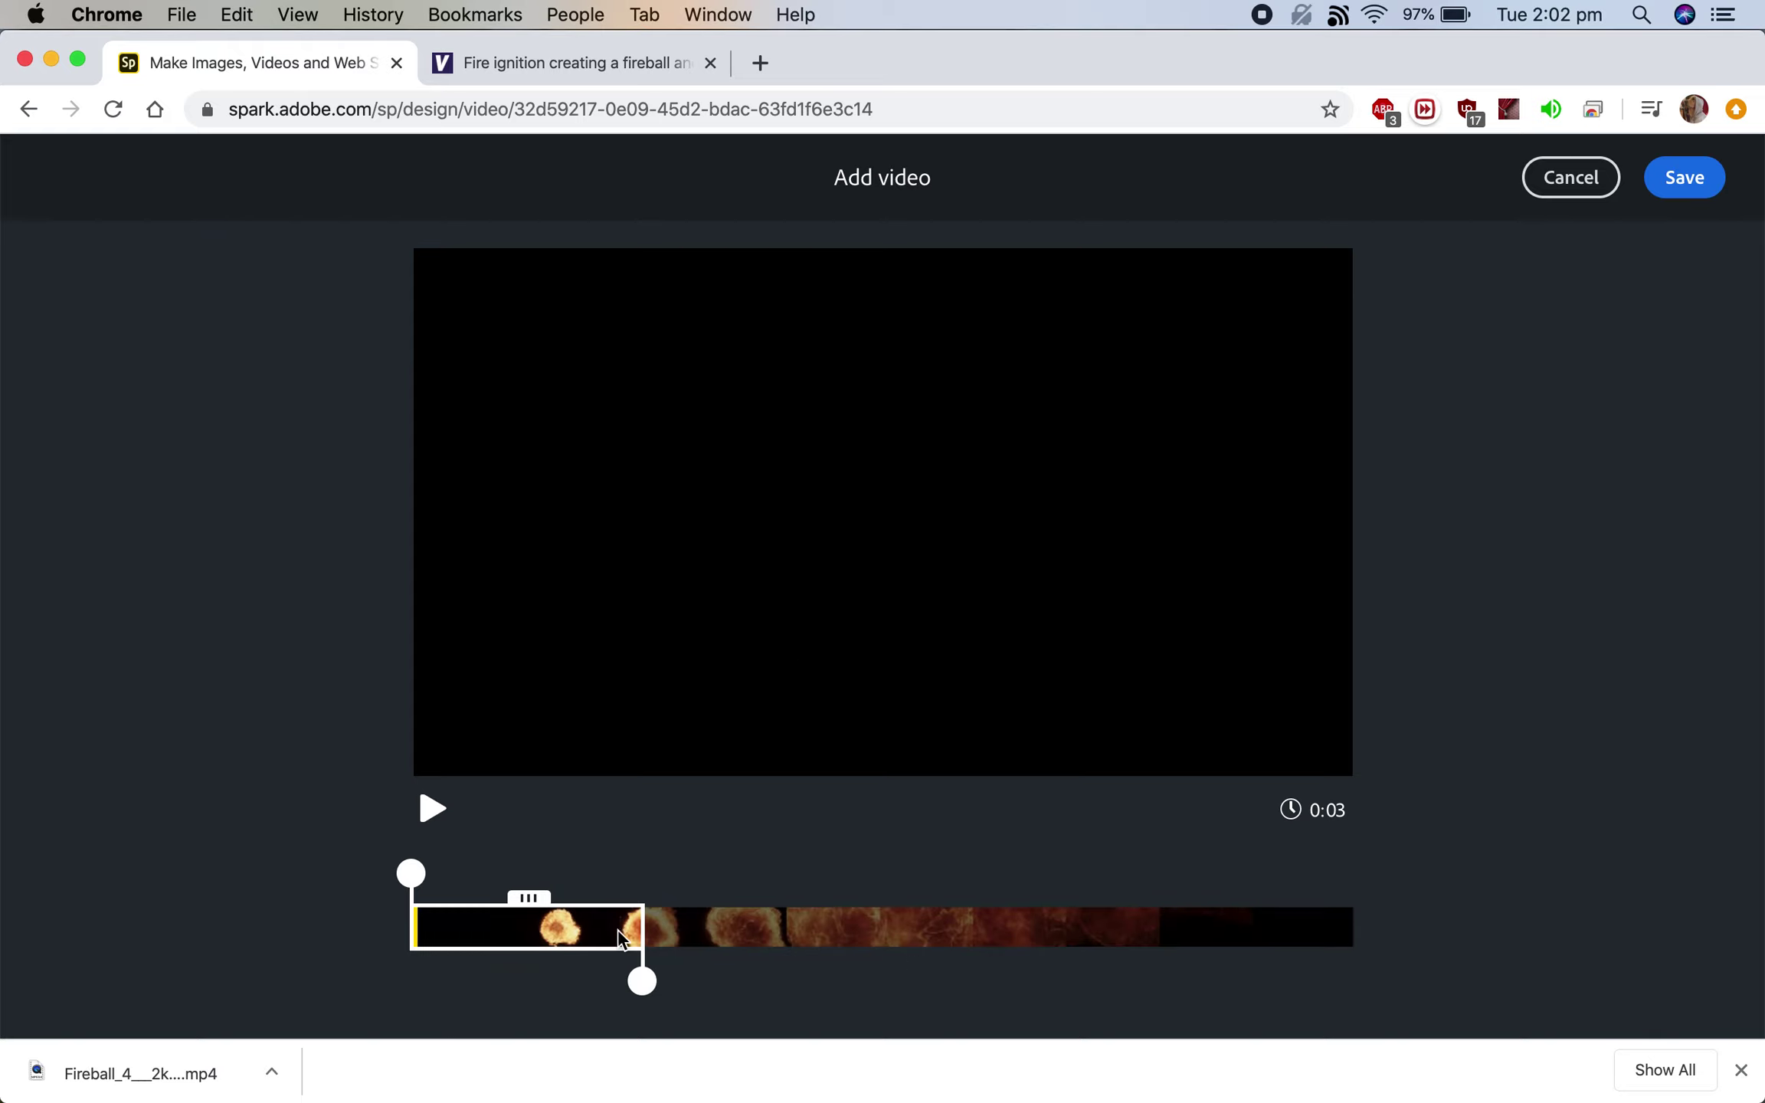
Step: Trim the fireball clip to about 9 seconds, from just after its start until the flames fade, and save it
drag(530, 900, 756, 897)
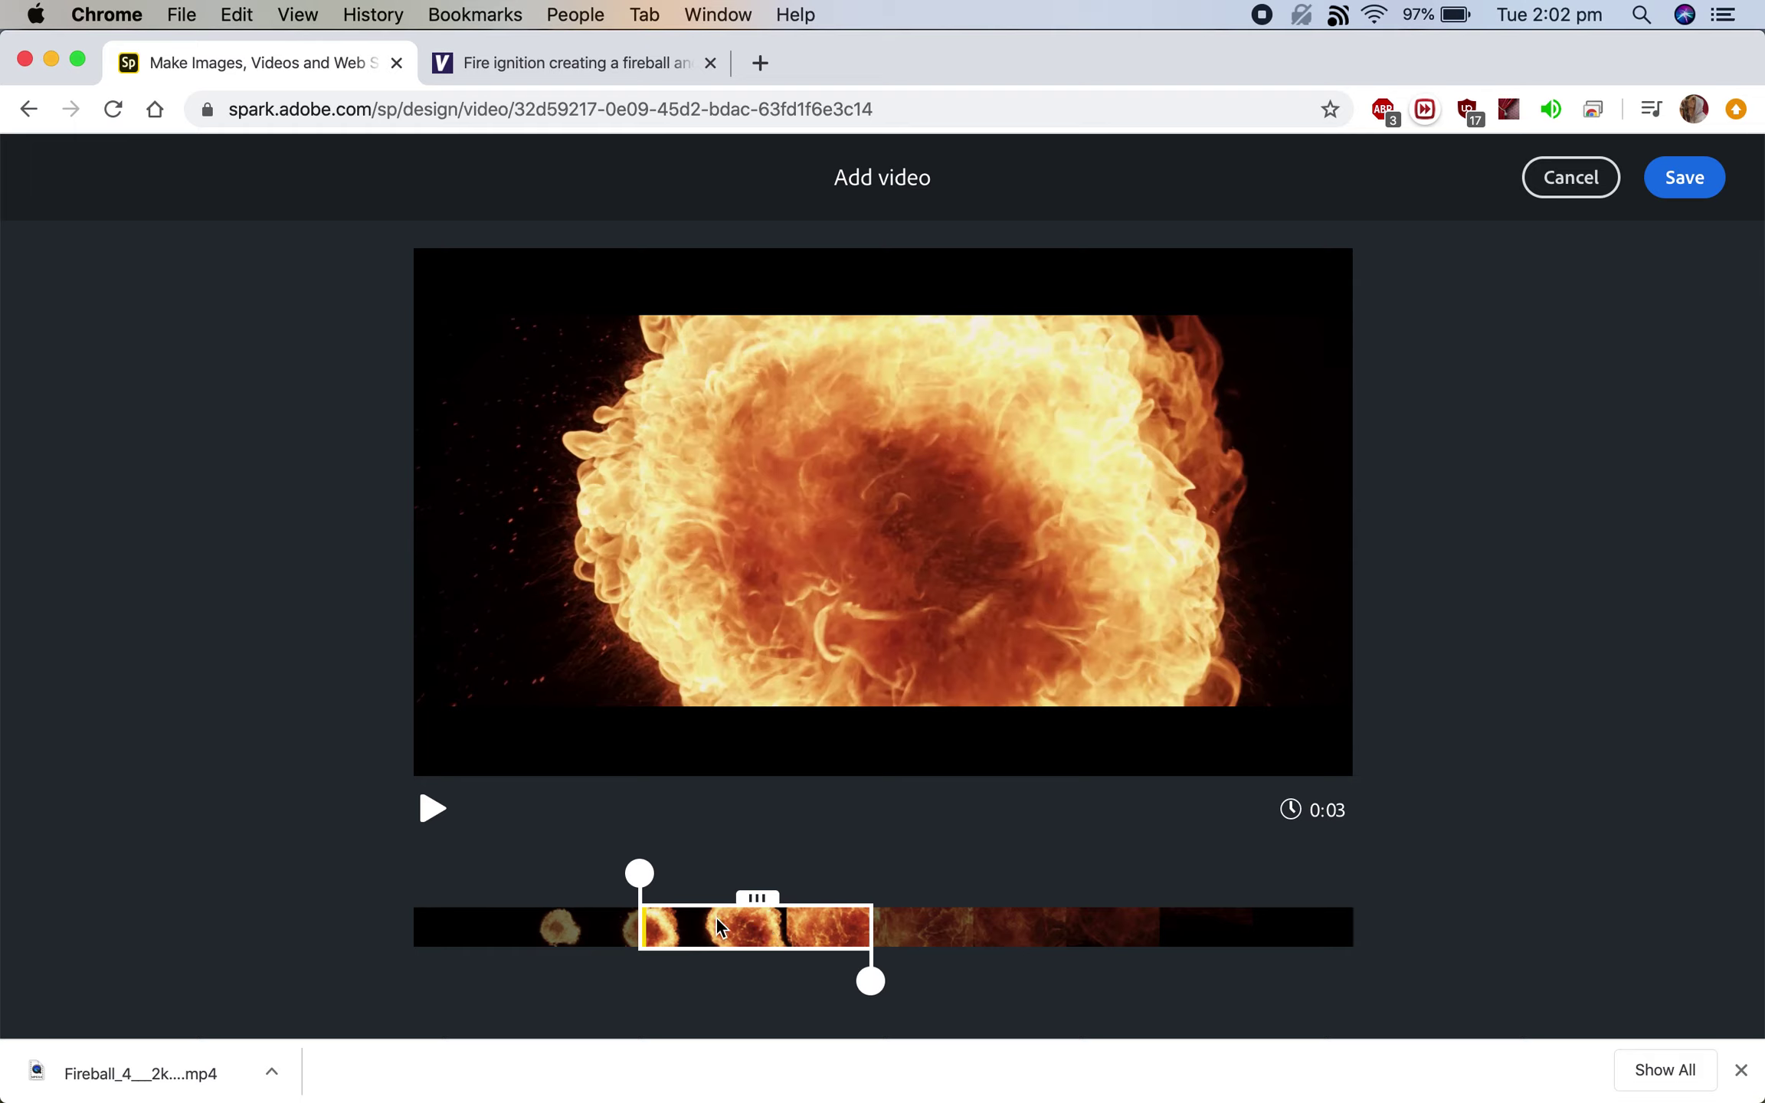
drag(860, 982, 1077, 980)
drag(639, 874, 435, 858)
drag(1076, 979, 1136, 980)
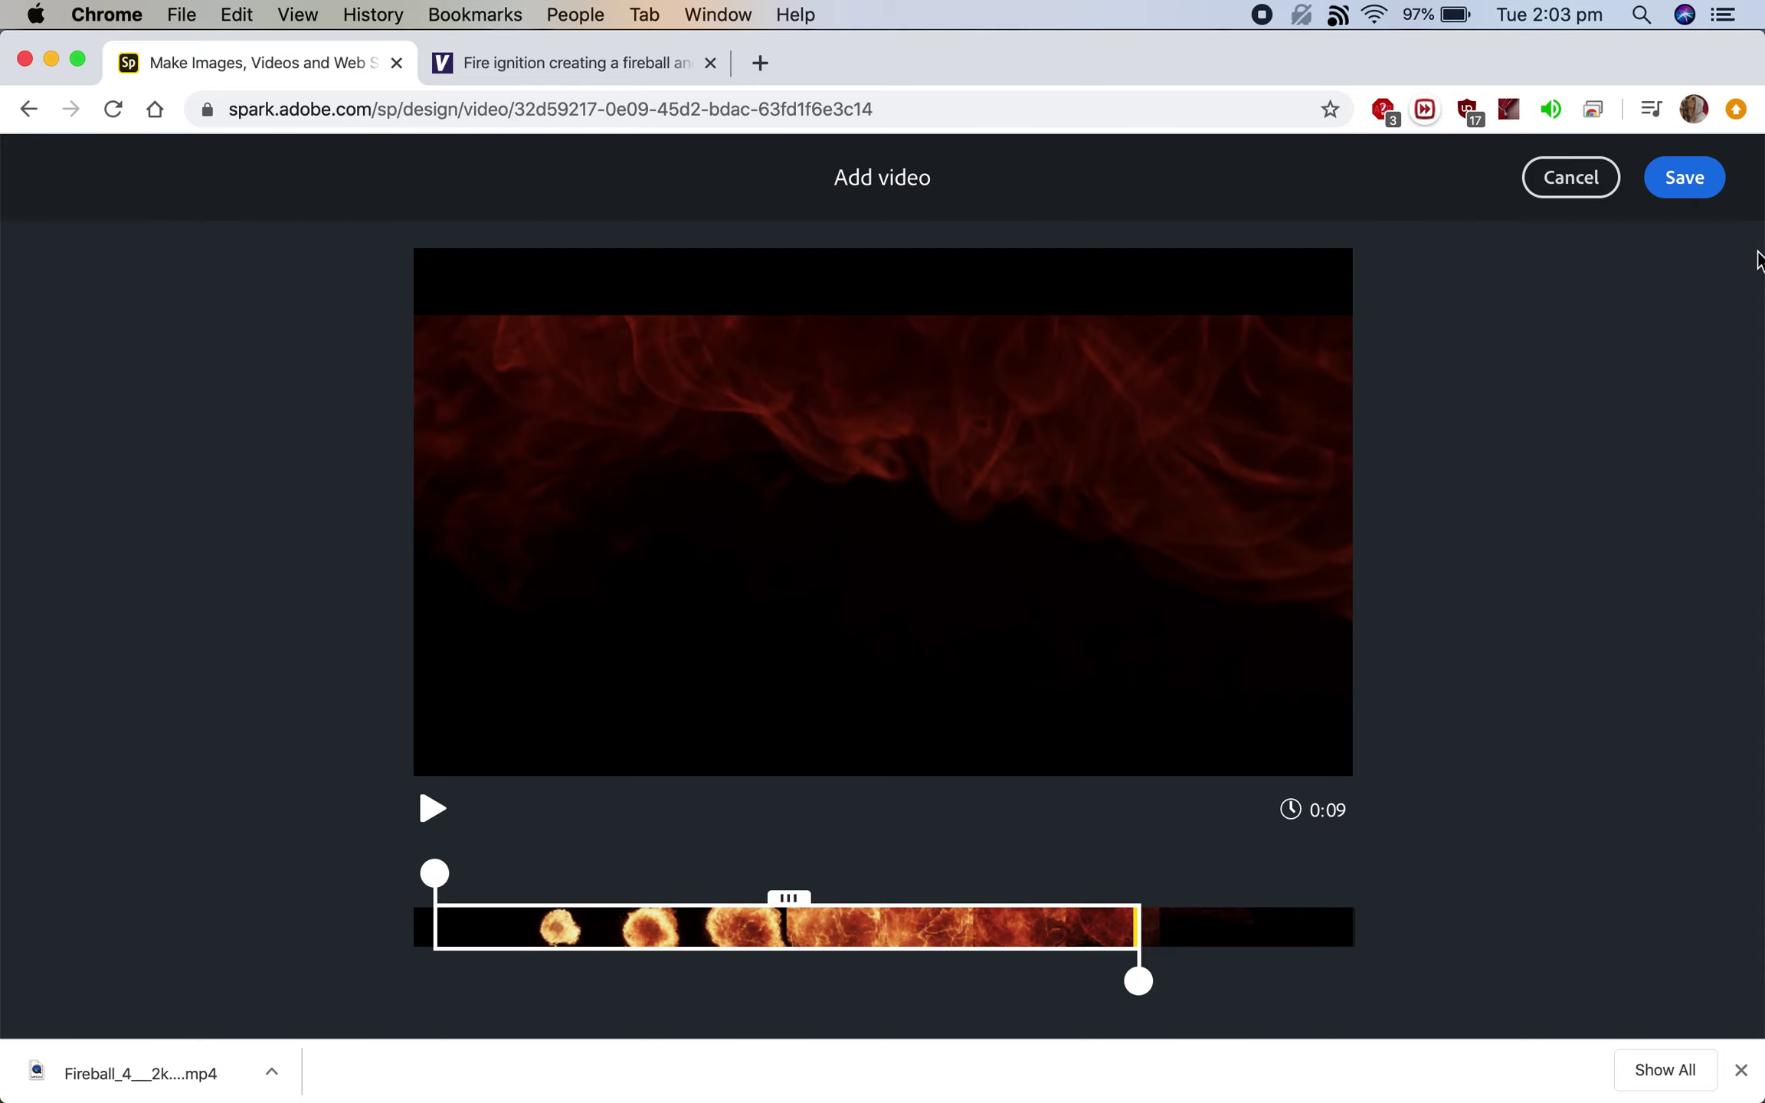
click(1693, 181)
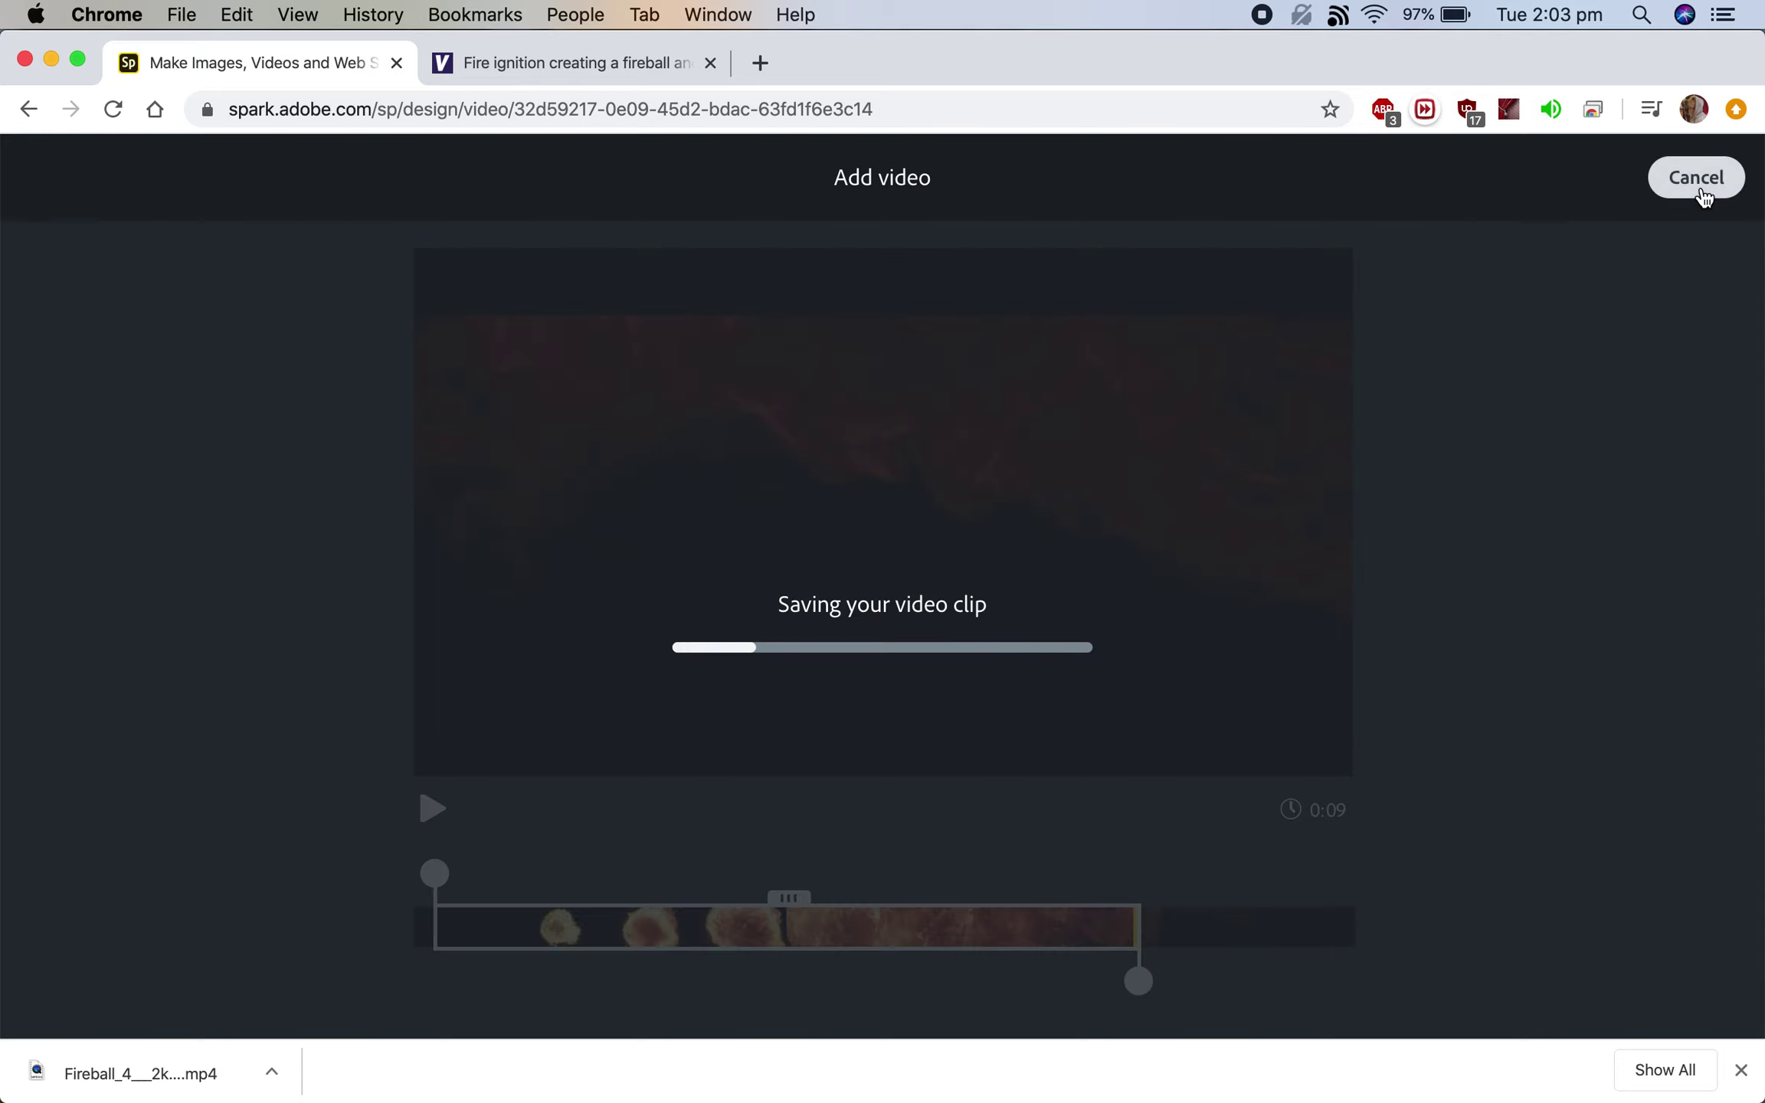
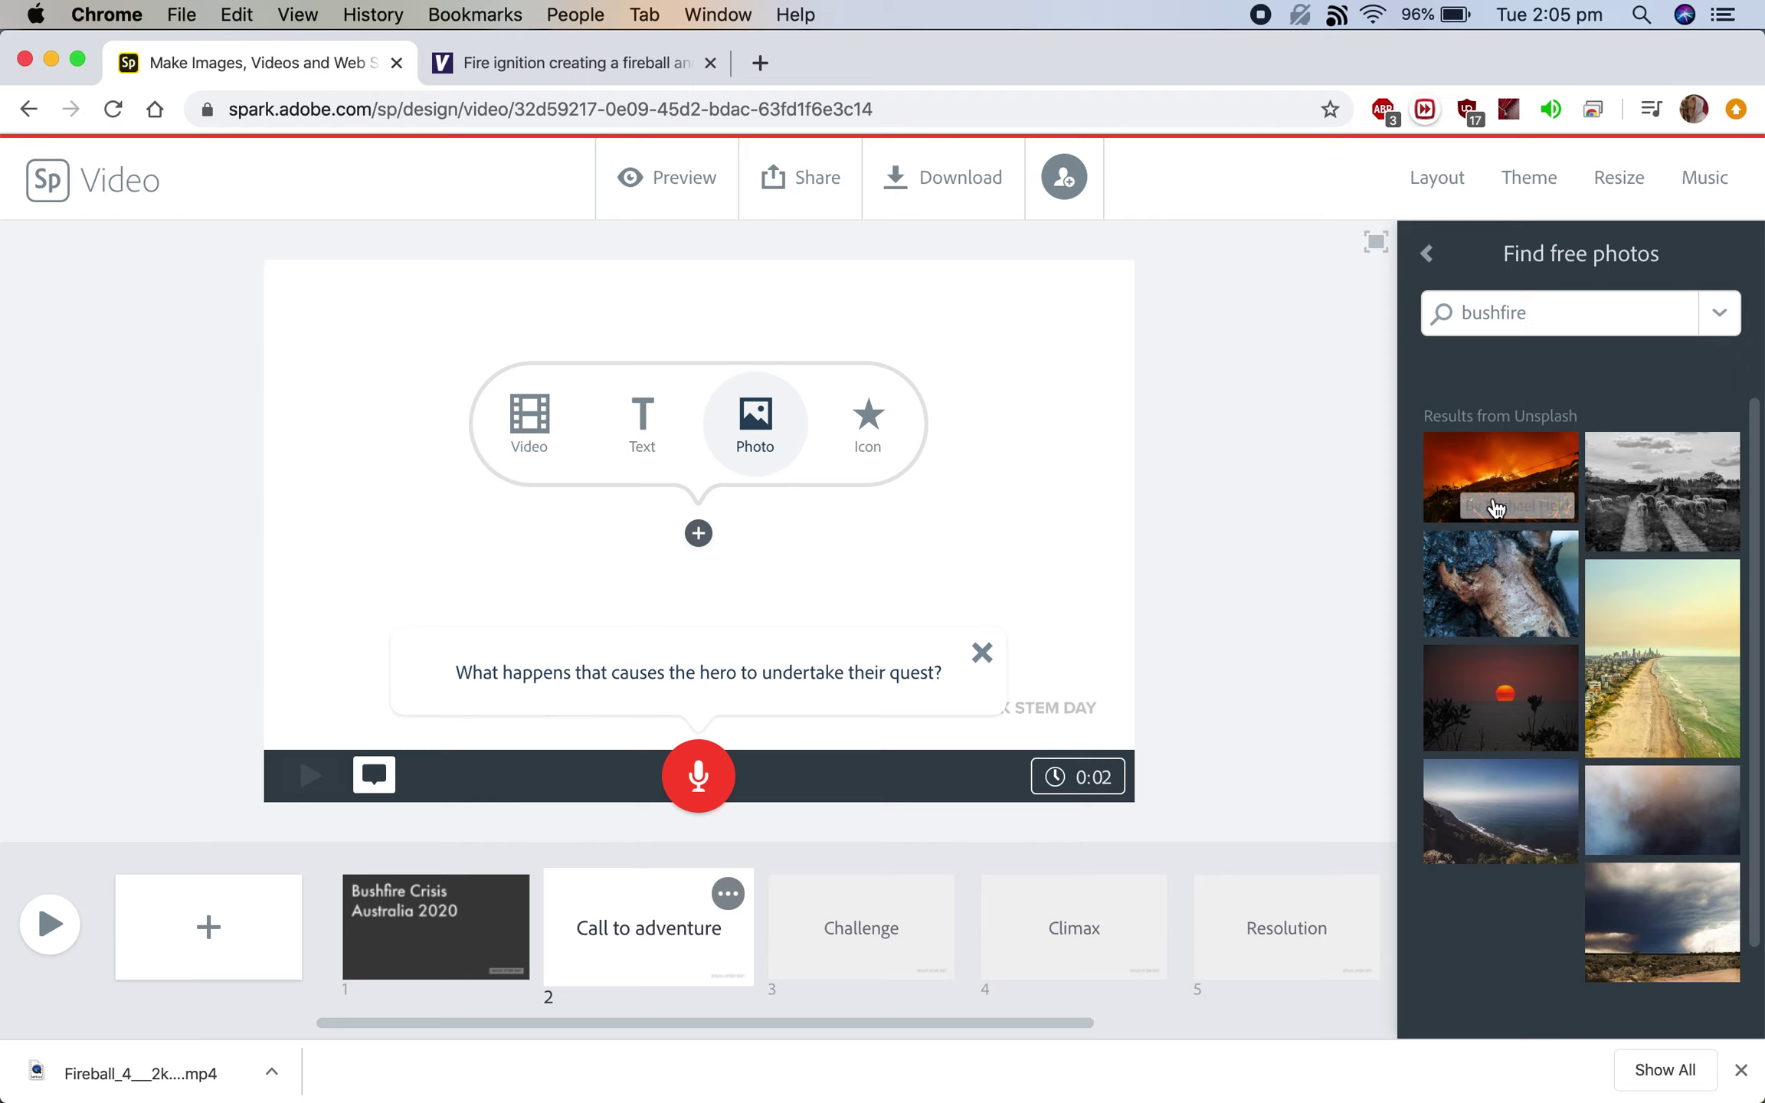
Step: Try photos from the free bushfire results on the Call to adventure slide and settle on the hazy smoke cloud
click(1506, 482)
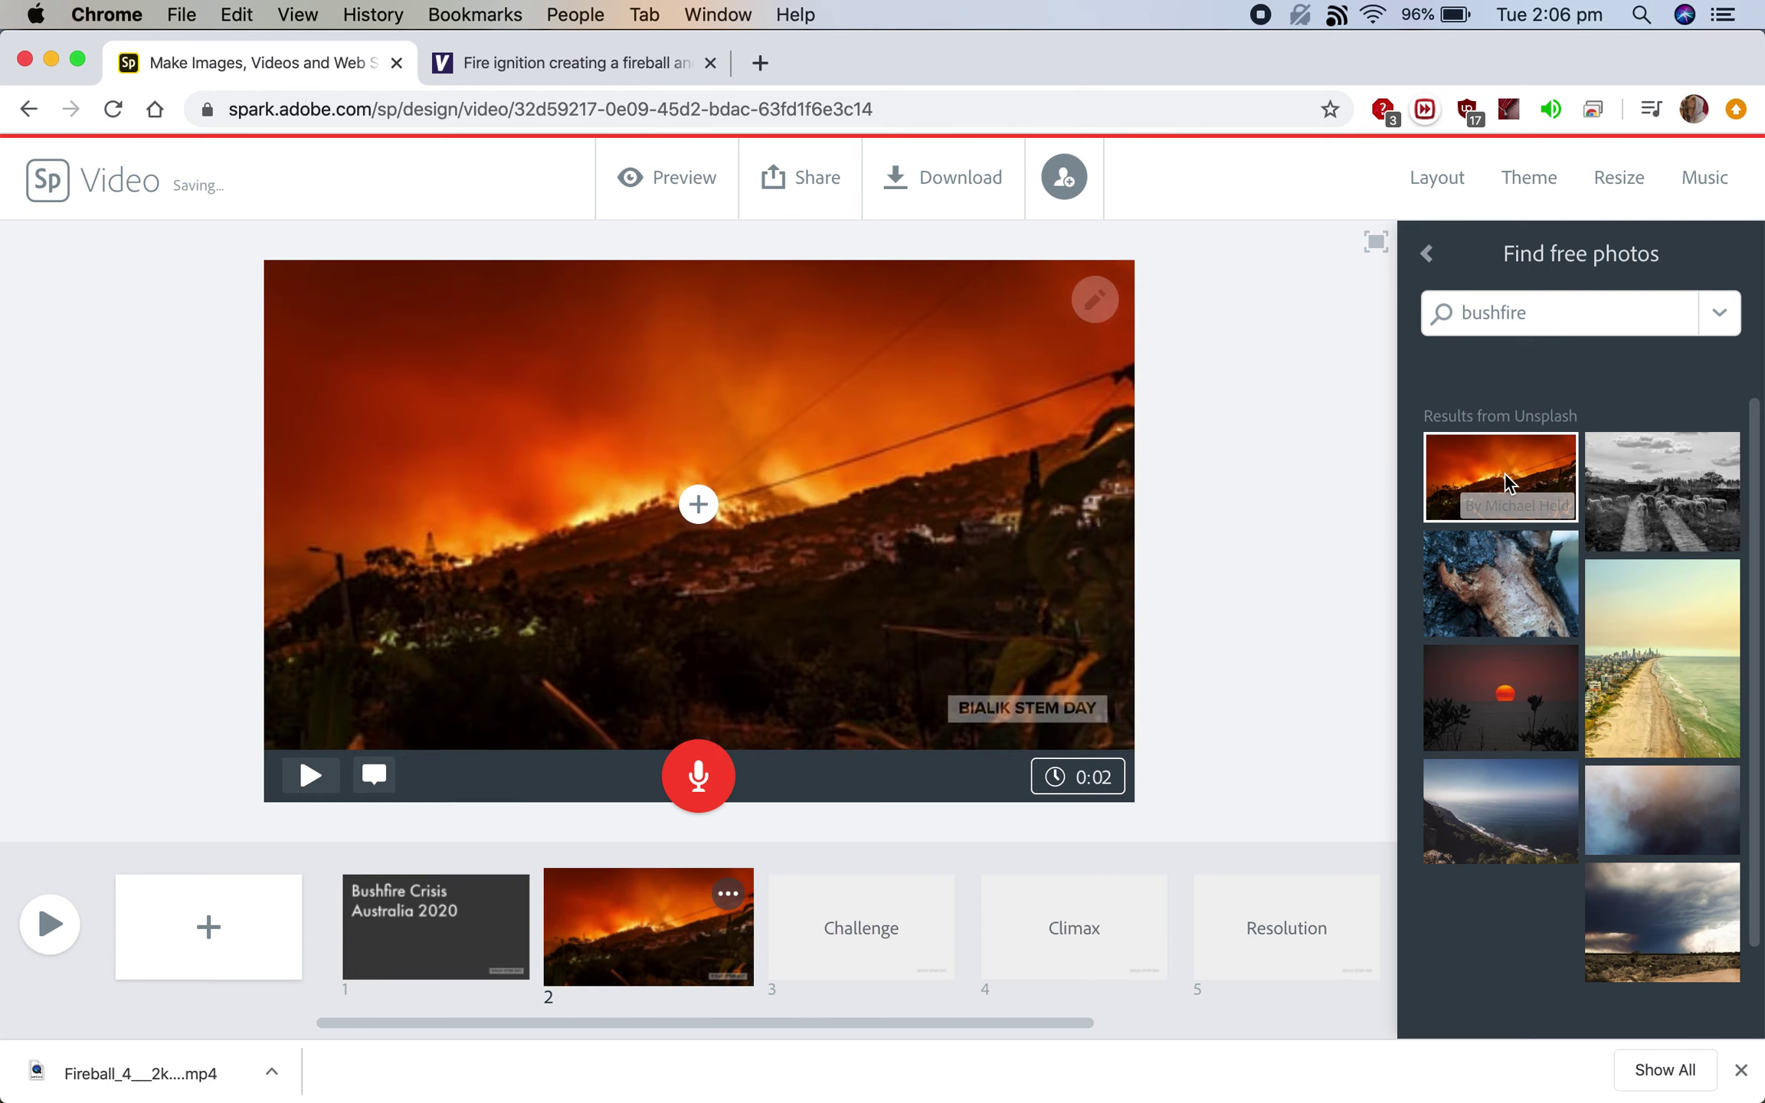
click(1637, 826)
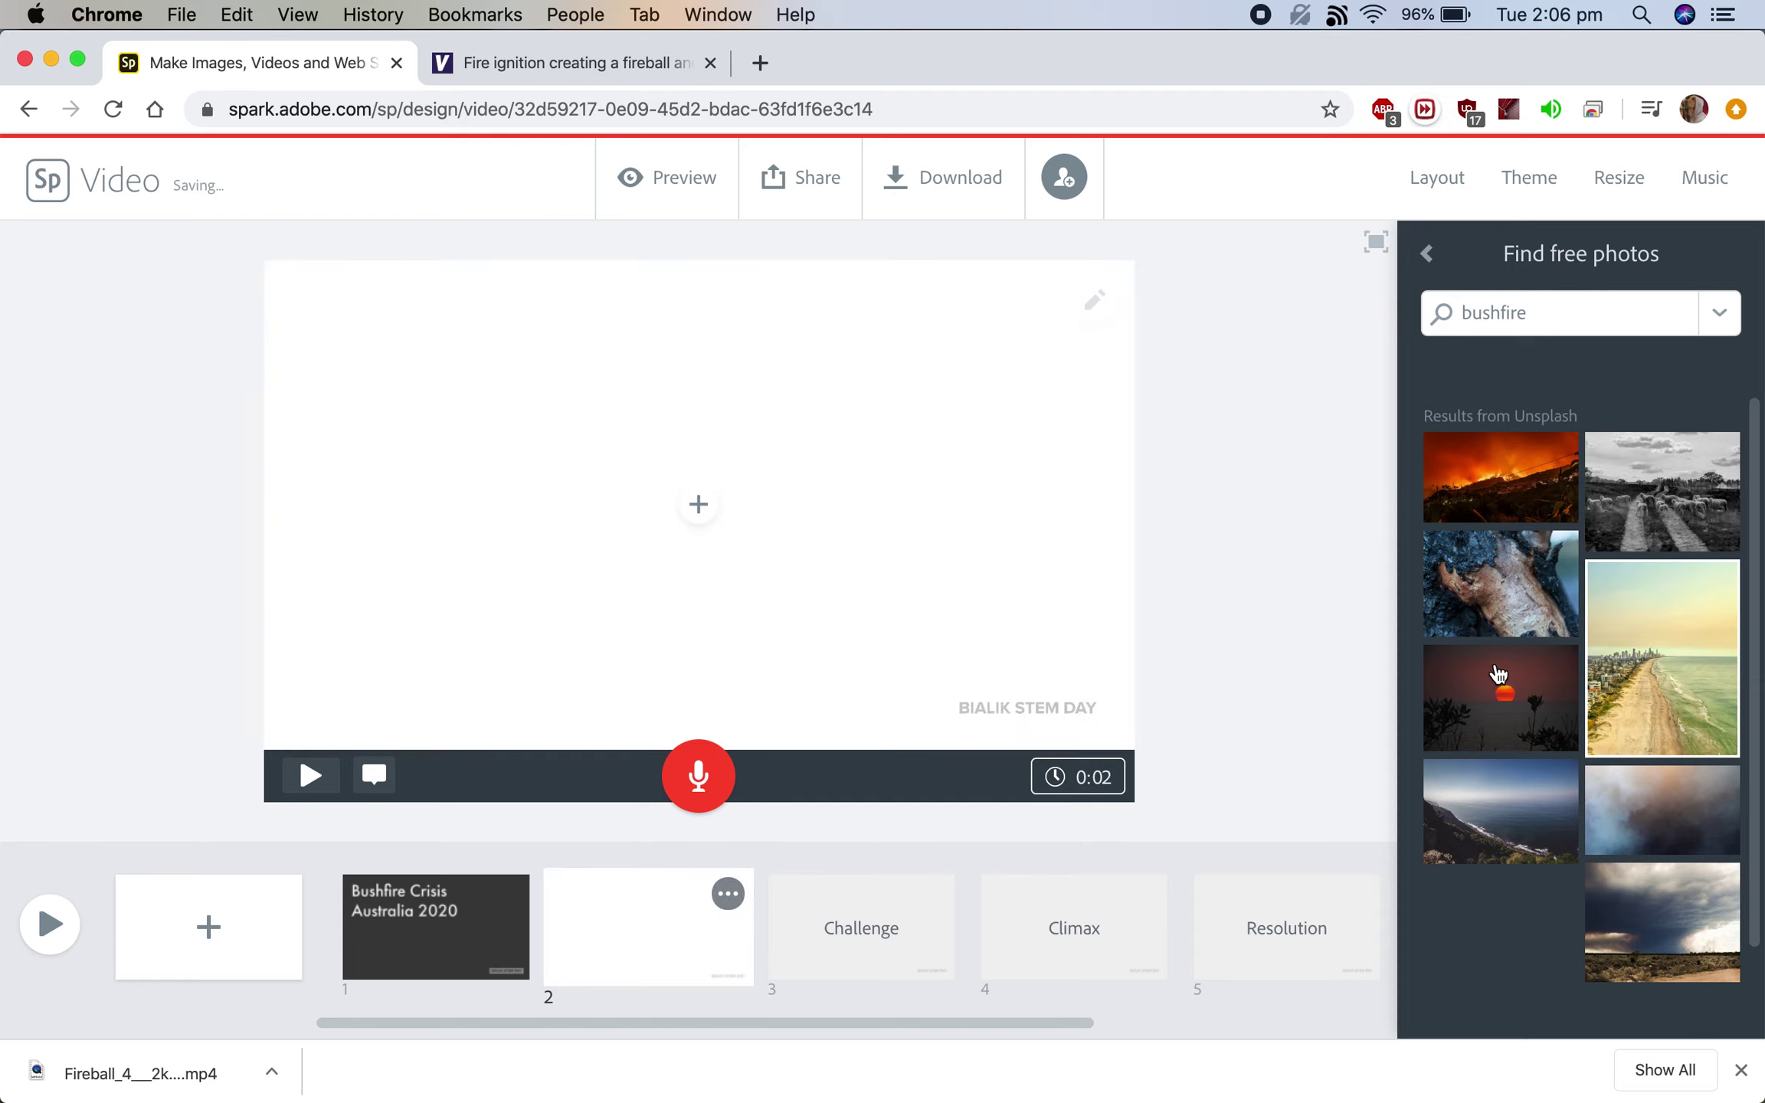
click(1677, 854)
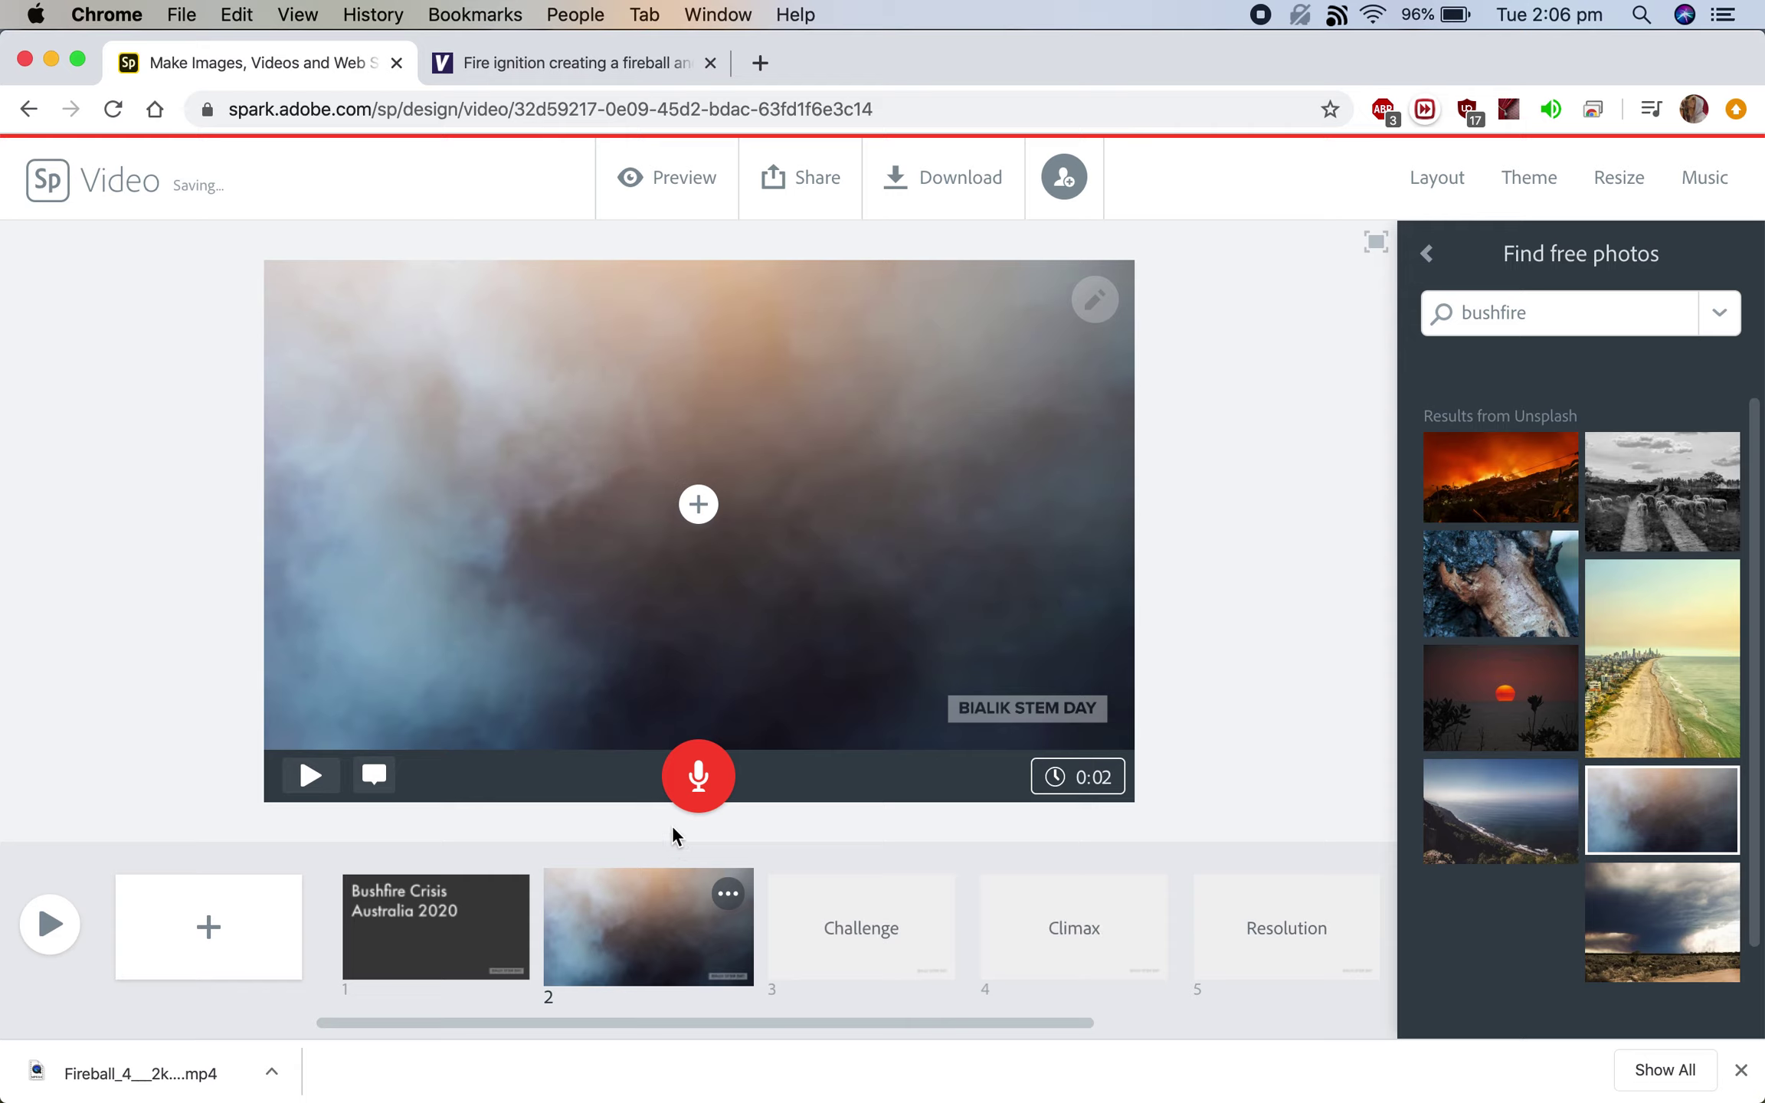
Step: Add the text "Due to months of drought and extremely hot weather conditions..." over the smoke photo on slide 2
click(697, 506)
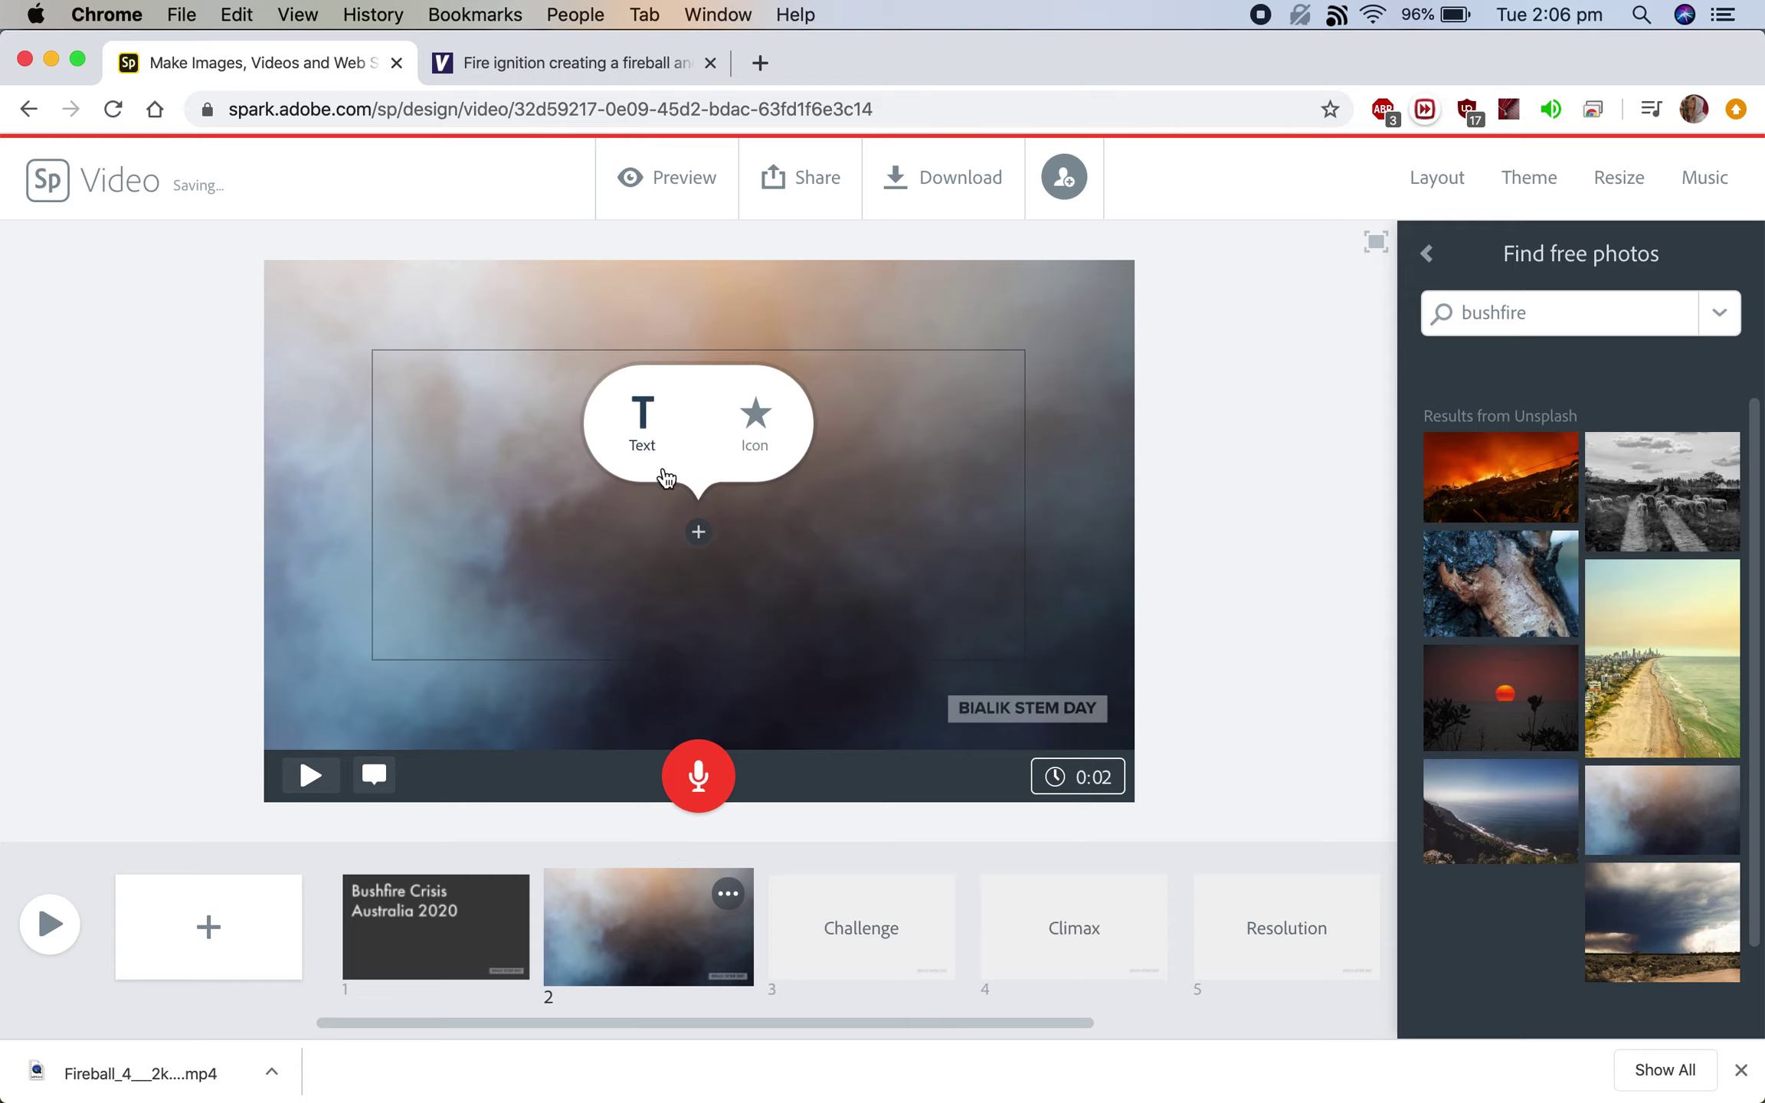
click(651, 435)
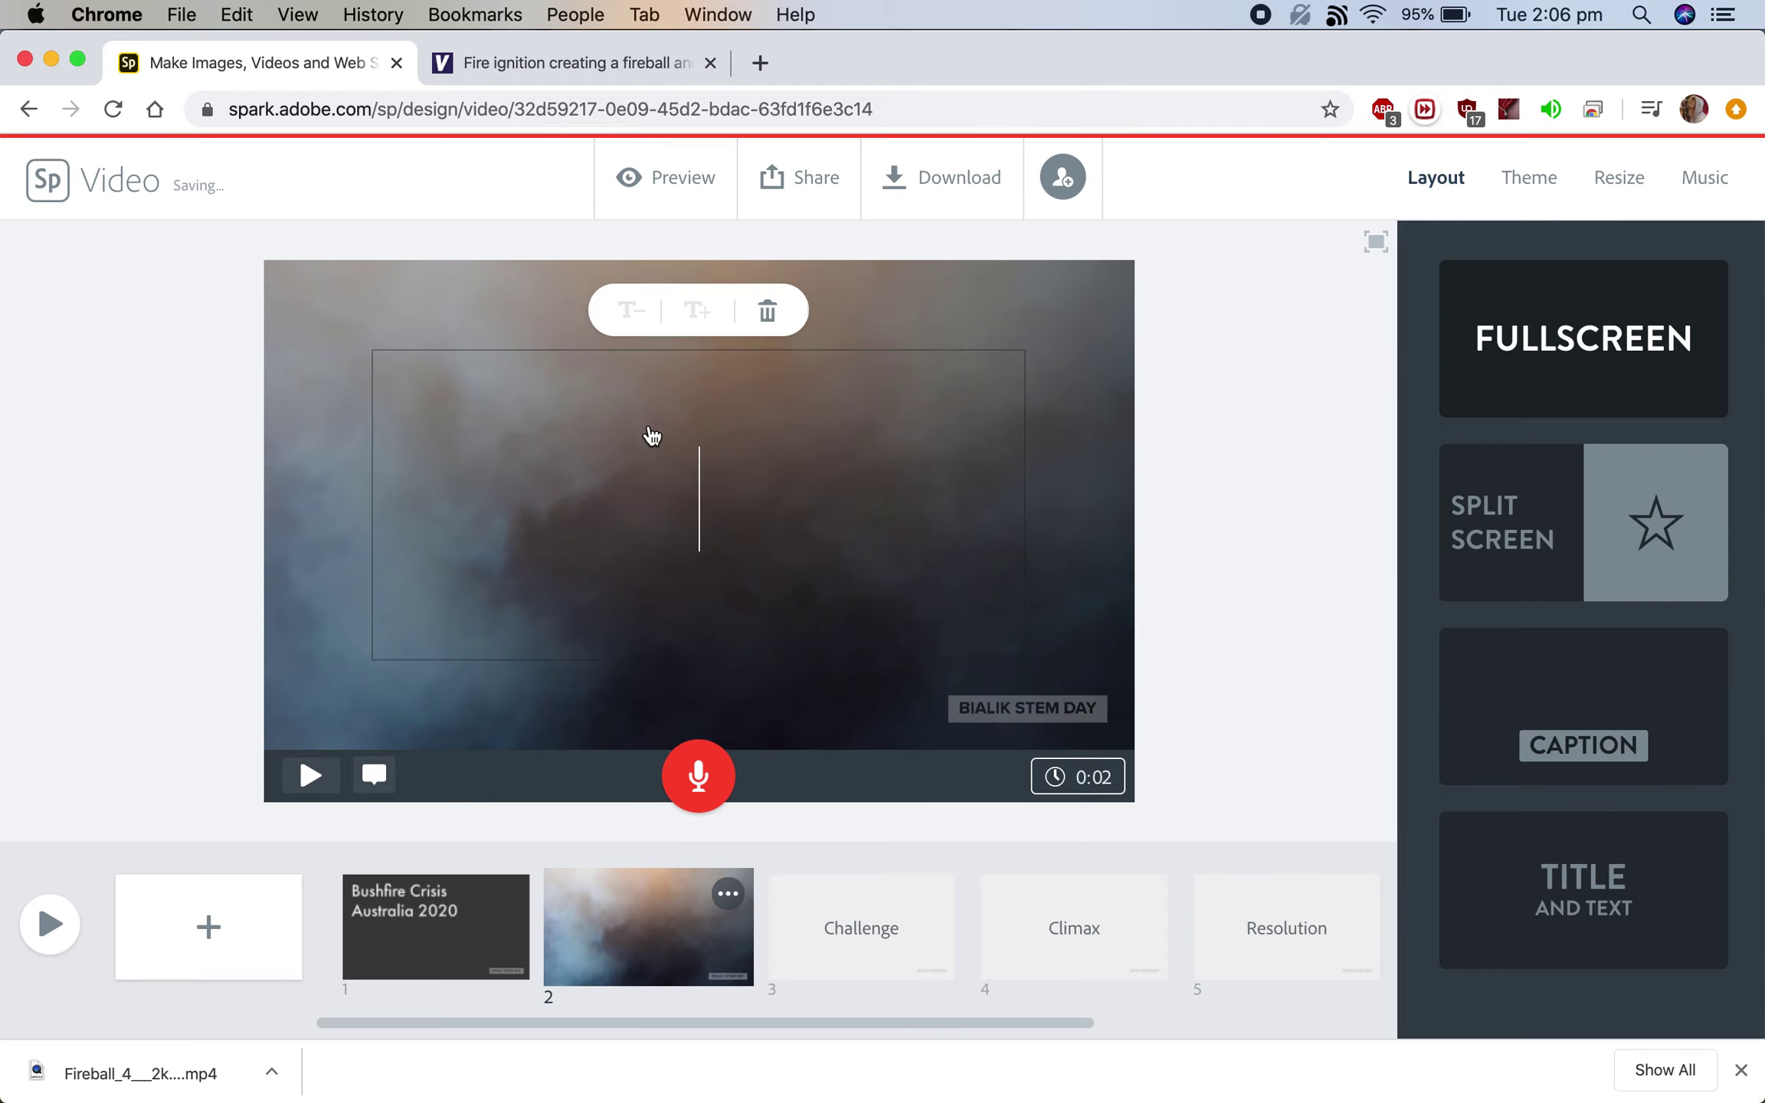
text(DUe t)
key(BackSpace)
key(BackSpace)
key(BackSpace)
key(BackSpace)
text(ue )
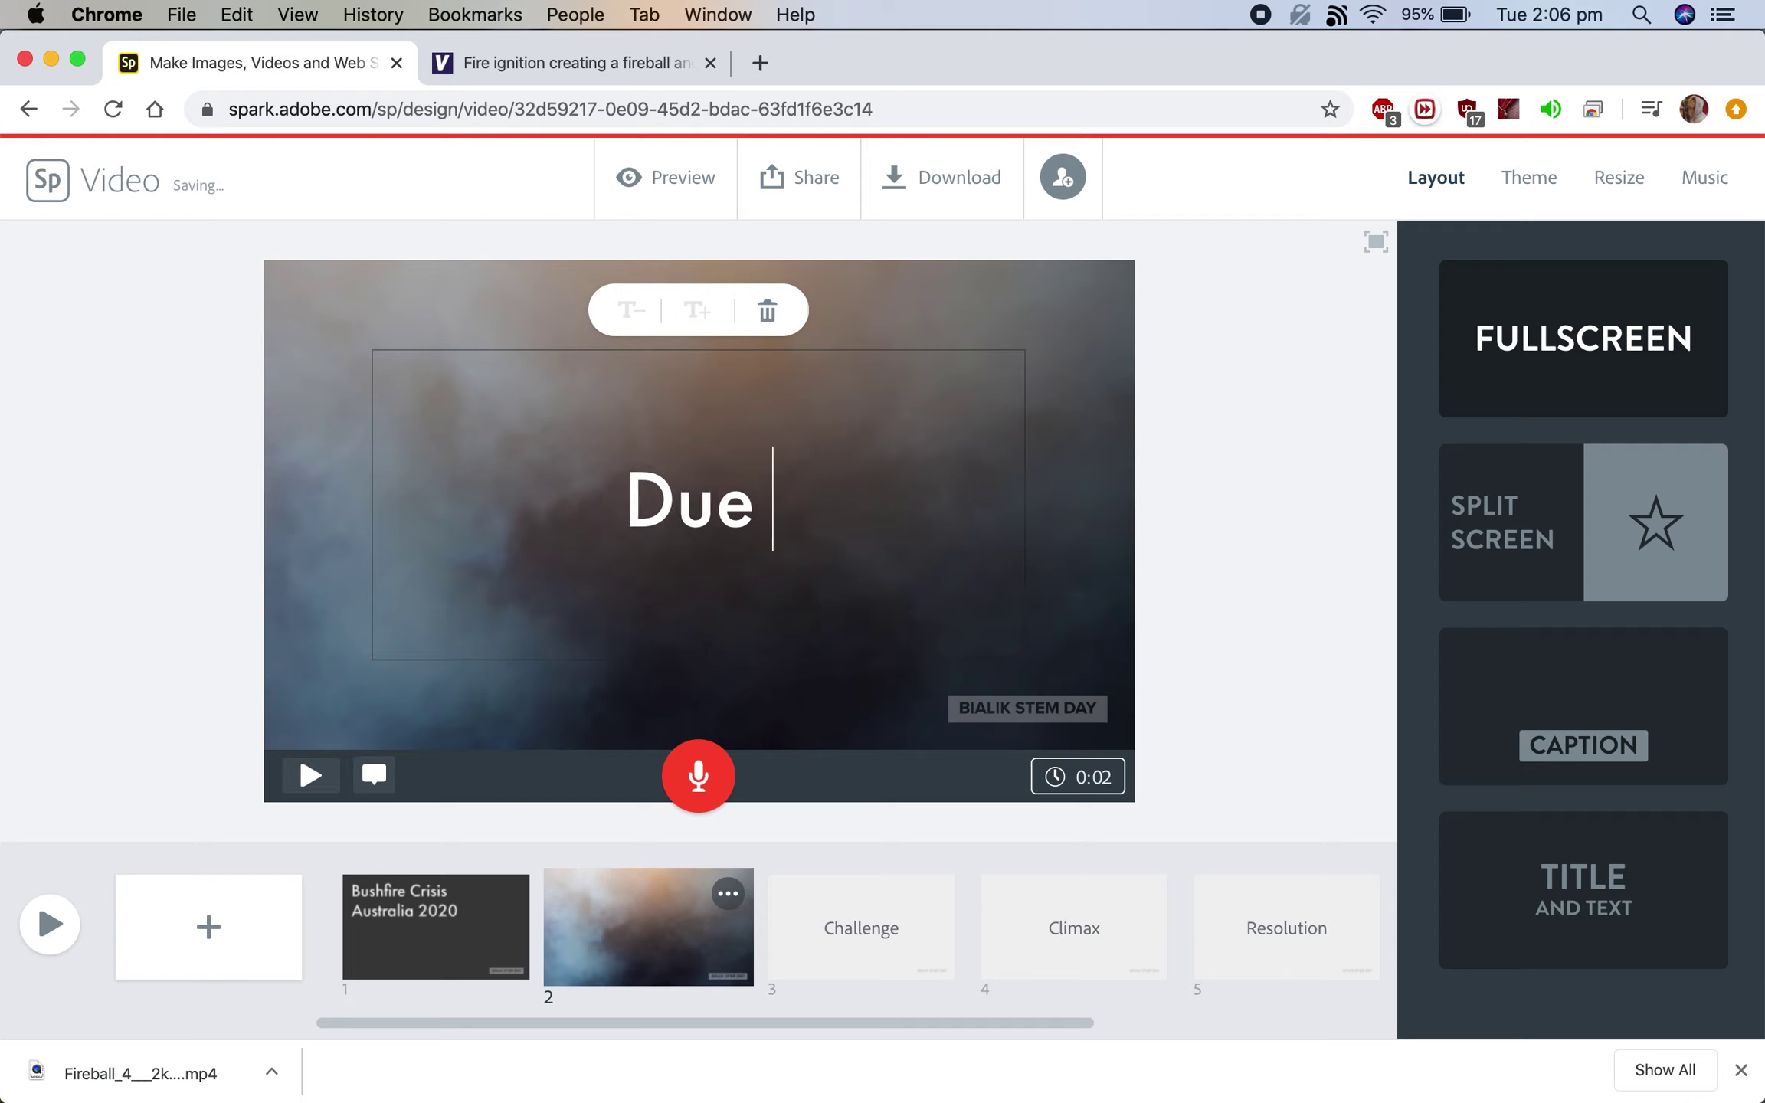
text(to months )
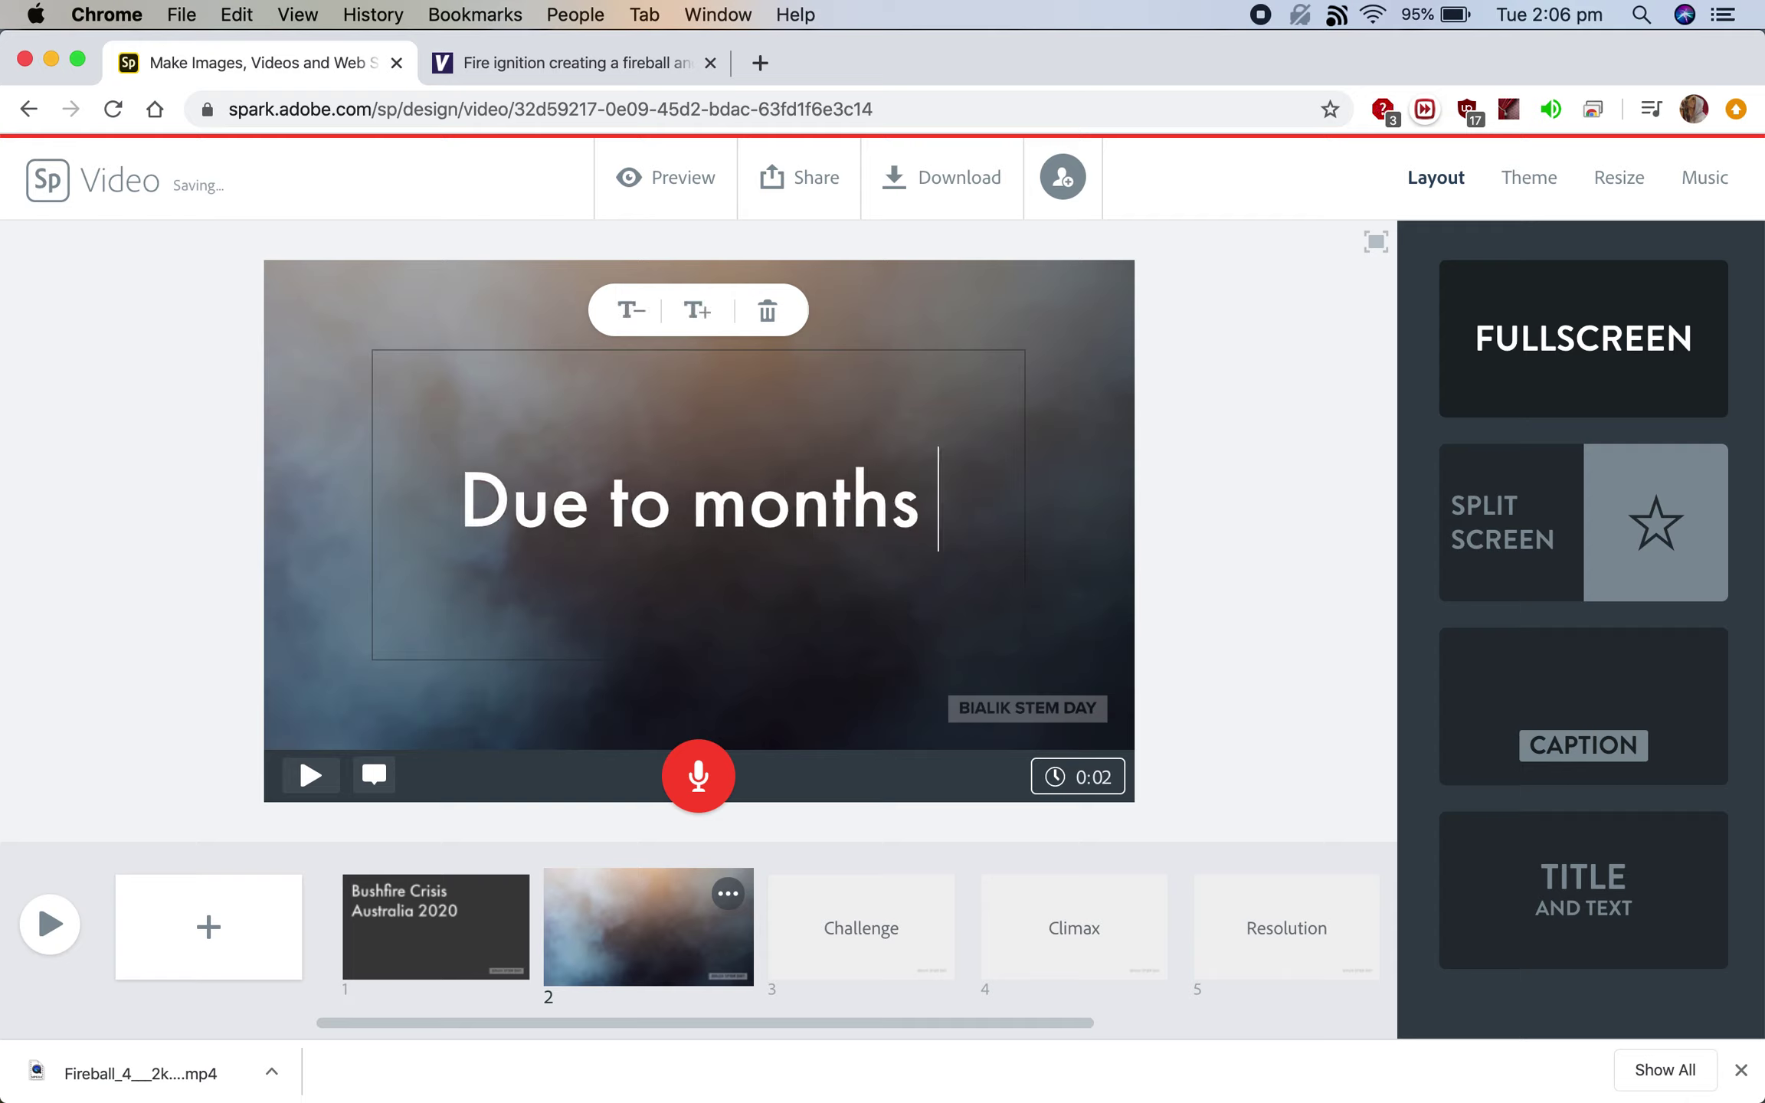
text(of drought )
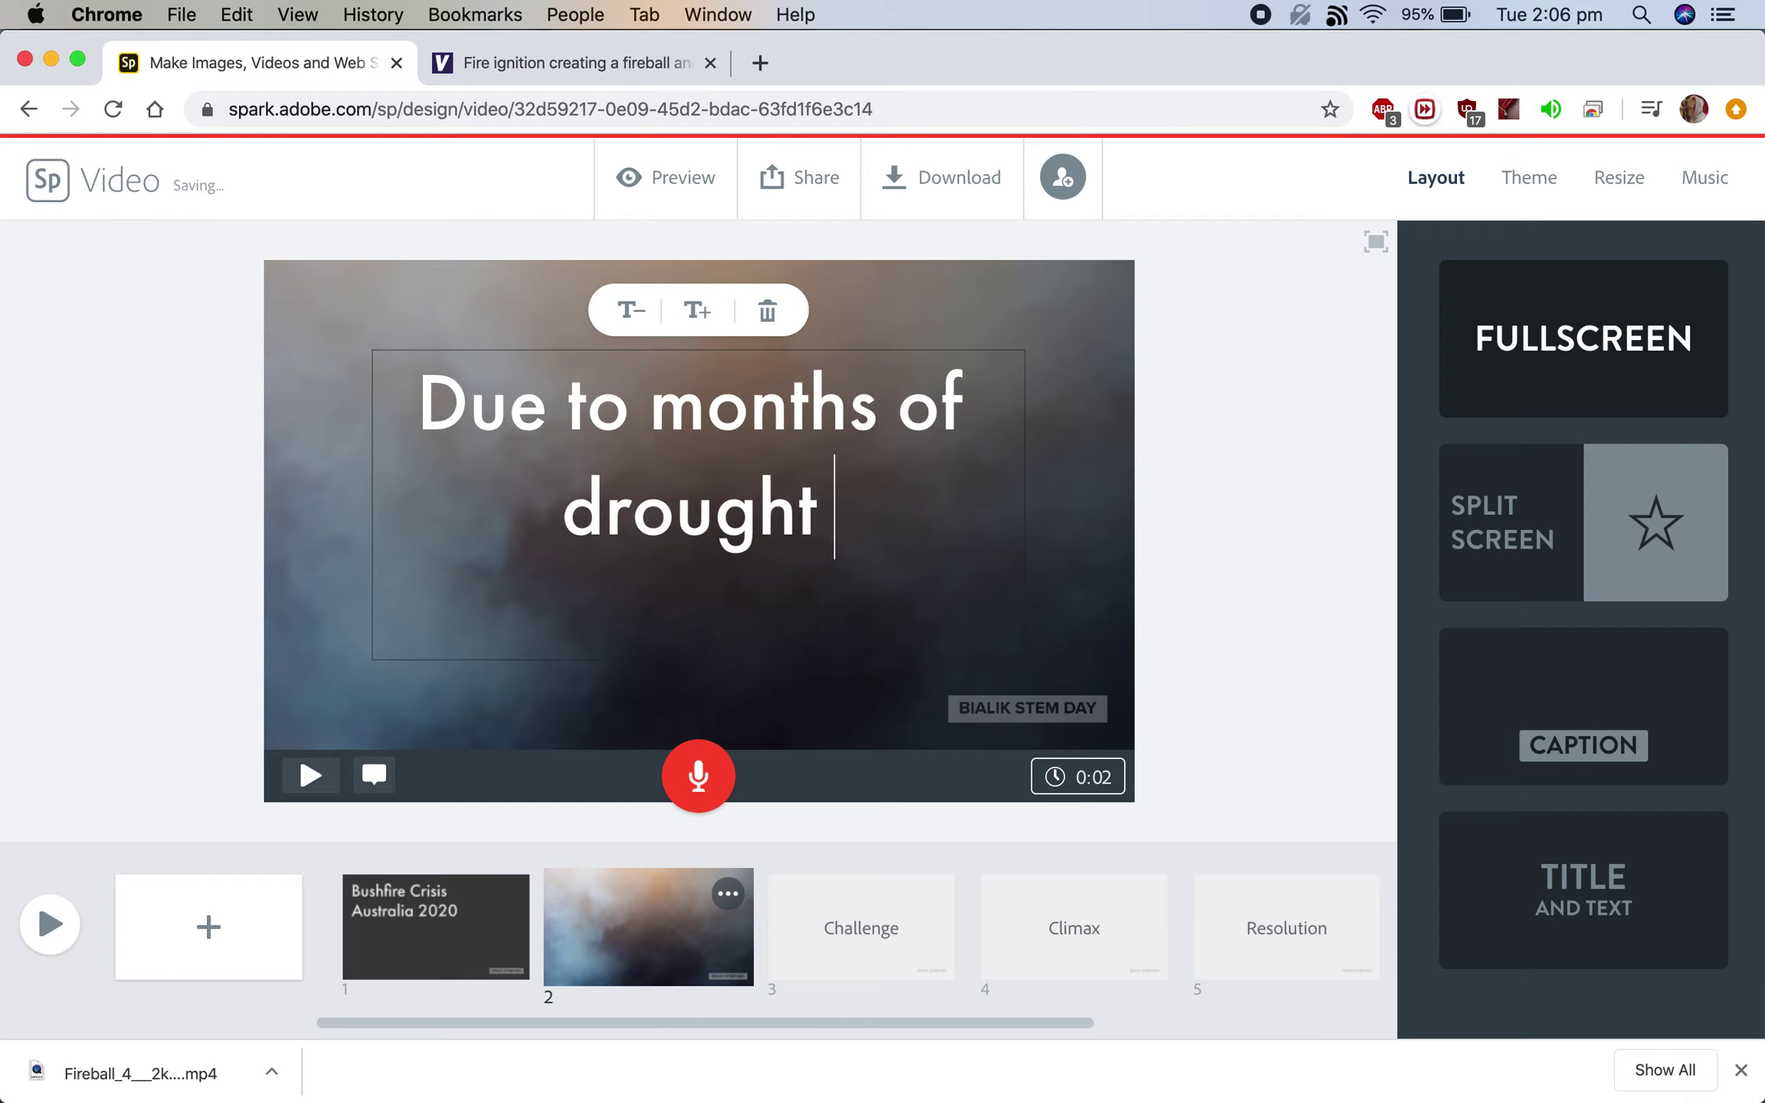
text(and )
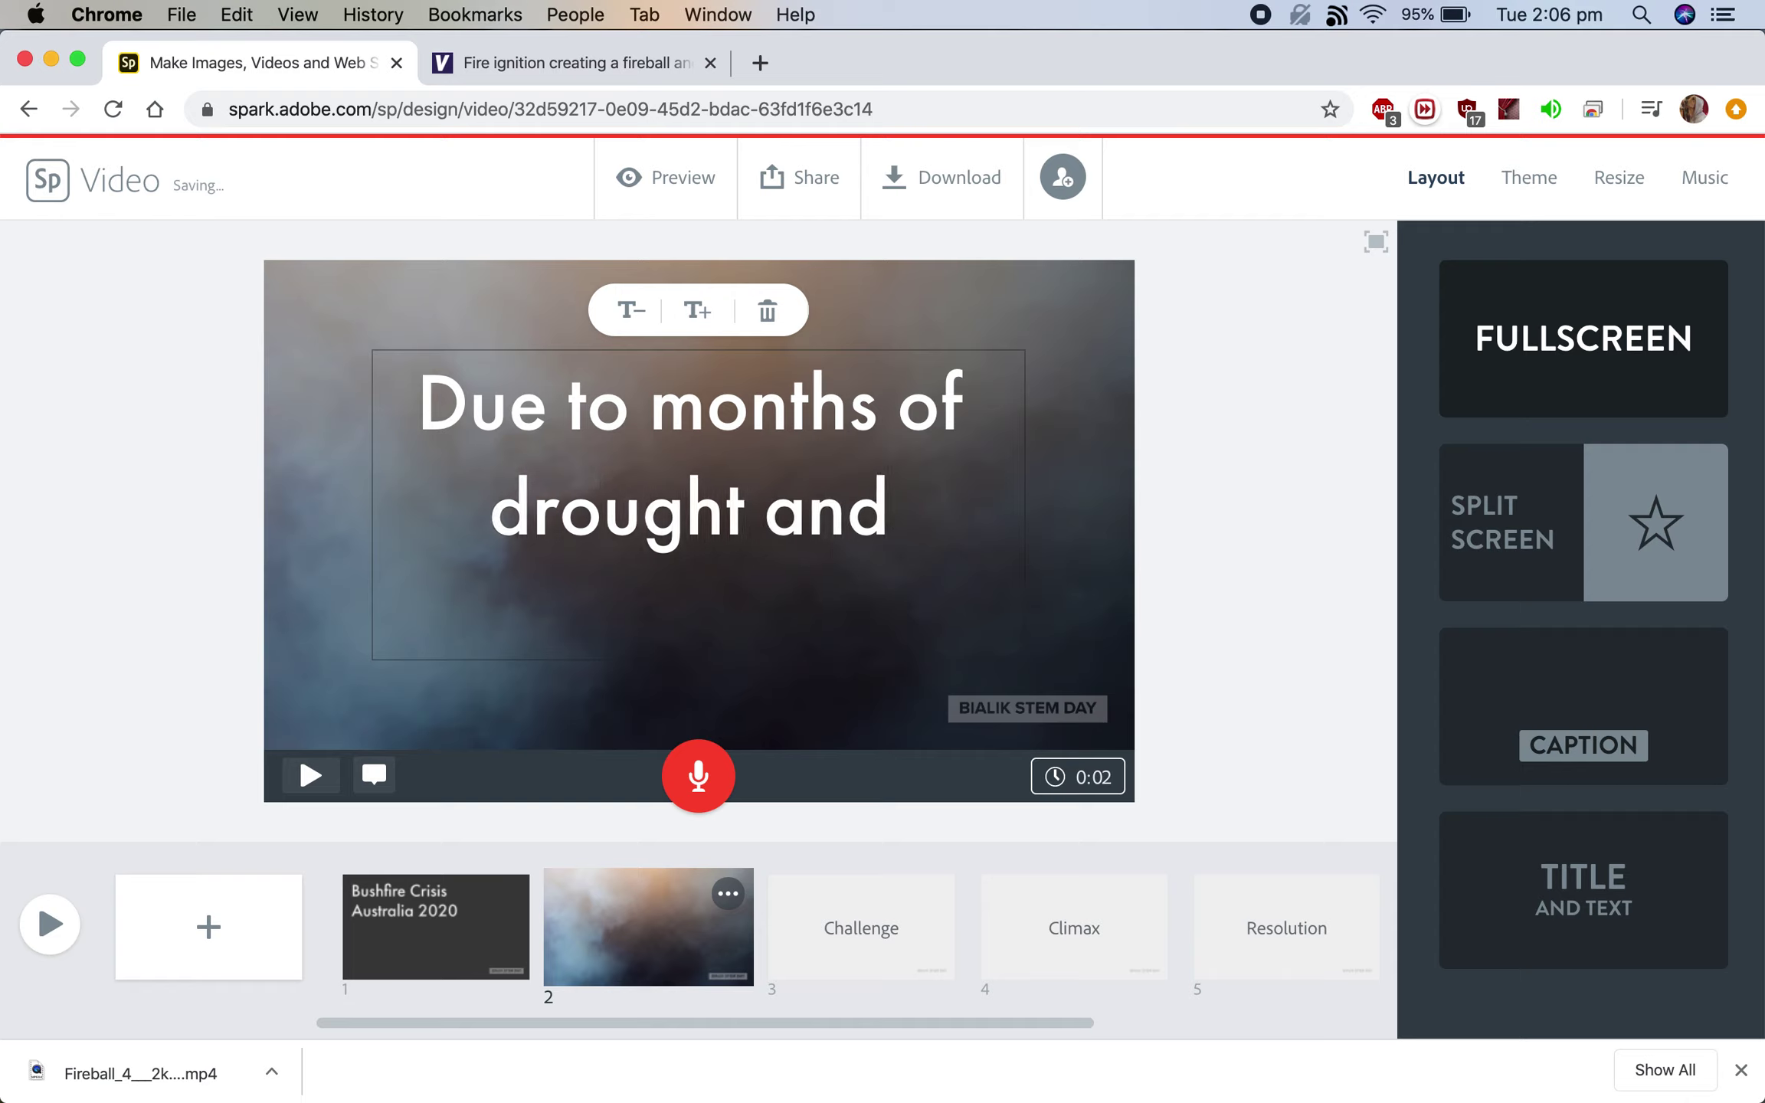
text(extrme)
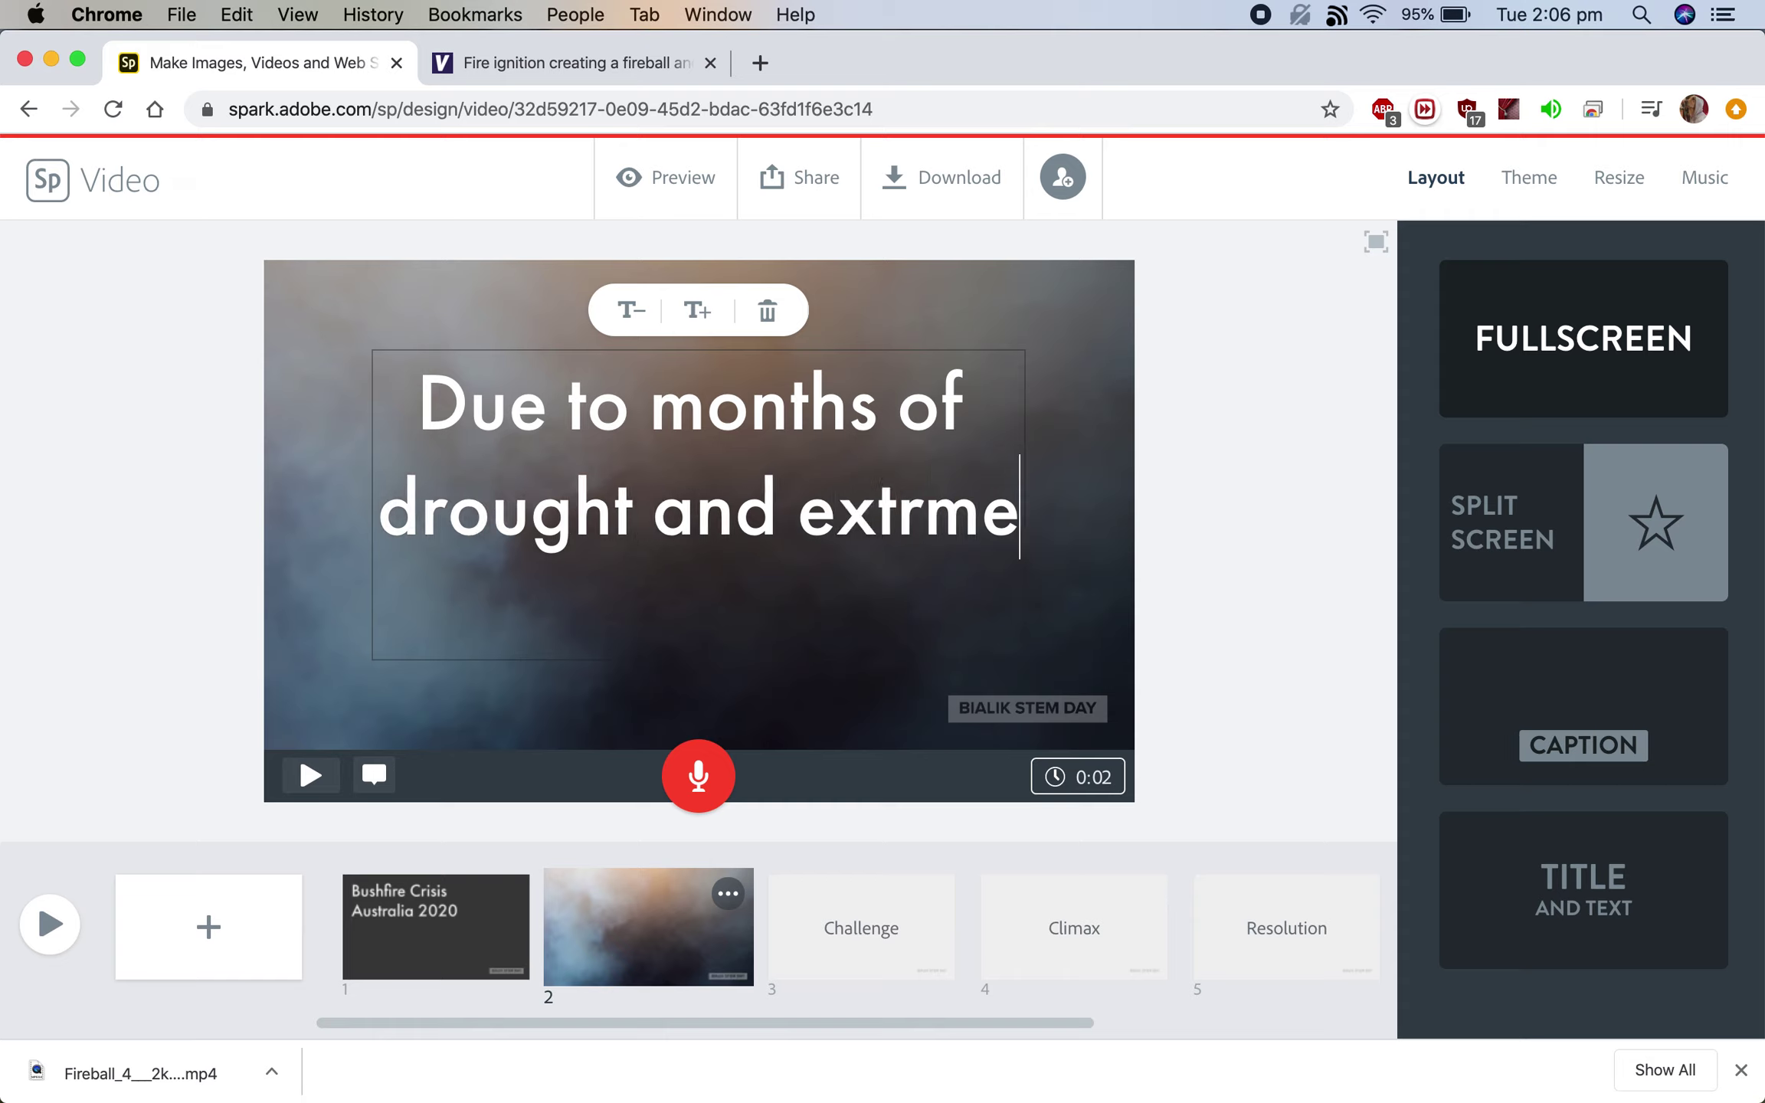
key(BackSpace)
key(BackSpace)
key(BackSpace)
text(remel)
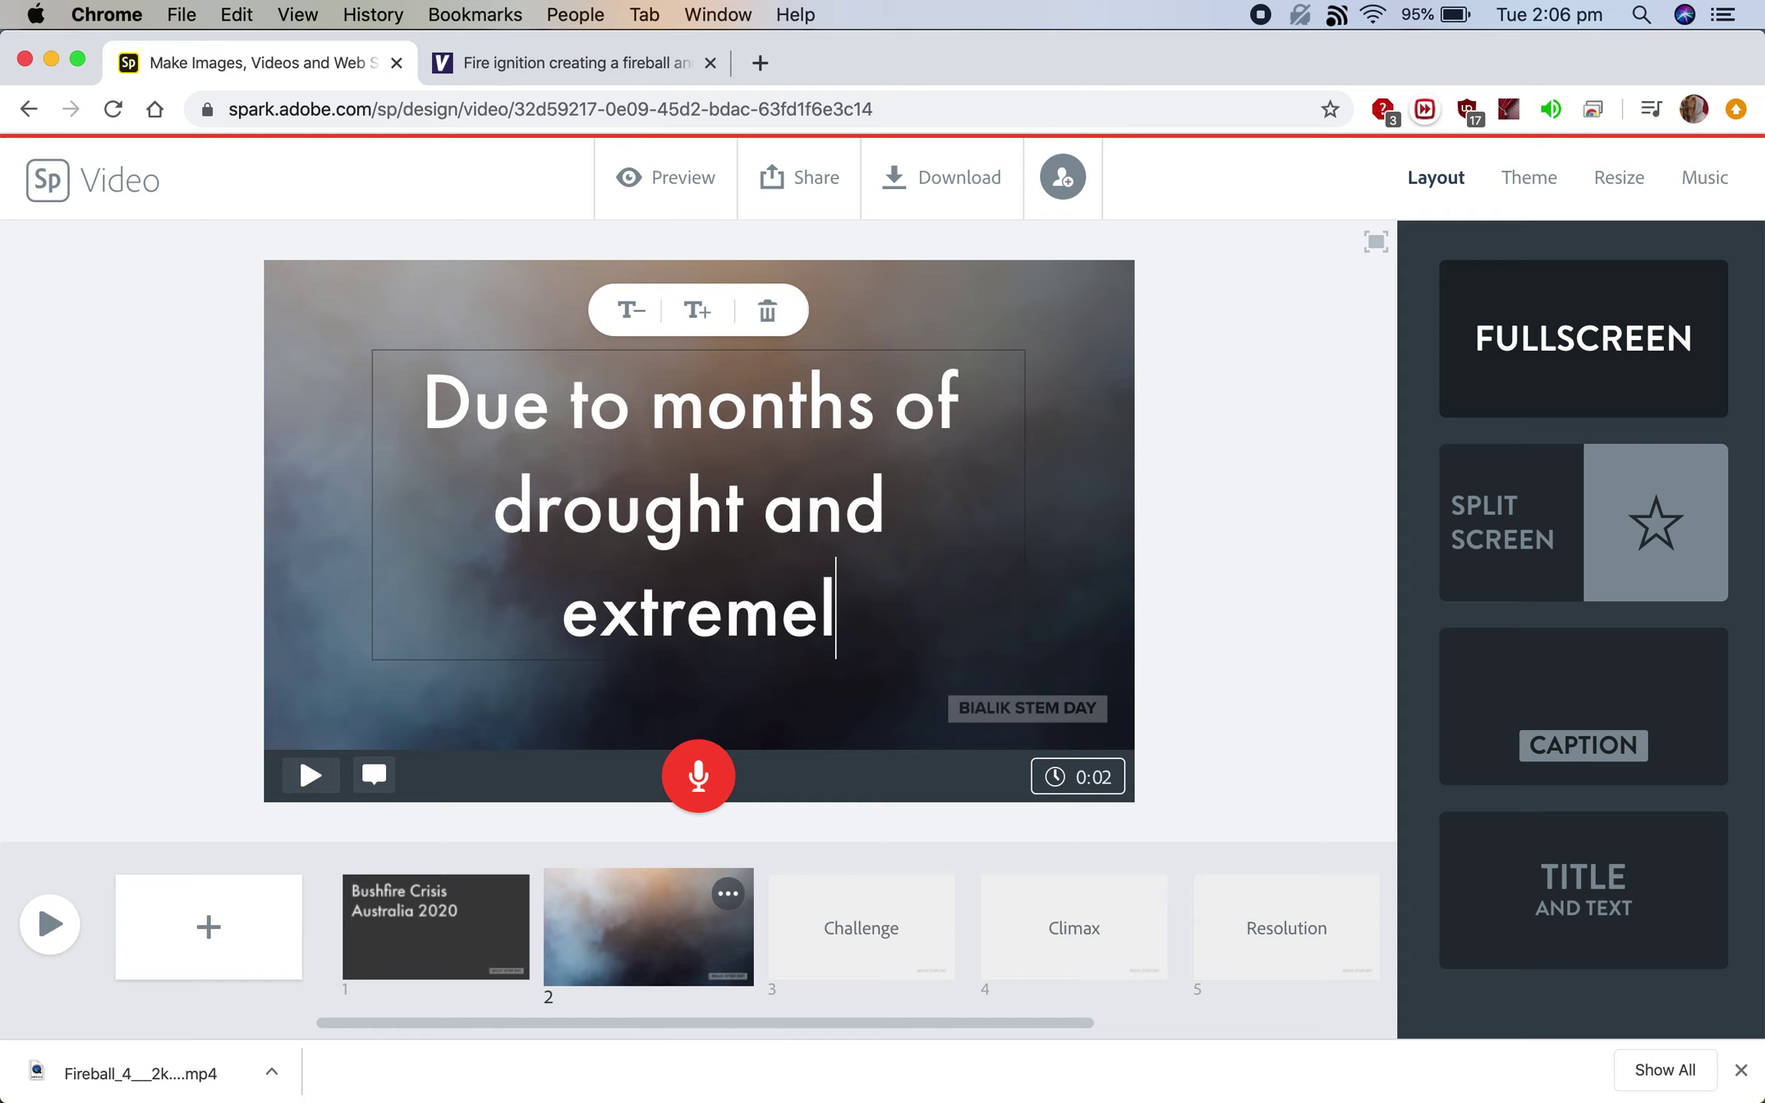
text(y hot weather)
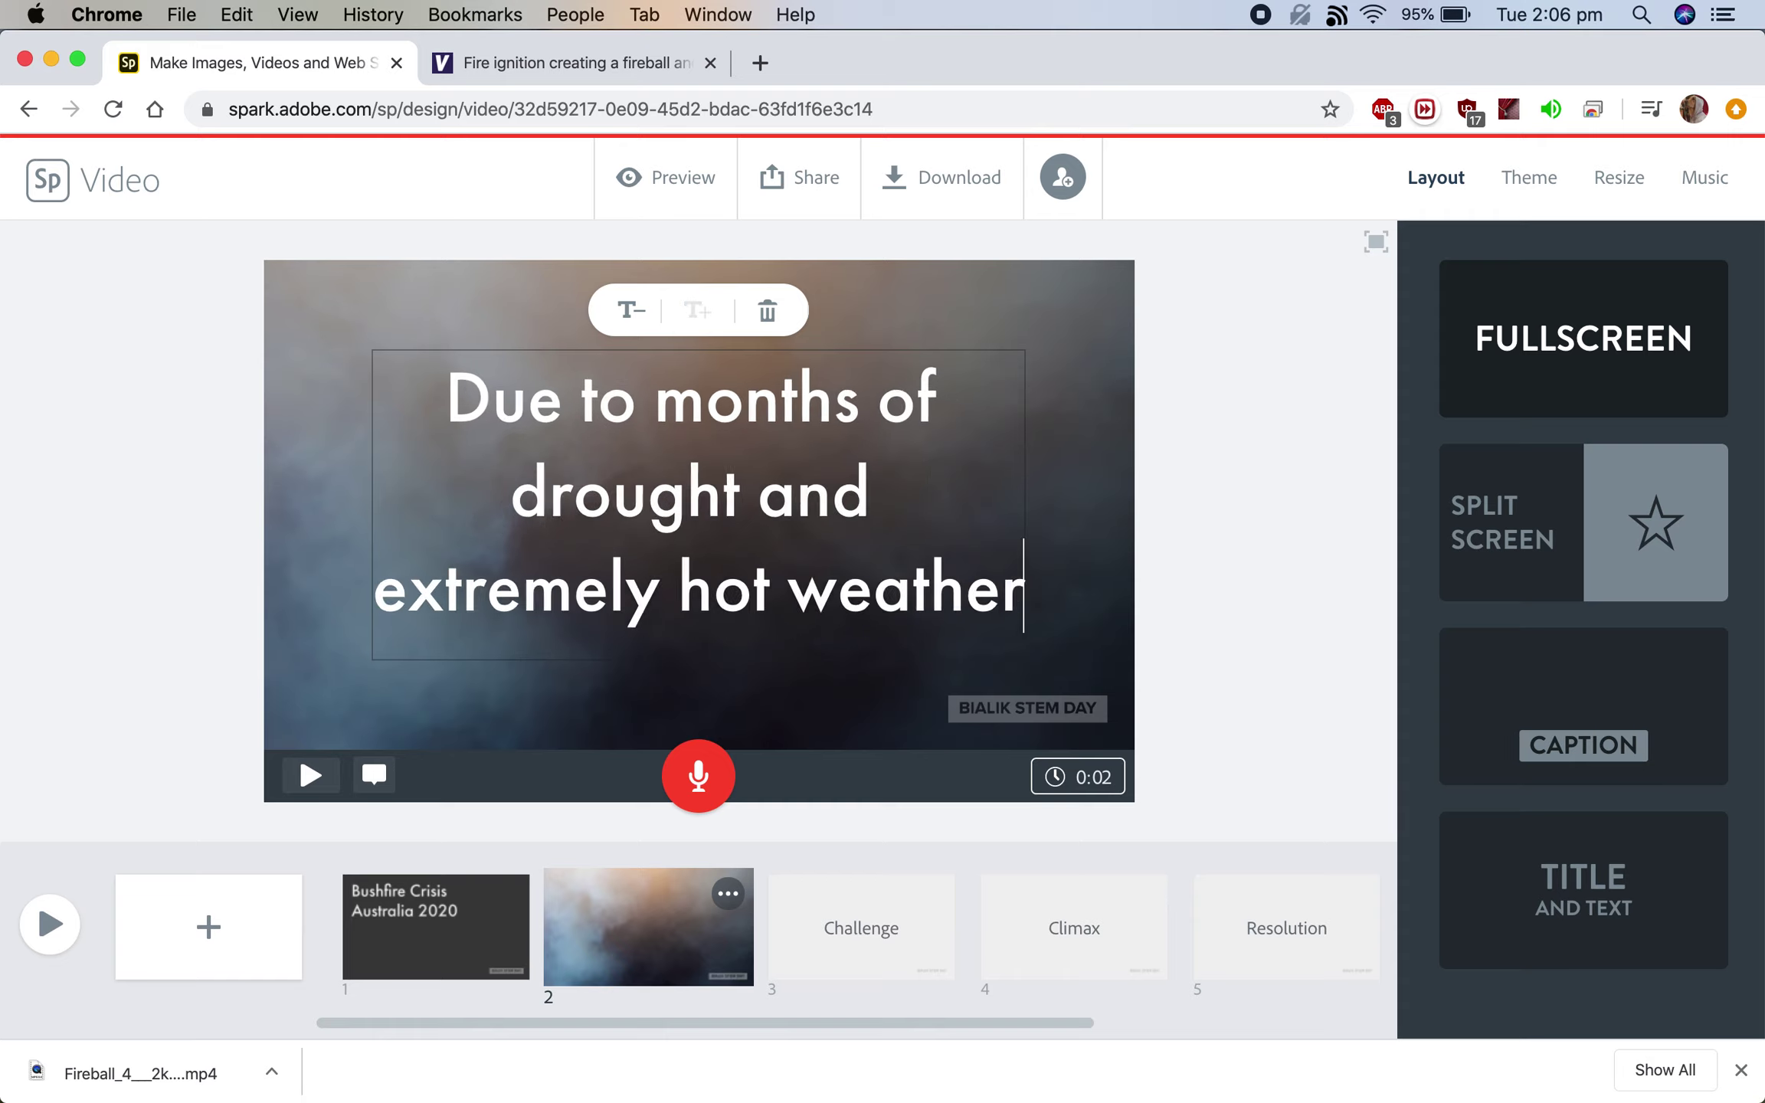
text( conditions...)
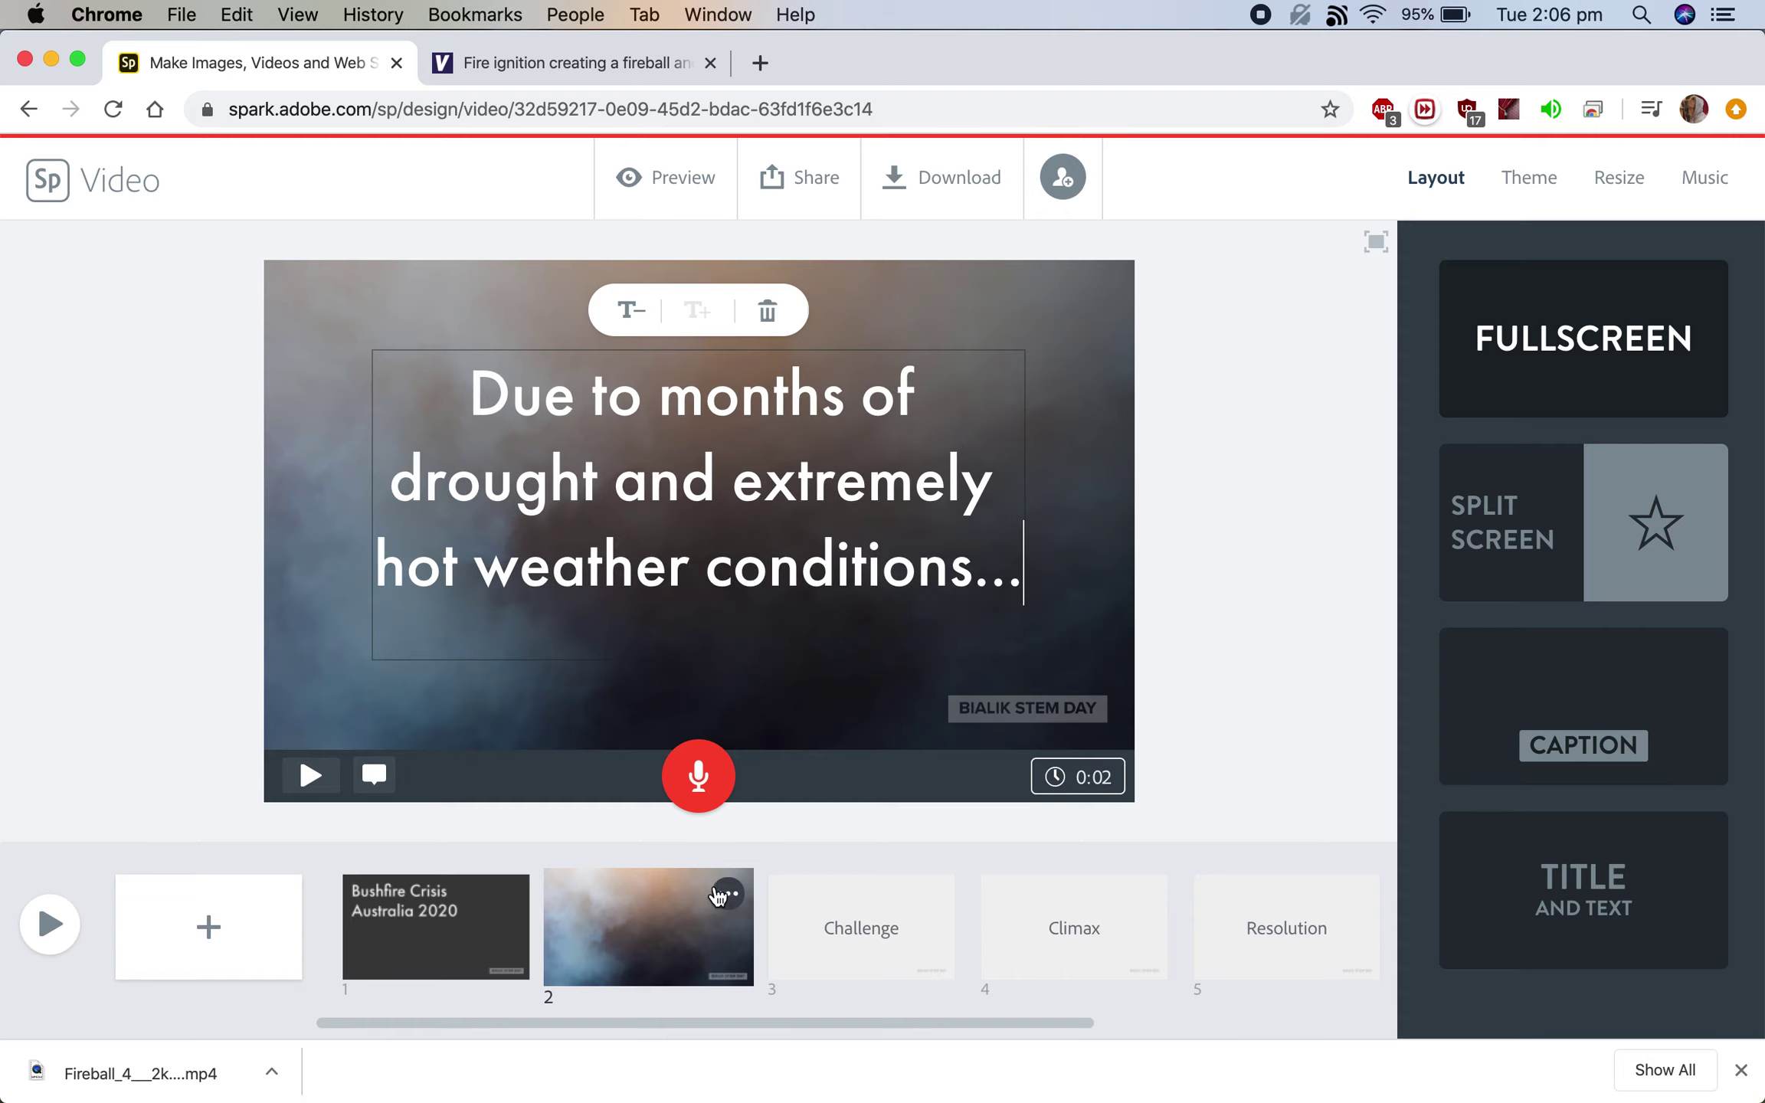
Step: Fill the Challenge slide with the free bushfire photo of dark storm clouds over scrubland
click(835, 927)
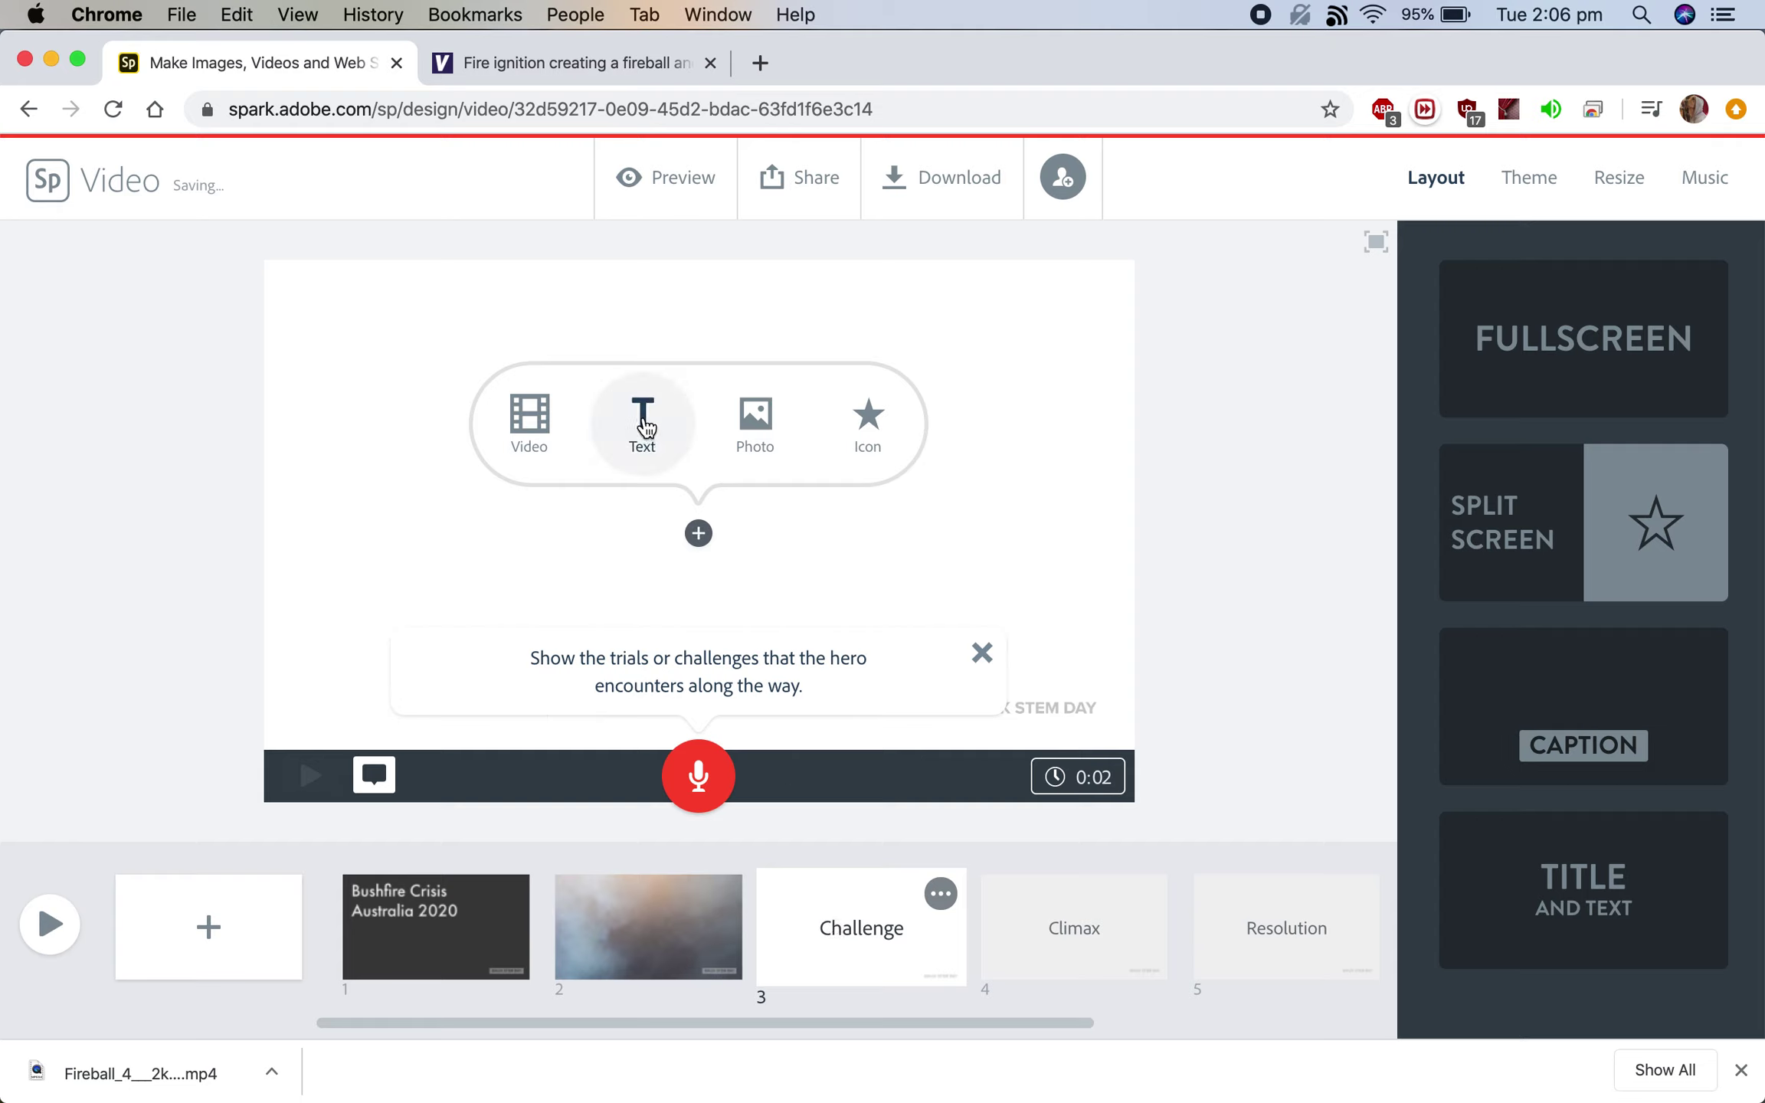
click(641, 420)
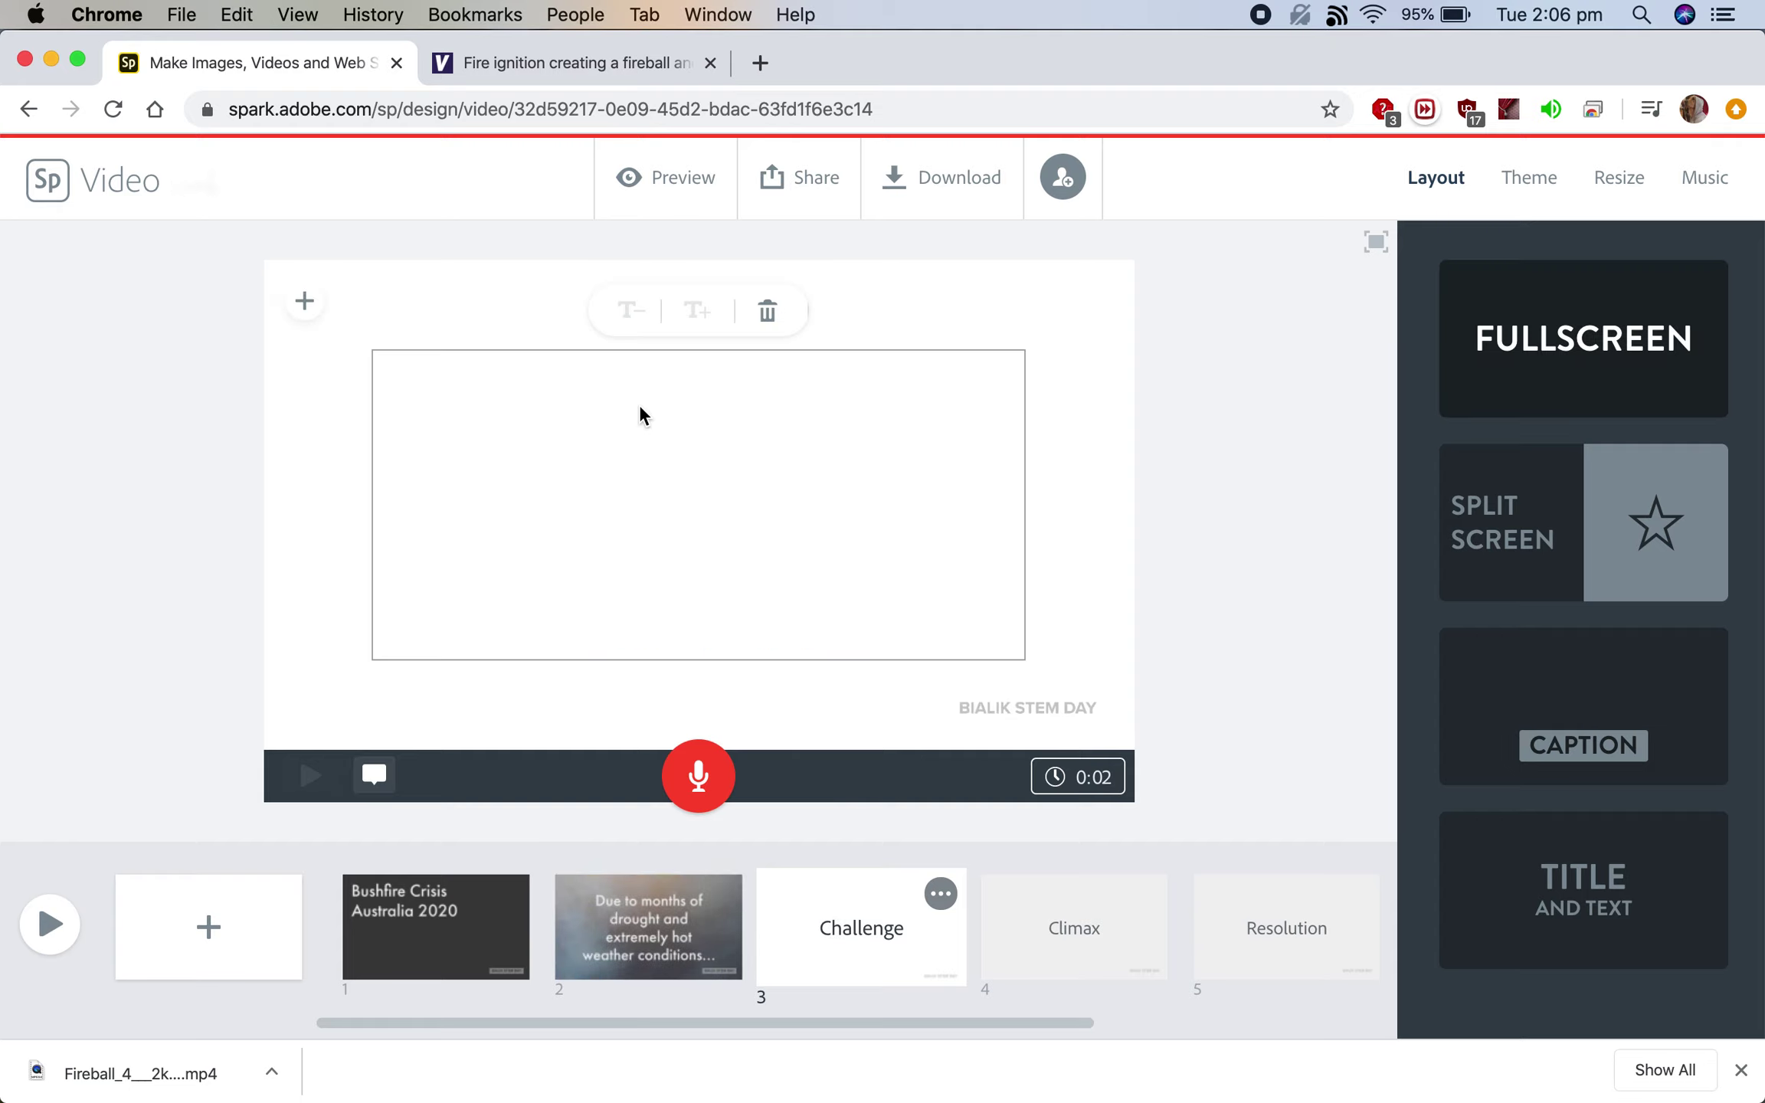
click(304, 303)
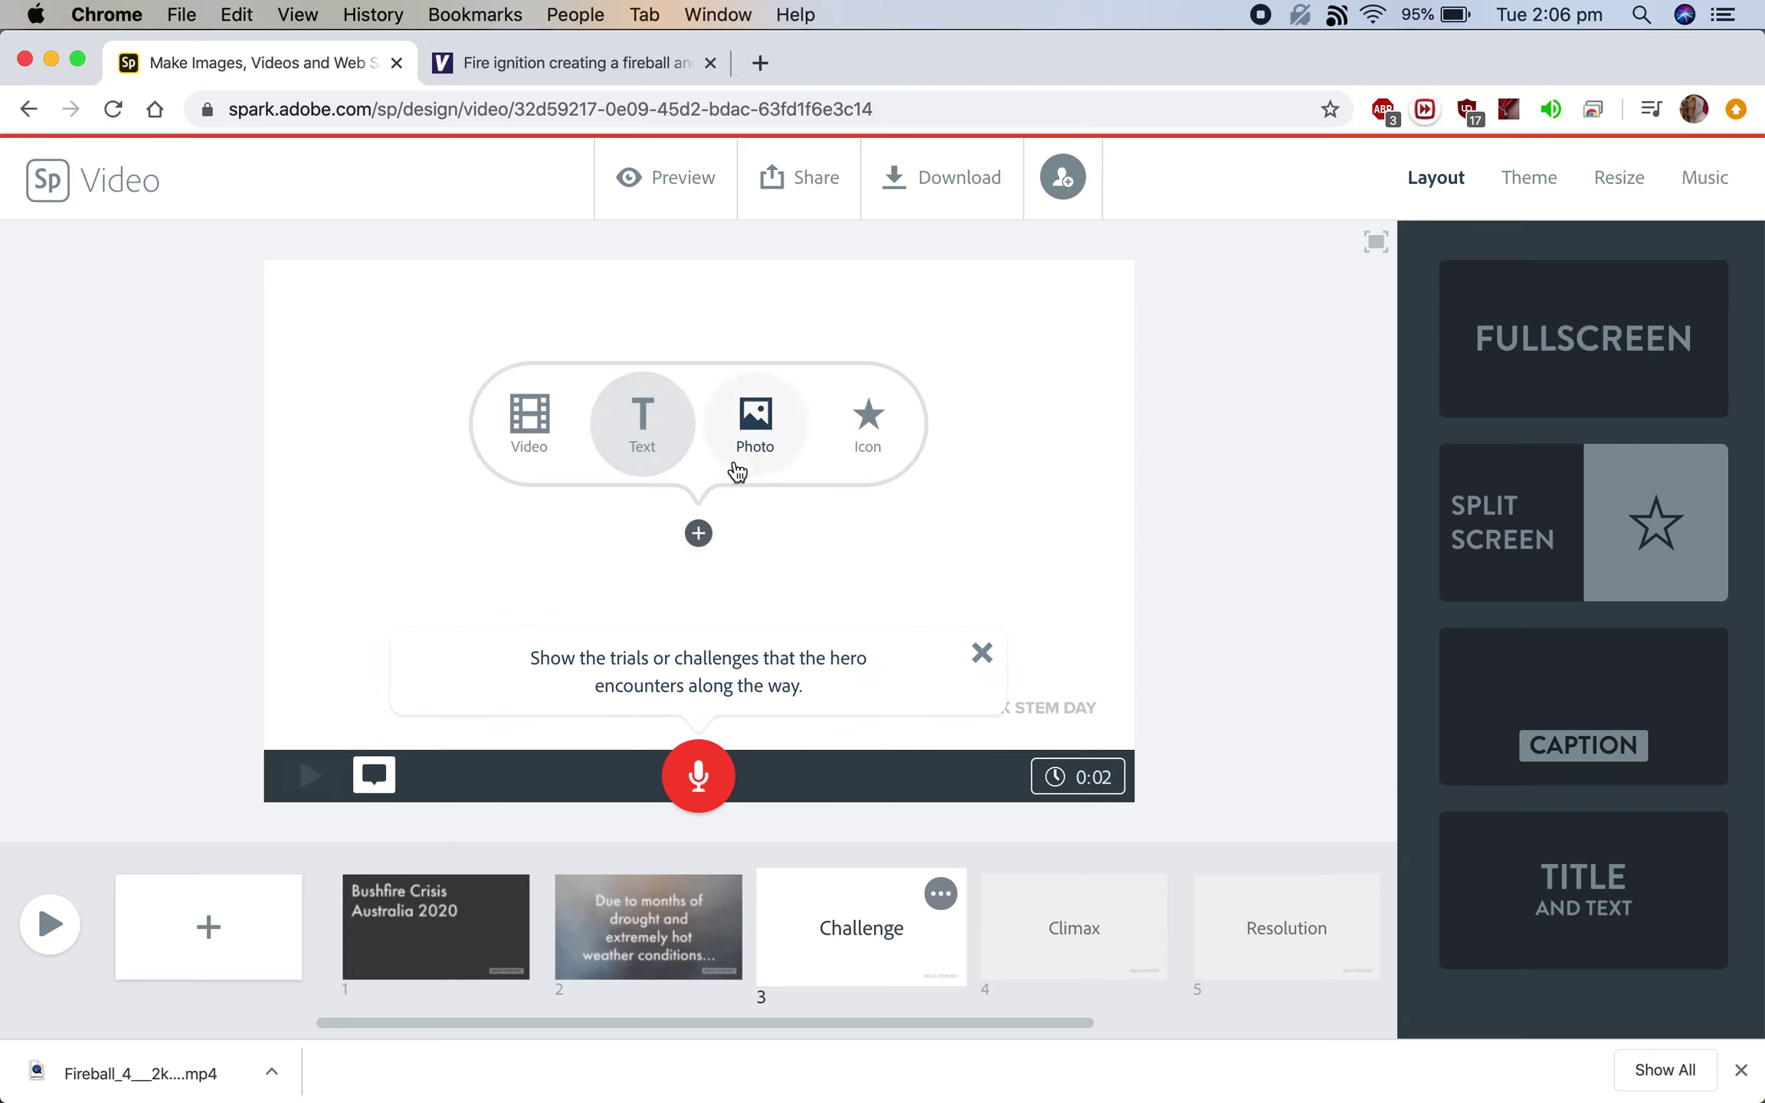
click(747, 448)
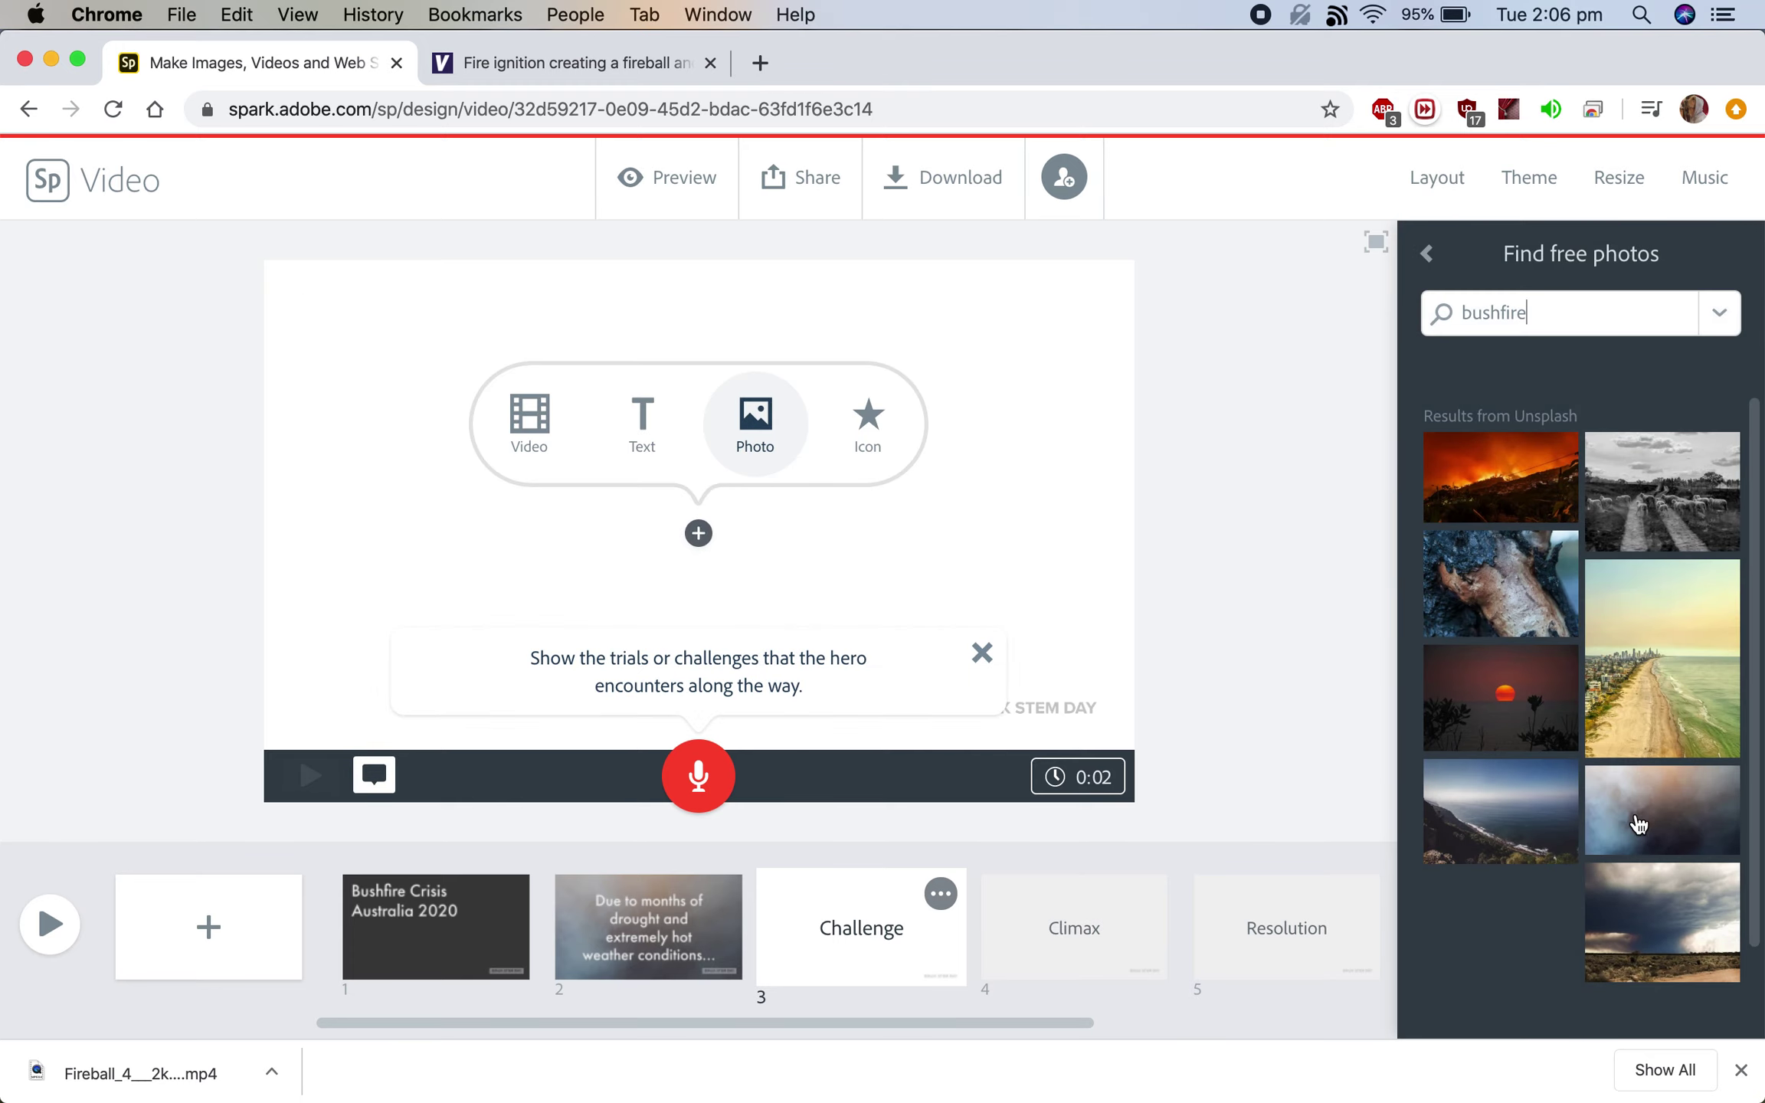
click(1658, 926)
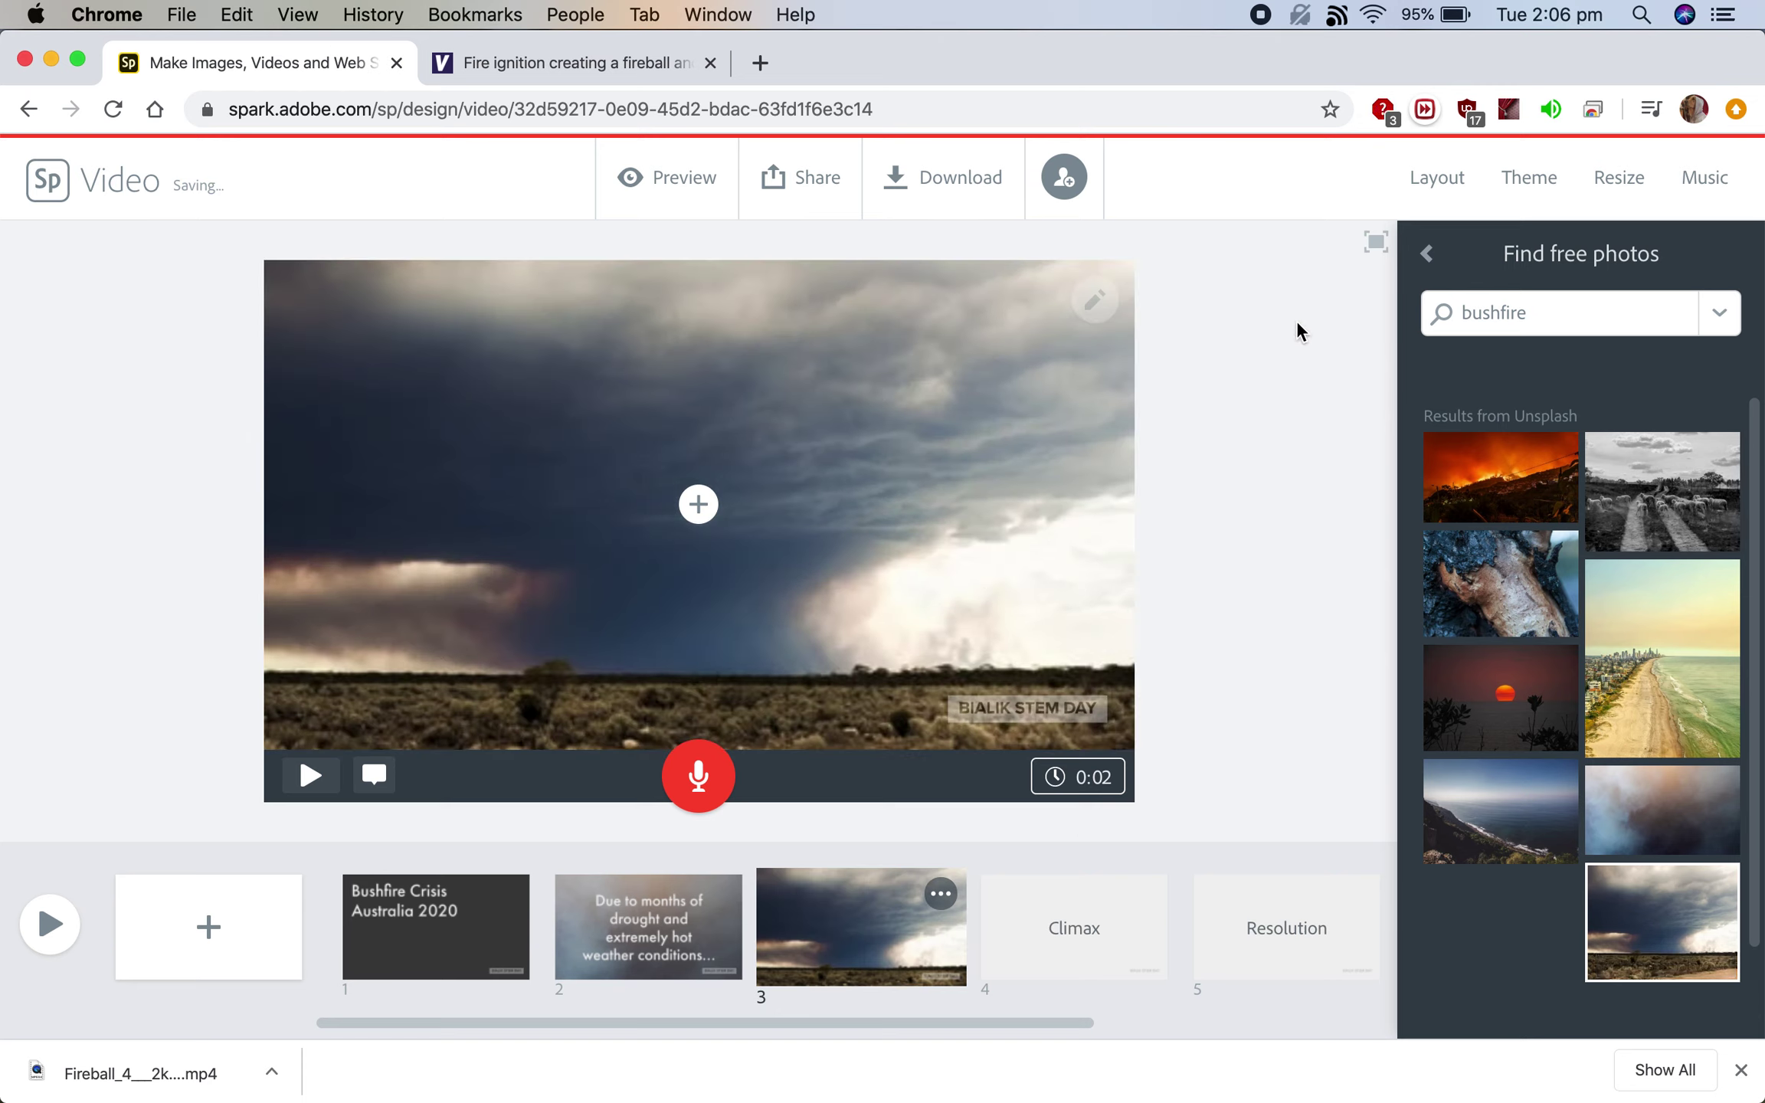
Step: Change the Challenge slide's layout to Split Screen
click(1429, 249)
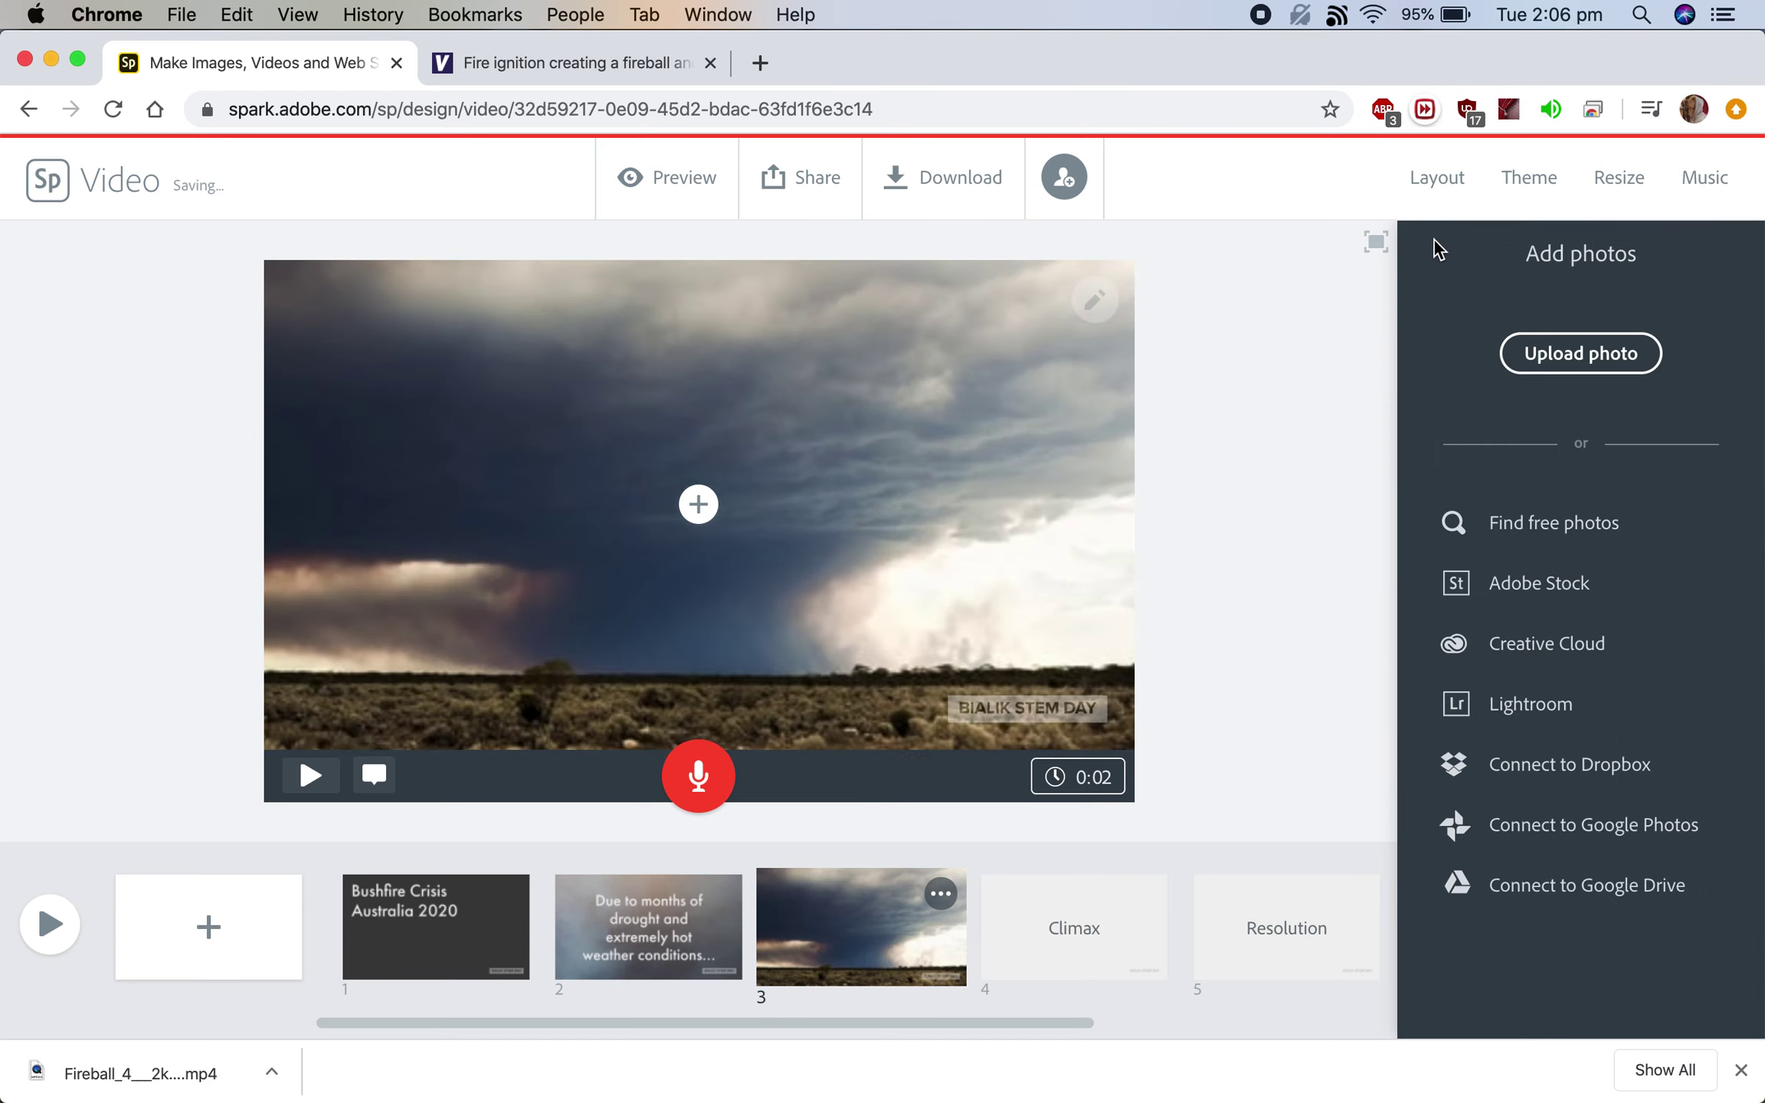
click(1438, 180)
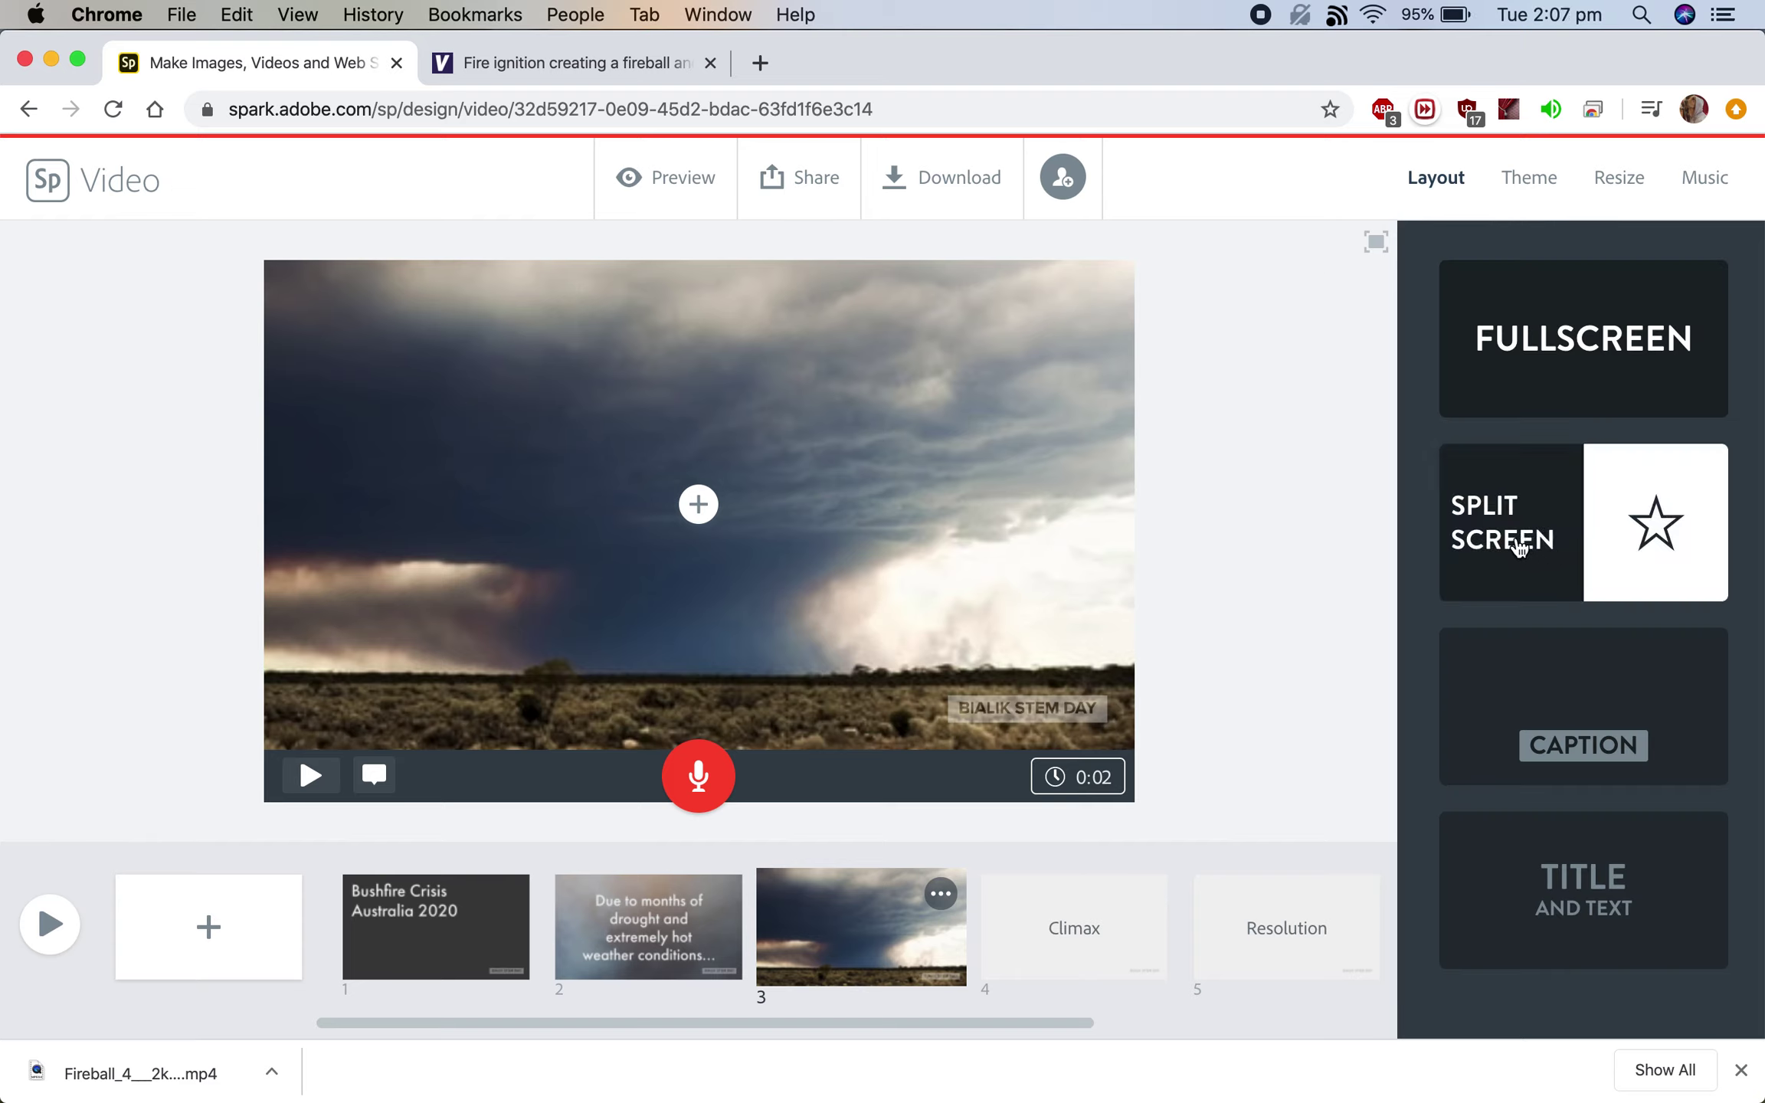
click(1558, 536)
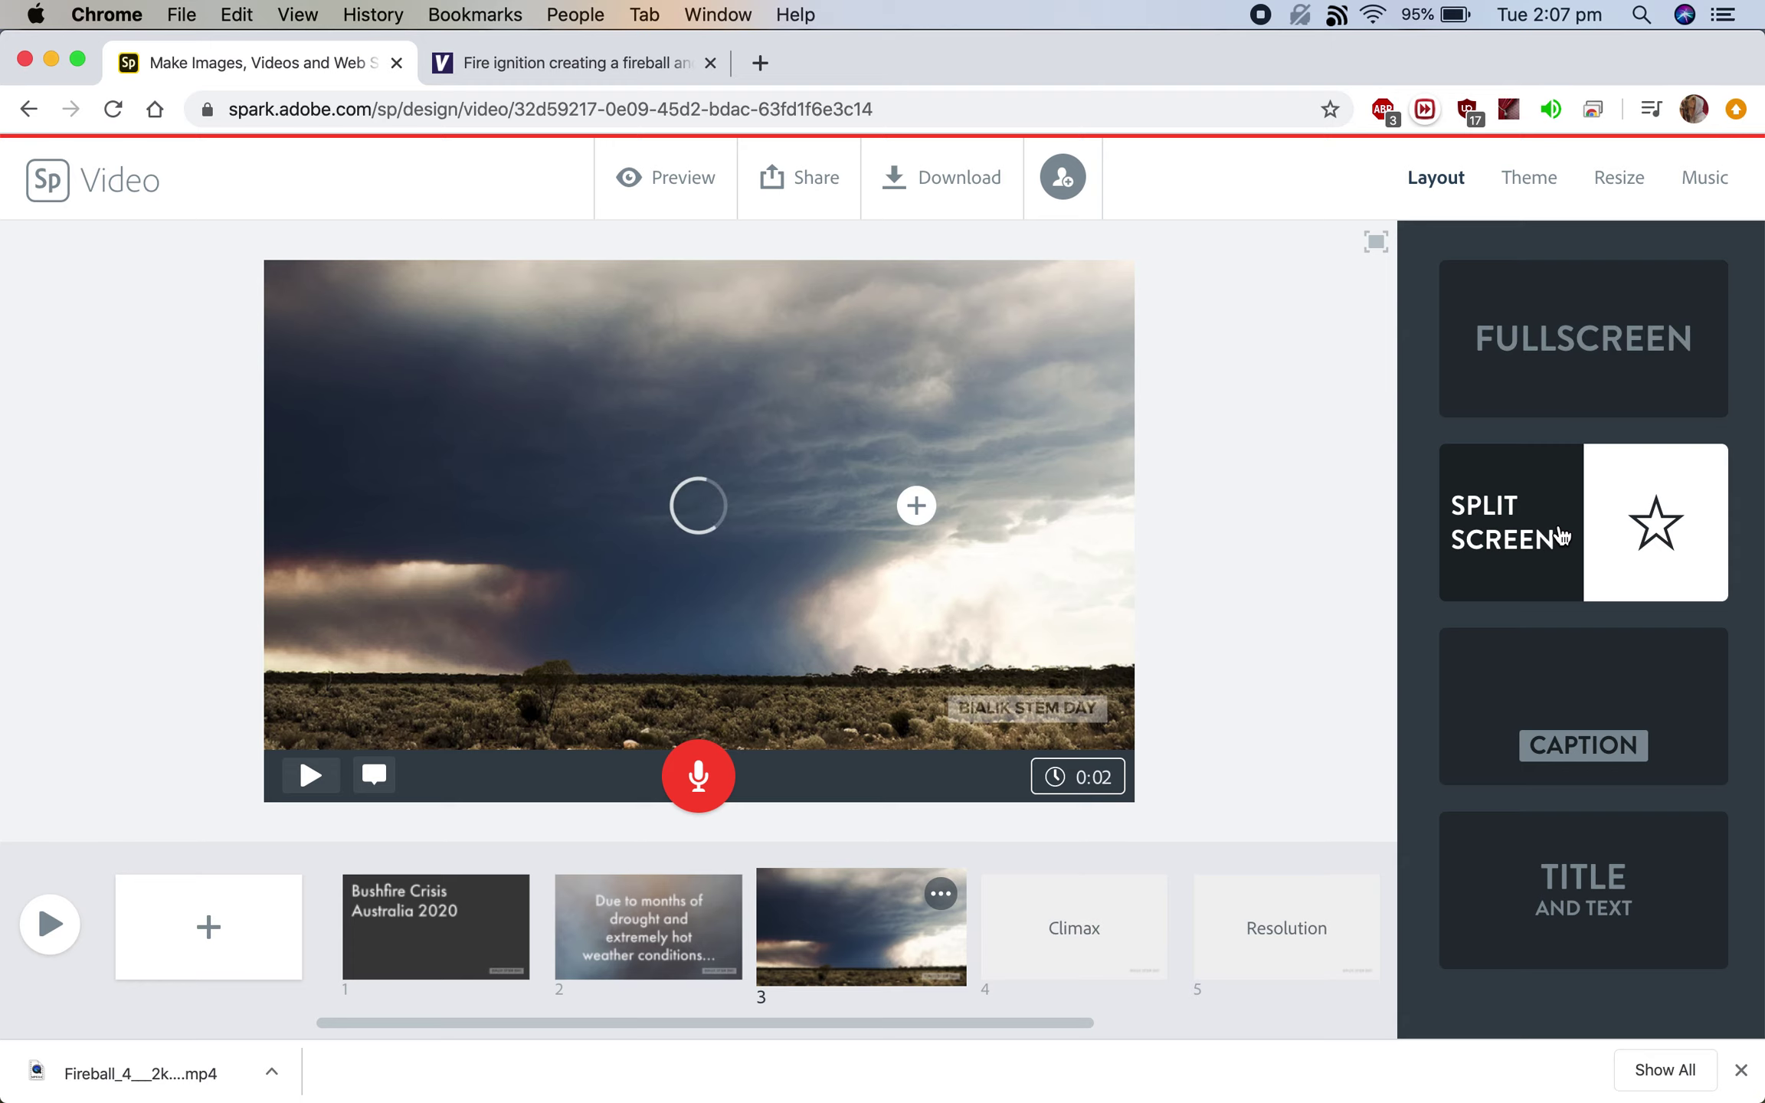
Step: Add the text "...out of control bushfires started burning all over Australia in late 2019." to the empty half of slide 3
click(916, 505)
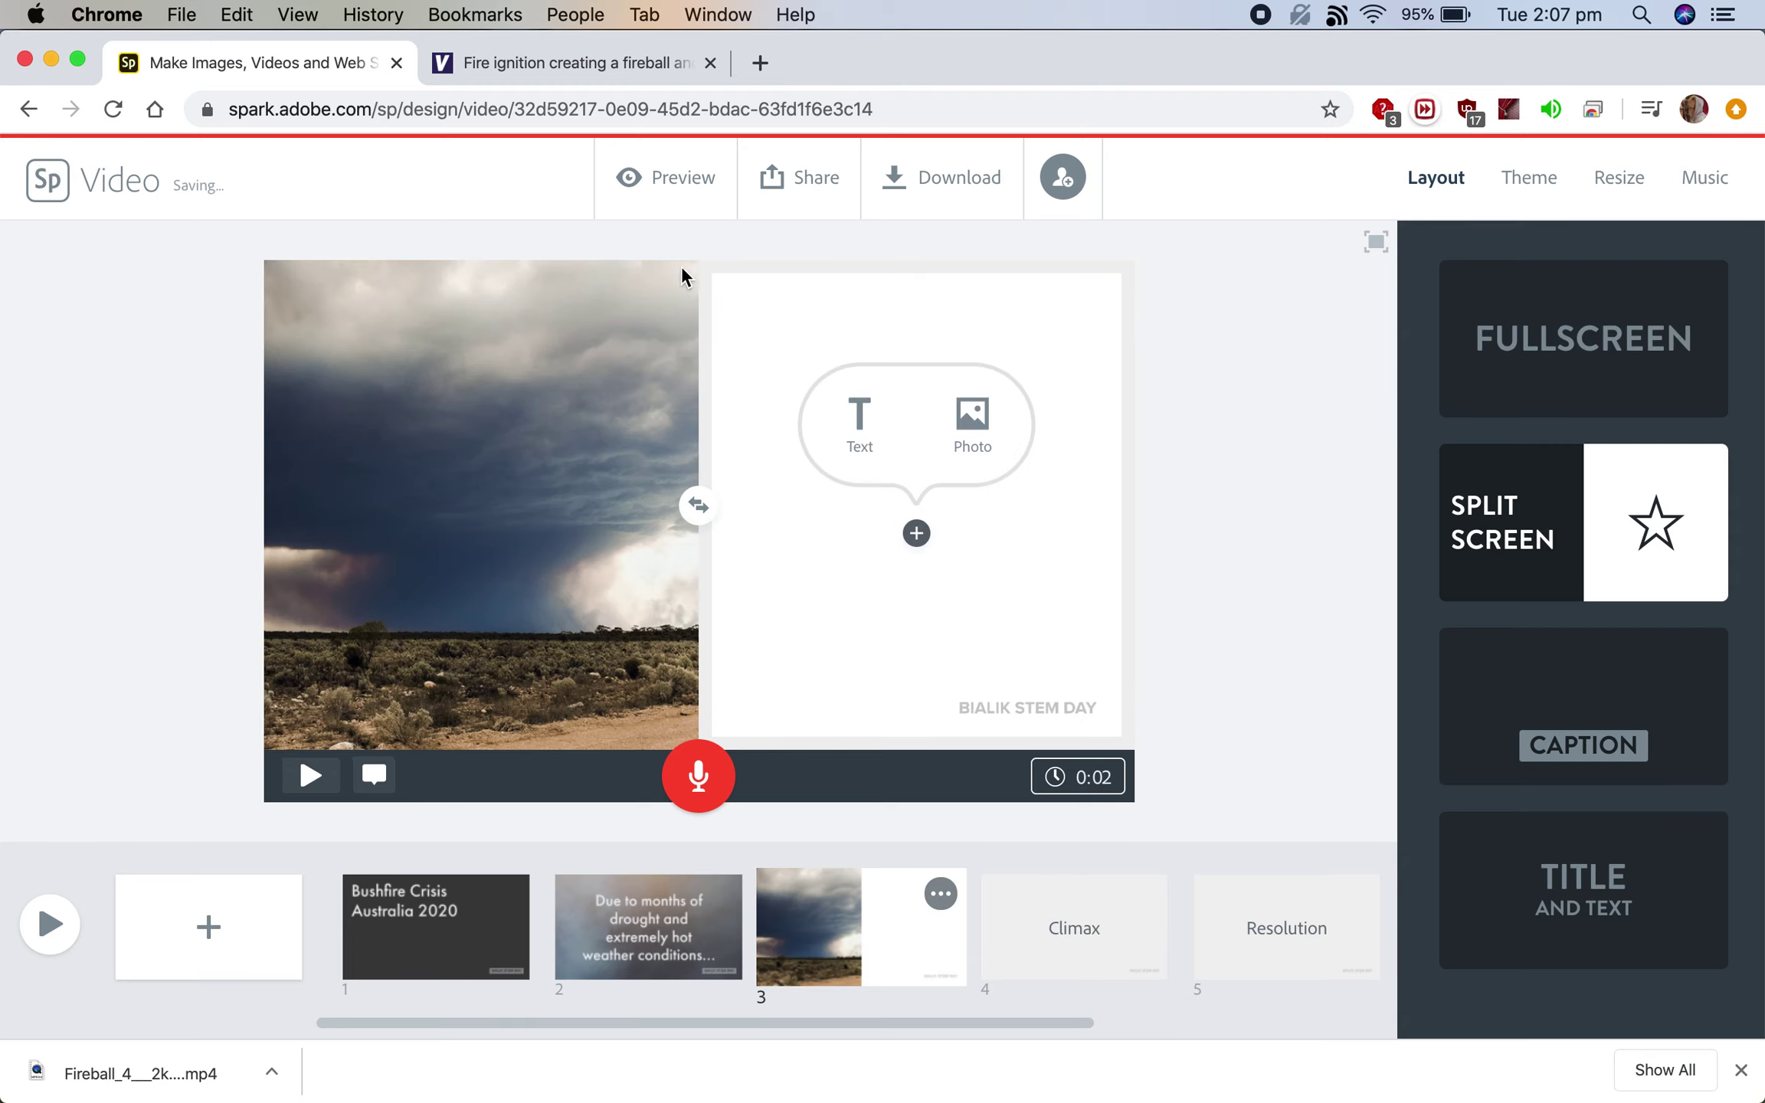
click(859, 420)
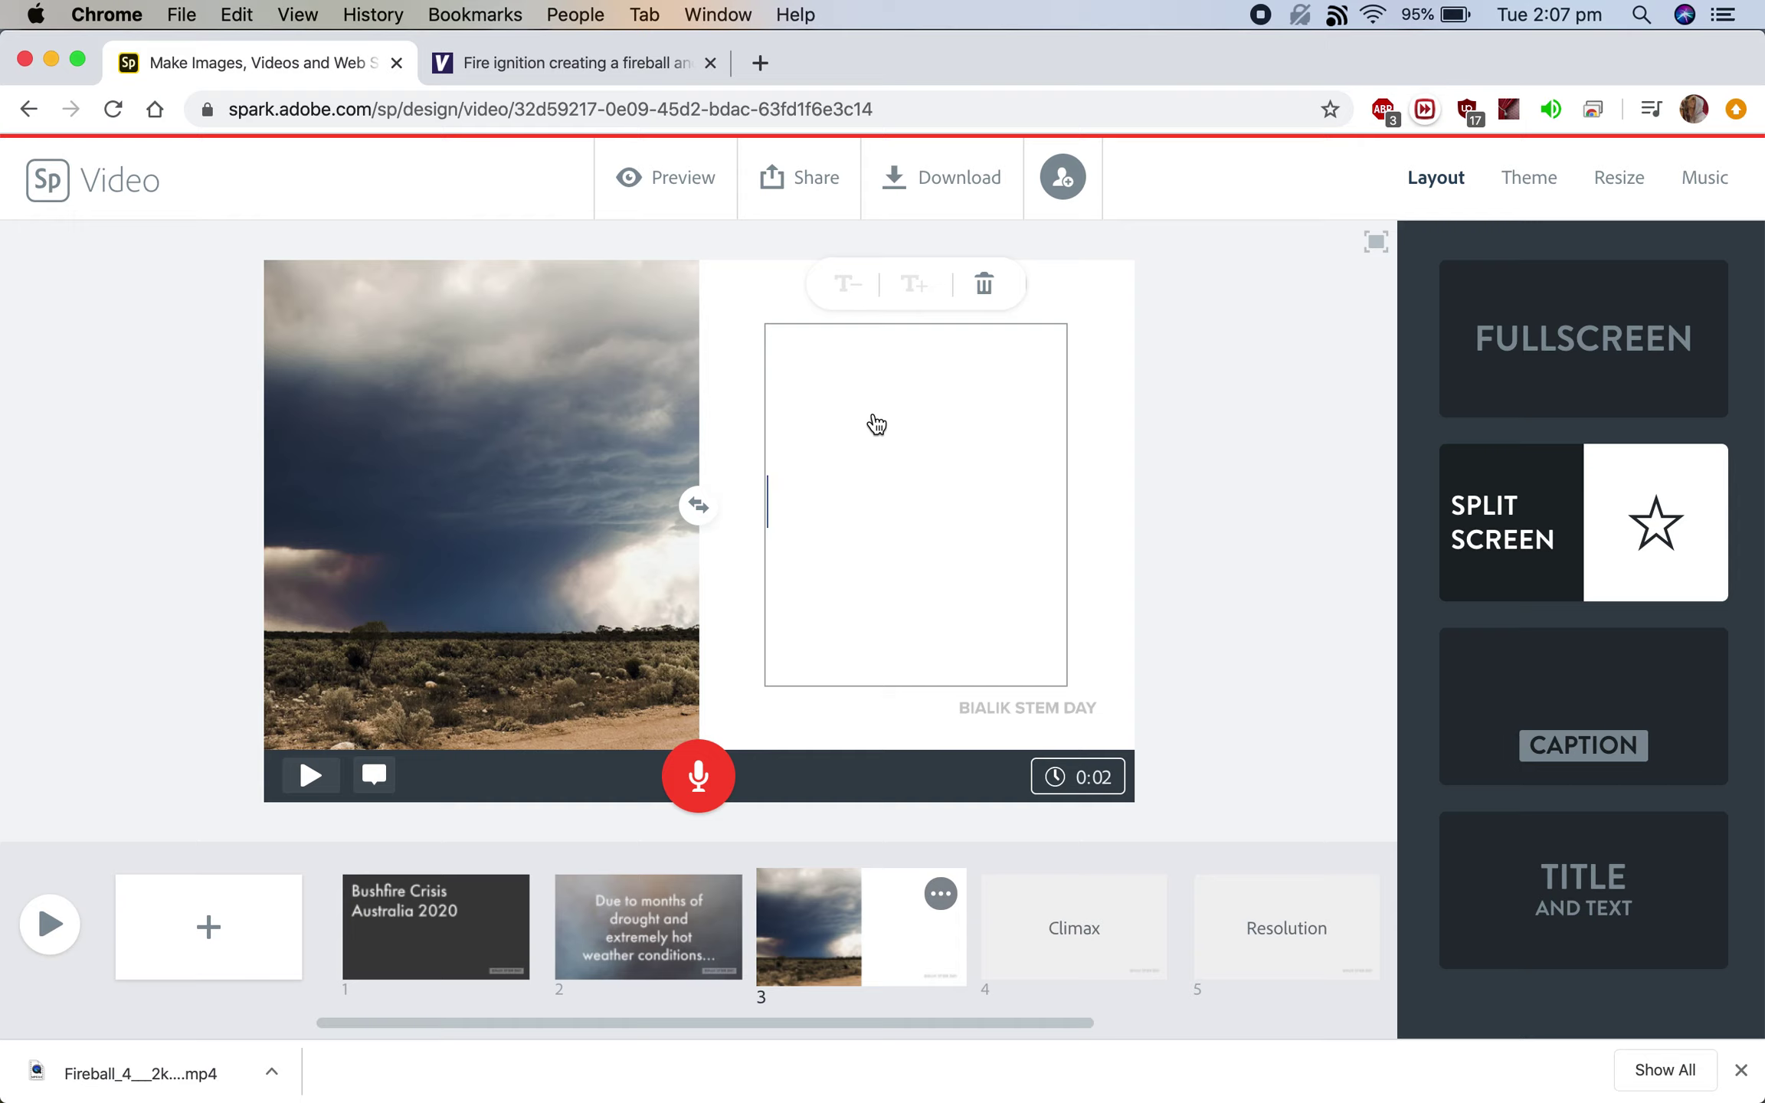
text(Out)
key(BackSpace)
key(BackSpace)
key(BackSpace)
text(...out of control )
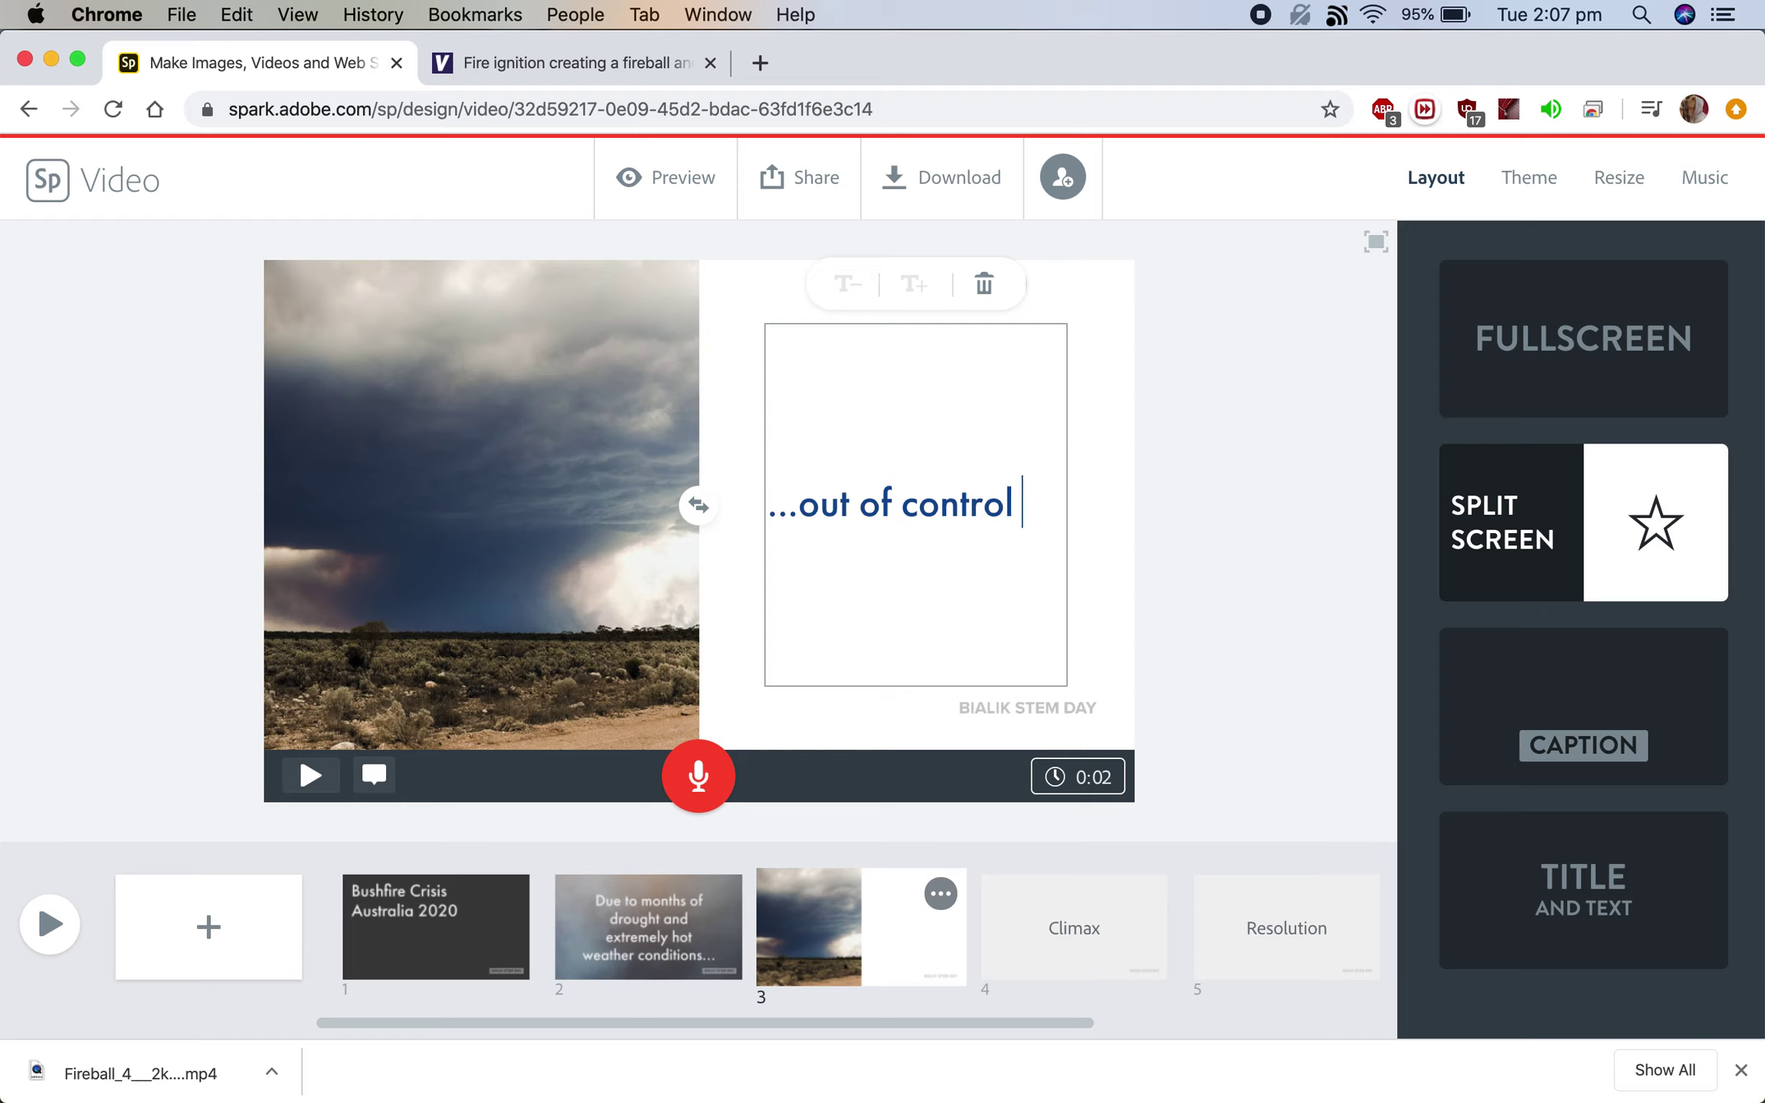
text(bushfires)
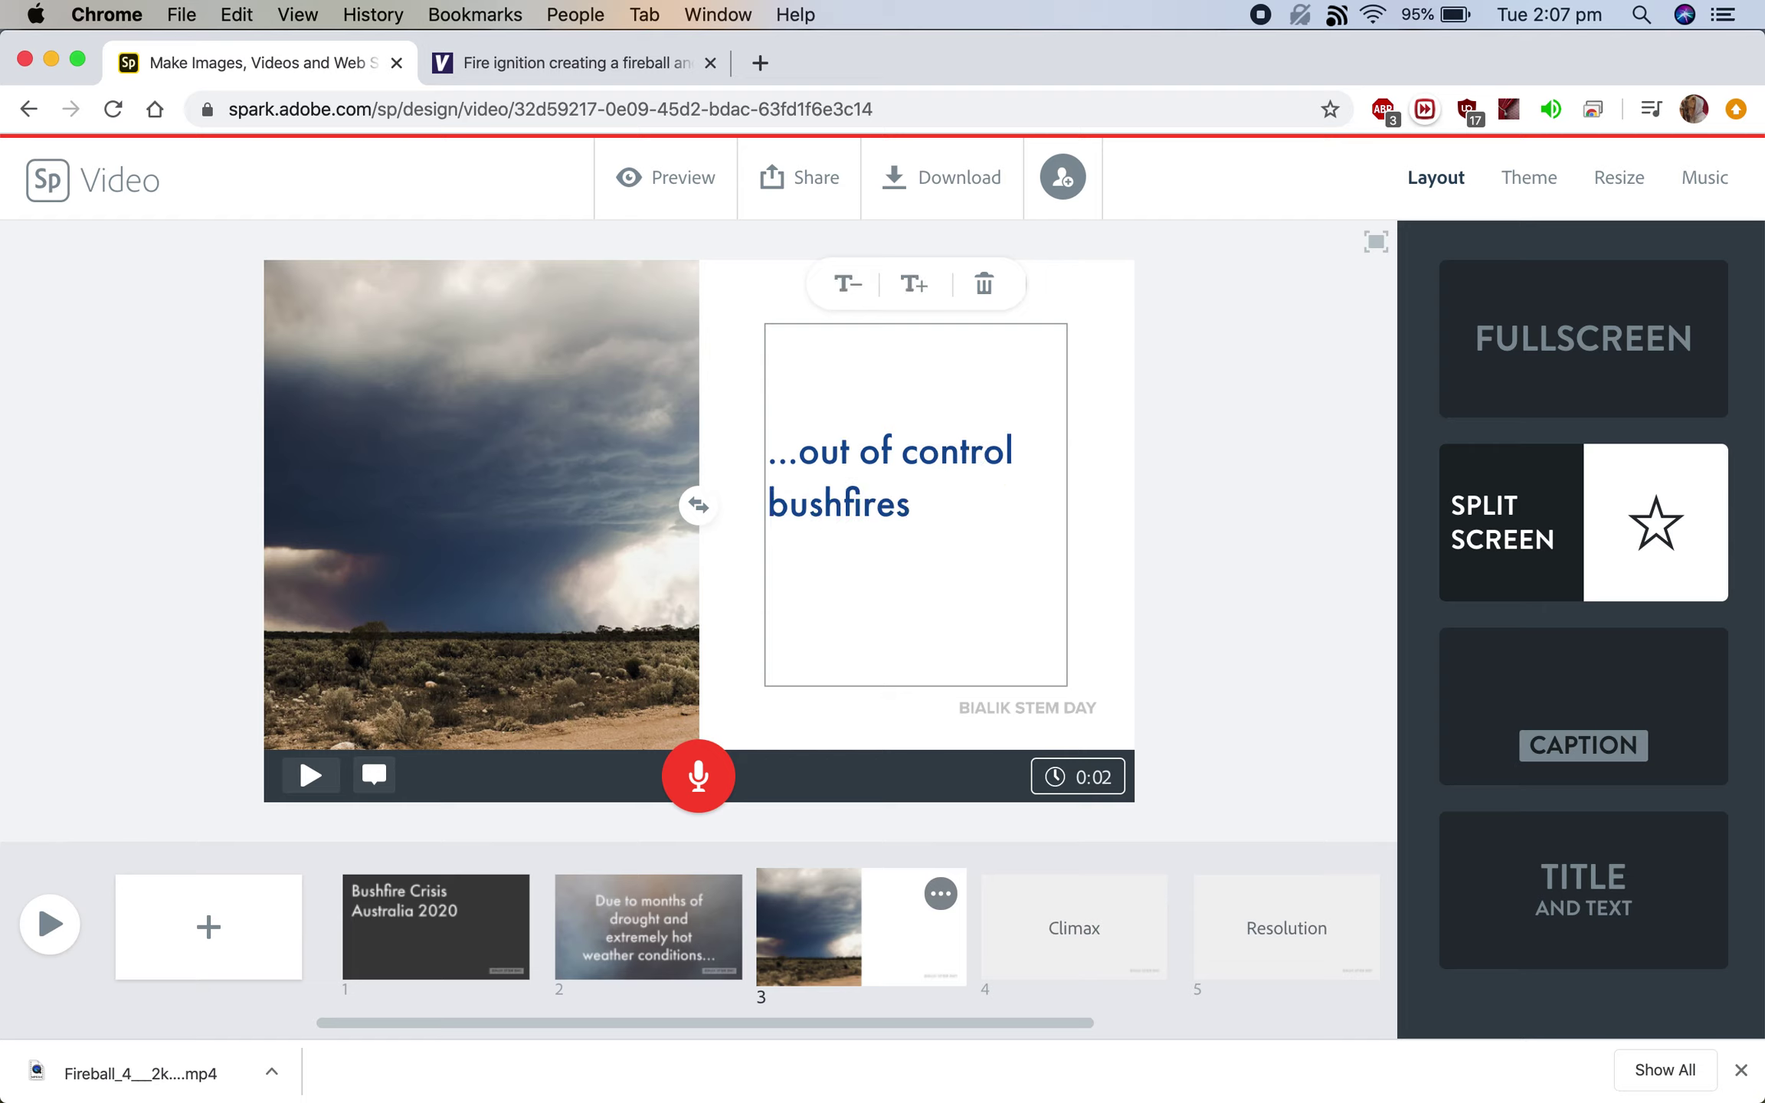
text( started burning )
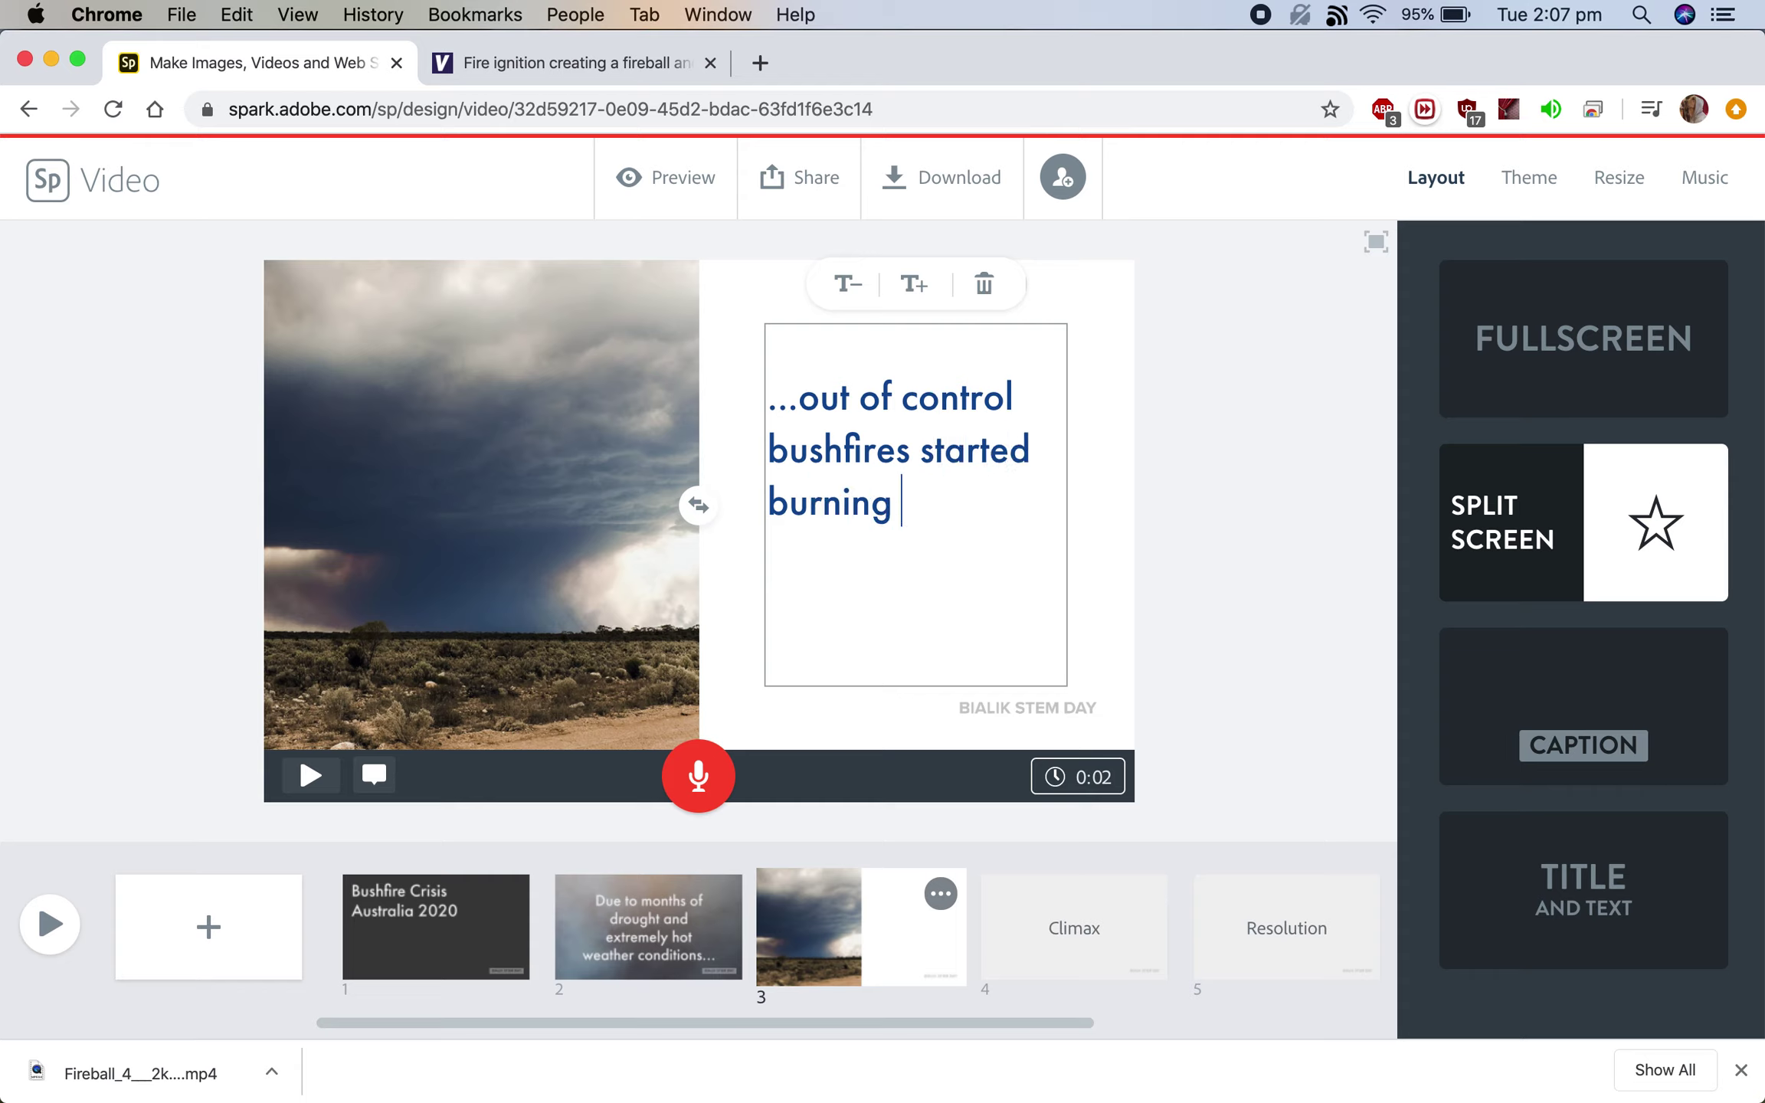
text(all over Aust)
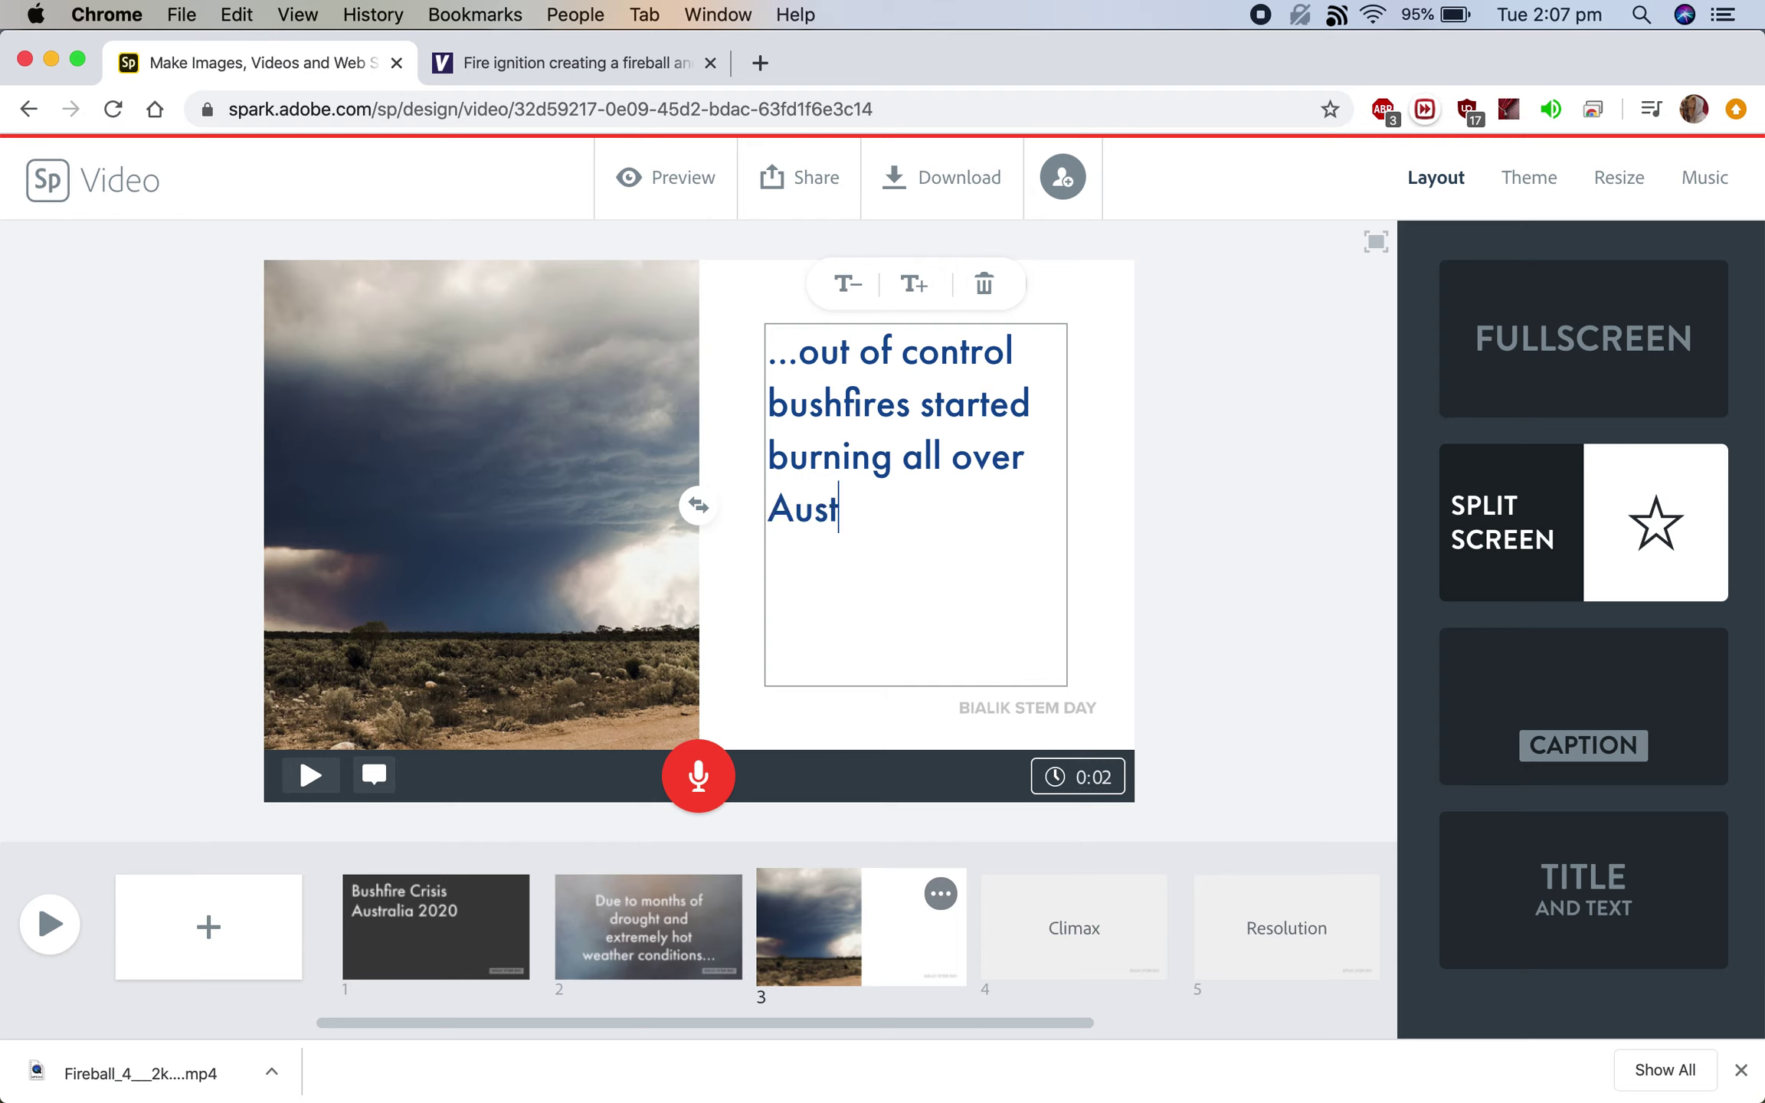
text(ralia in late )
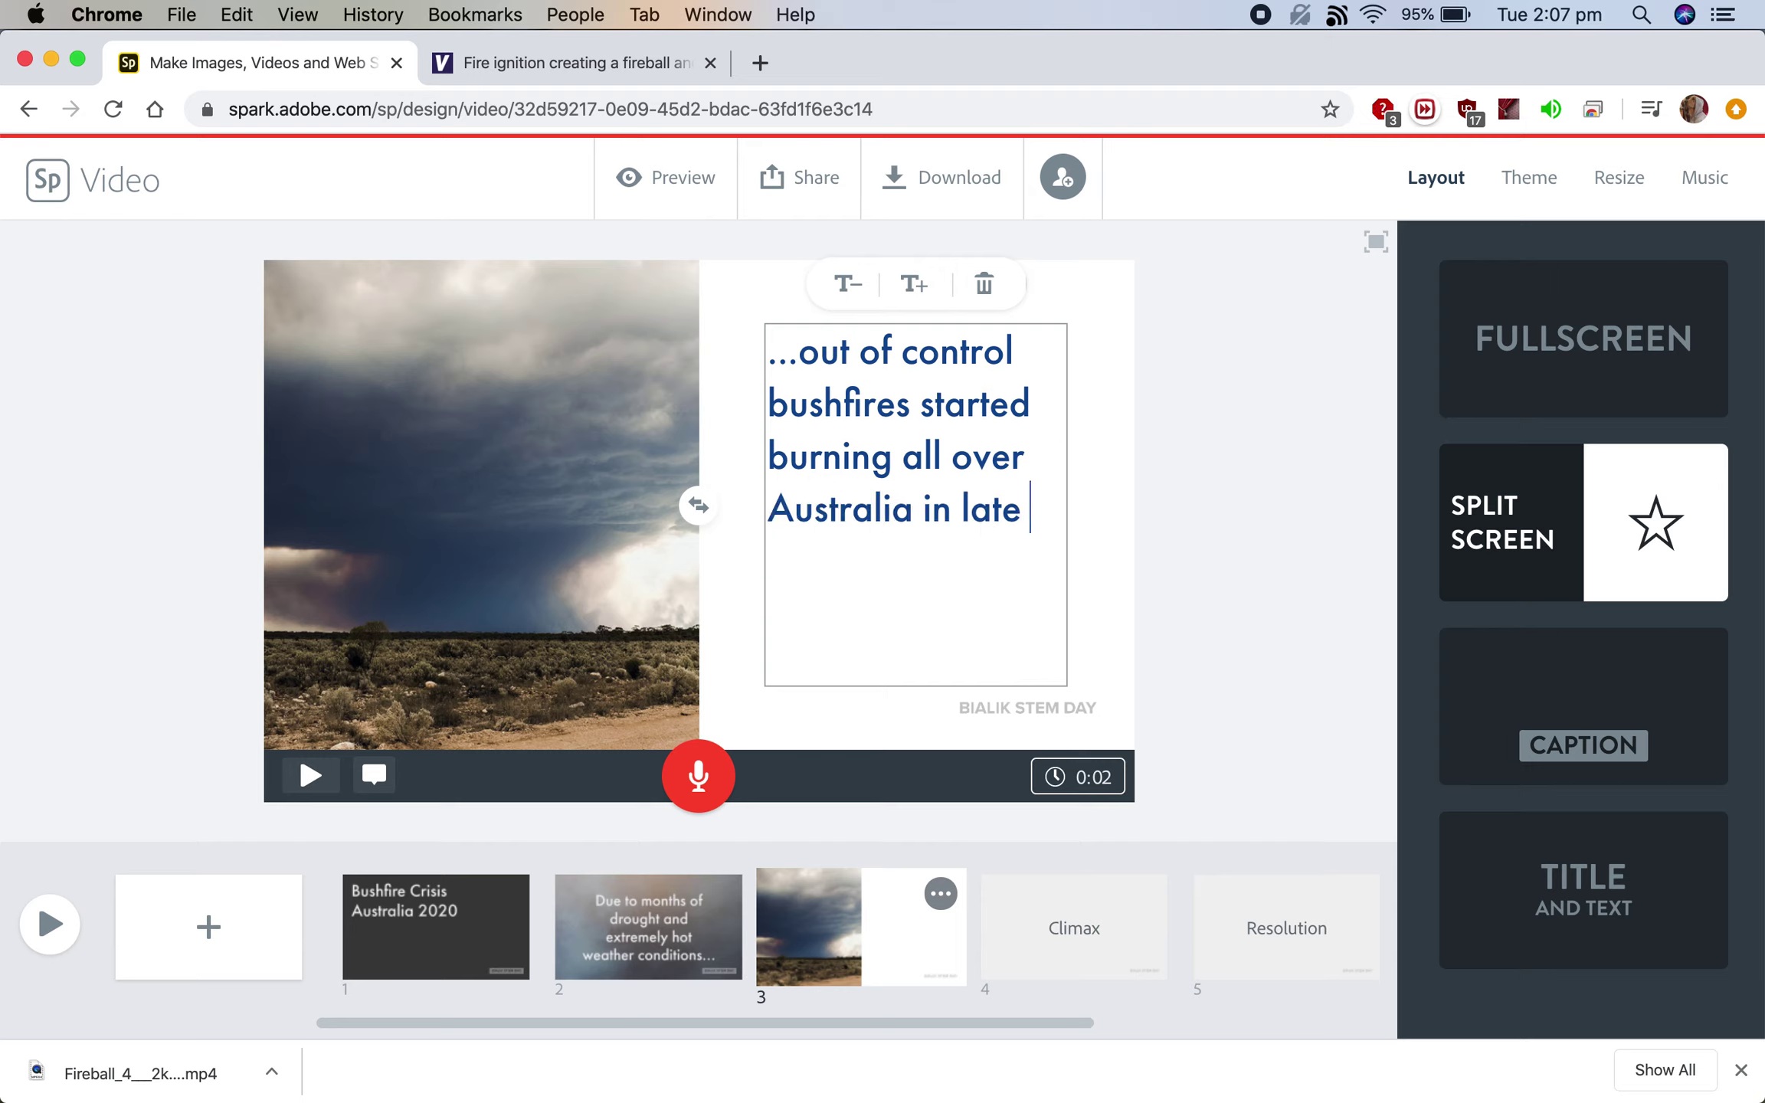
text(2019.)
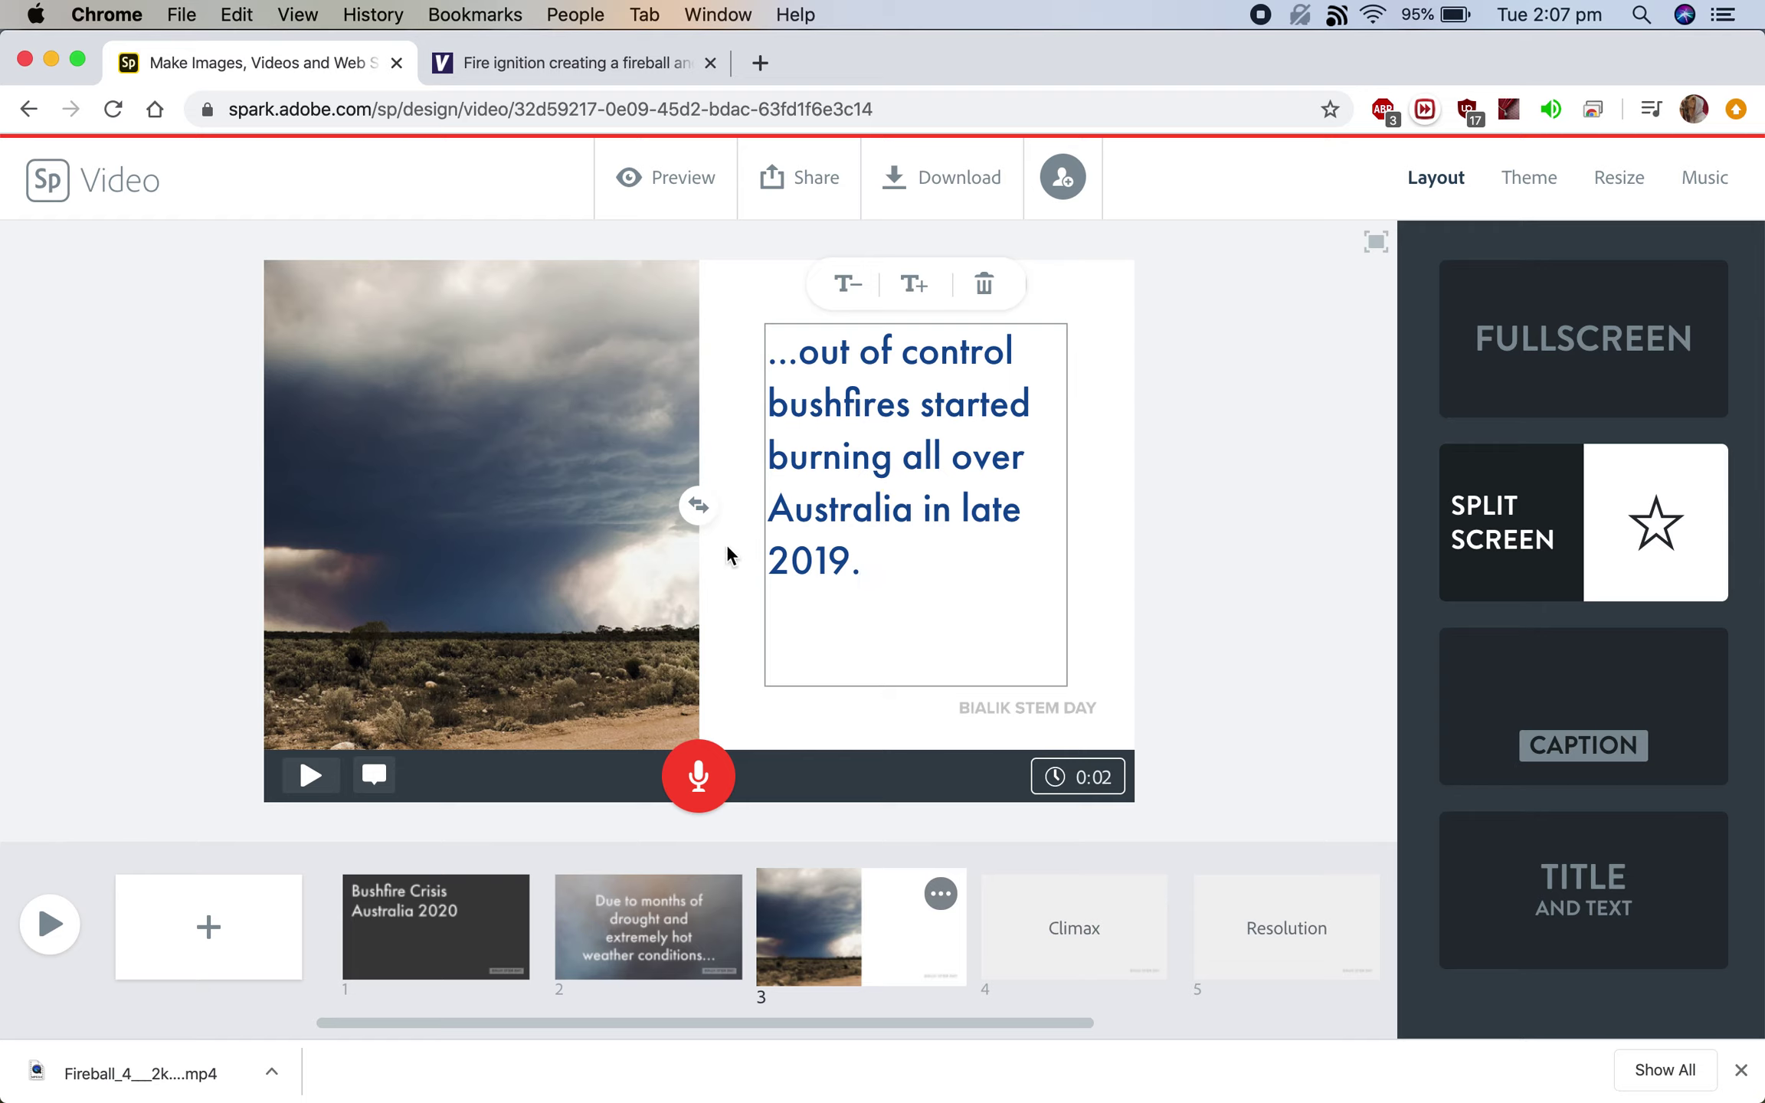
Step: Swap the two halves of slide 3 so the text comes before the storm cloud photo
click(696, 507)
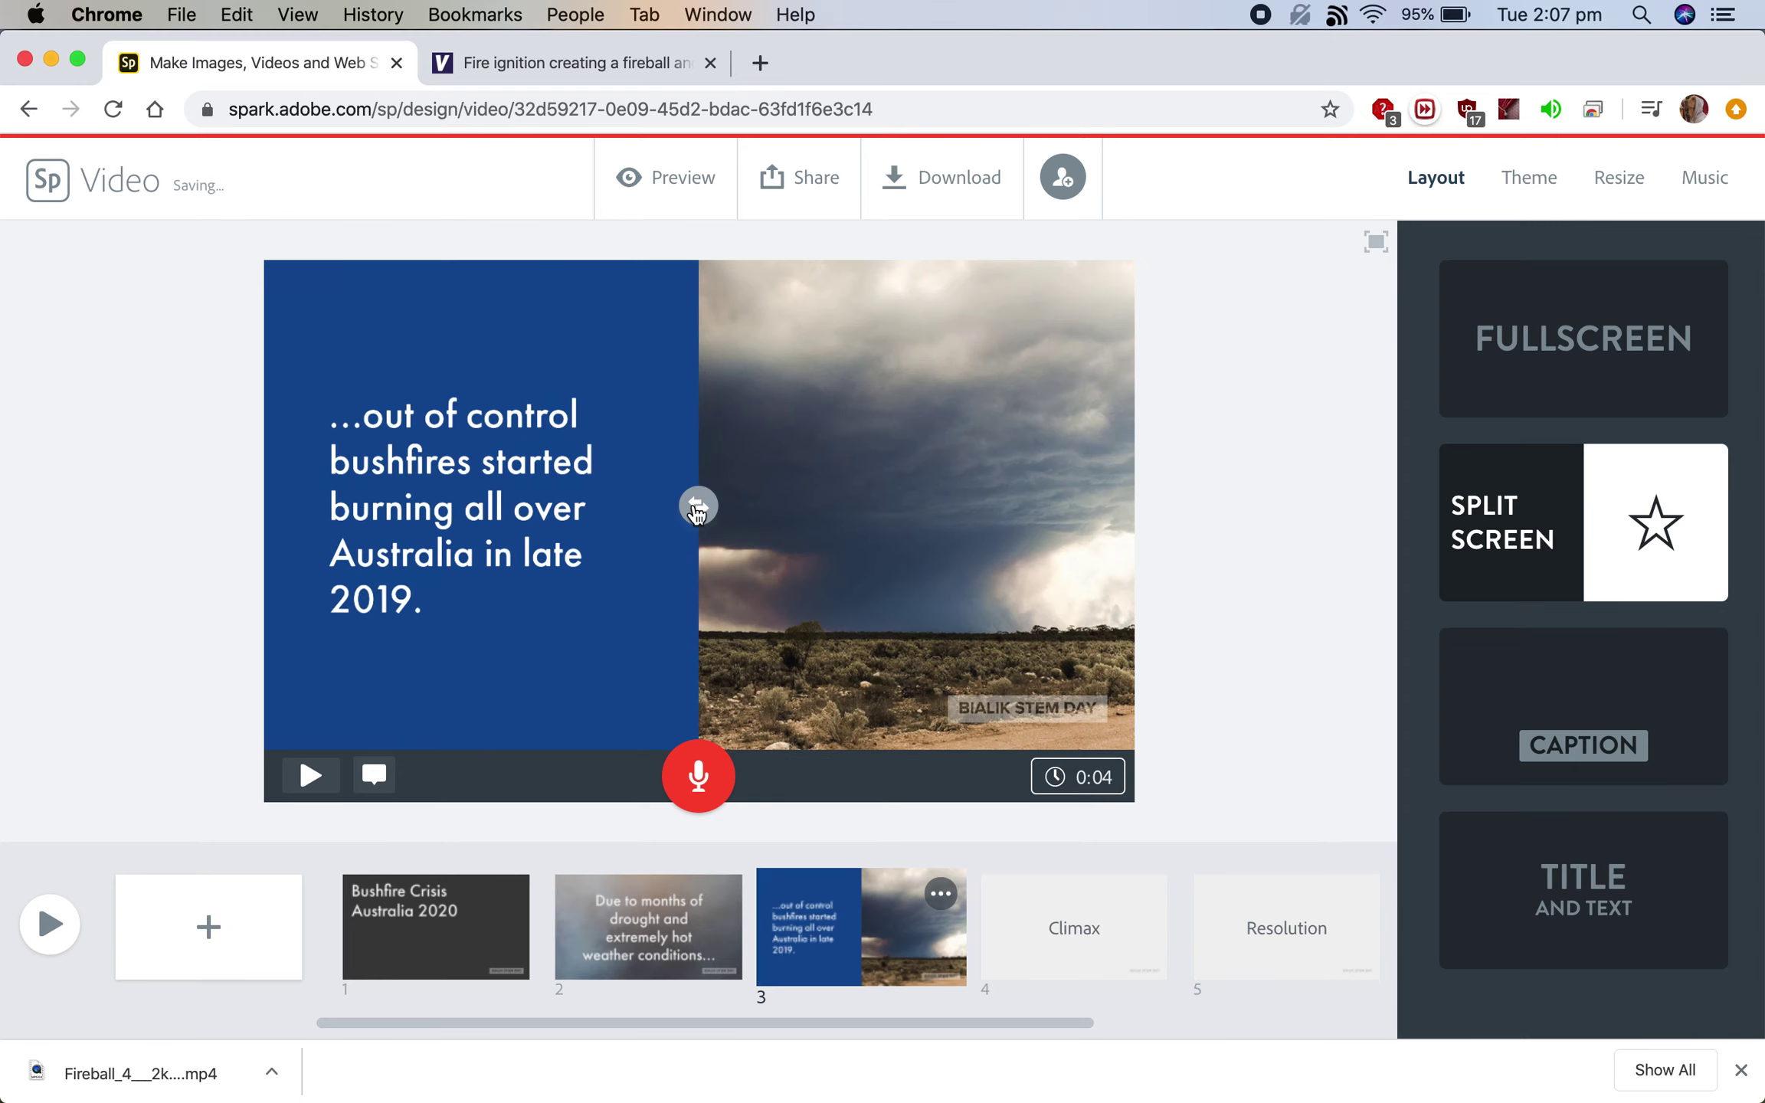
click(695, 507)
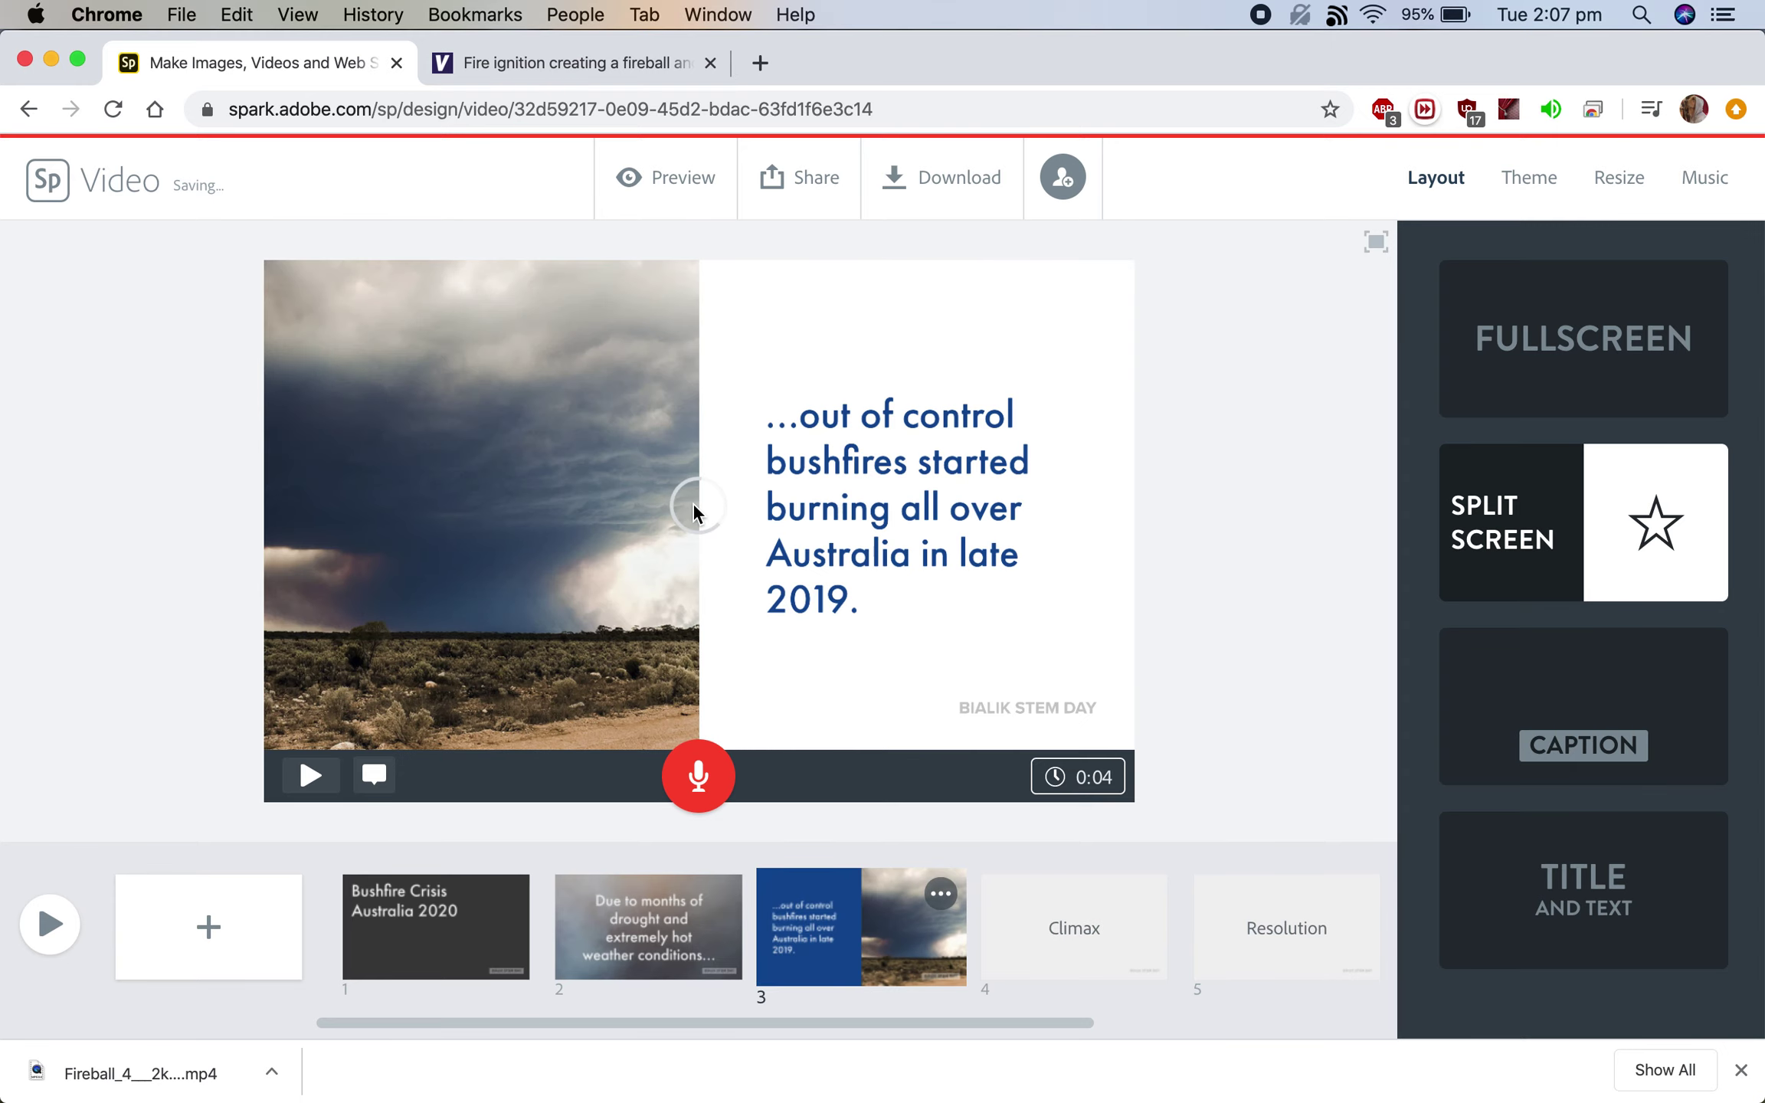
click(694, 505)
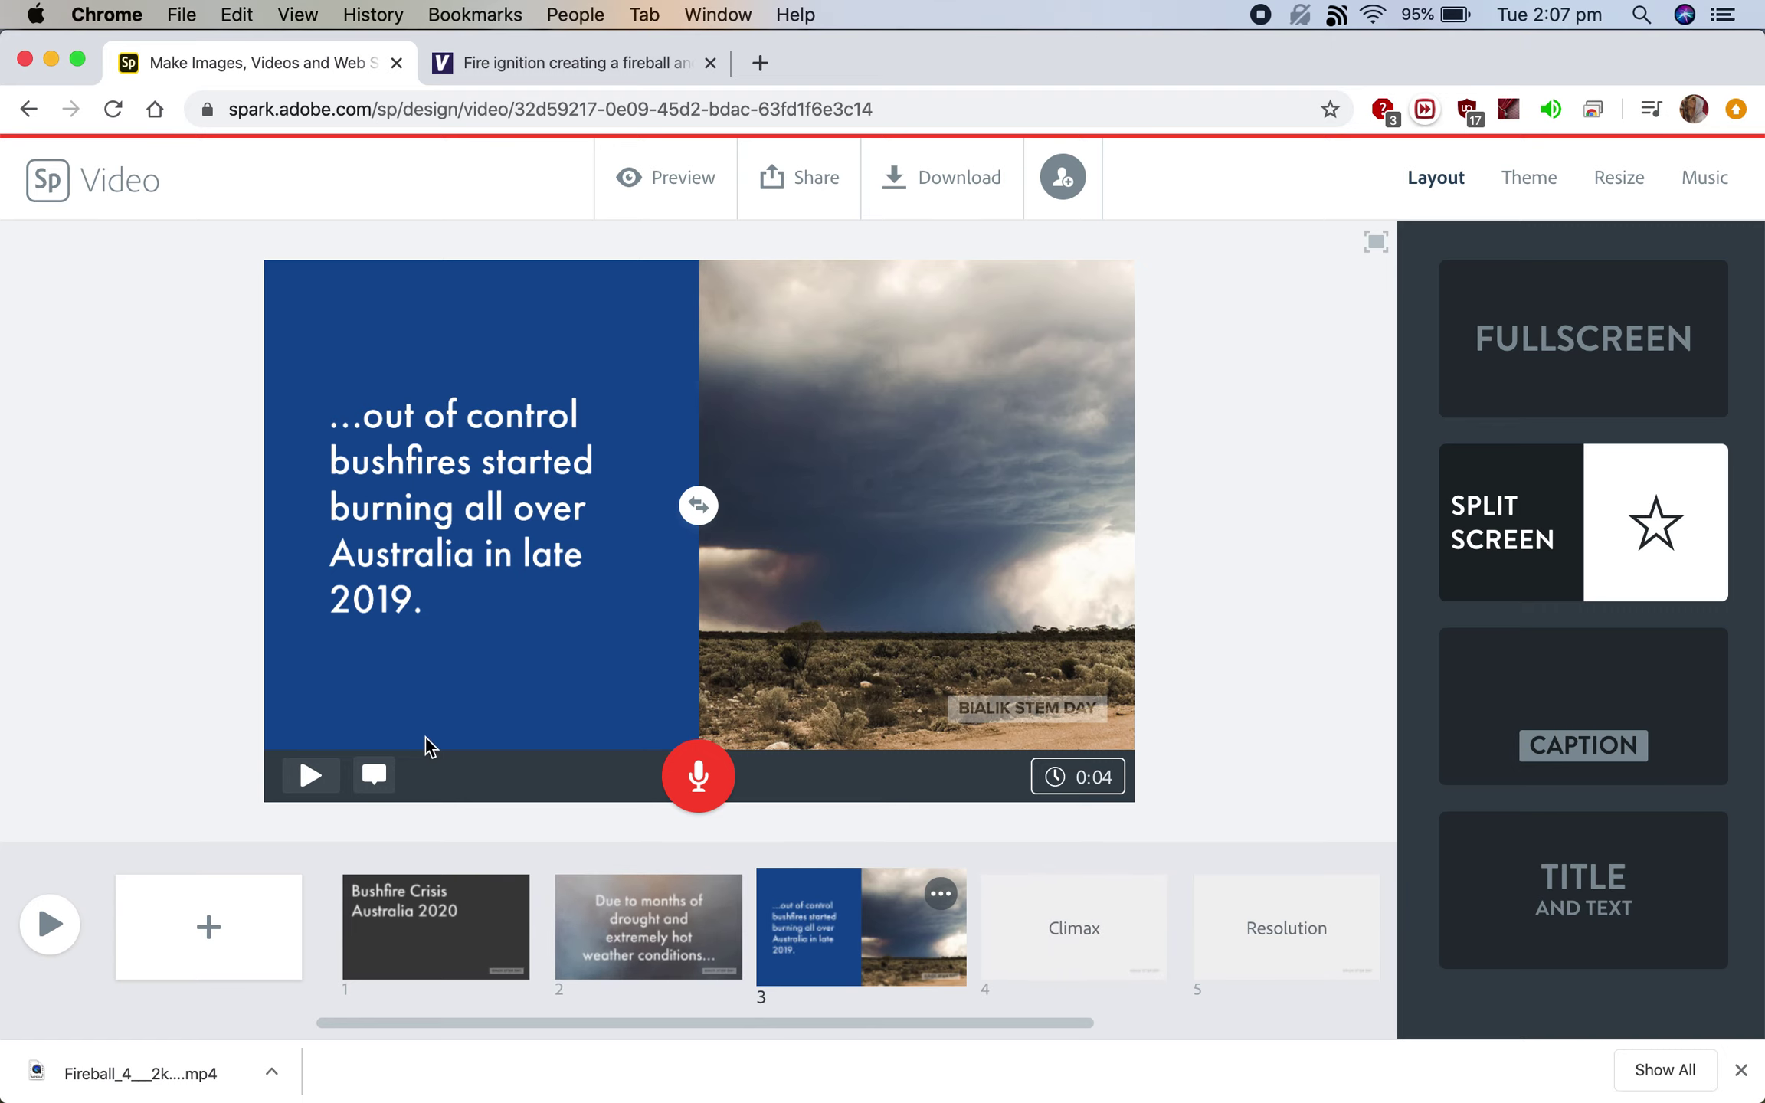
Step: Play slide 3, set its duration to 7 seconds, and play it again to check the timing
click(311, 777)
click(1086, 783)
drag(872, 723, 900, 725)
click(1073, 776)
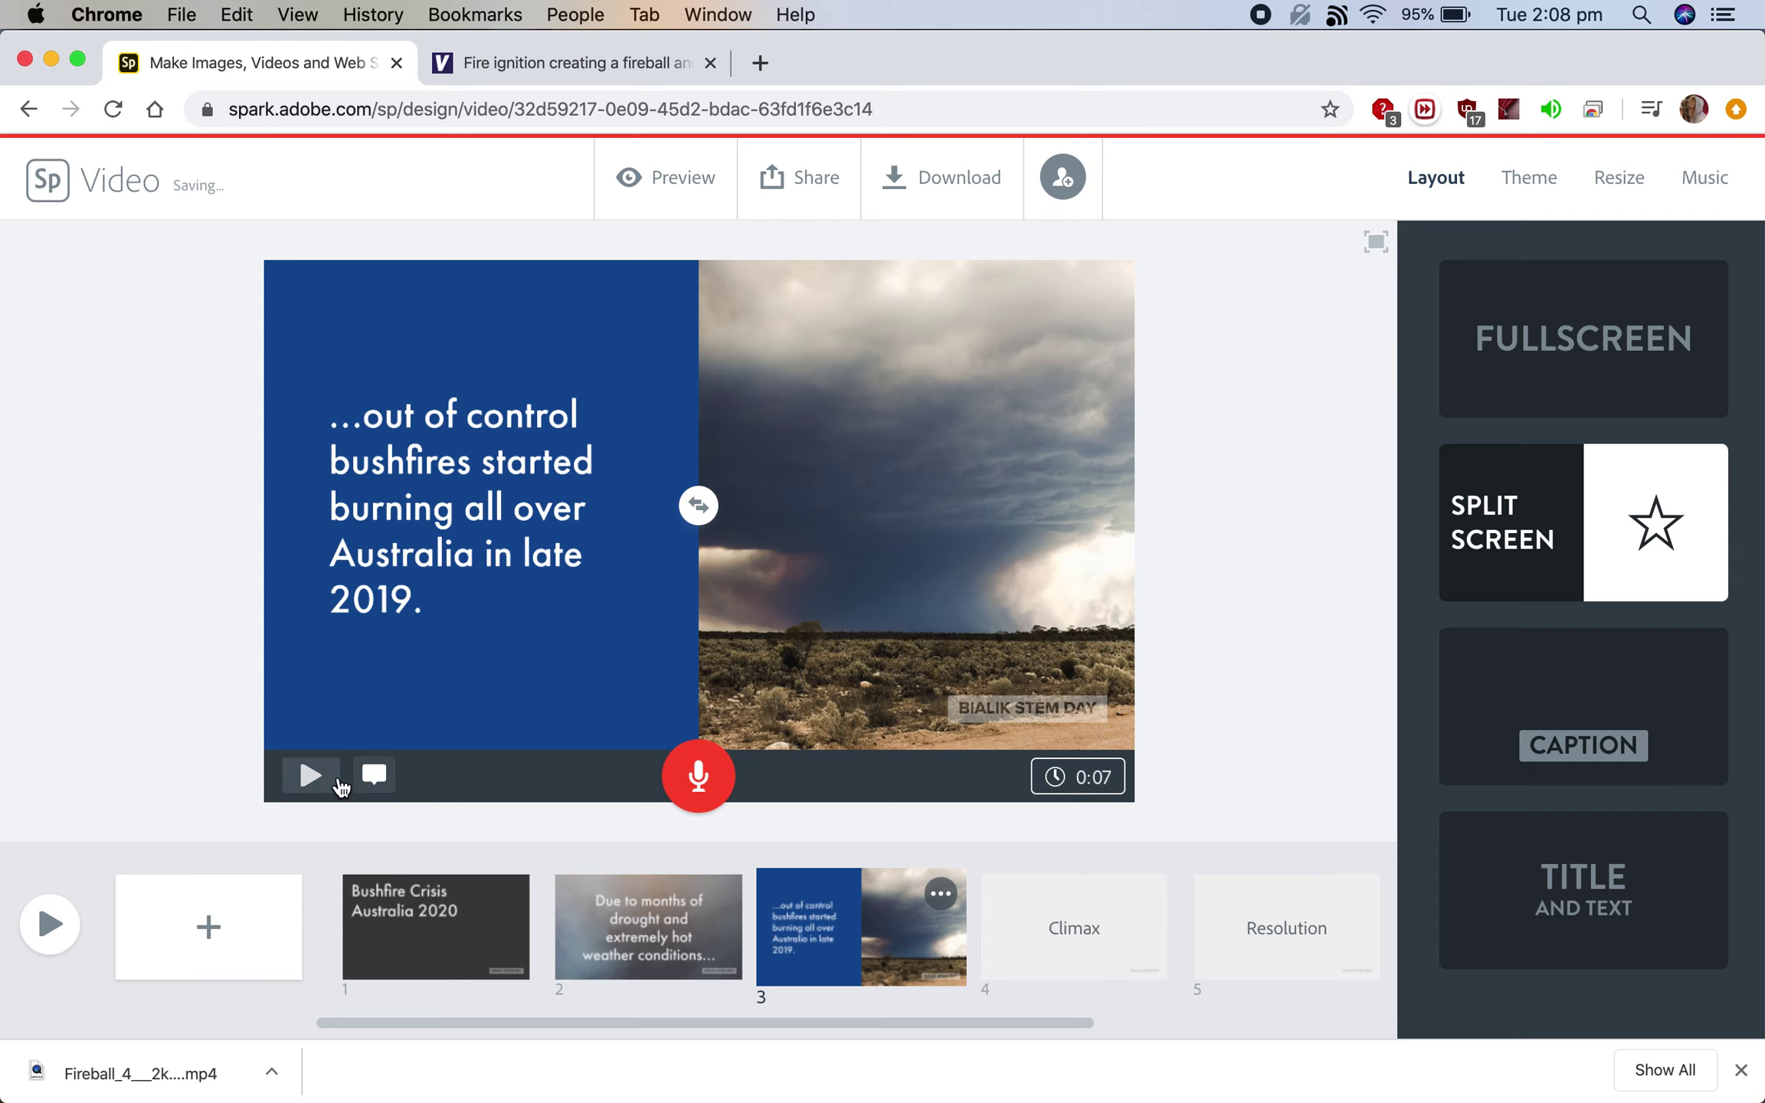
click(310, 776)
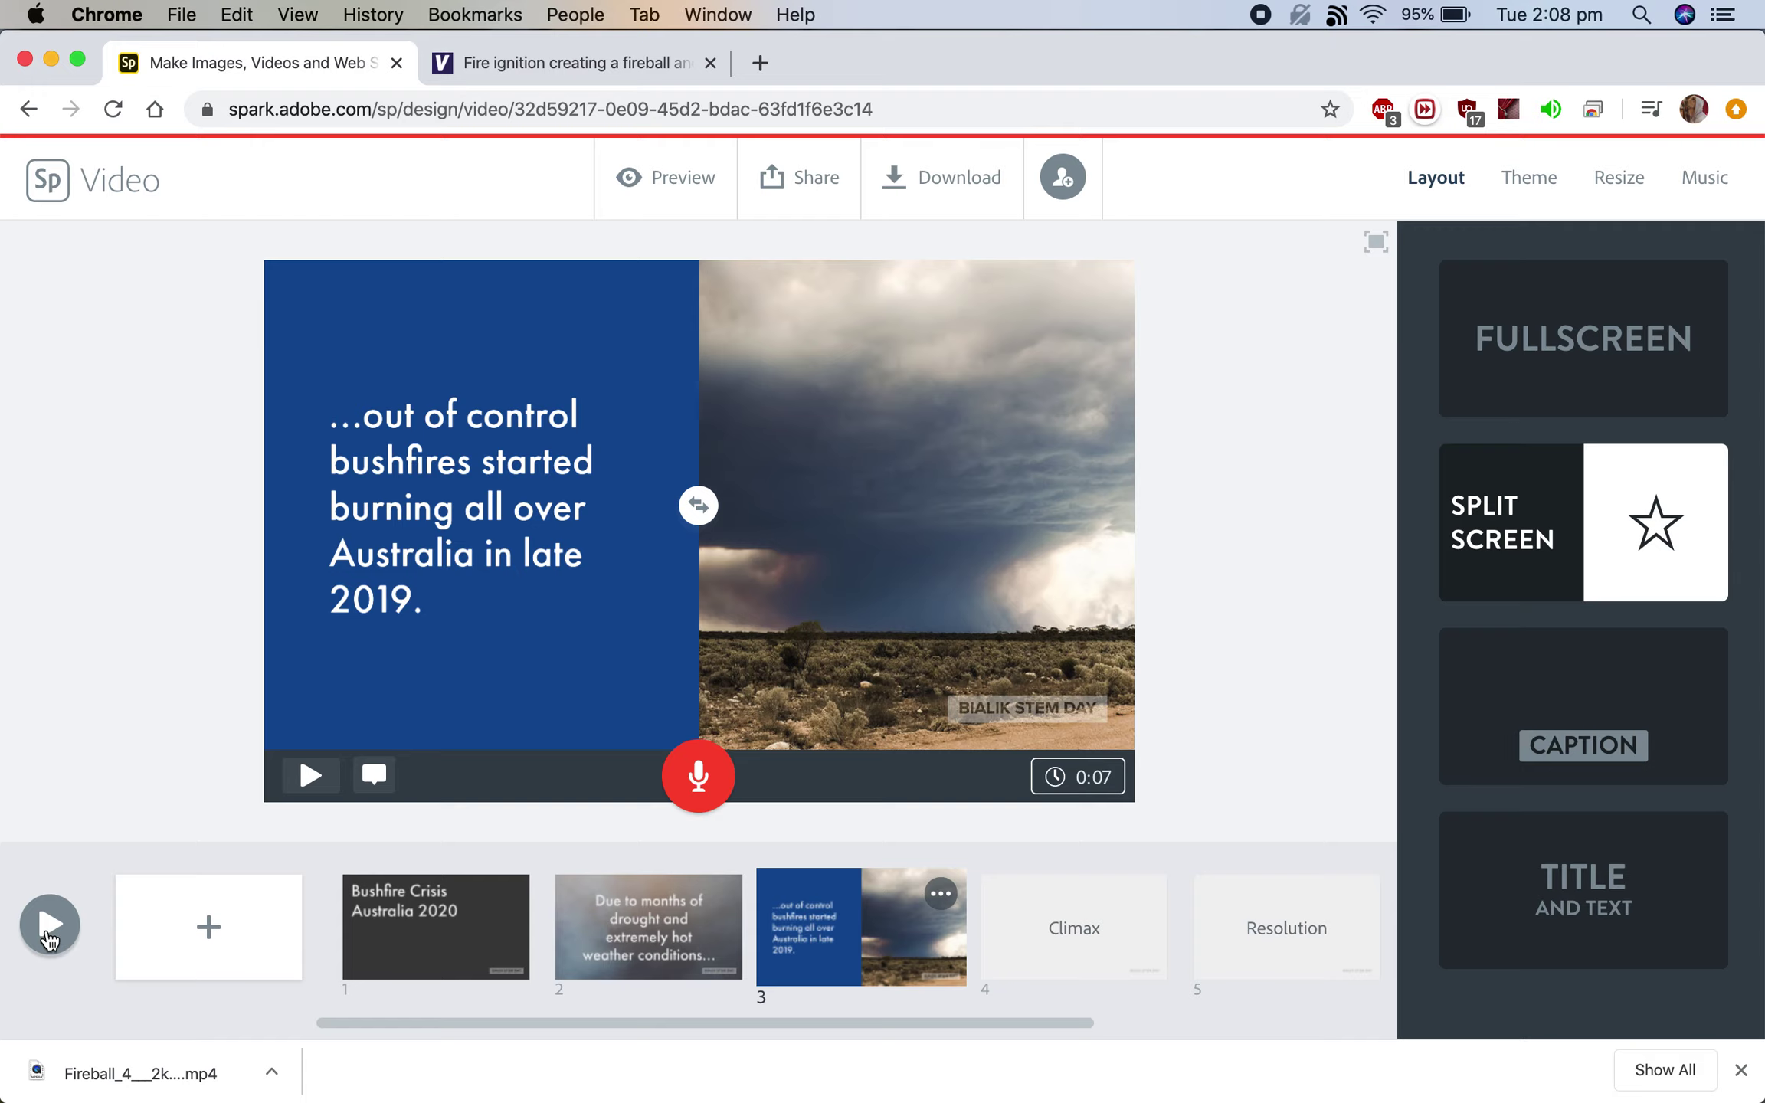
Step: Preview the whole video from the start, pause it at the blank slides, and return to the editor
click(49, 927)
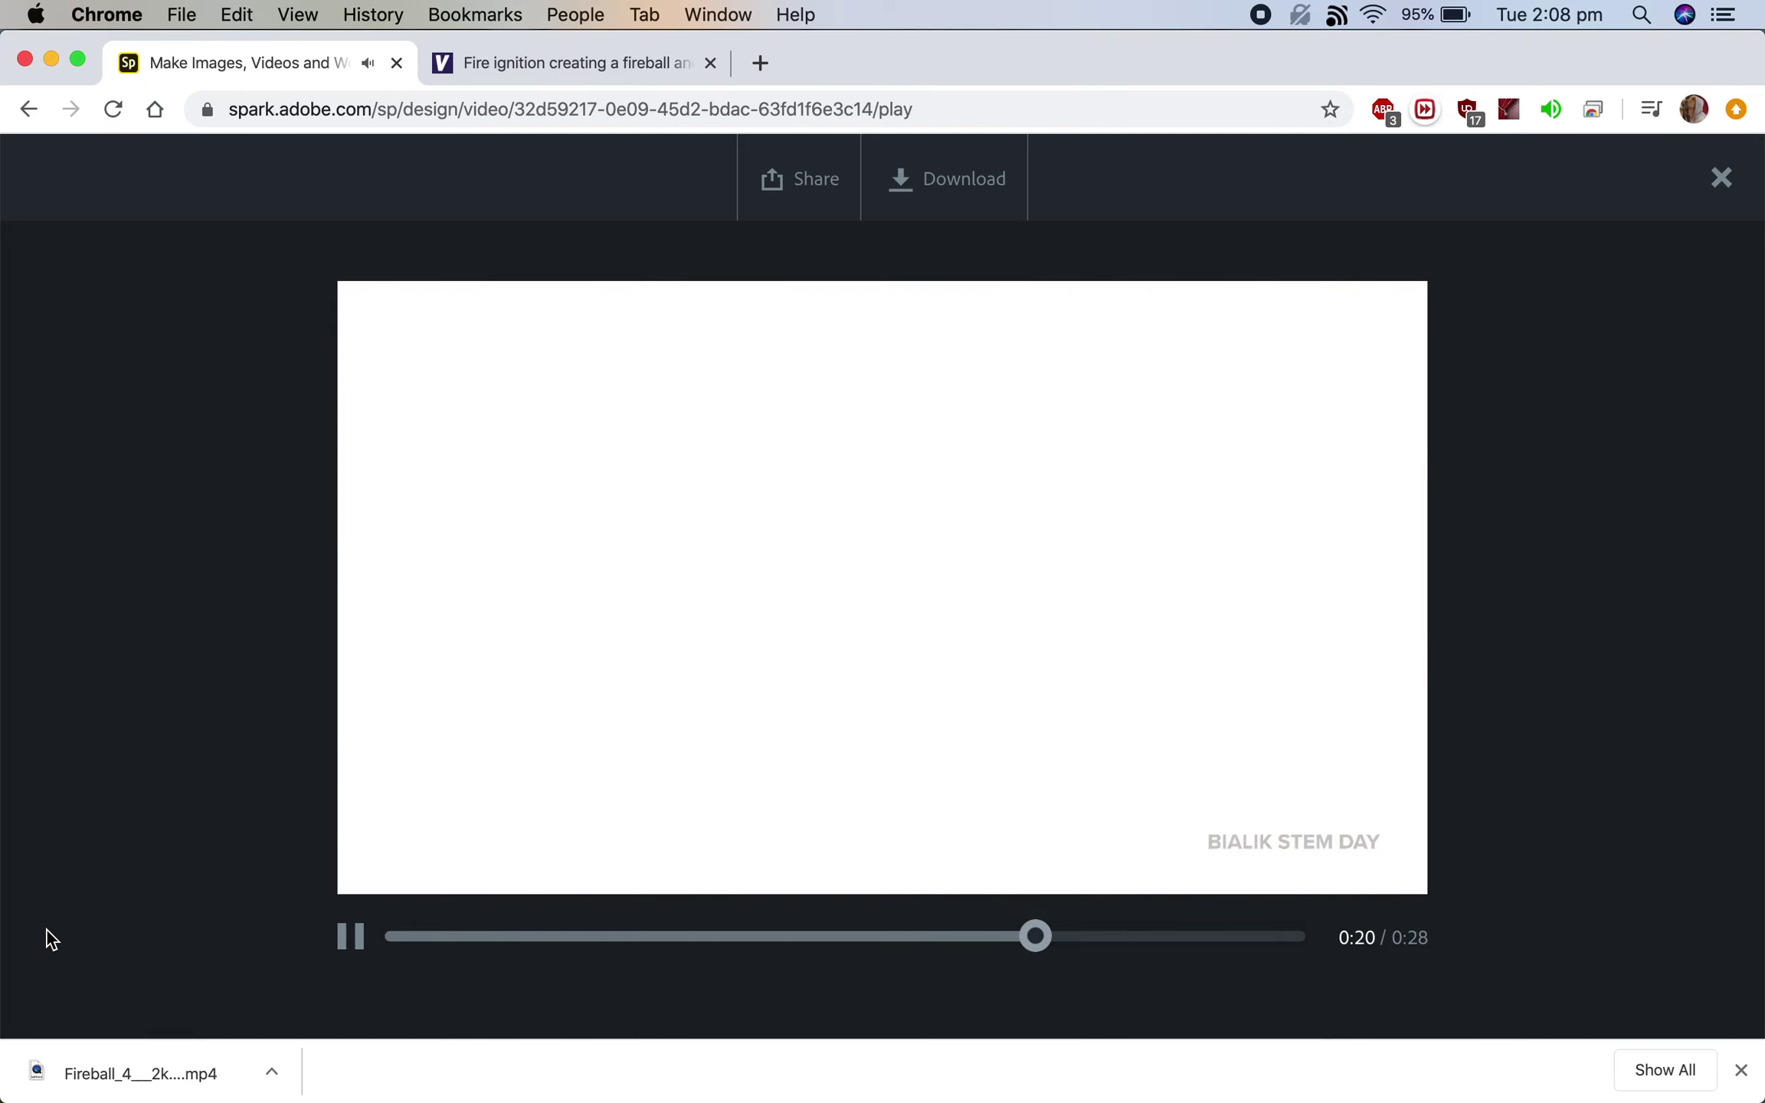
click(357, 928)
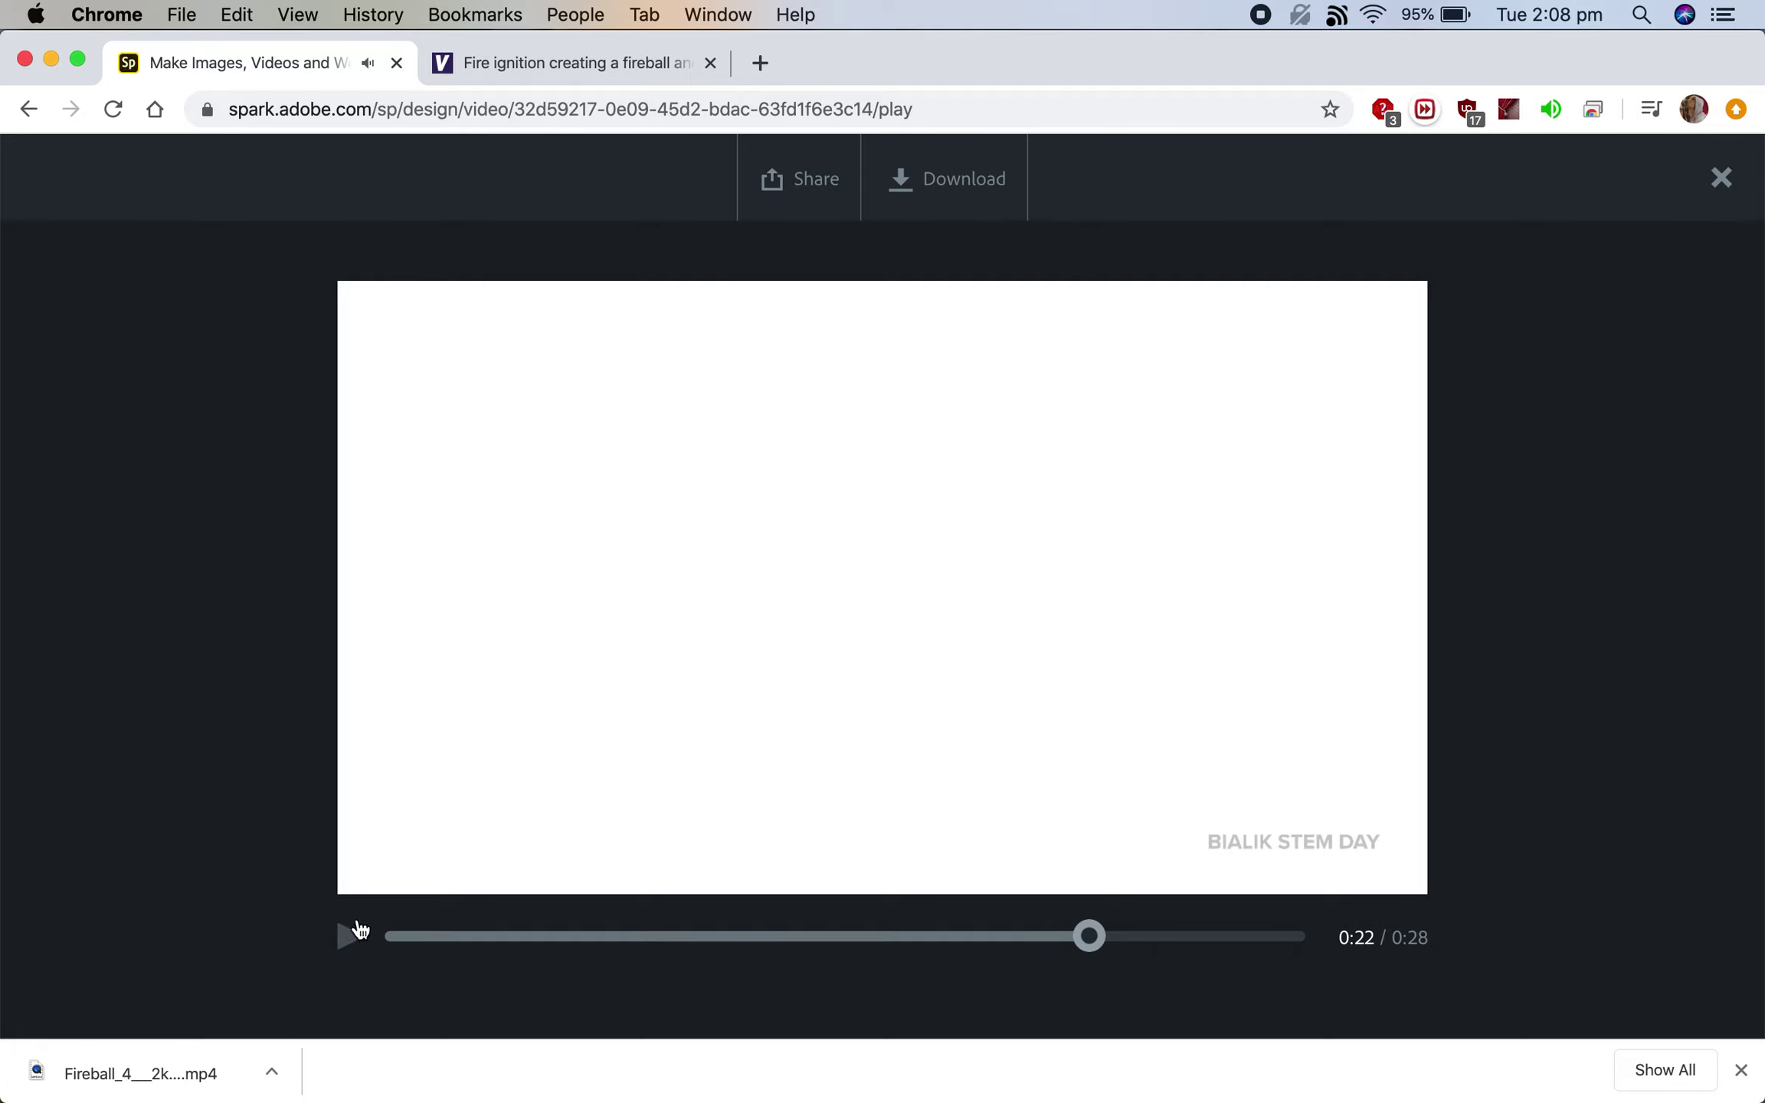
click(1721, 177)
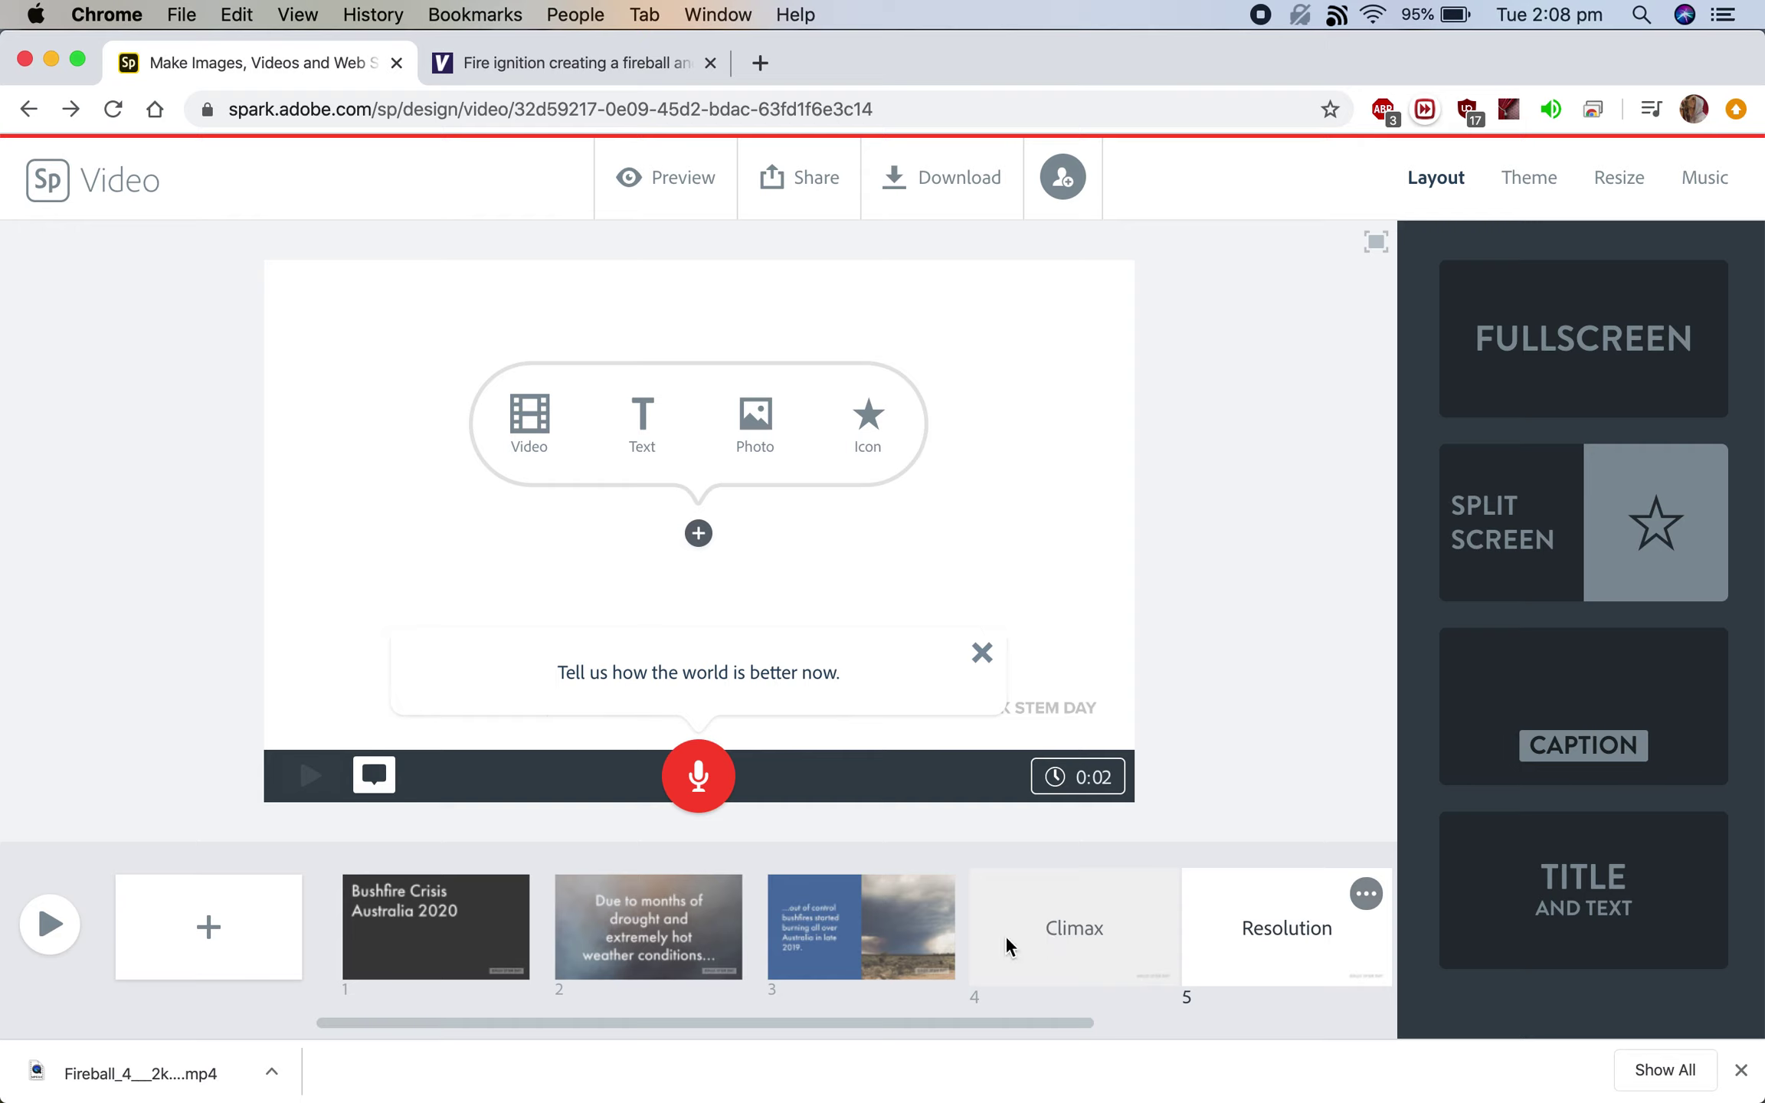
Step: Try to add the video C0054.MP4 from the Desktop to the Climax slide
click(1041, 925)
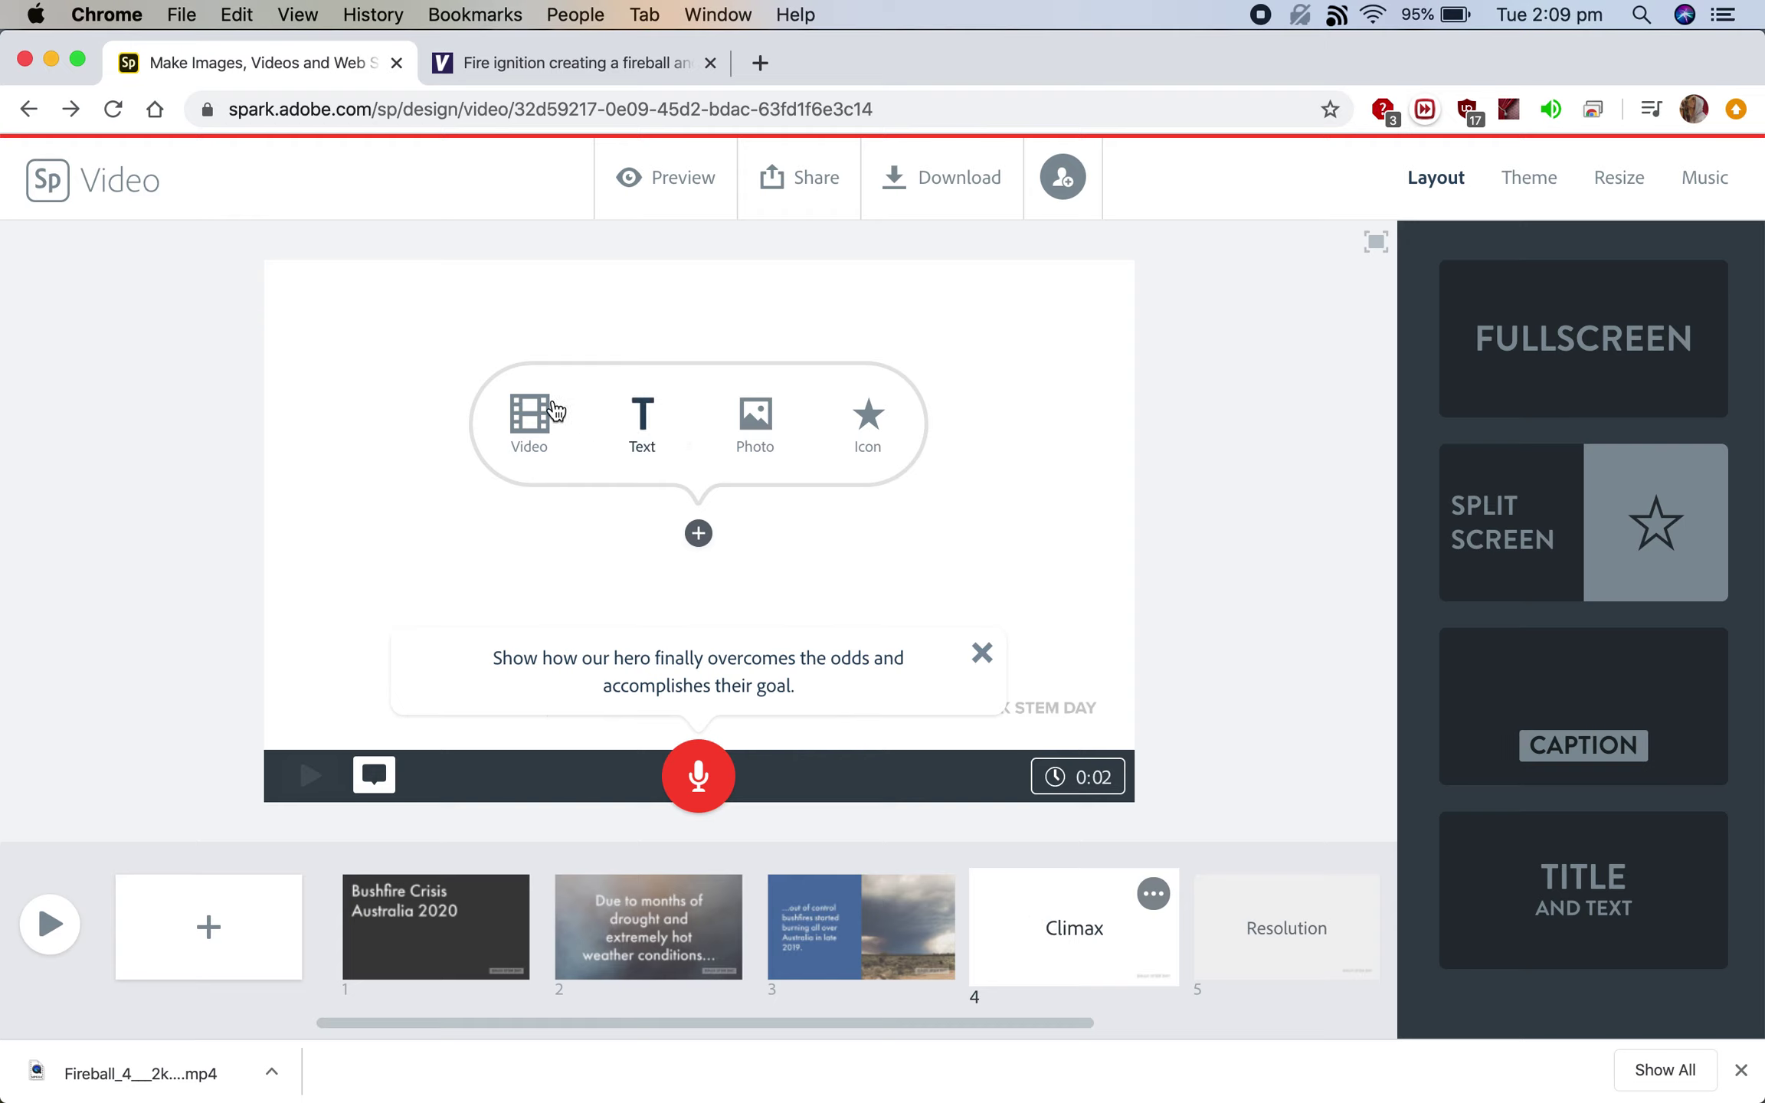
click(524, 412)
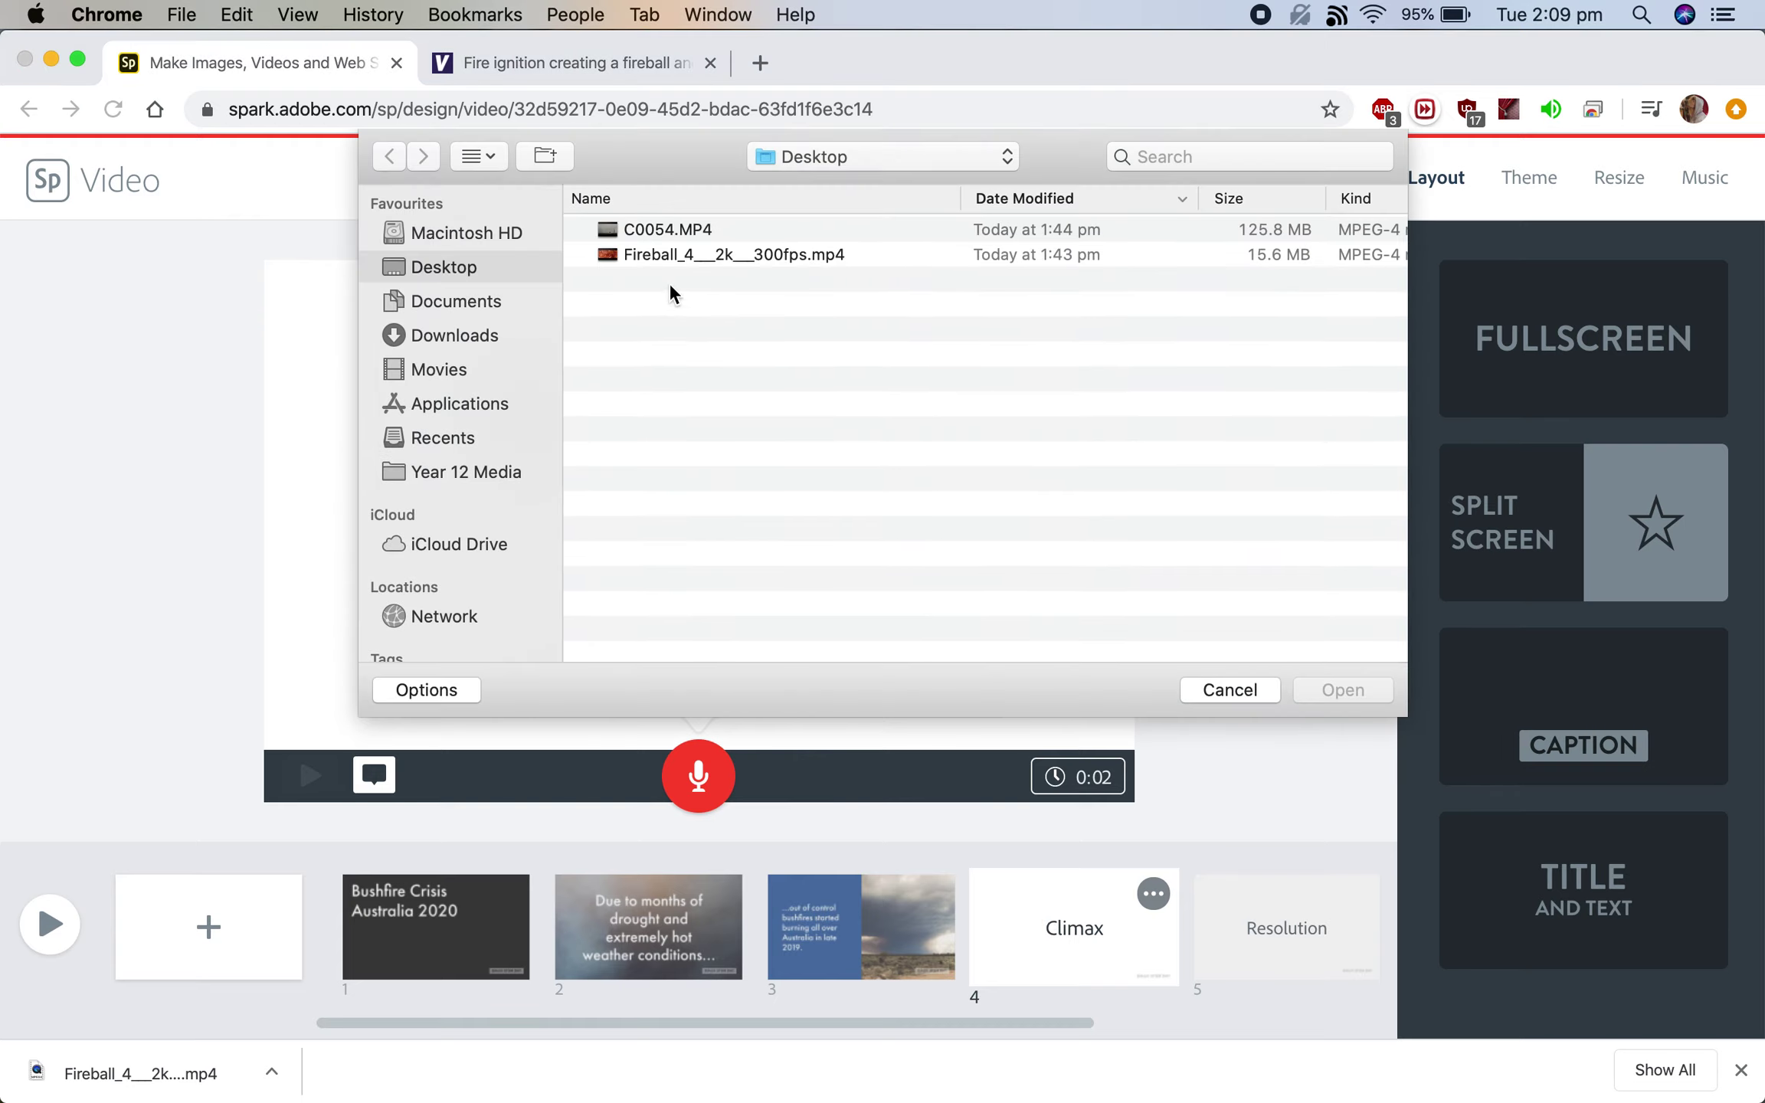
double_click(664, 226)
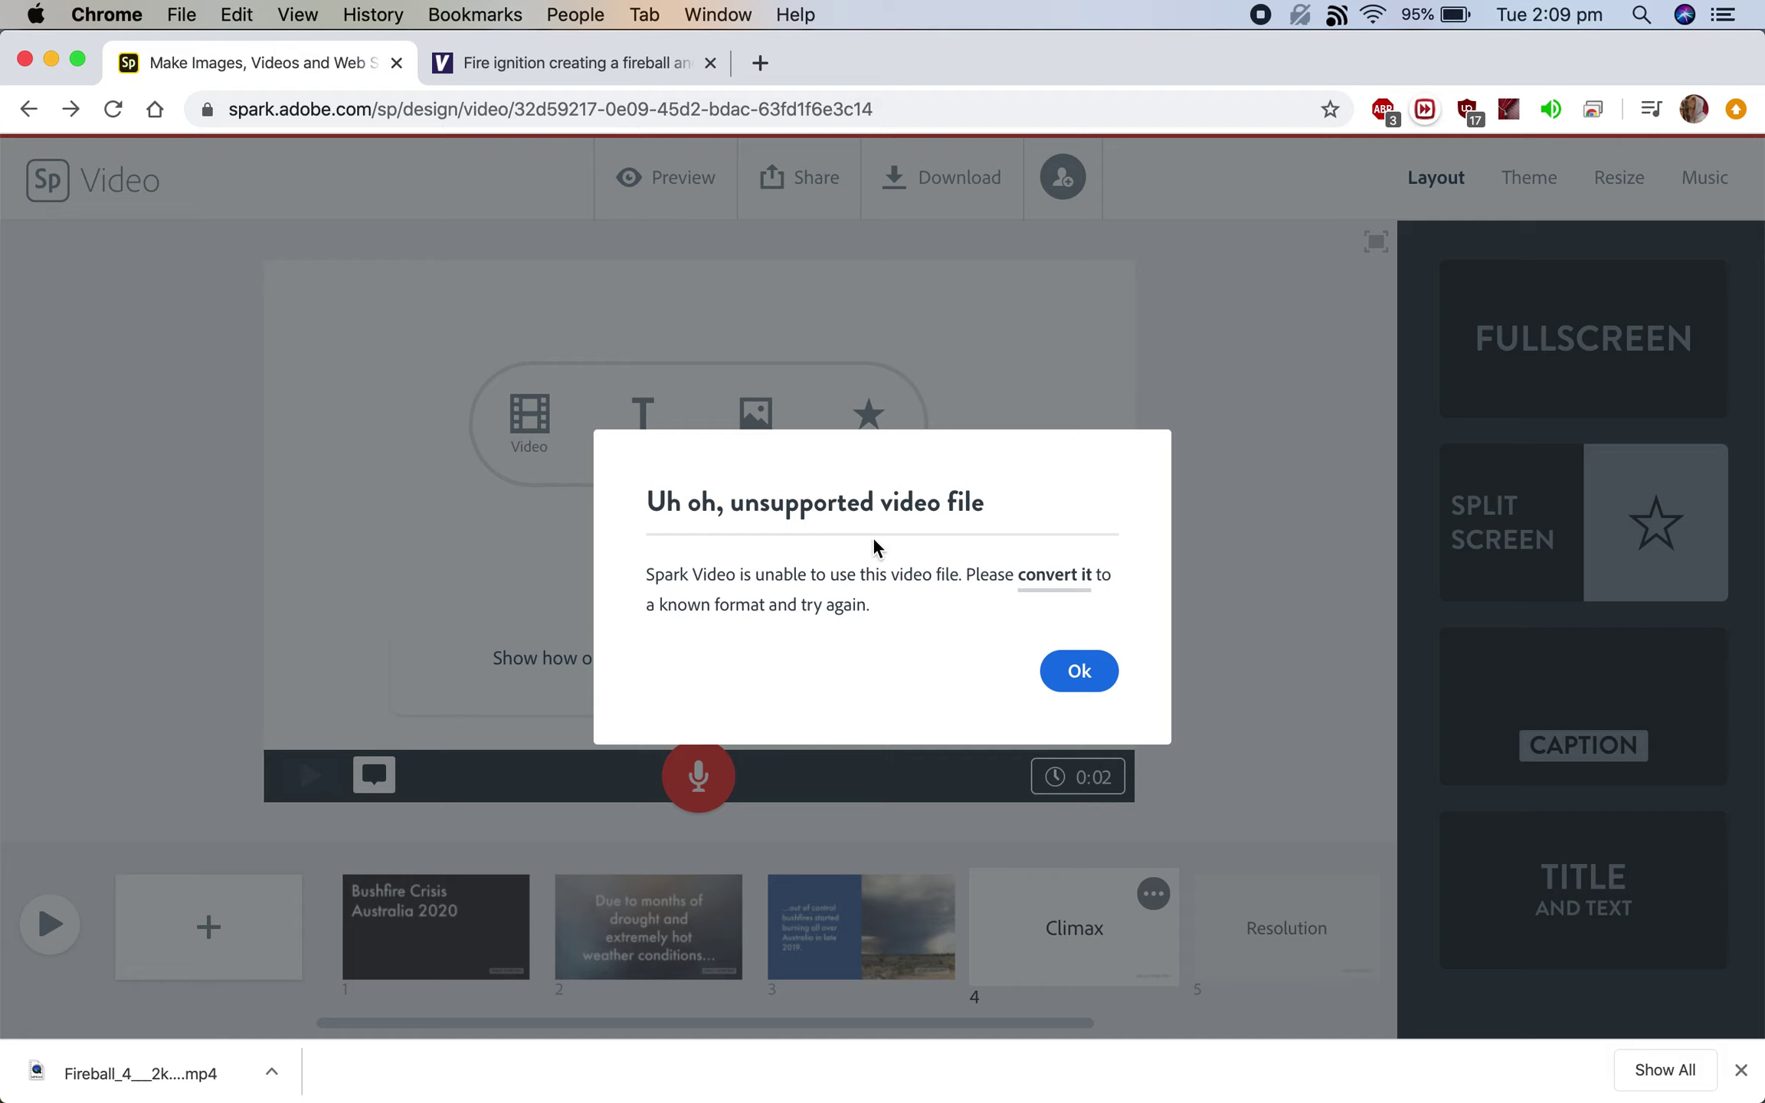
click(1076, 674)
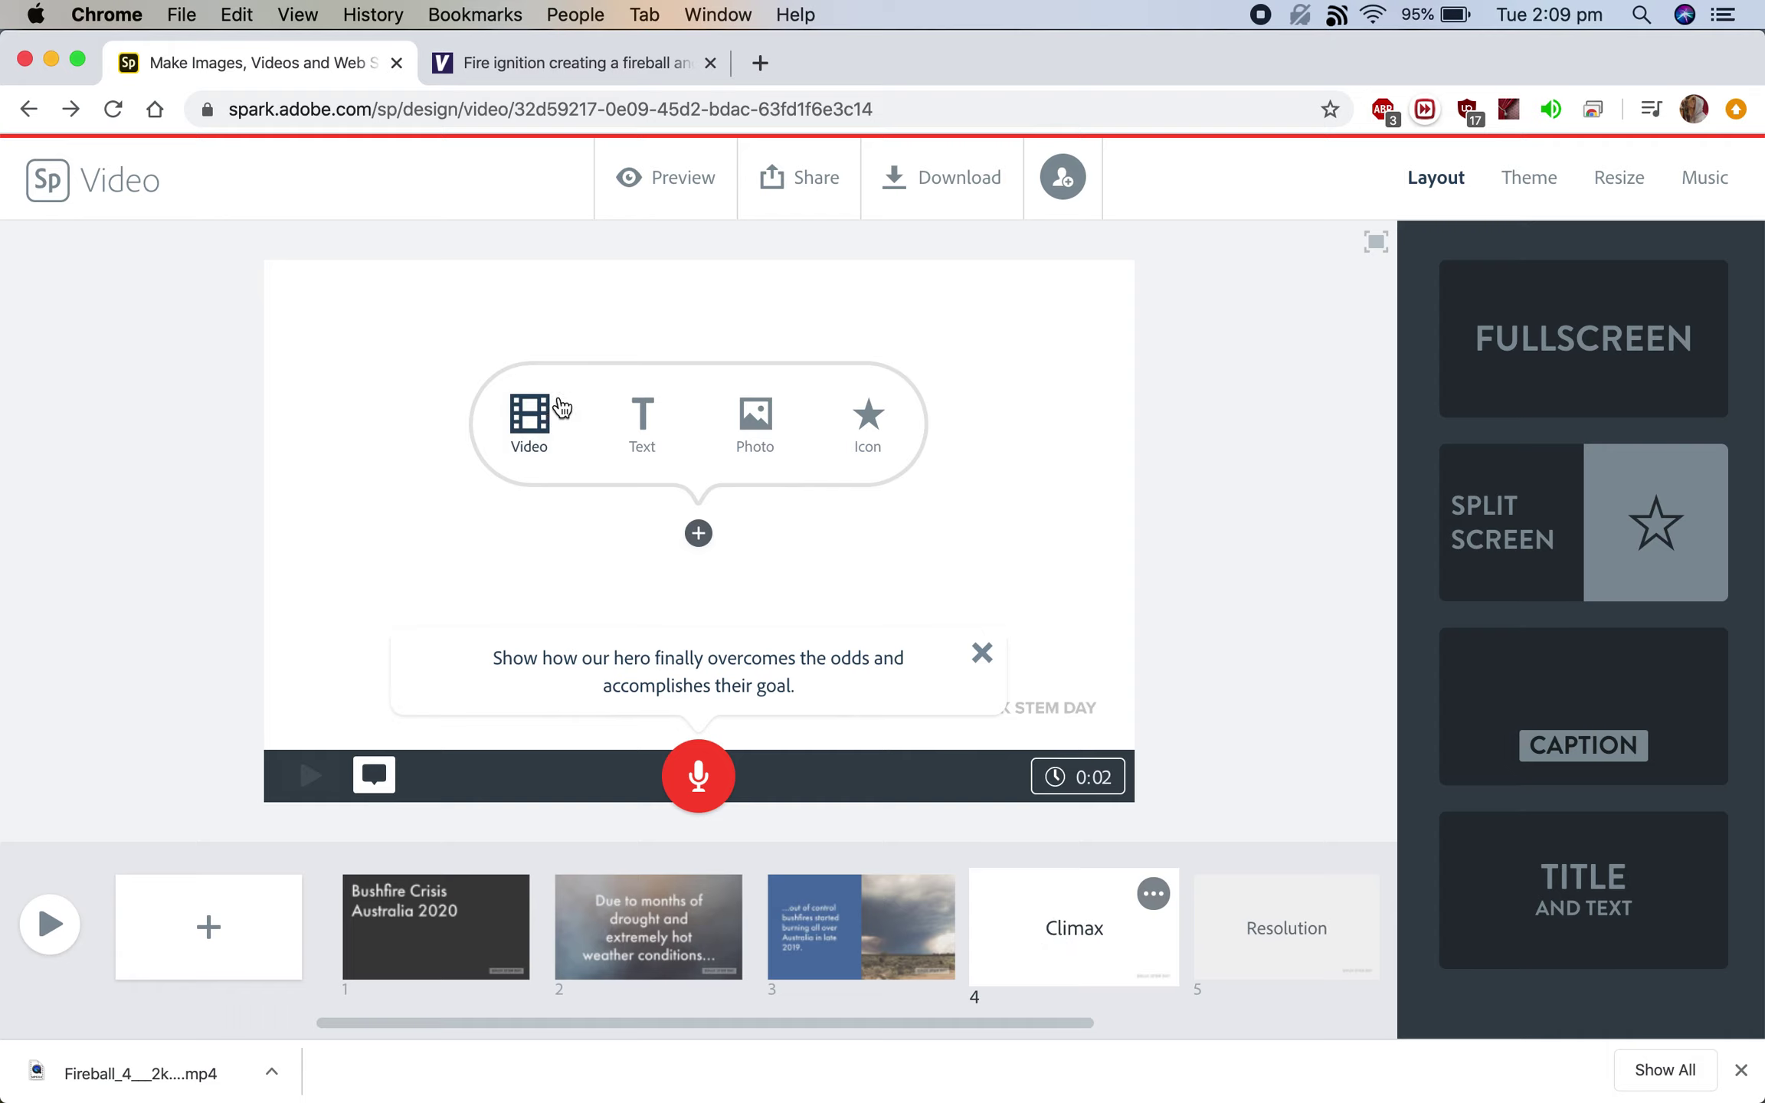
Step: Try to add C0054.MP4 to the Climax slide as an 8-second clip, then cancel saving it
click(537, 415)
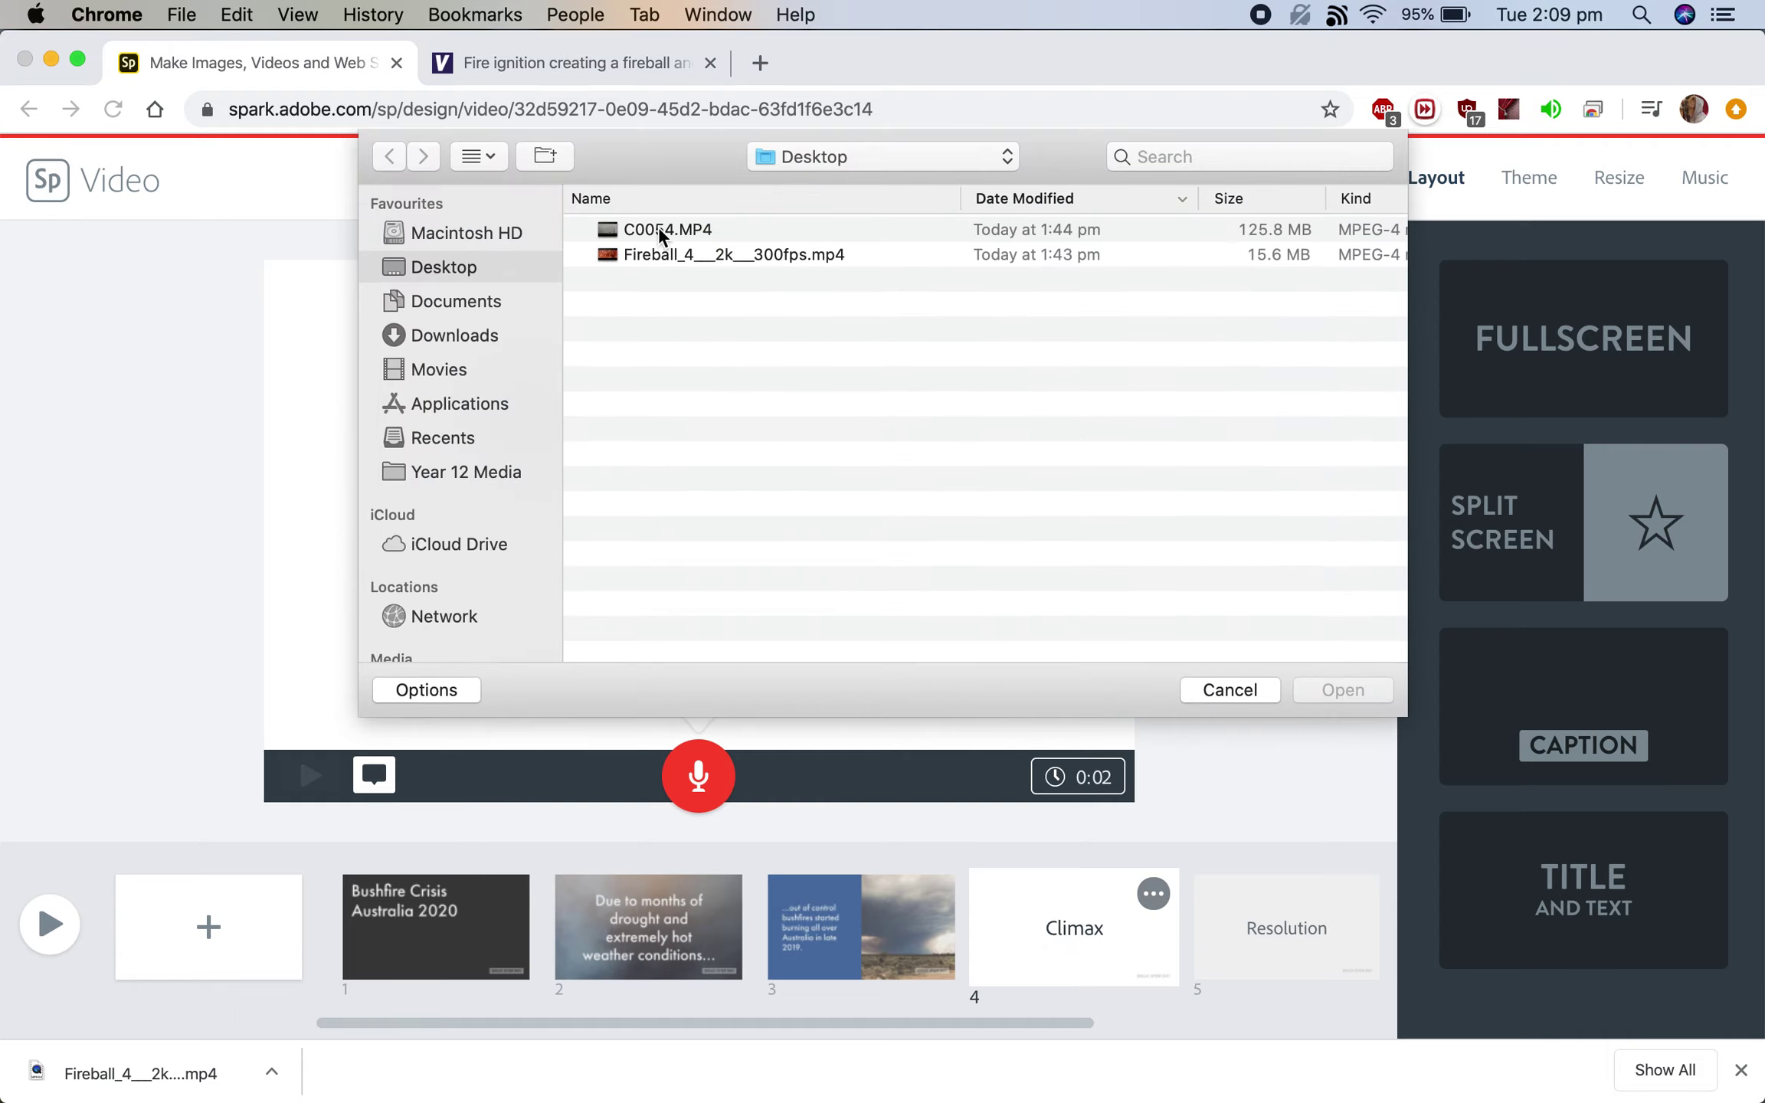
double_click(658, 229)
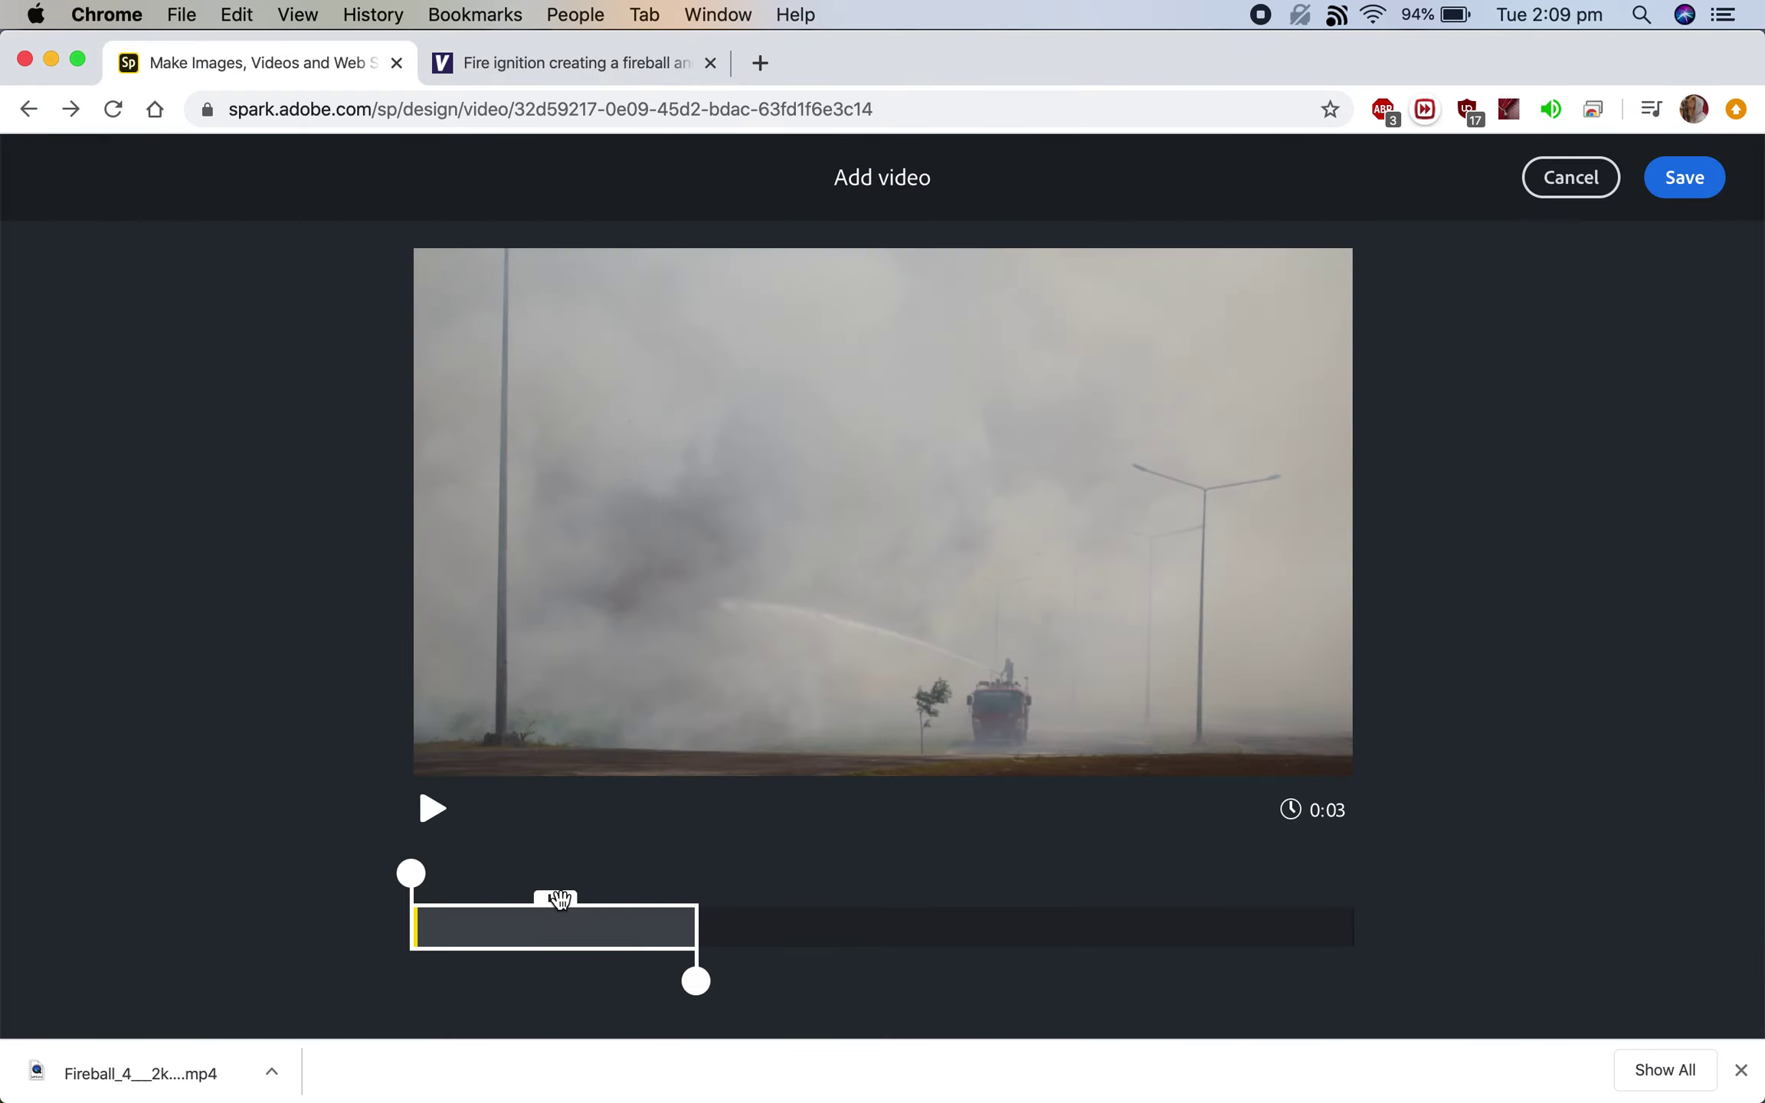
drag(550, 892, 612, 898)
drag(750, 982, 1218, 982)
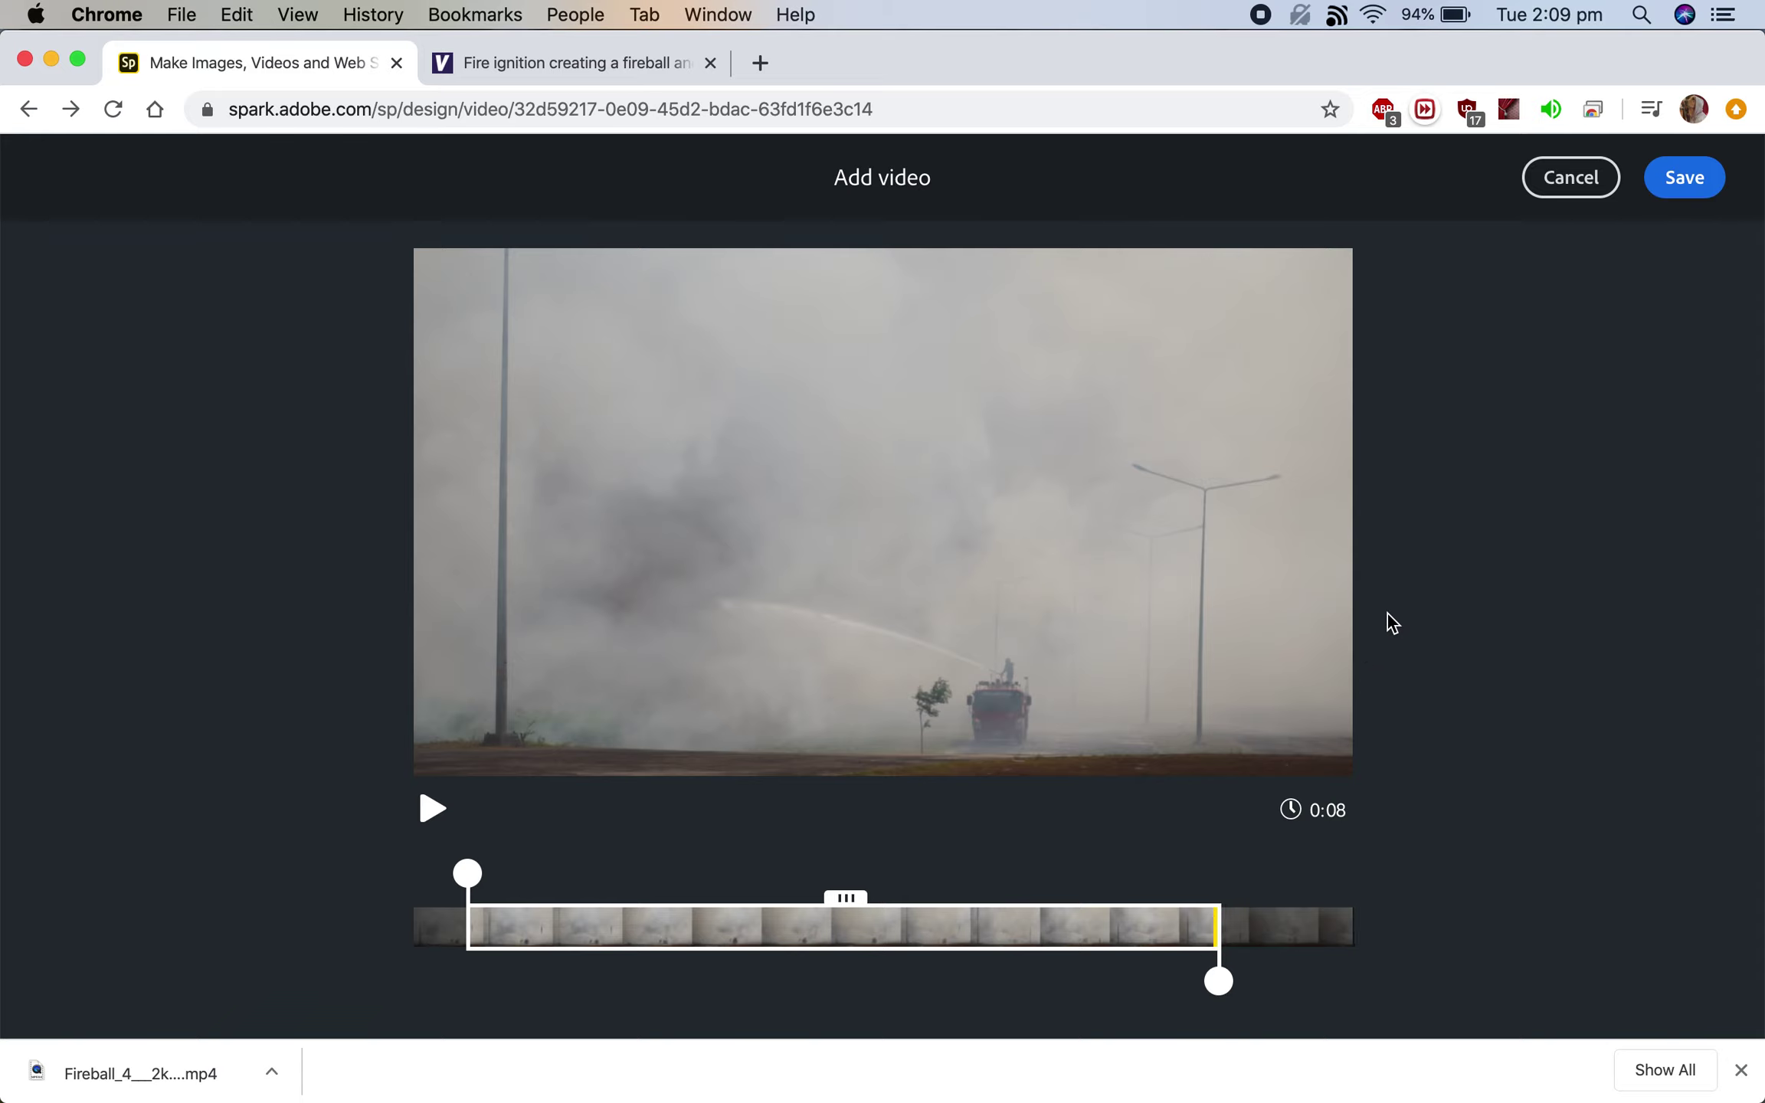
click(1686, 177)
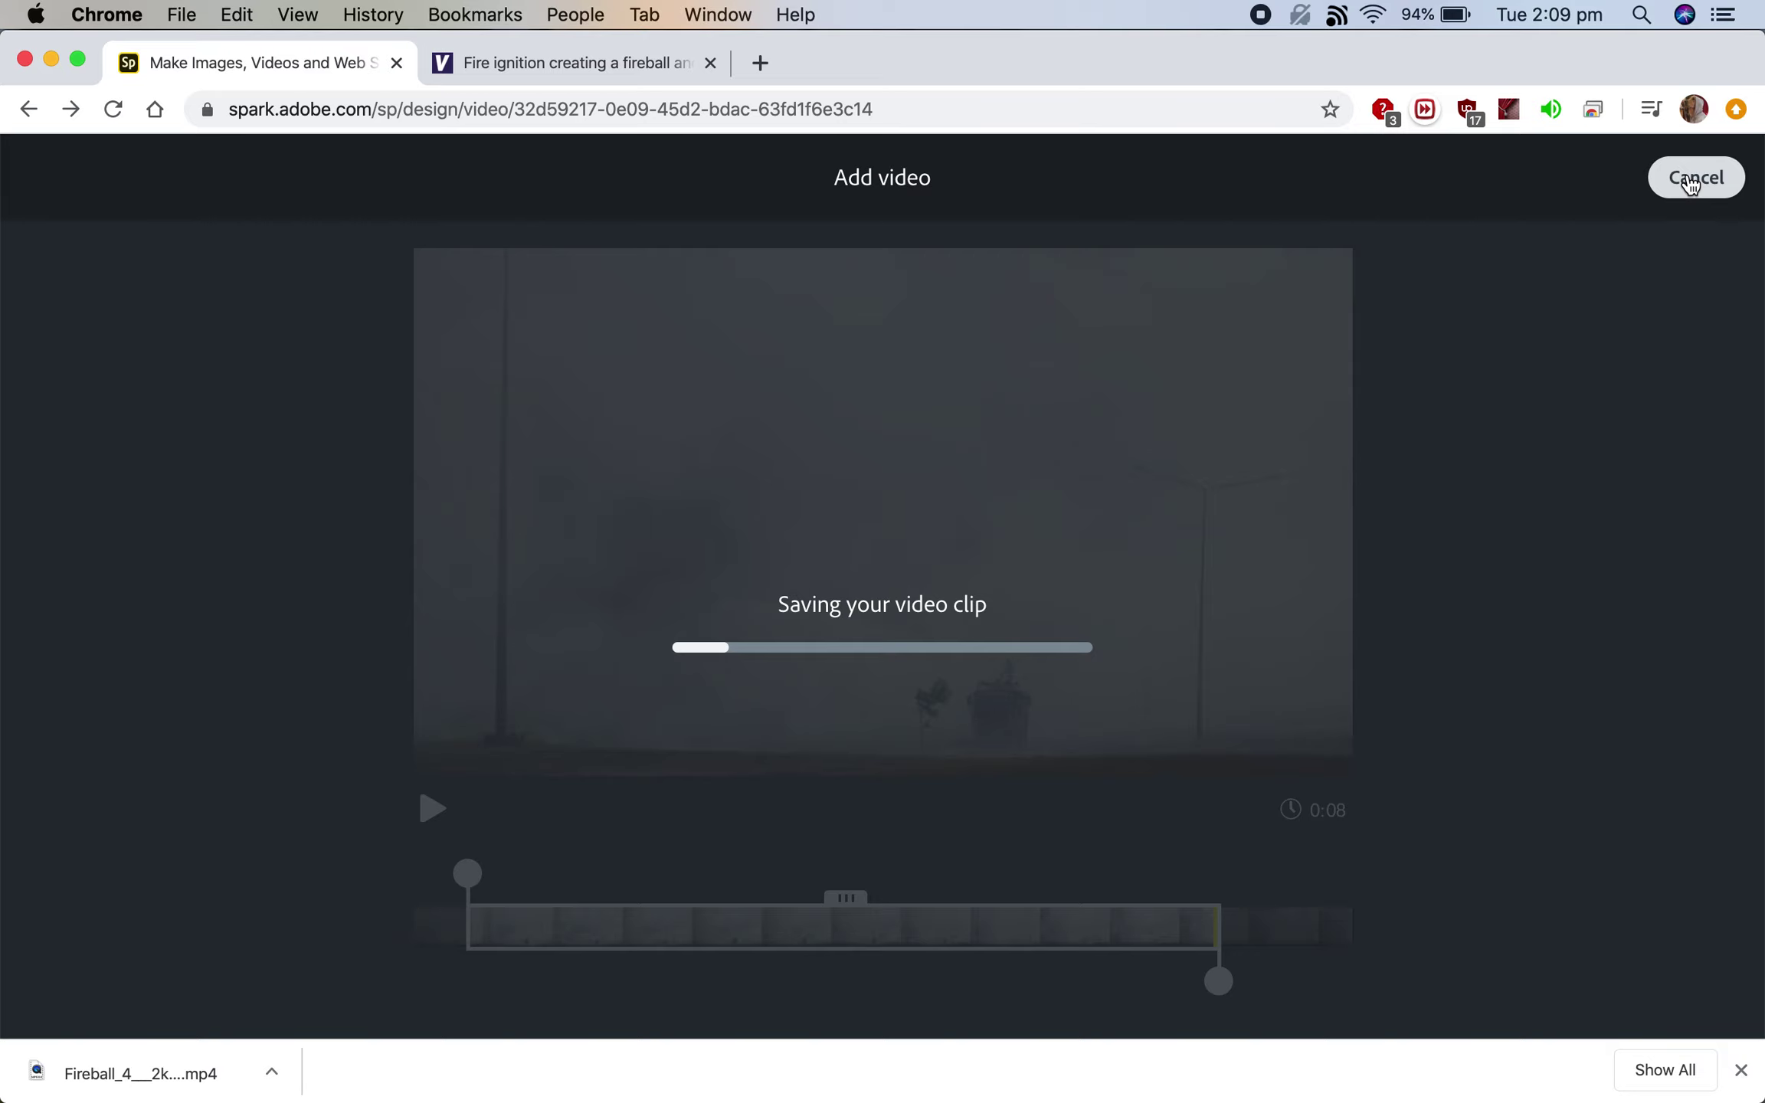
click(1691, 180)
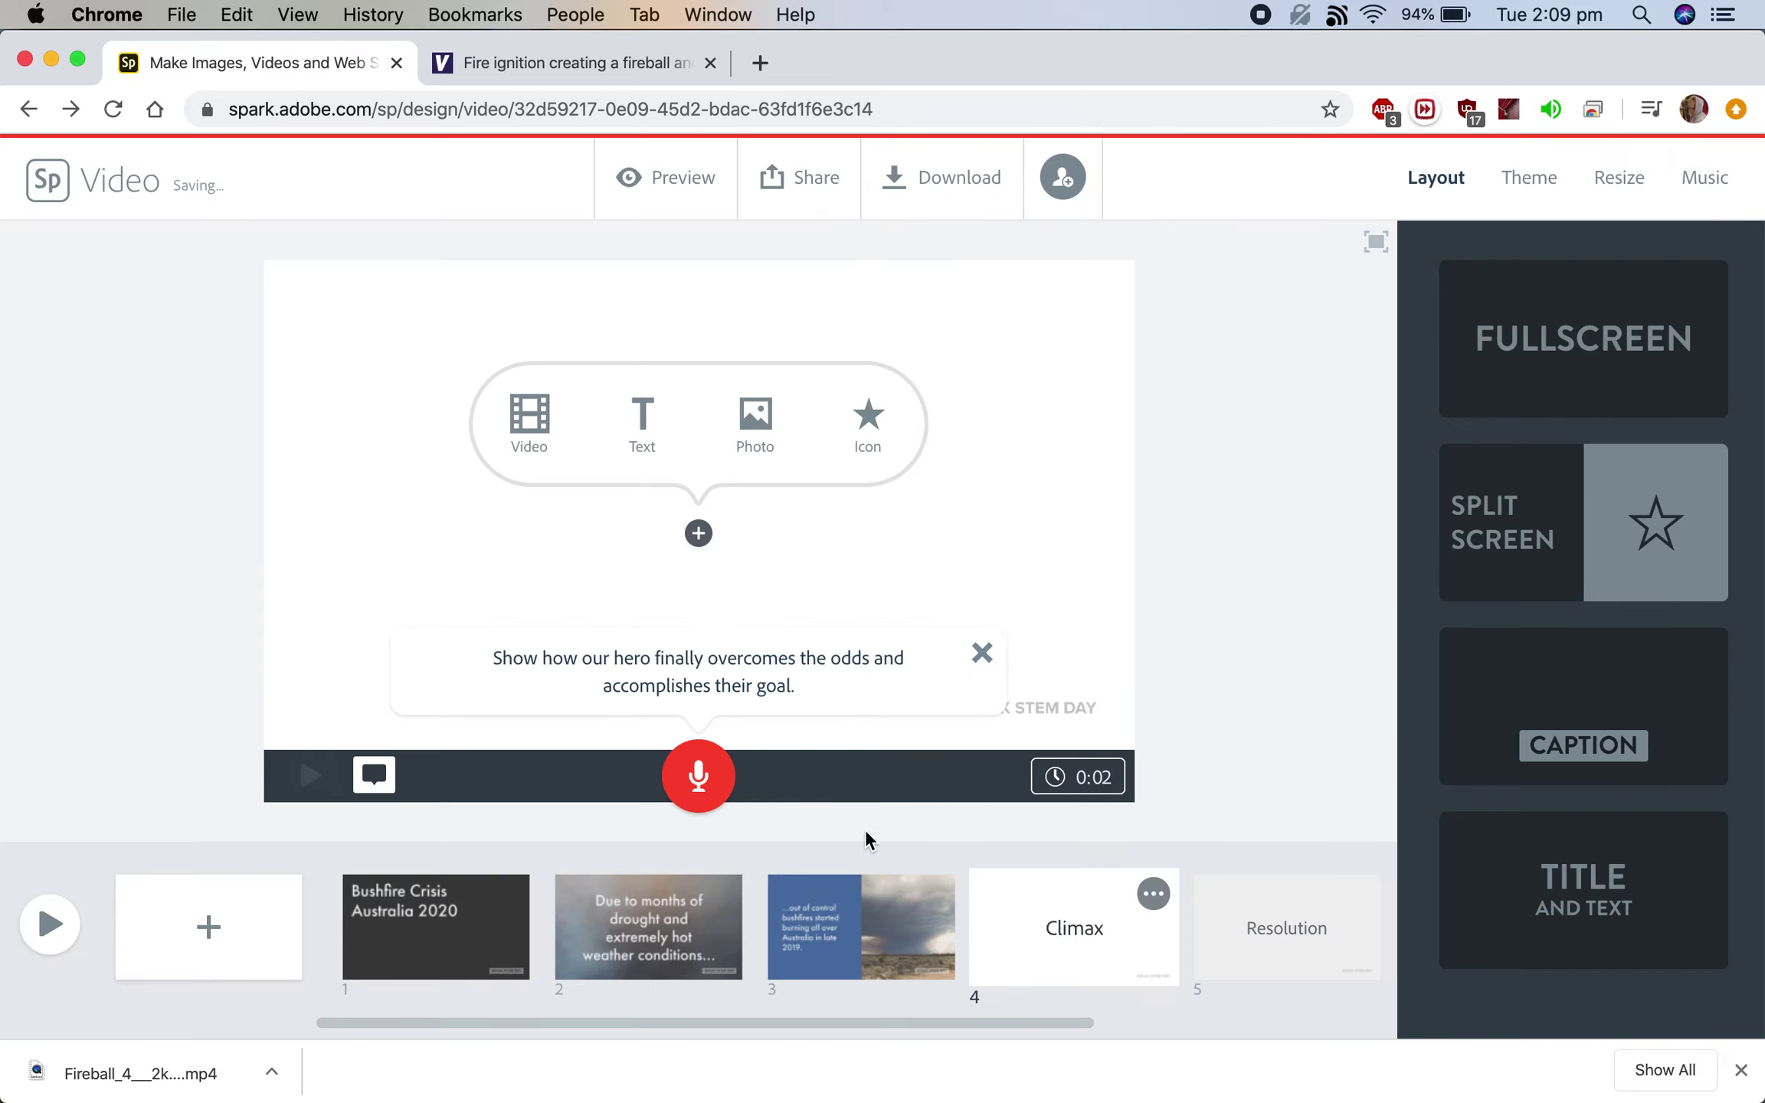
Step: Try to add C0054.MP4 to the Climax slide as a 3-second clip taken from the middle of the footage
click(529, 429)
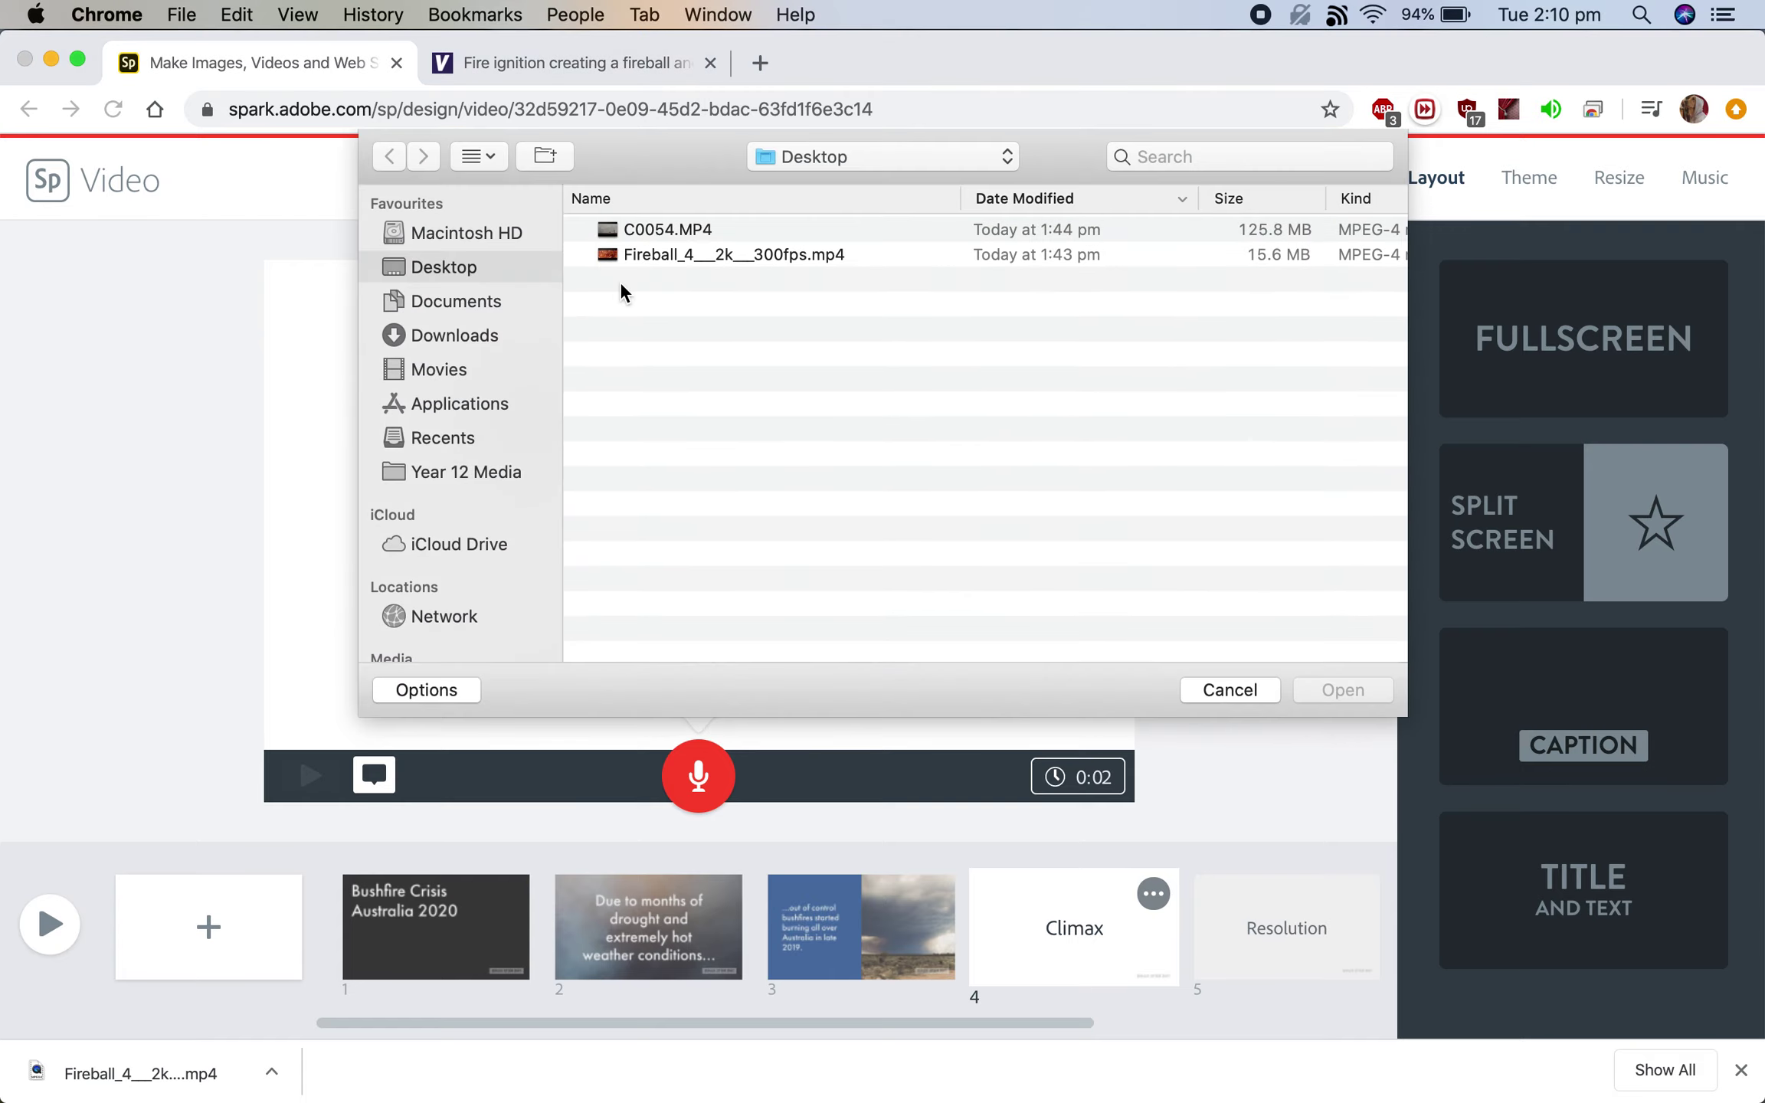
double_click(638, 230)
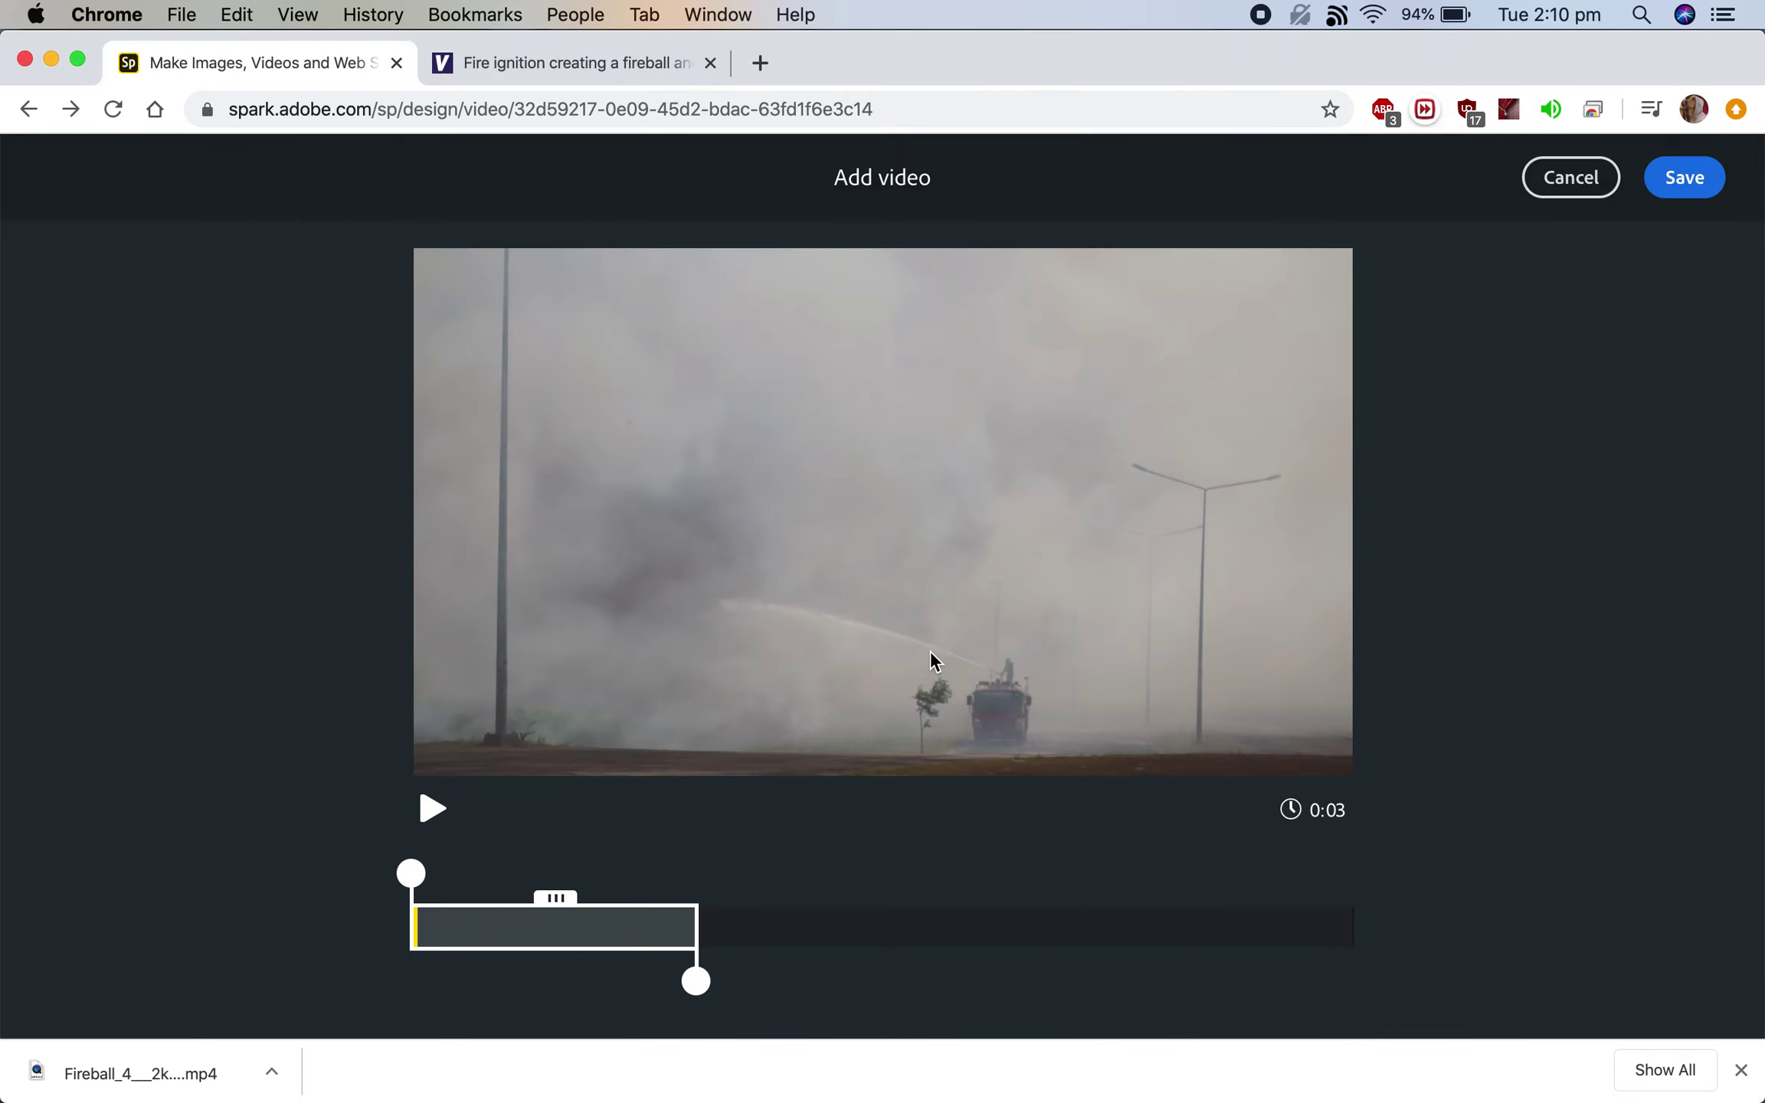
drag(552, 898, 841, 902)
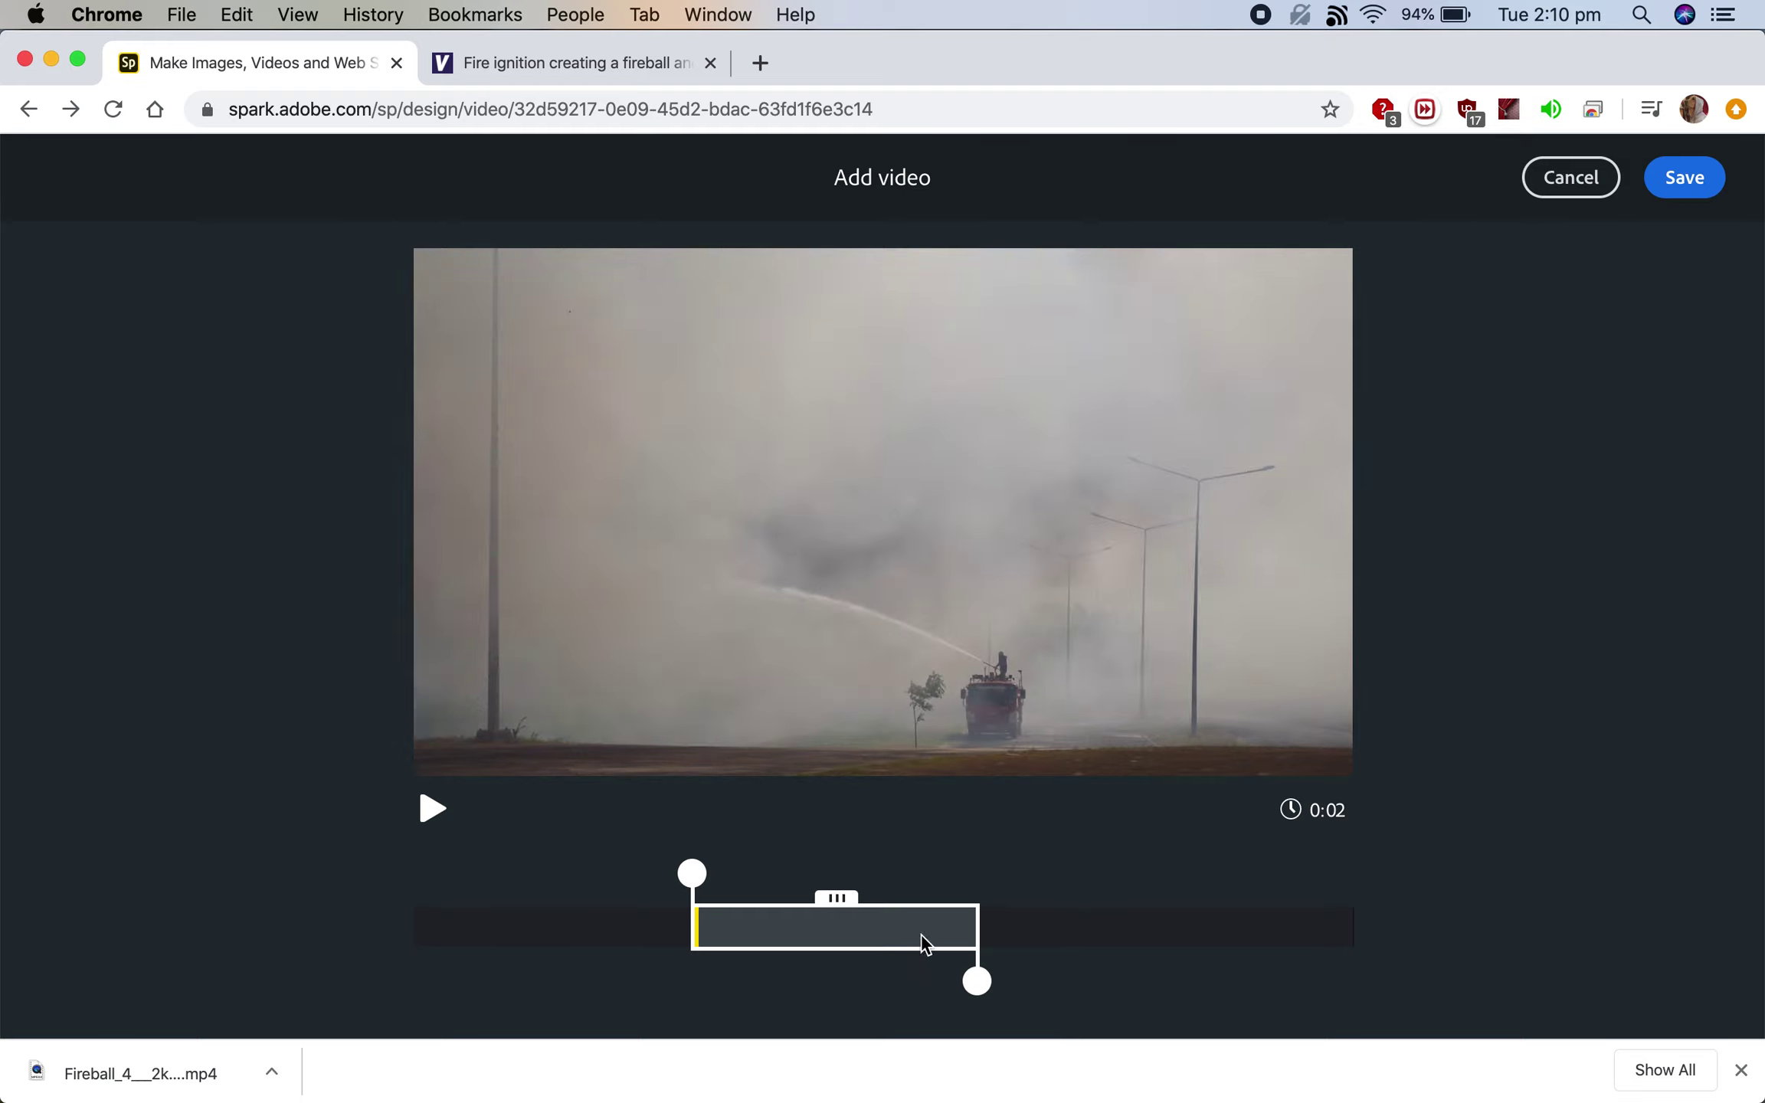
drag(984, 981, 1013, 979)
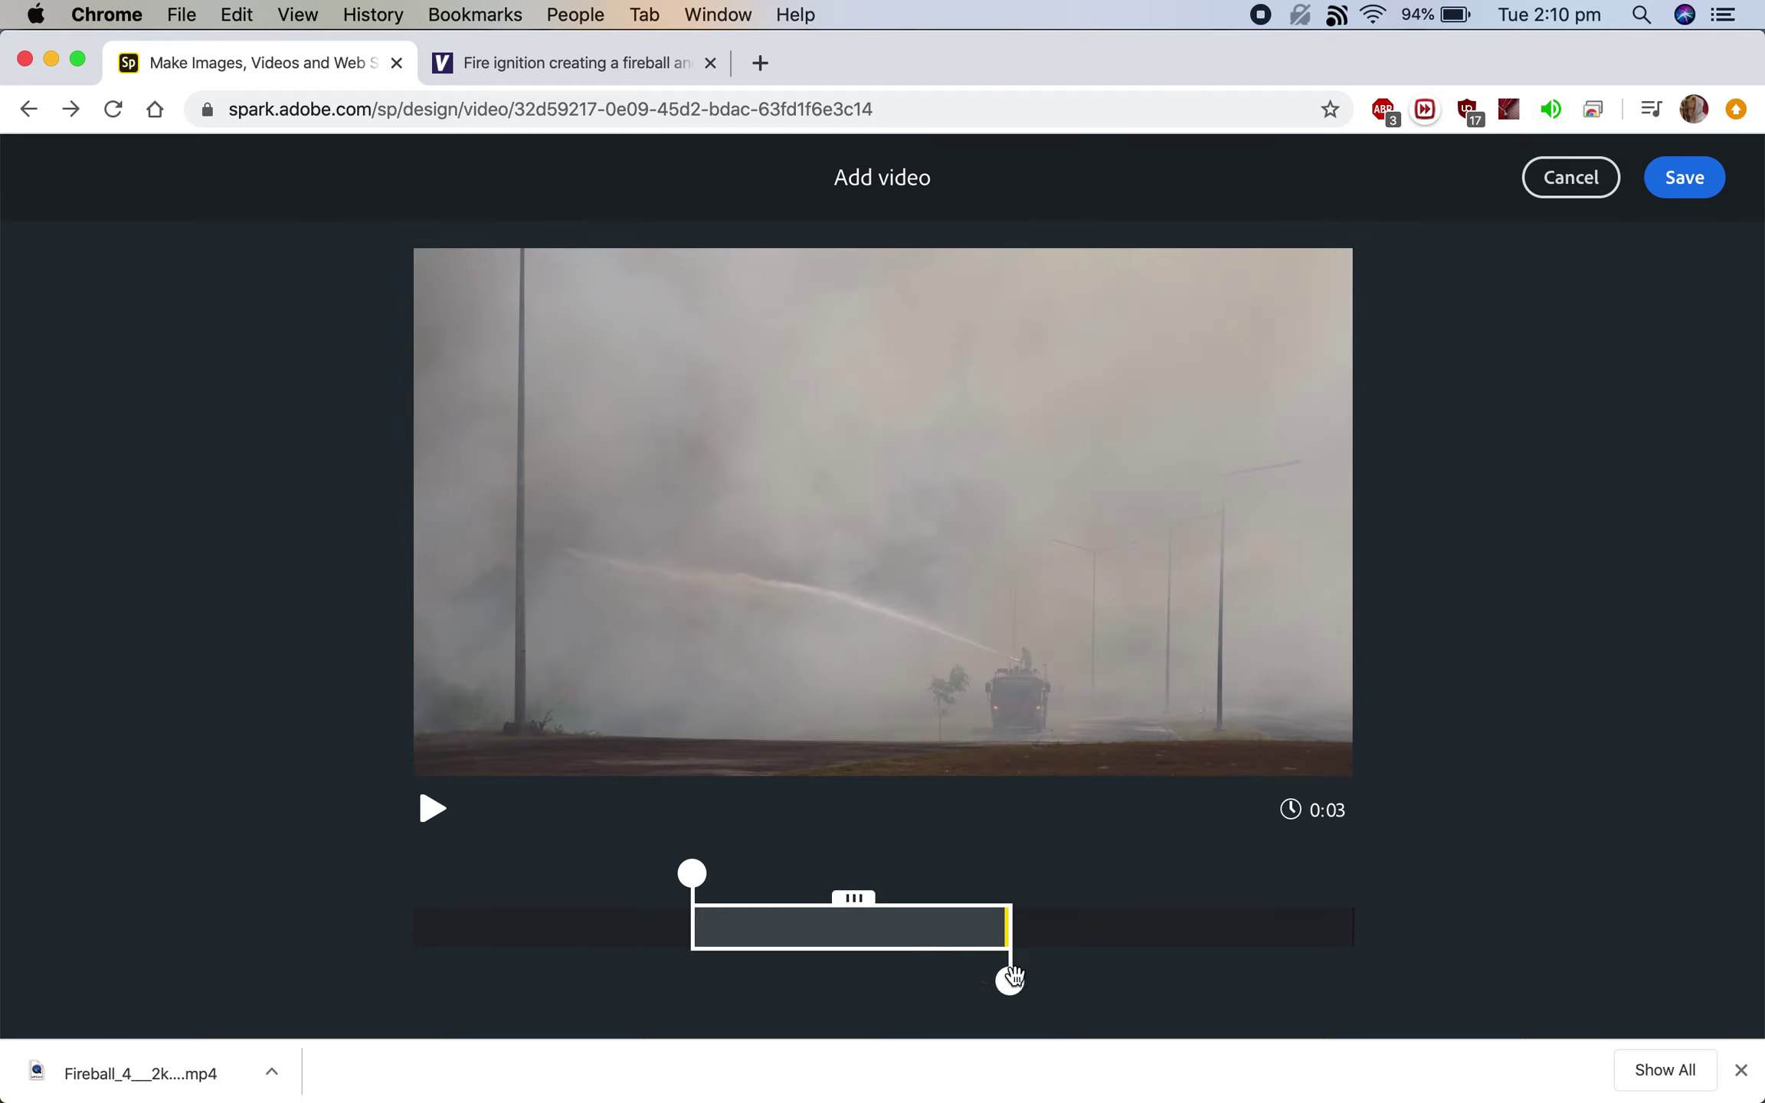
click(1681, 173)
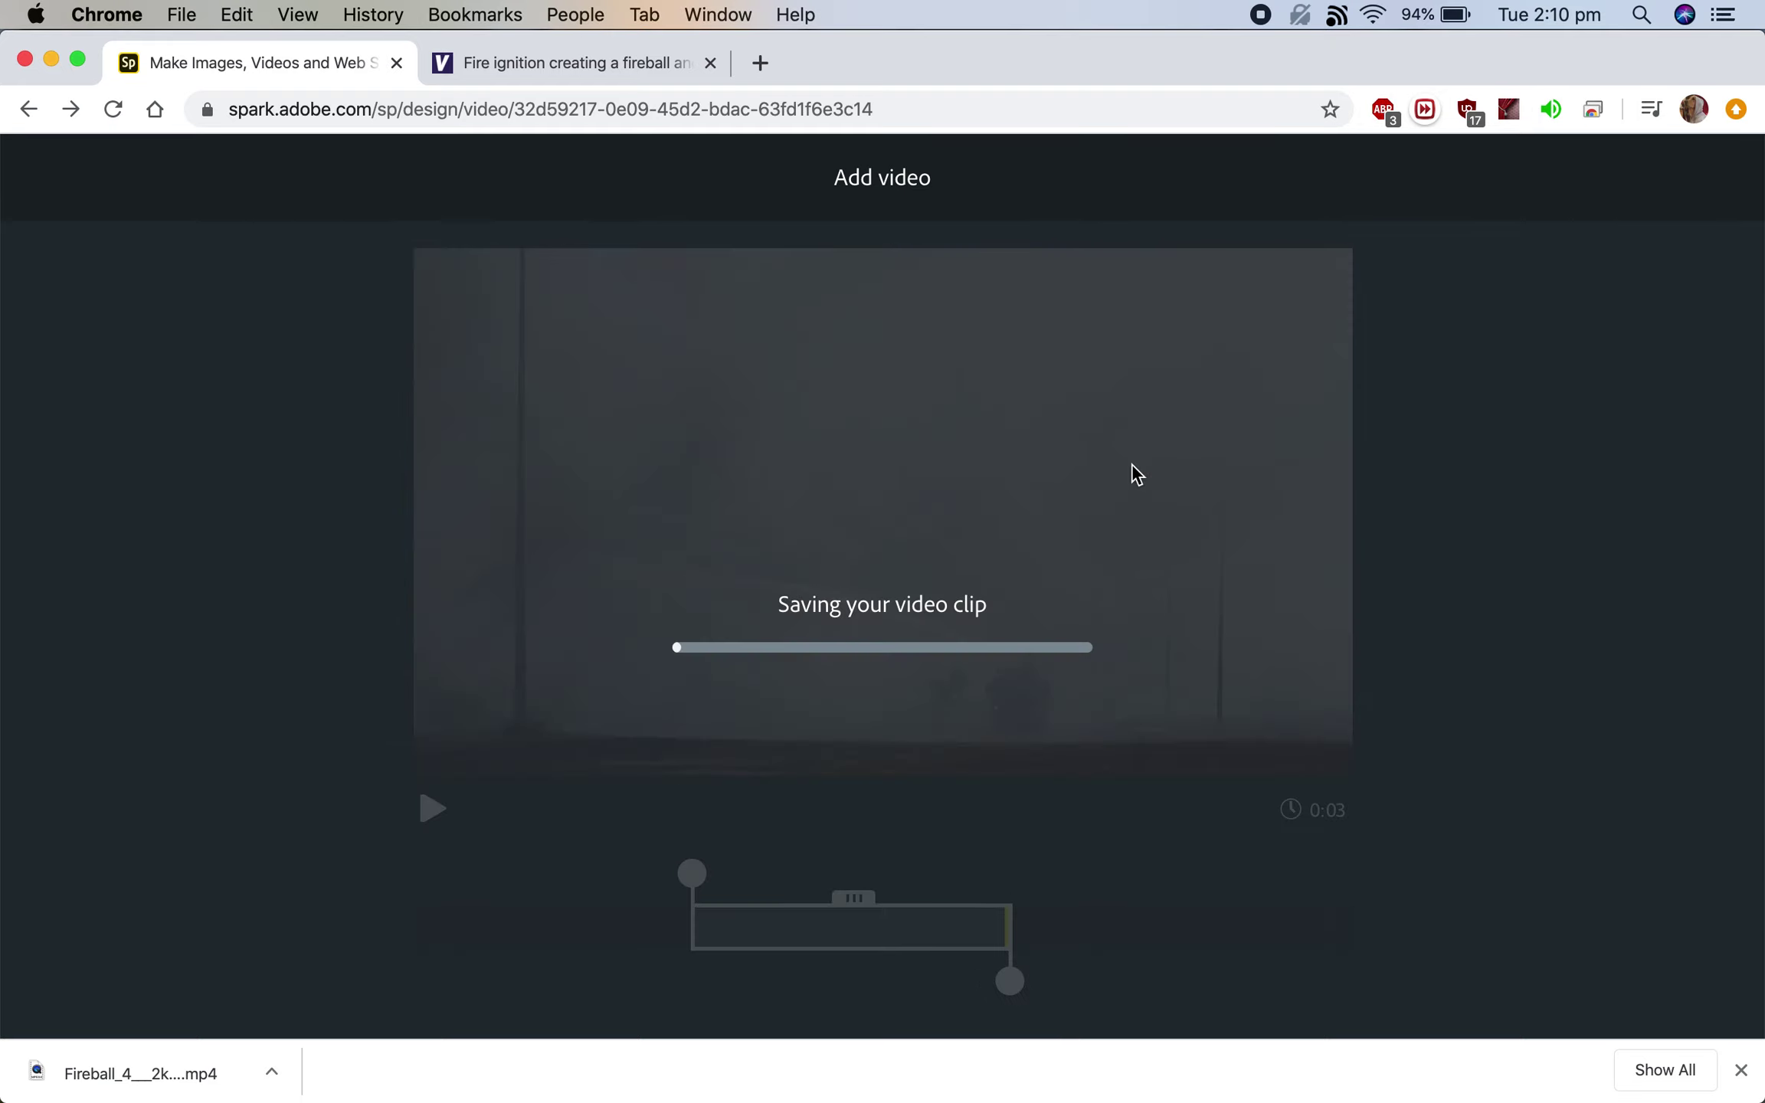
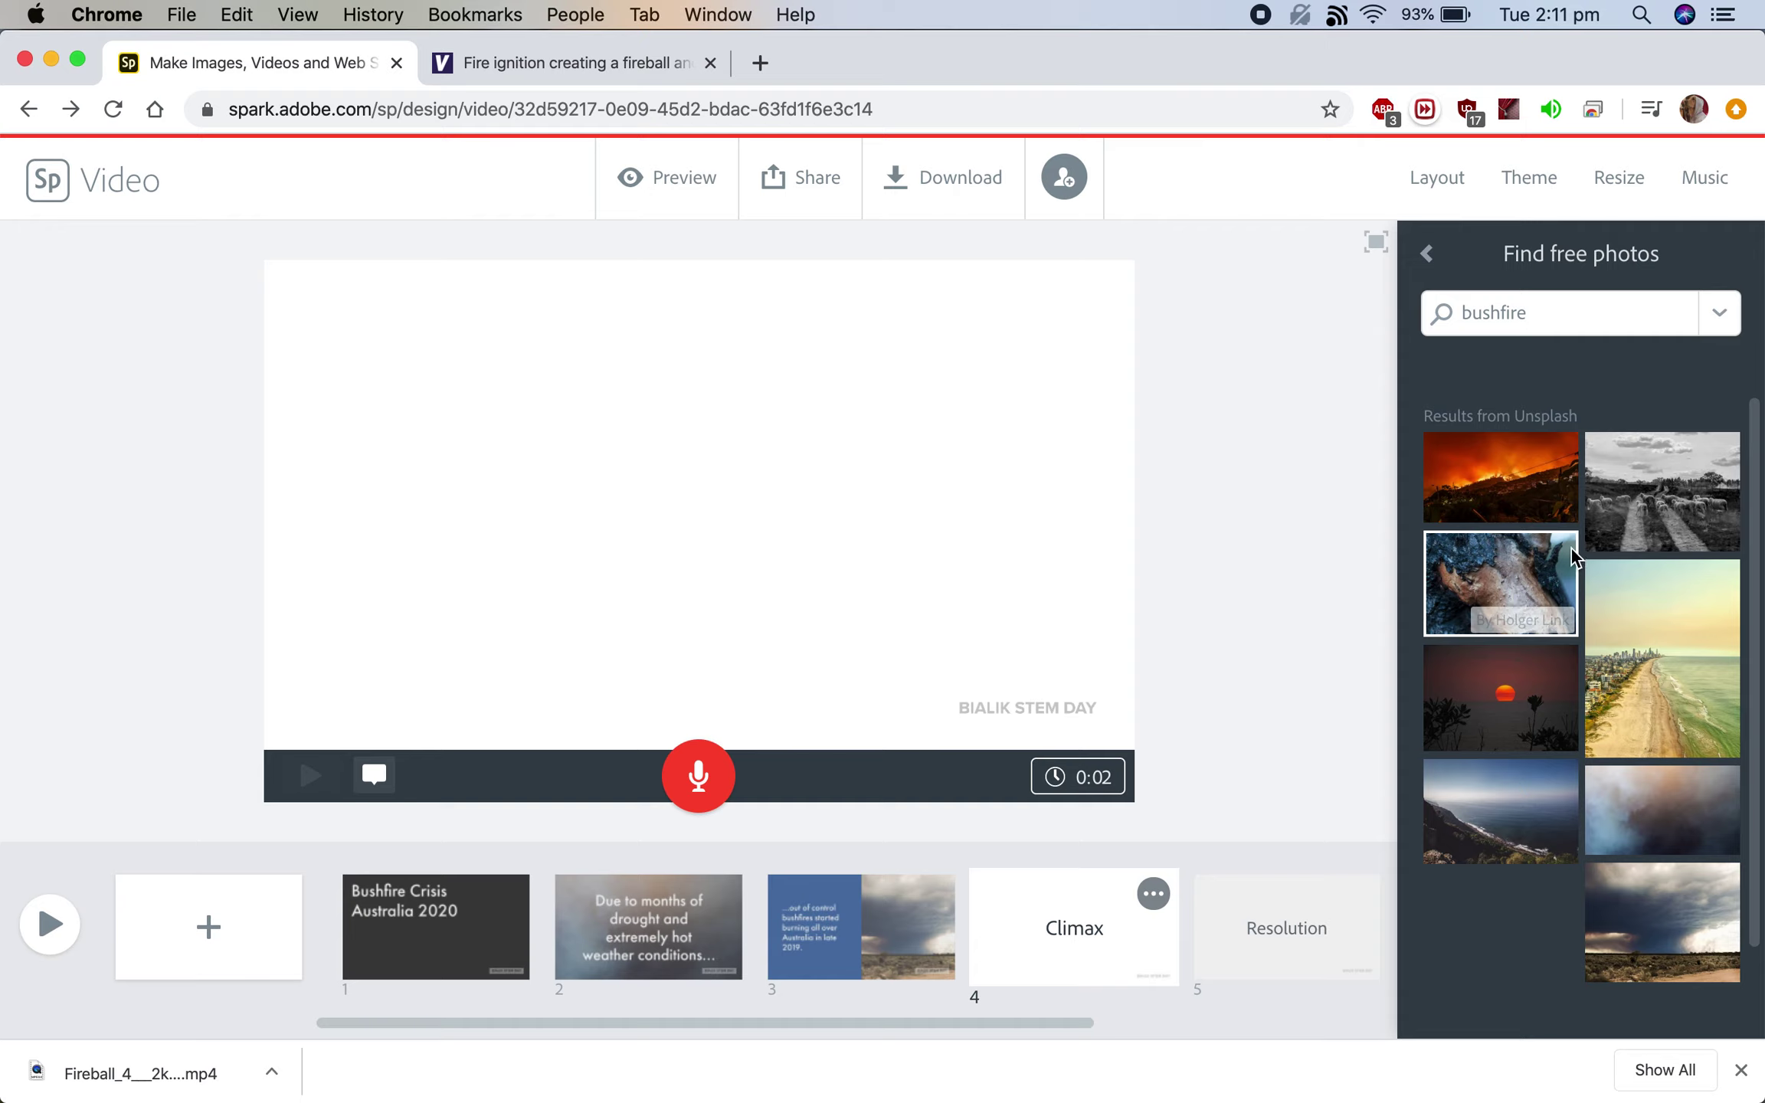
Step: Switch to the Resolution slide and back to the empty Climax slide to restore its content choices
click(1031, 949)
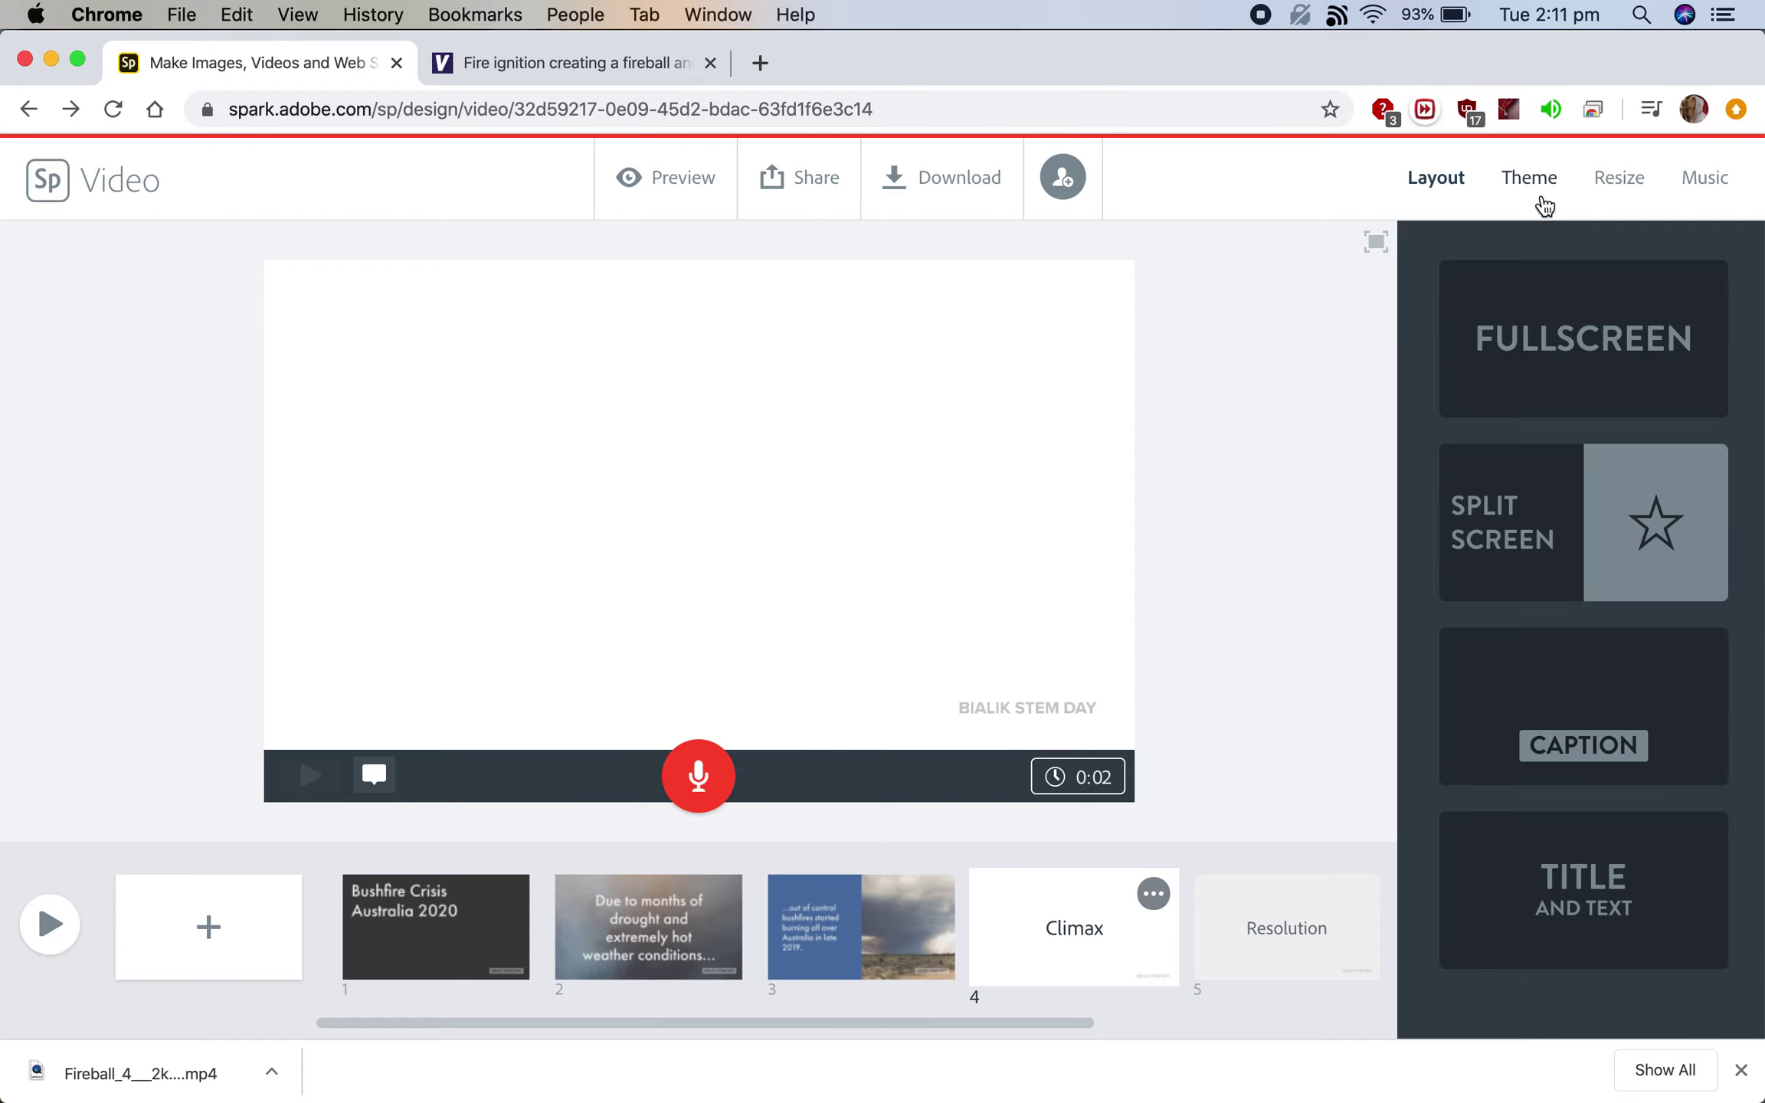
click(1022, 918)
click(684, 491)
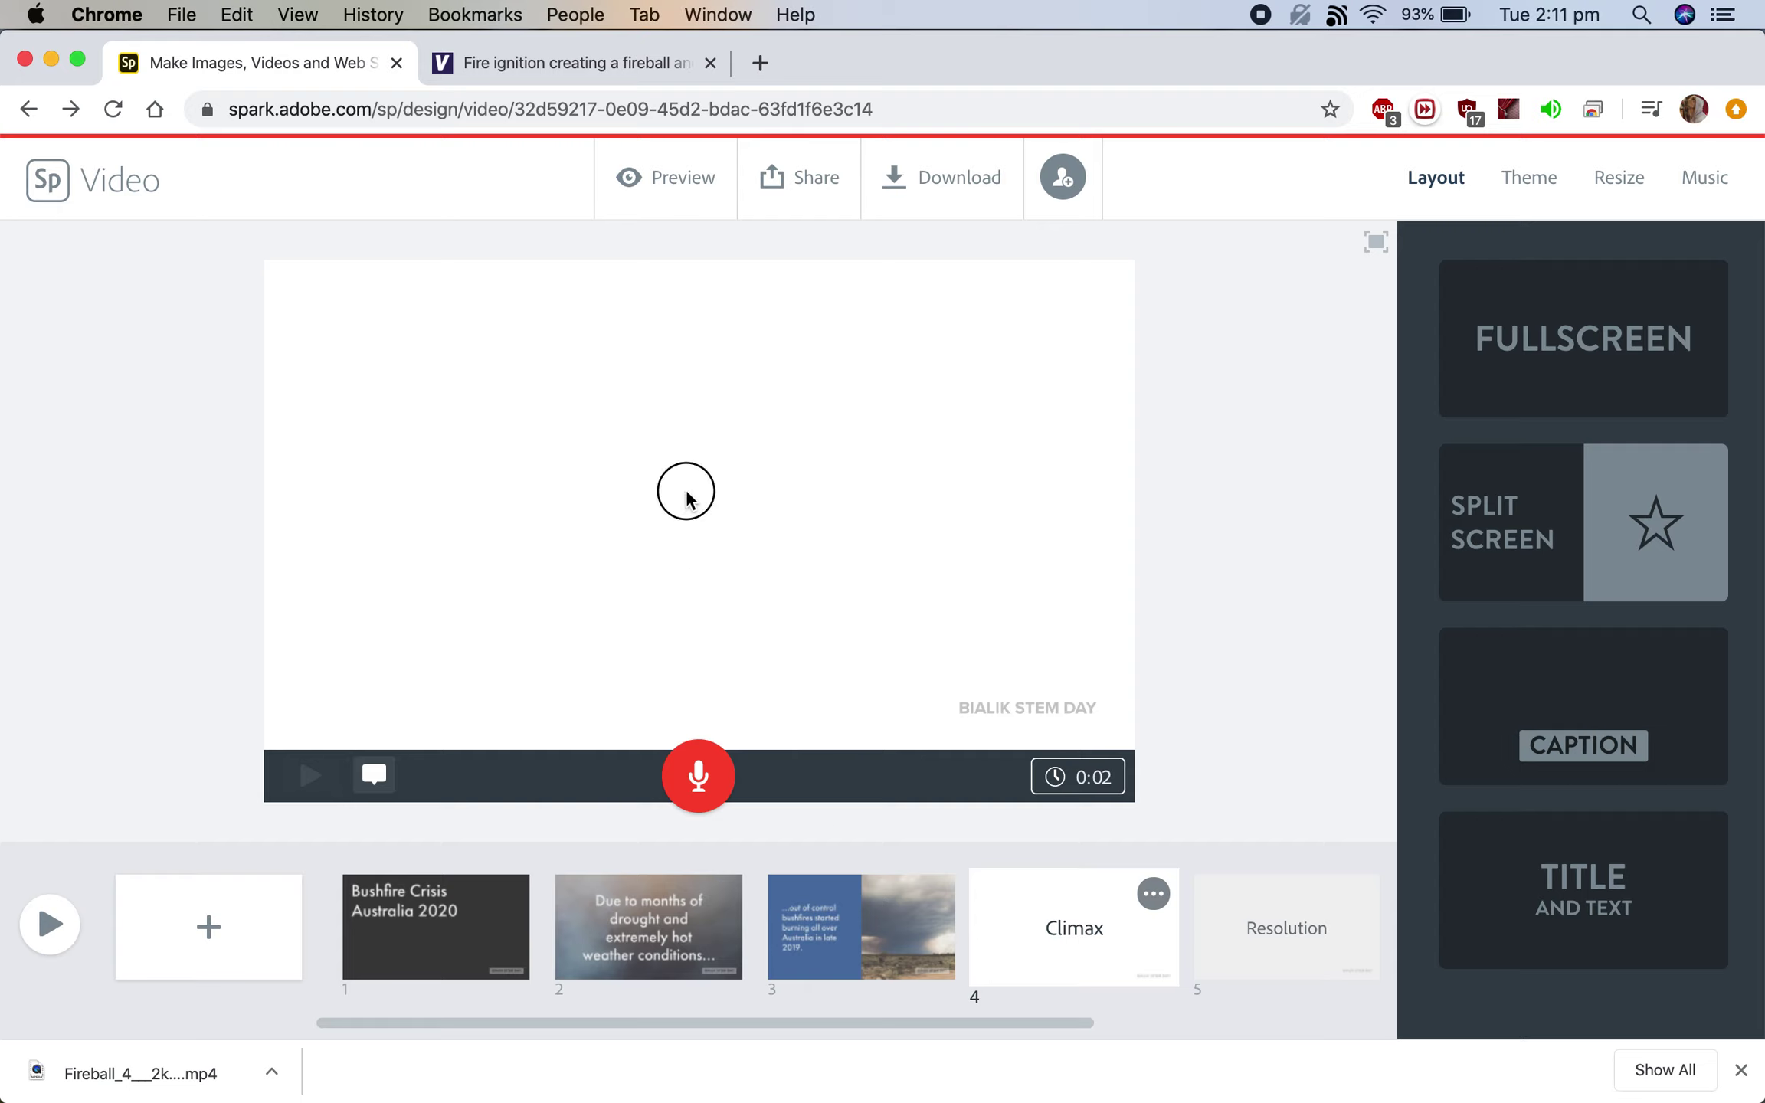
click(1339, 973)
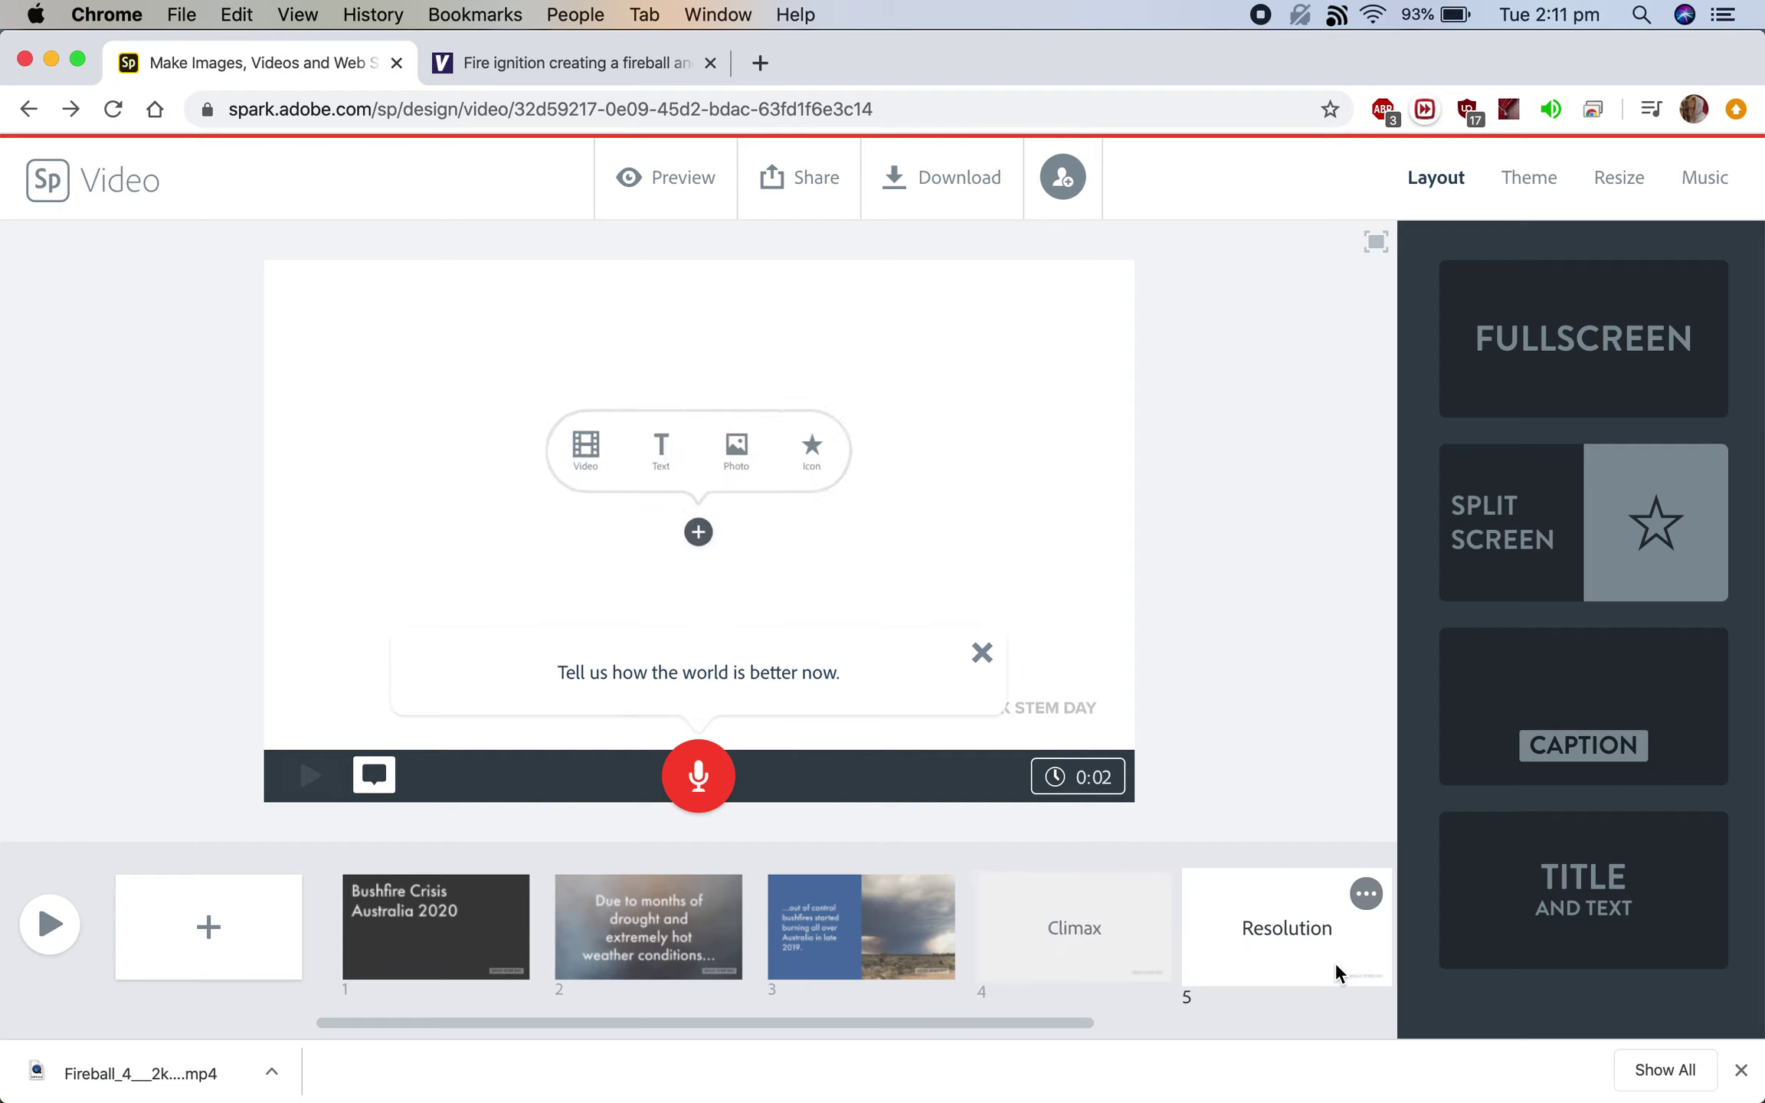
click(1162, 953)
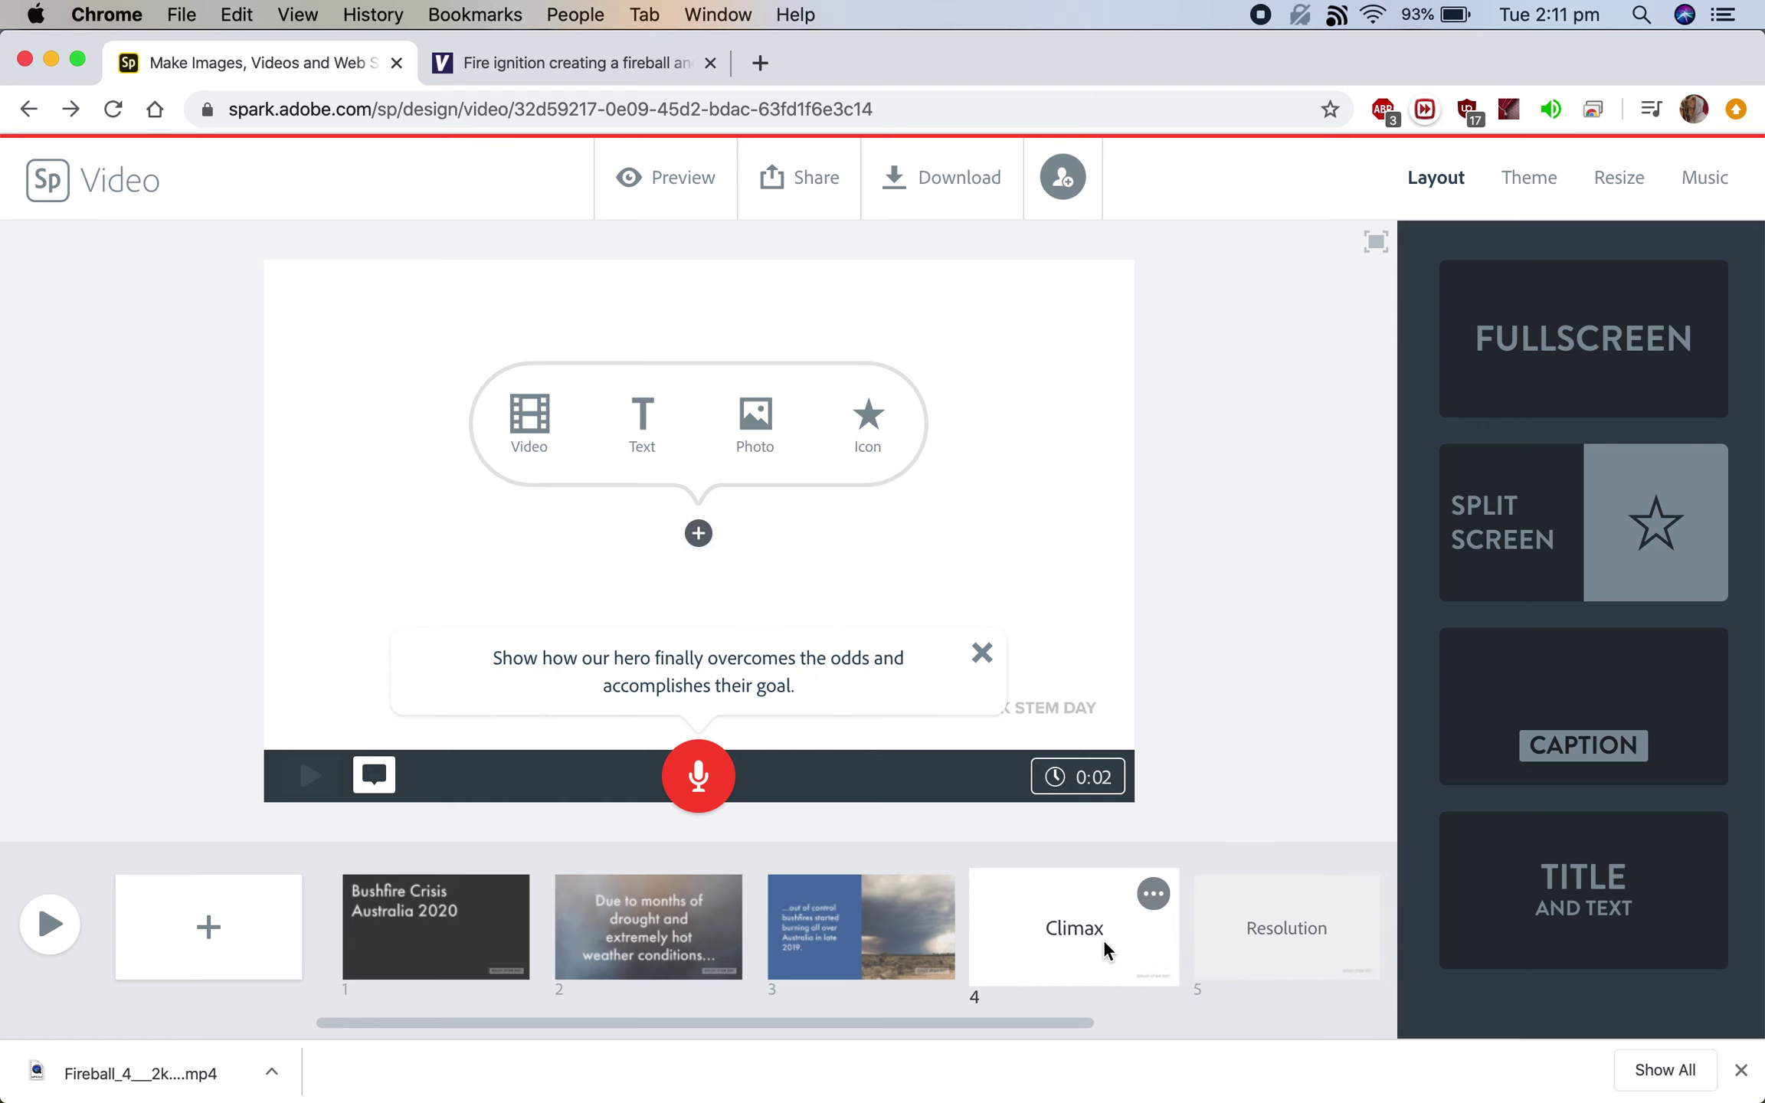
Step: Fill the Climax slide with the free bushfire photo of charred tree bark and set the slide's duration to 8 seconds
click(745, 442)
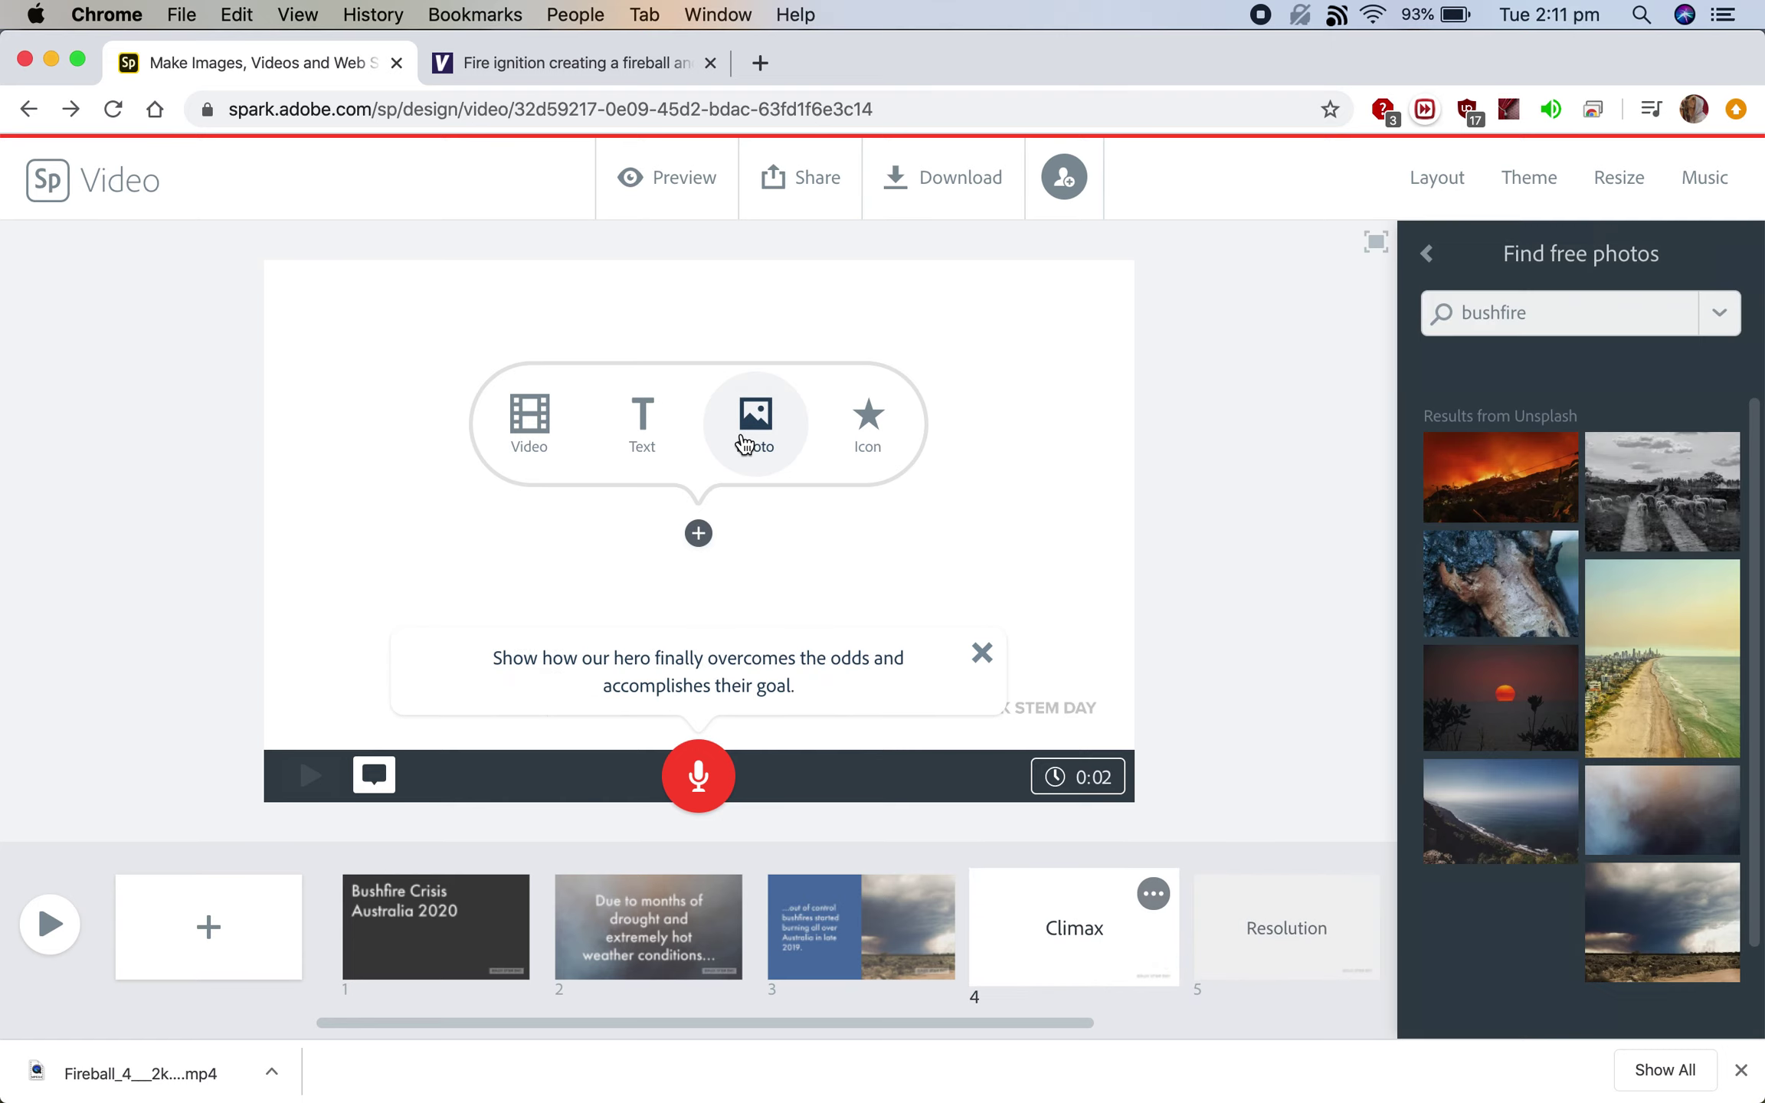
click(1526, 566)
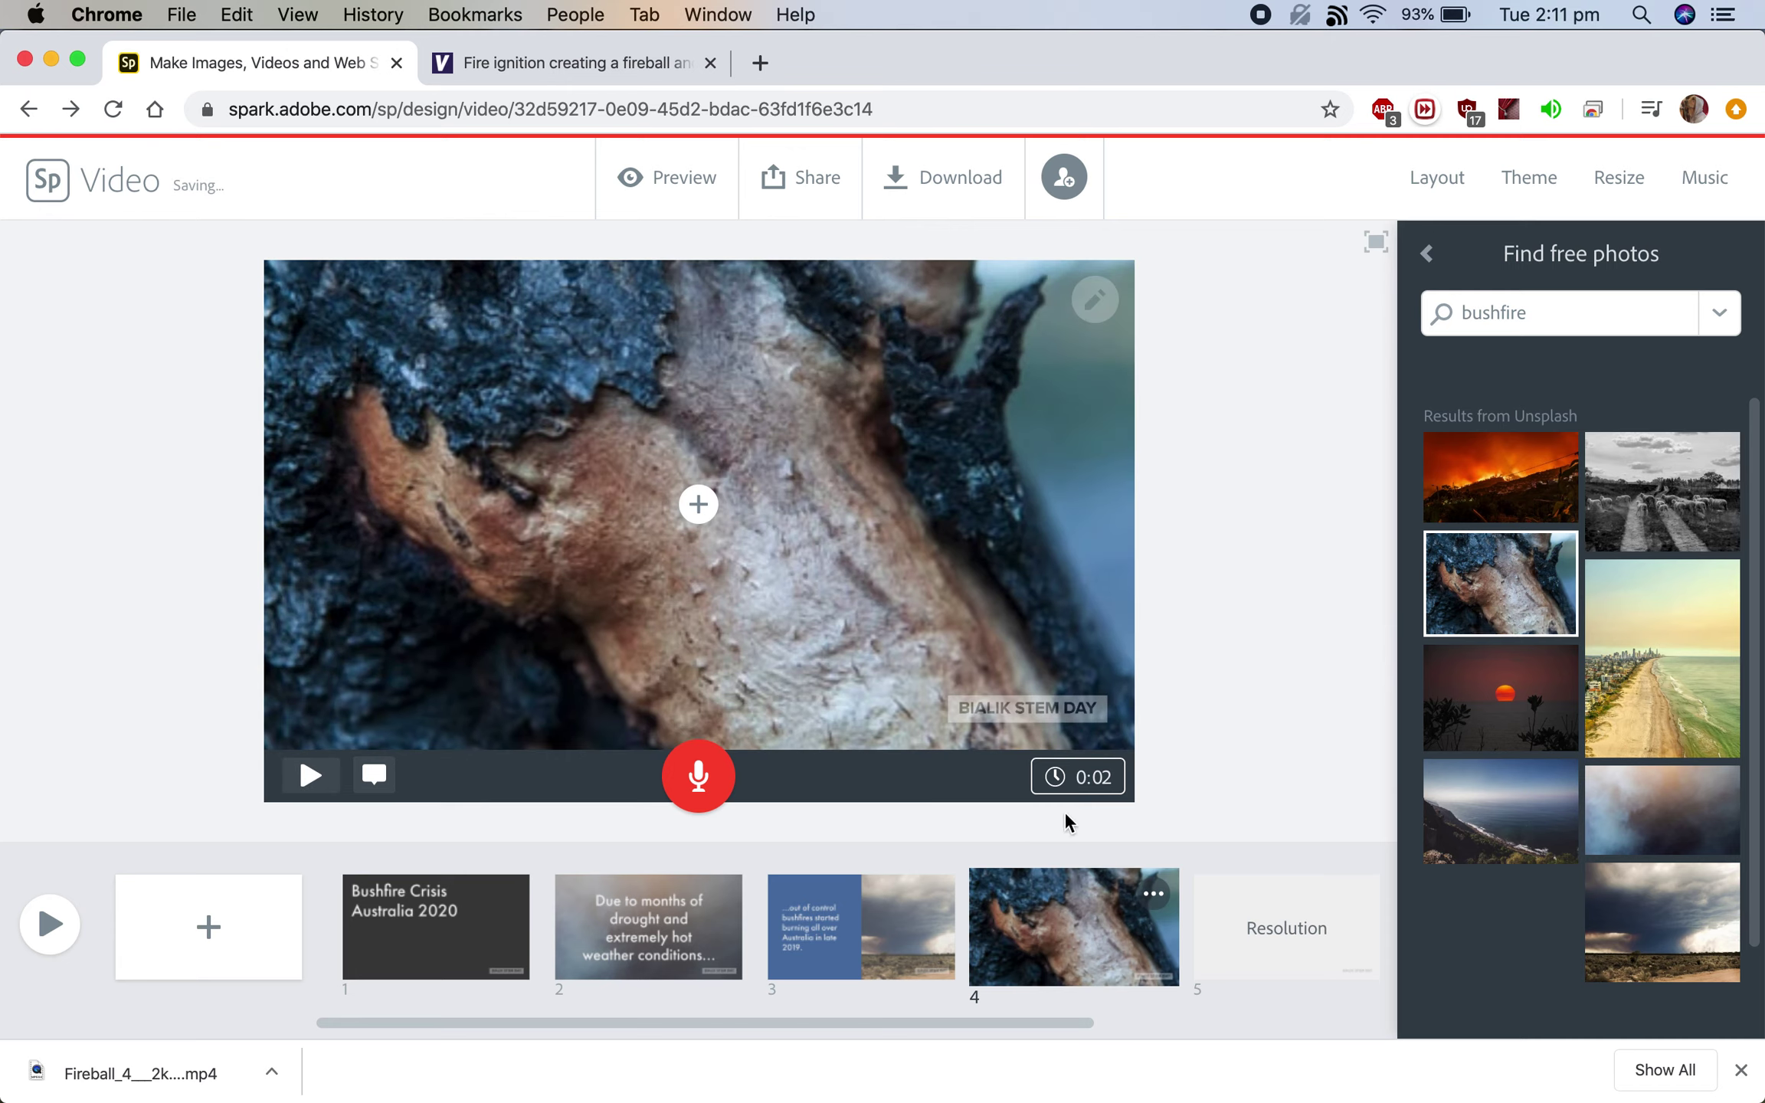
click(1072, 777)
drag(855, 723, 911, 723)
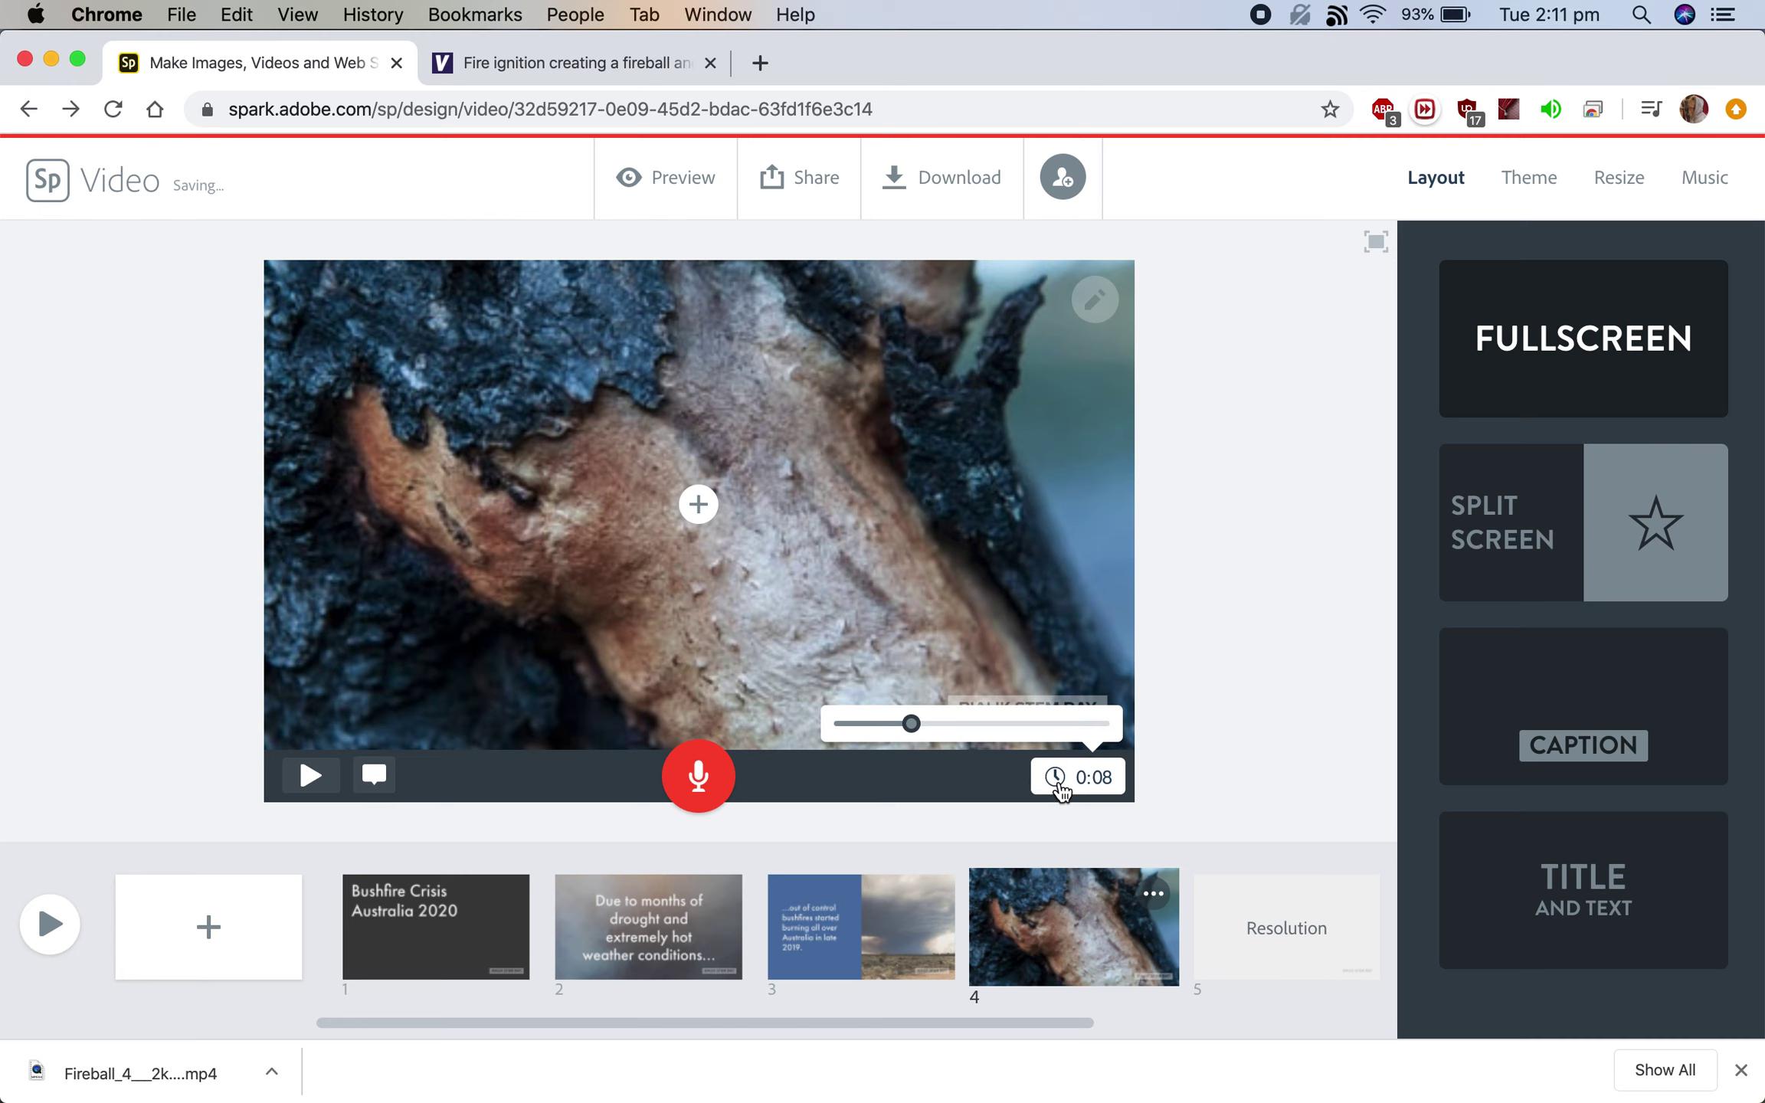
click(1061, 789)
click(311, 775)
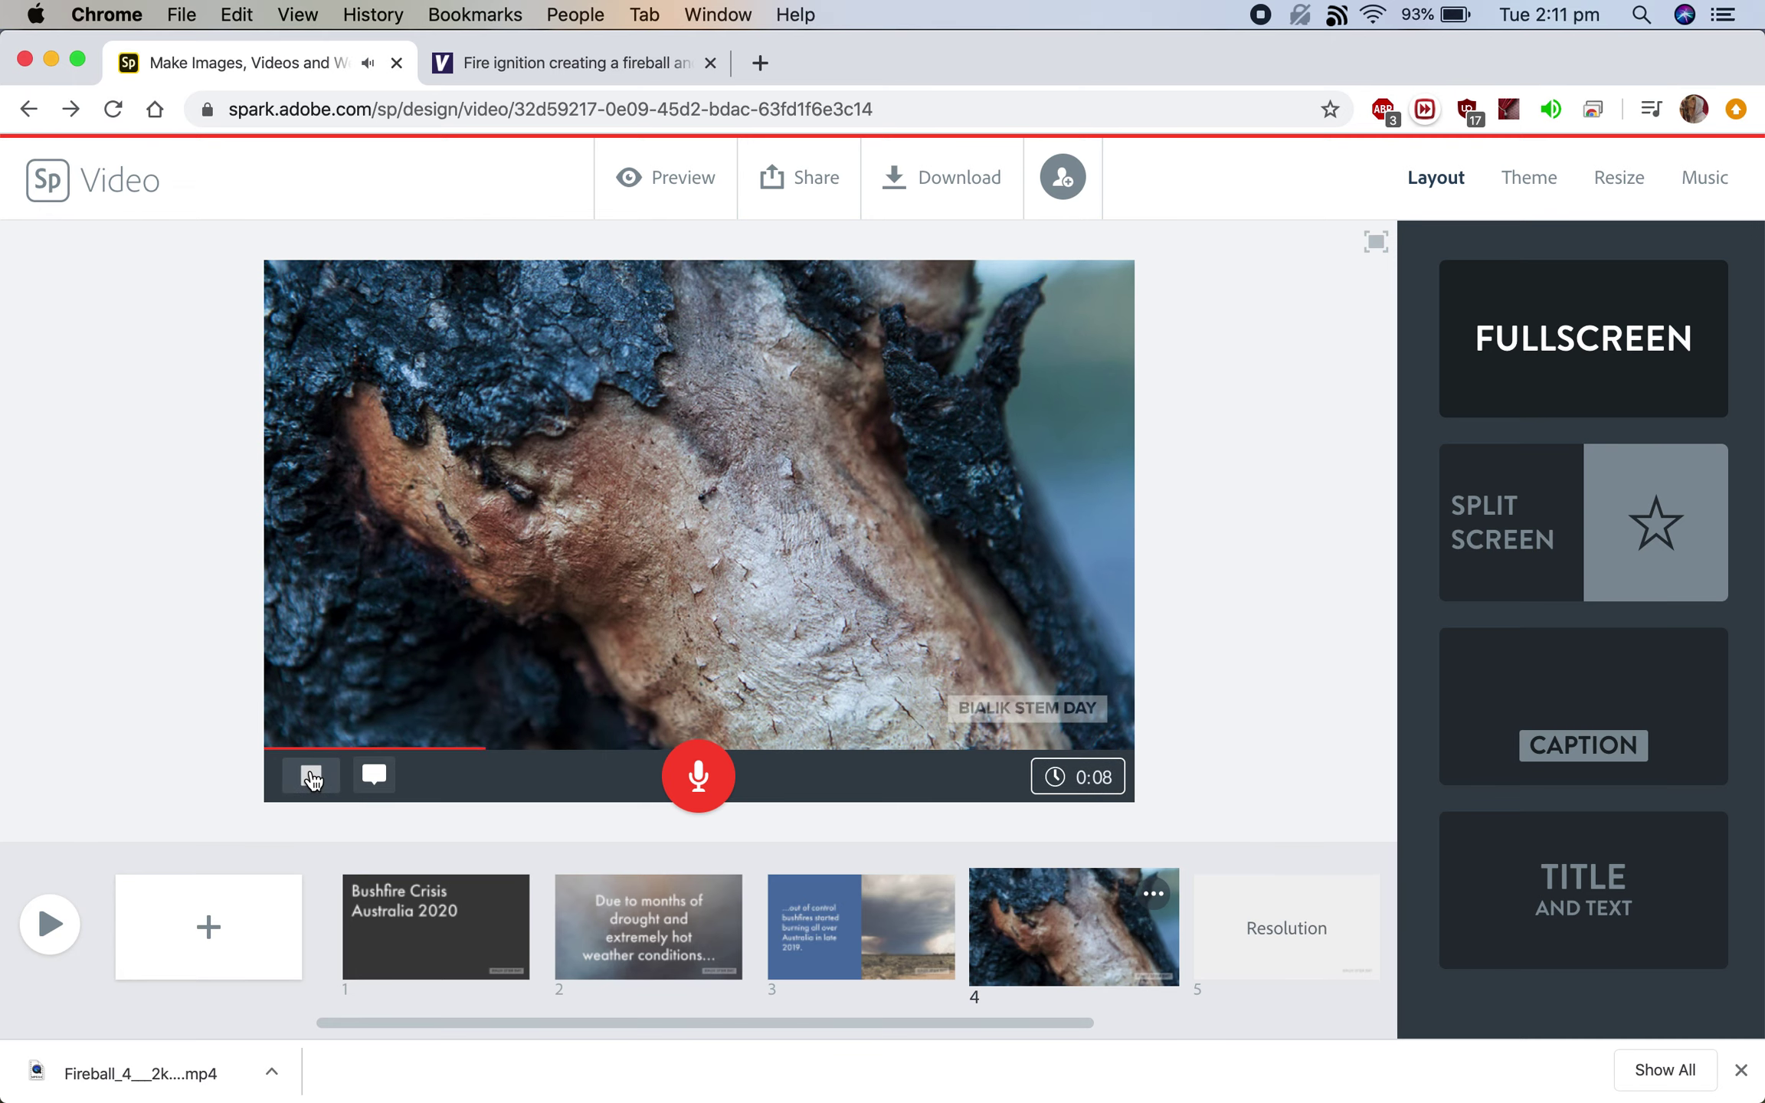
click(311, 775)
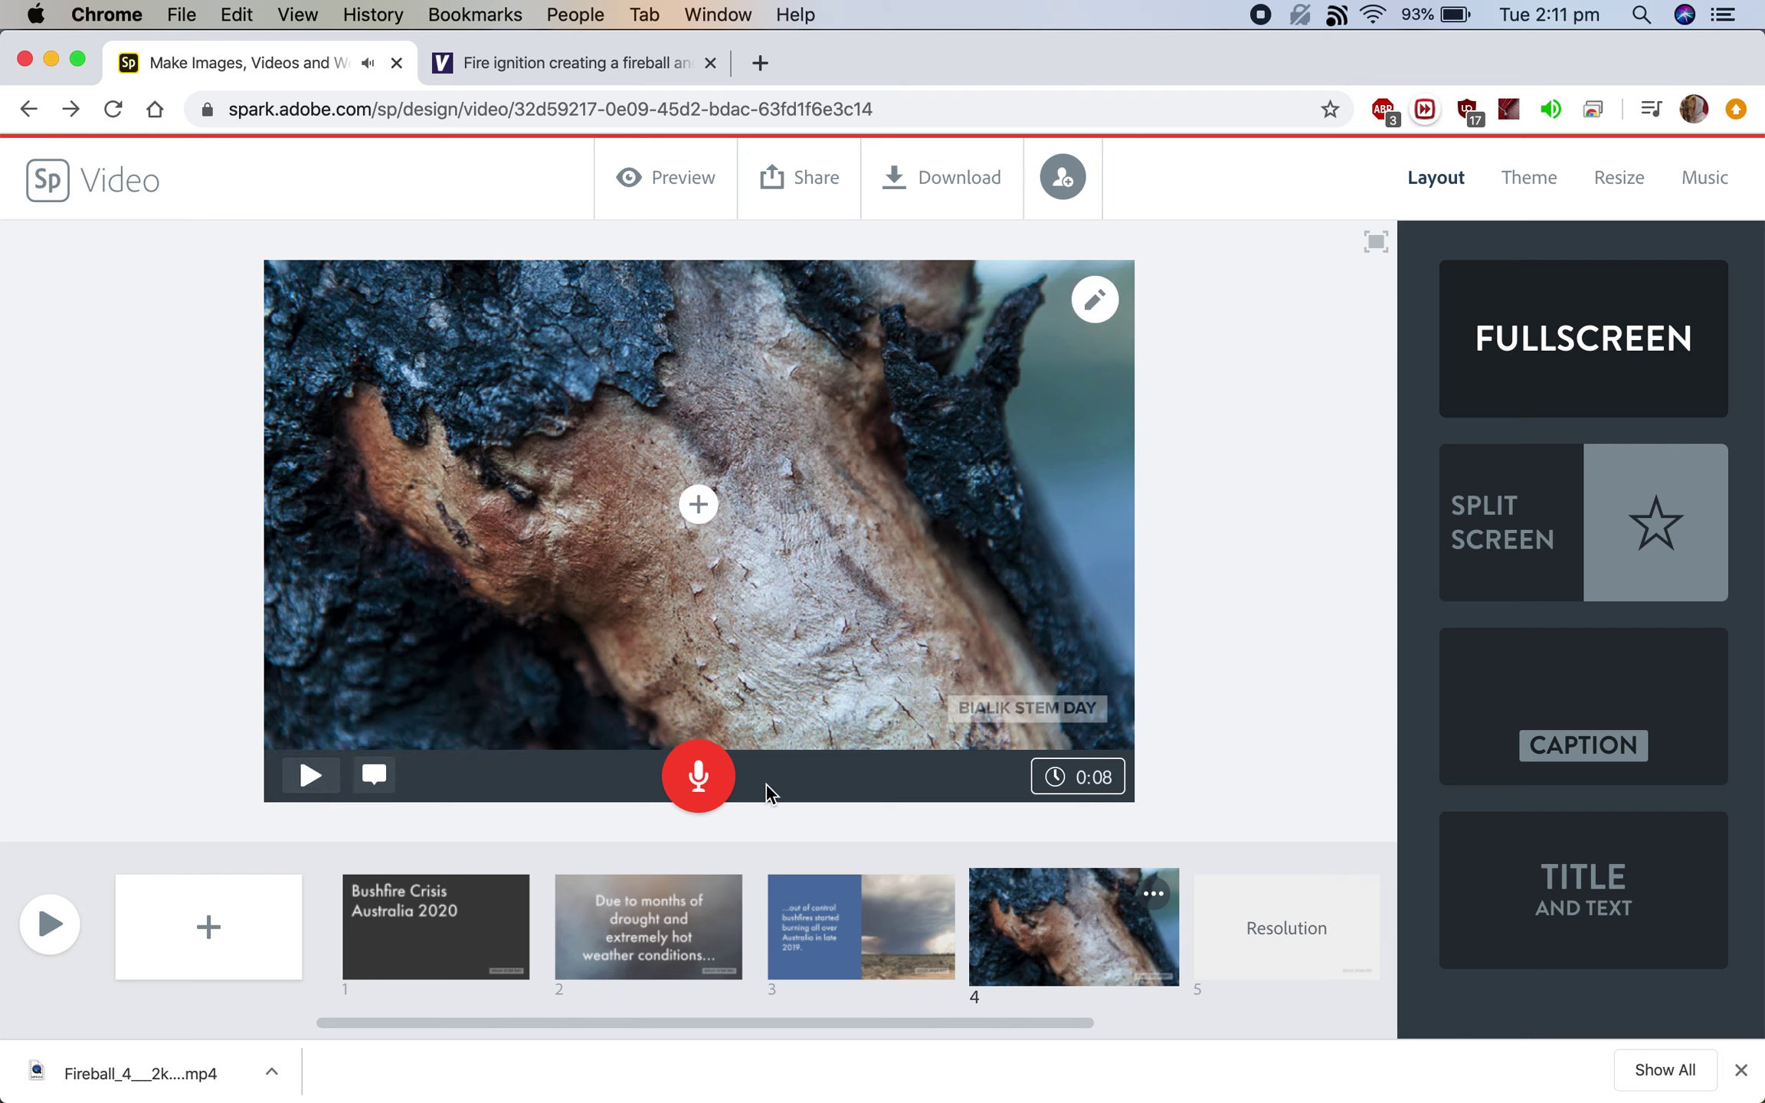
Step: Record a voice narration of about 3 seconds on the Climax slide and play it back
click(695, 789)
drag(697, 789, 697, 789)
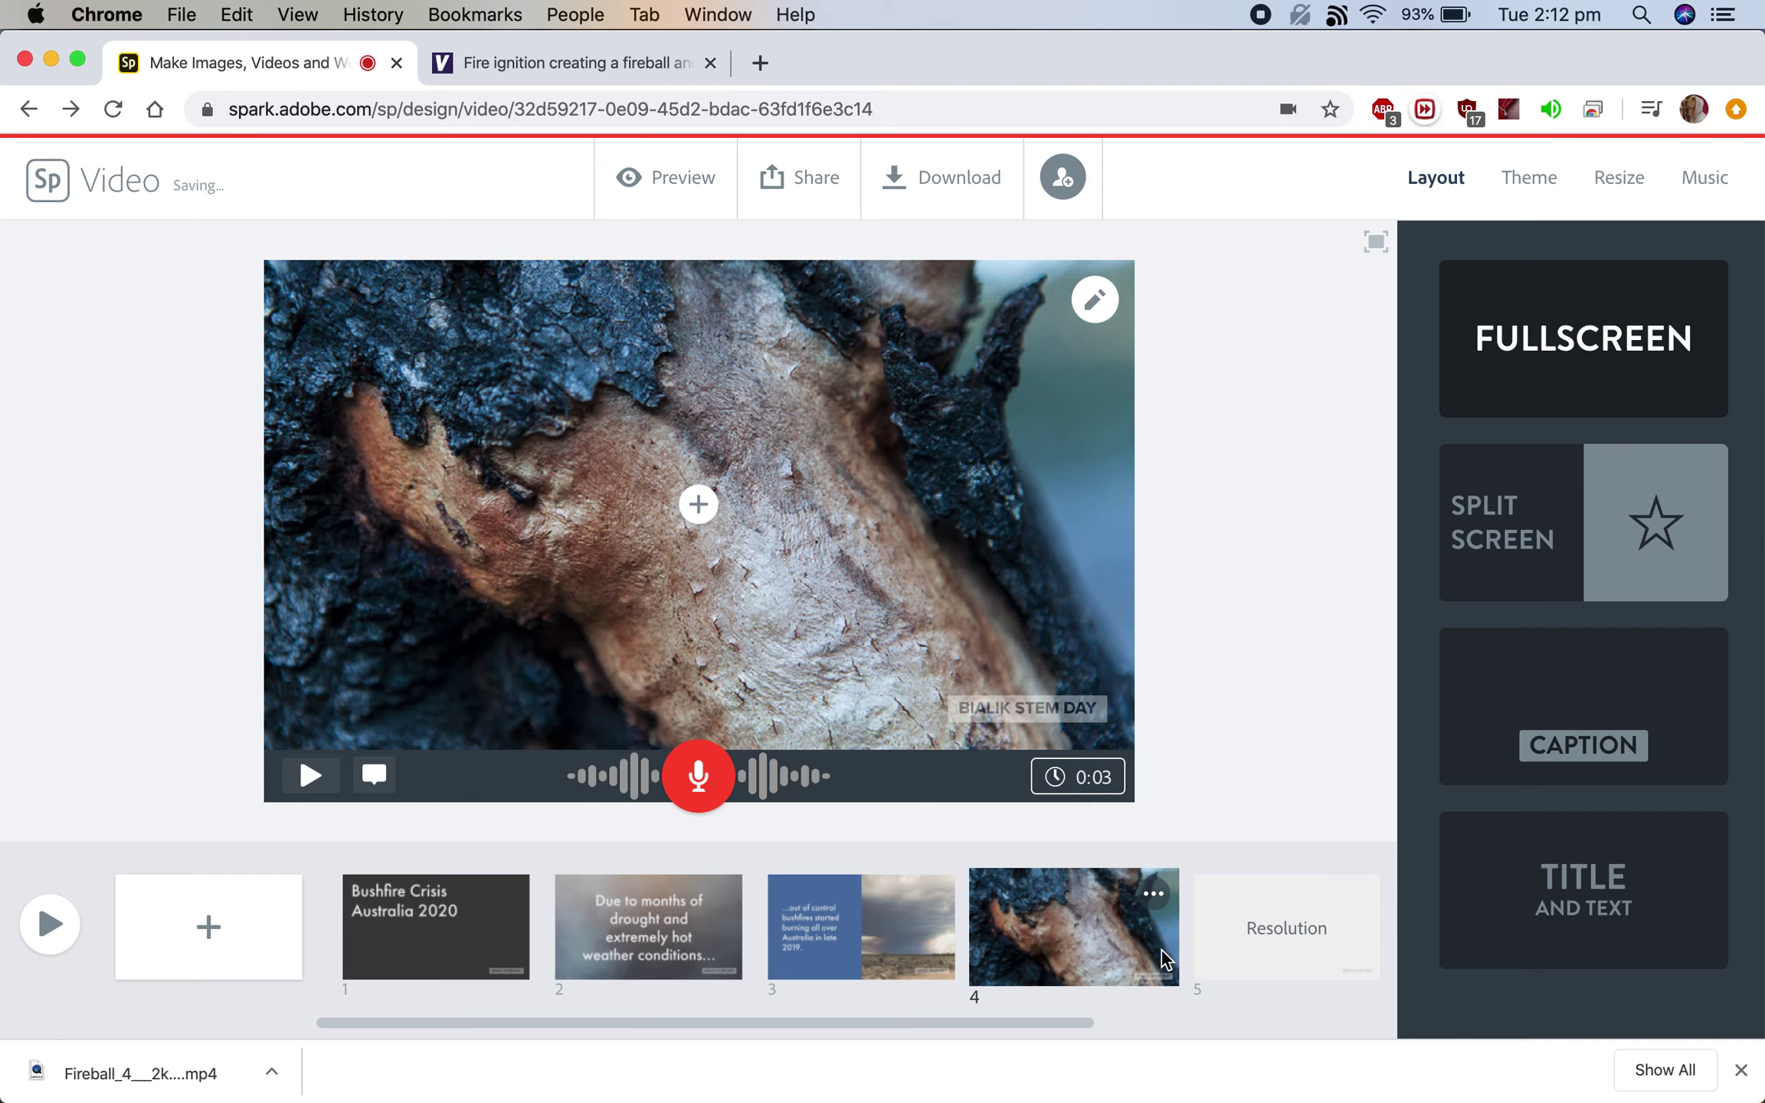
click(1099, 791)
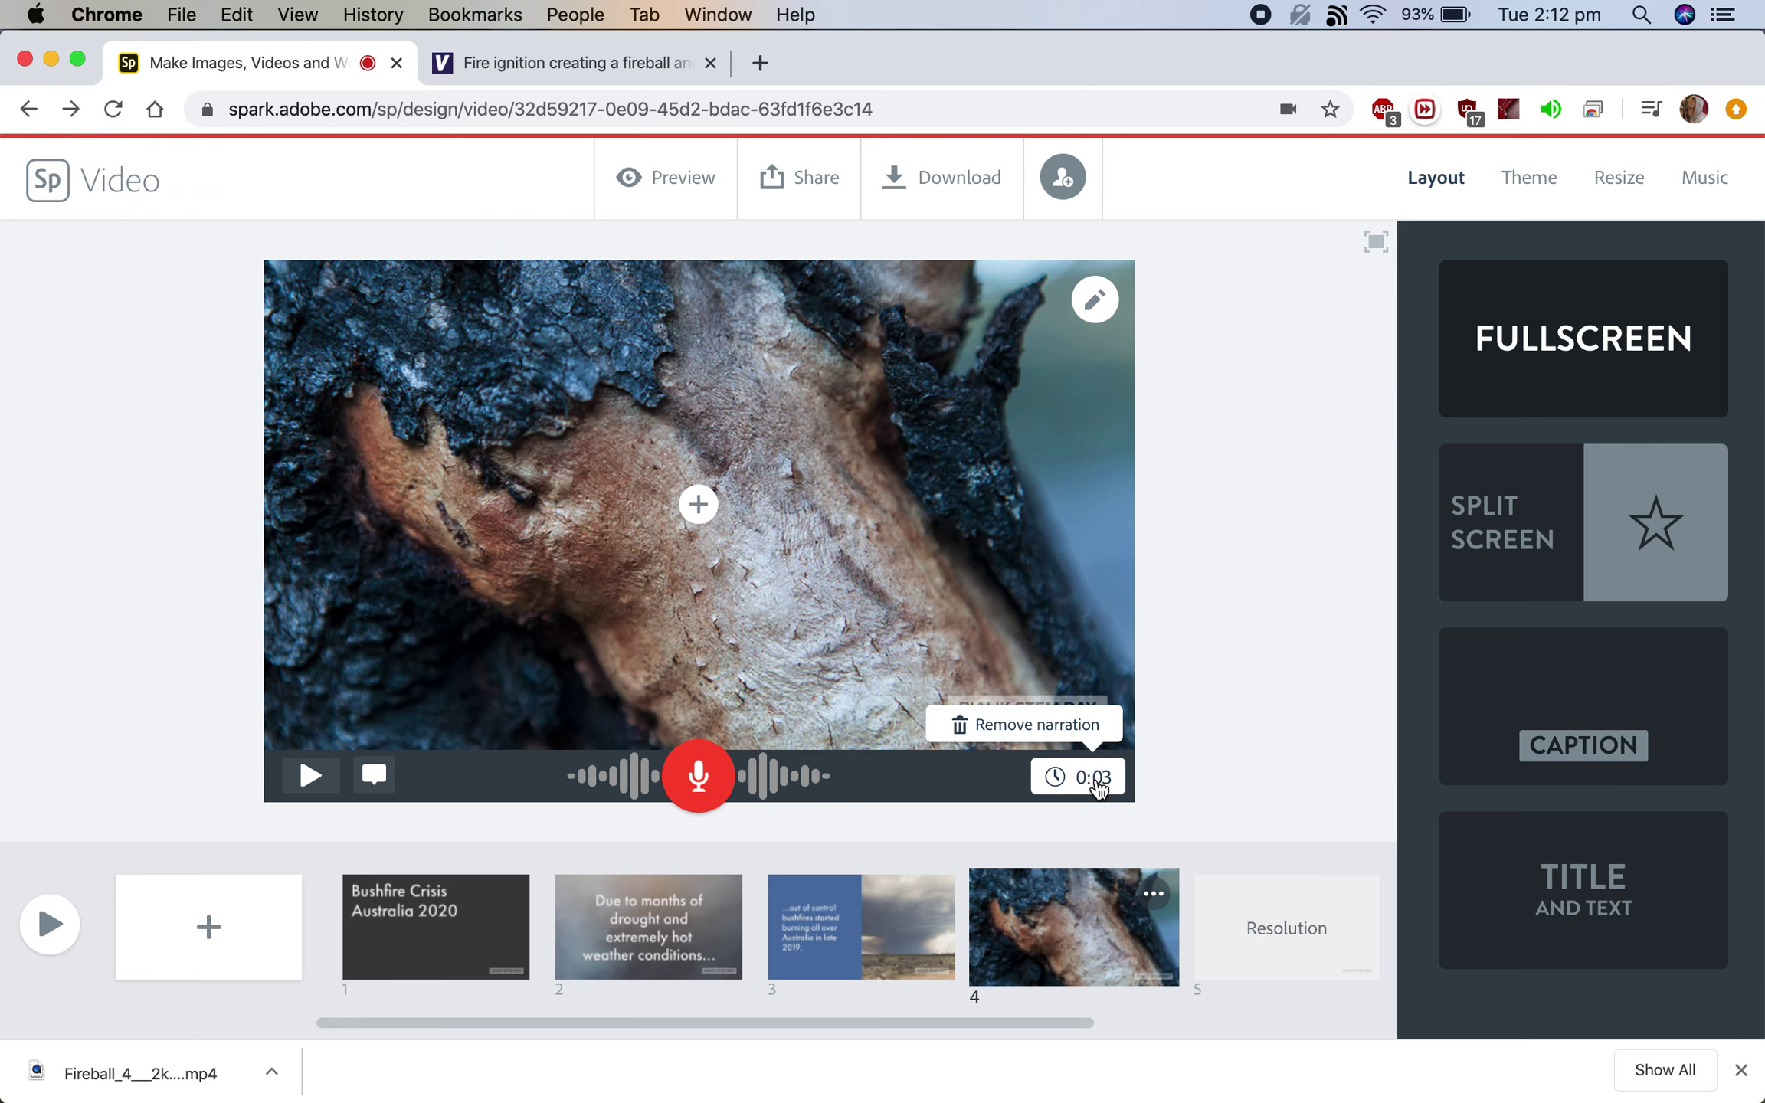
click(1103, 780)
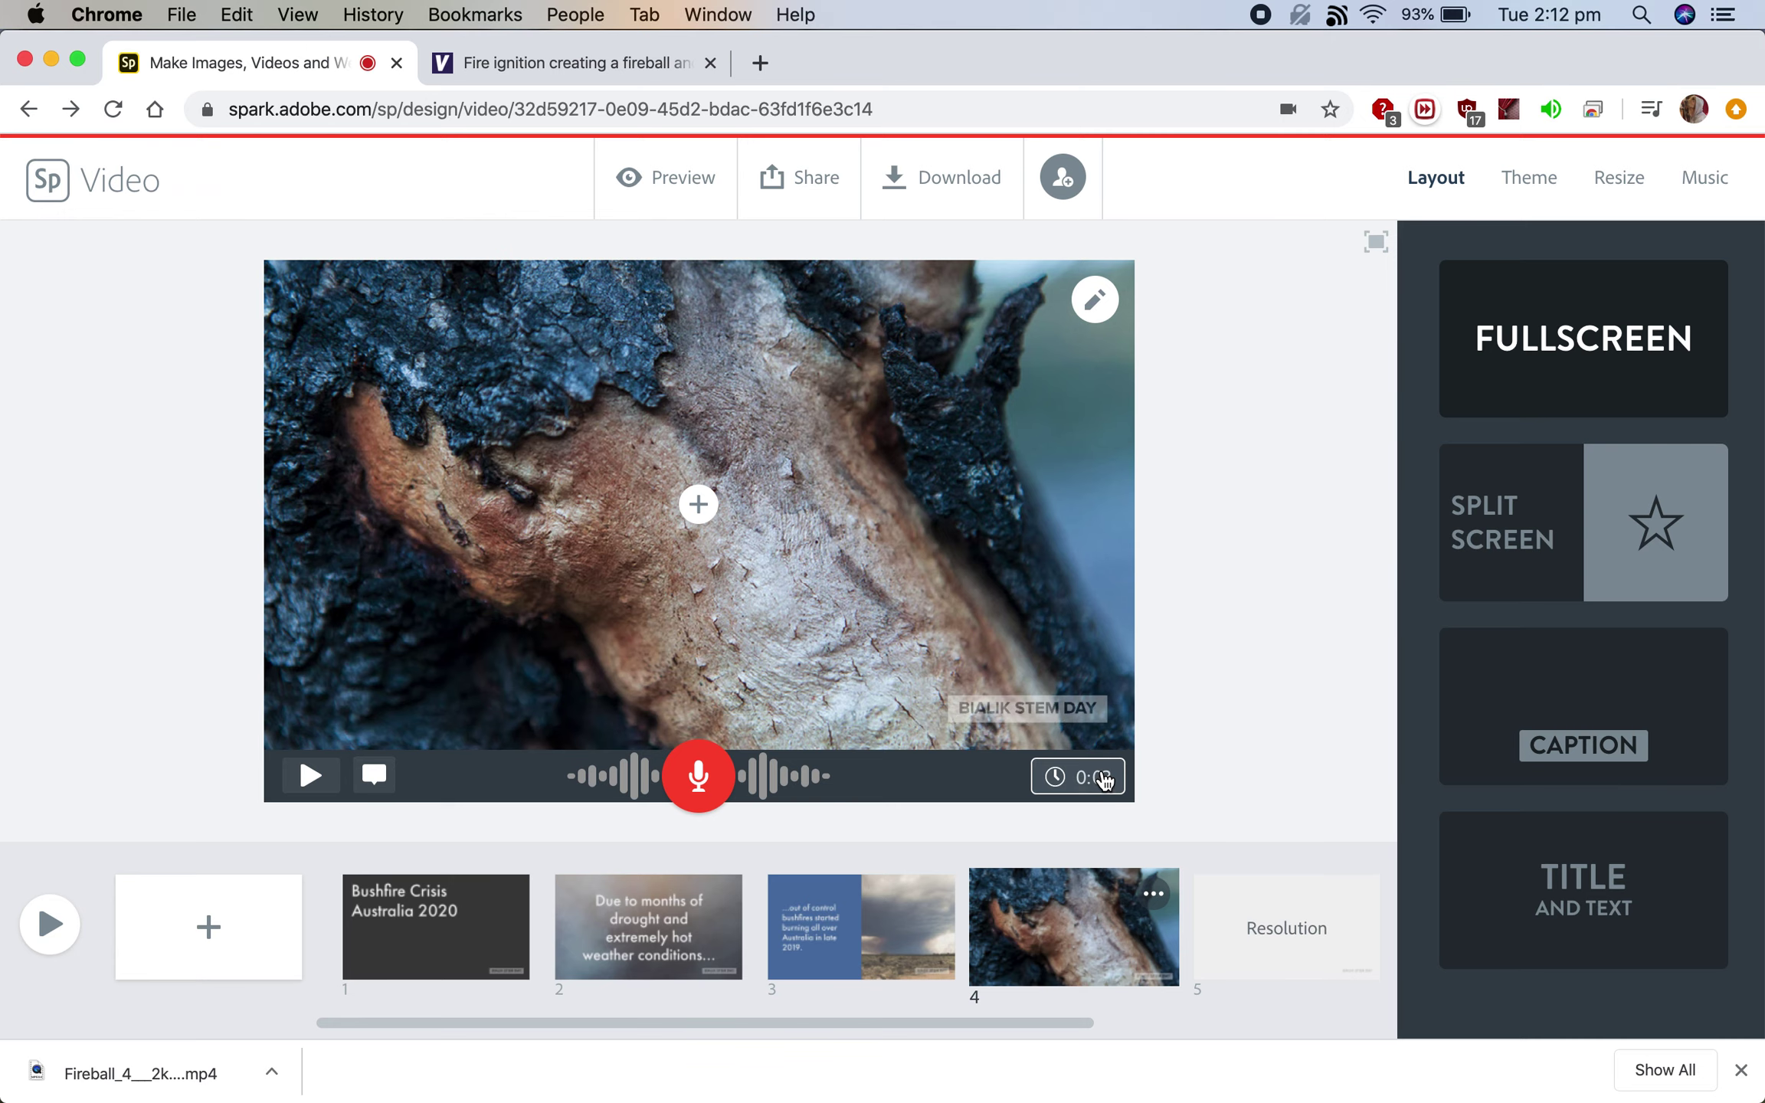
click(309, 775)
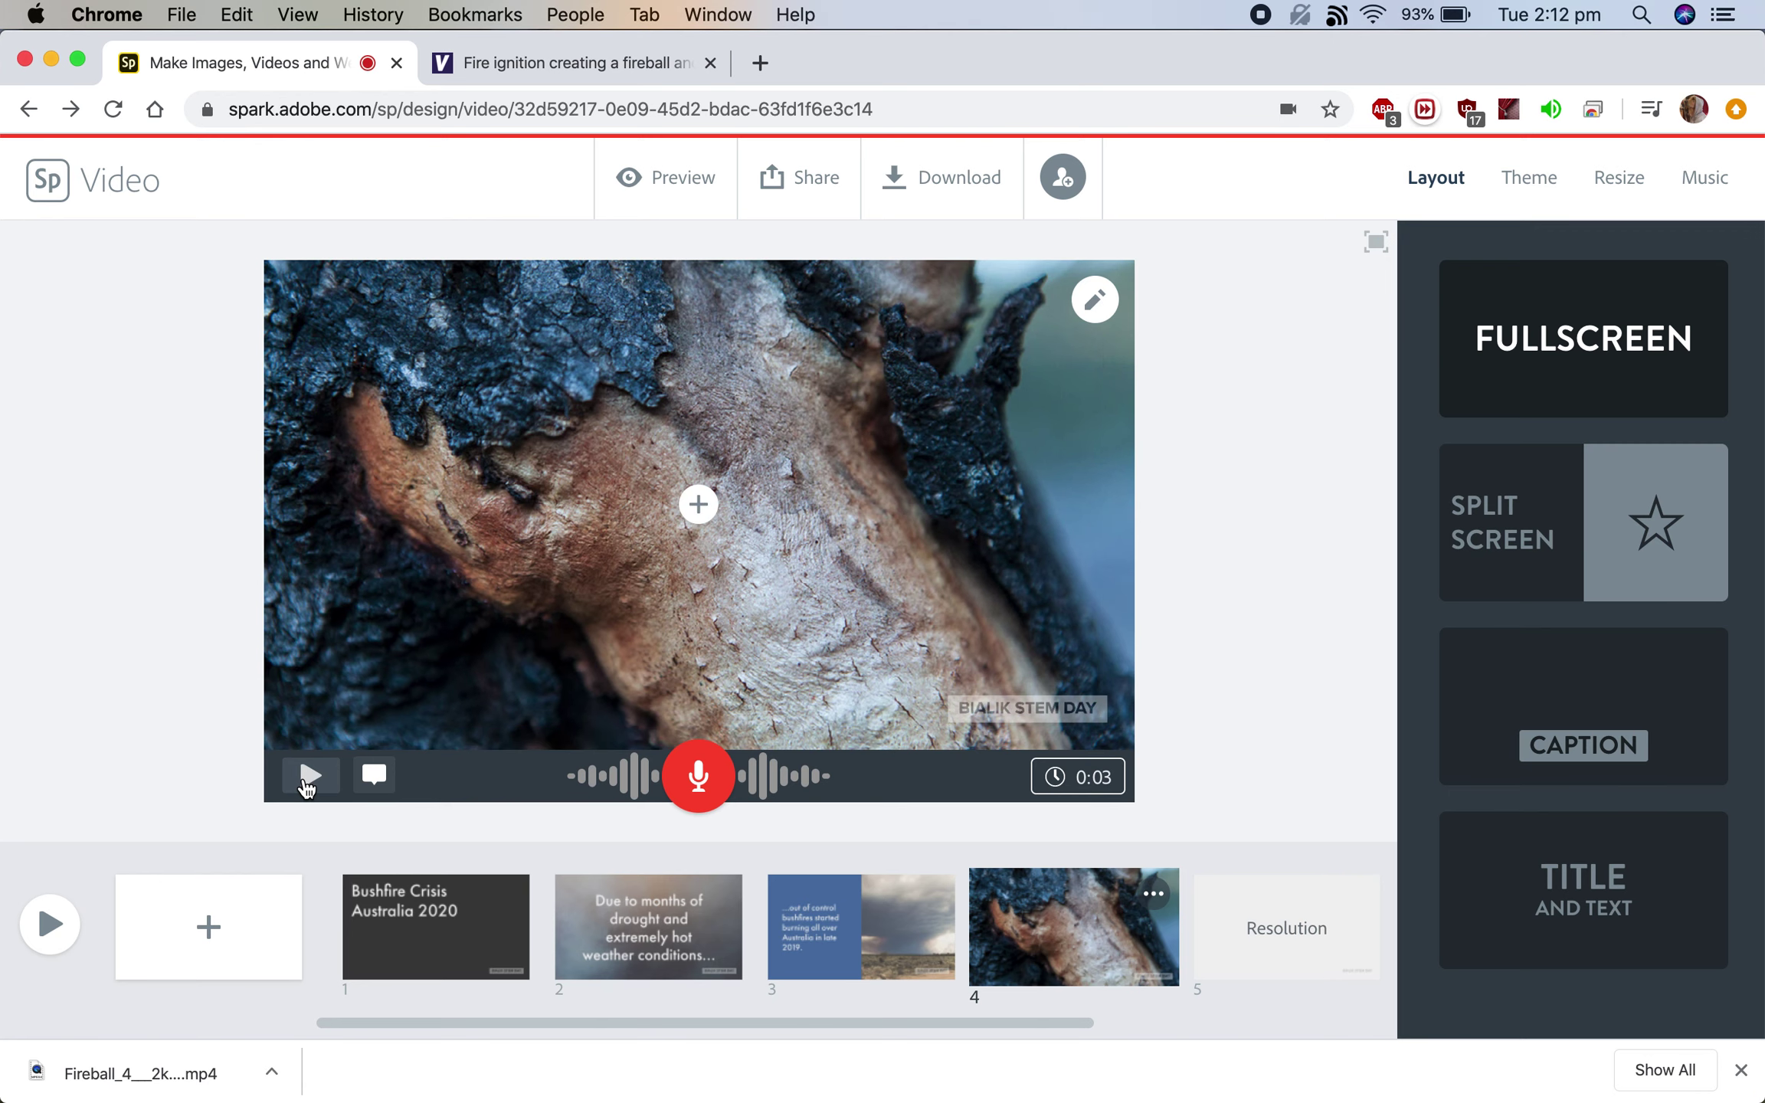
Step: Re-record the Climax slide's narration at about 7 seconds and play the slide back
click(698, 775)
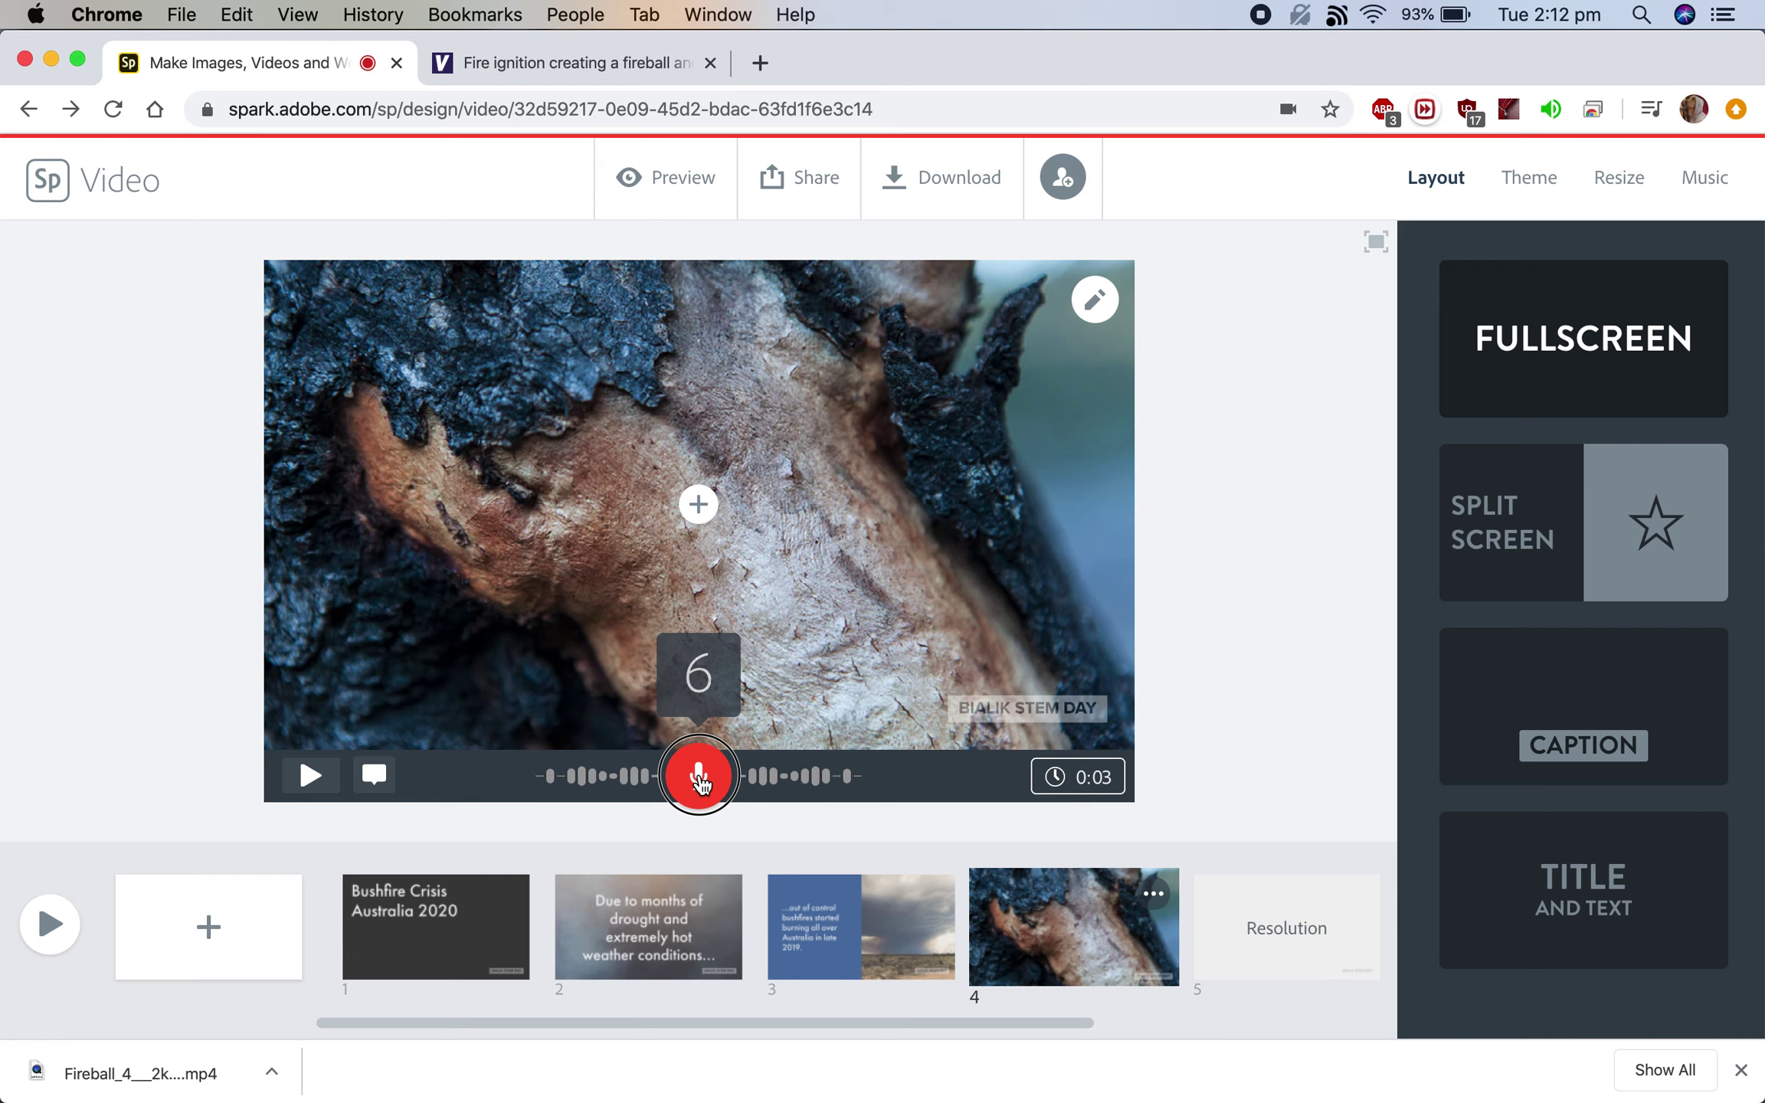
drag(699, 779, 698, 779)
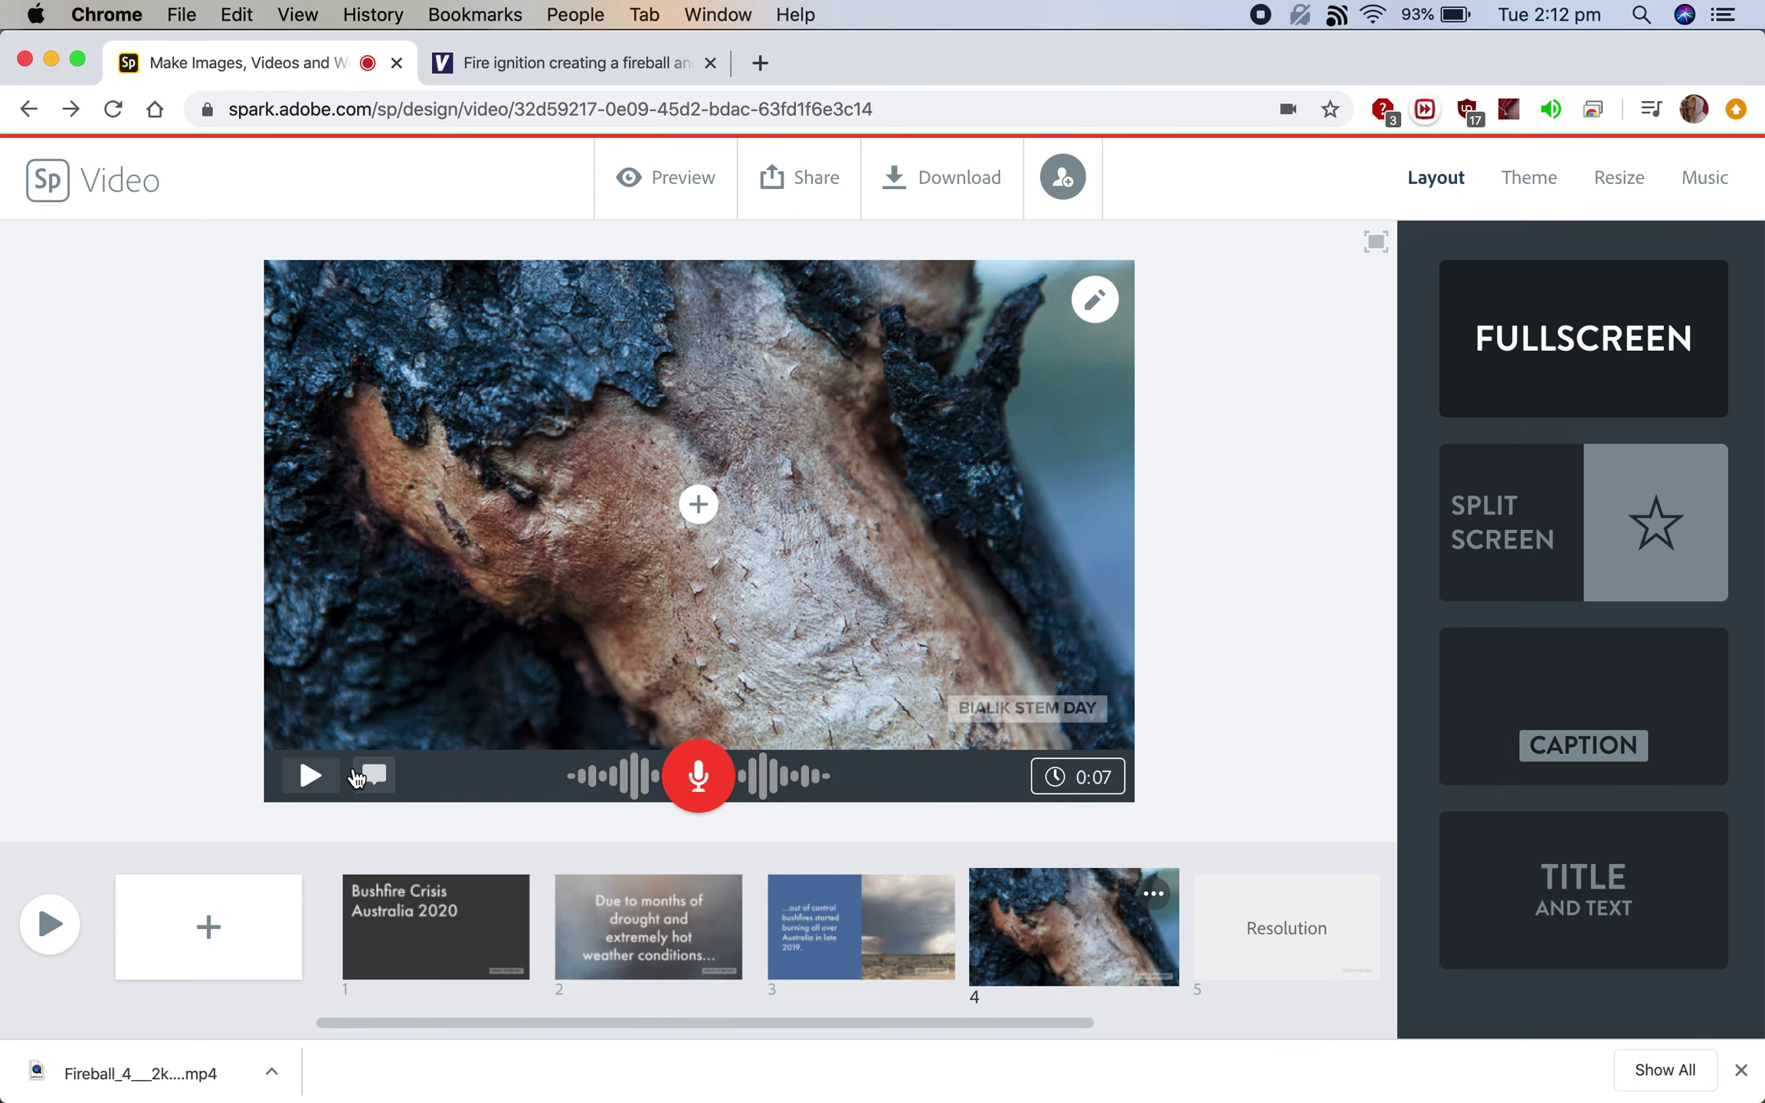
click(310, 775)
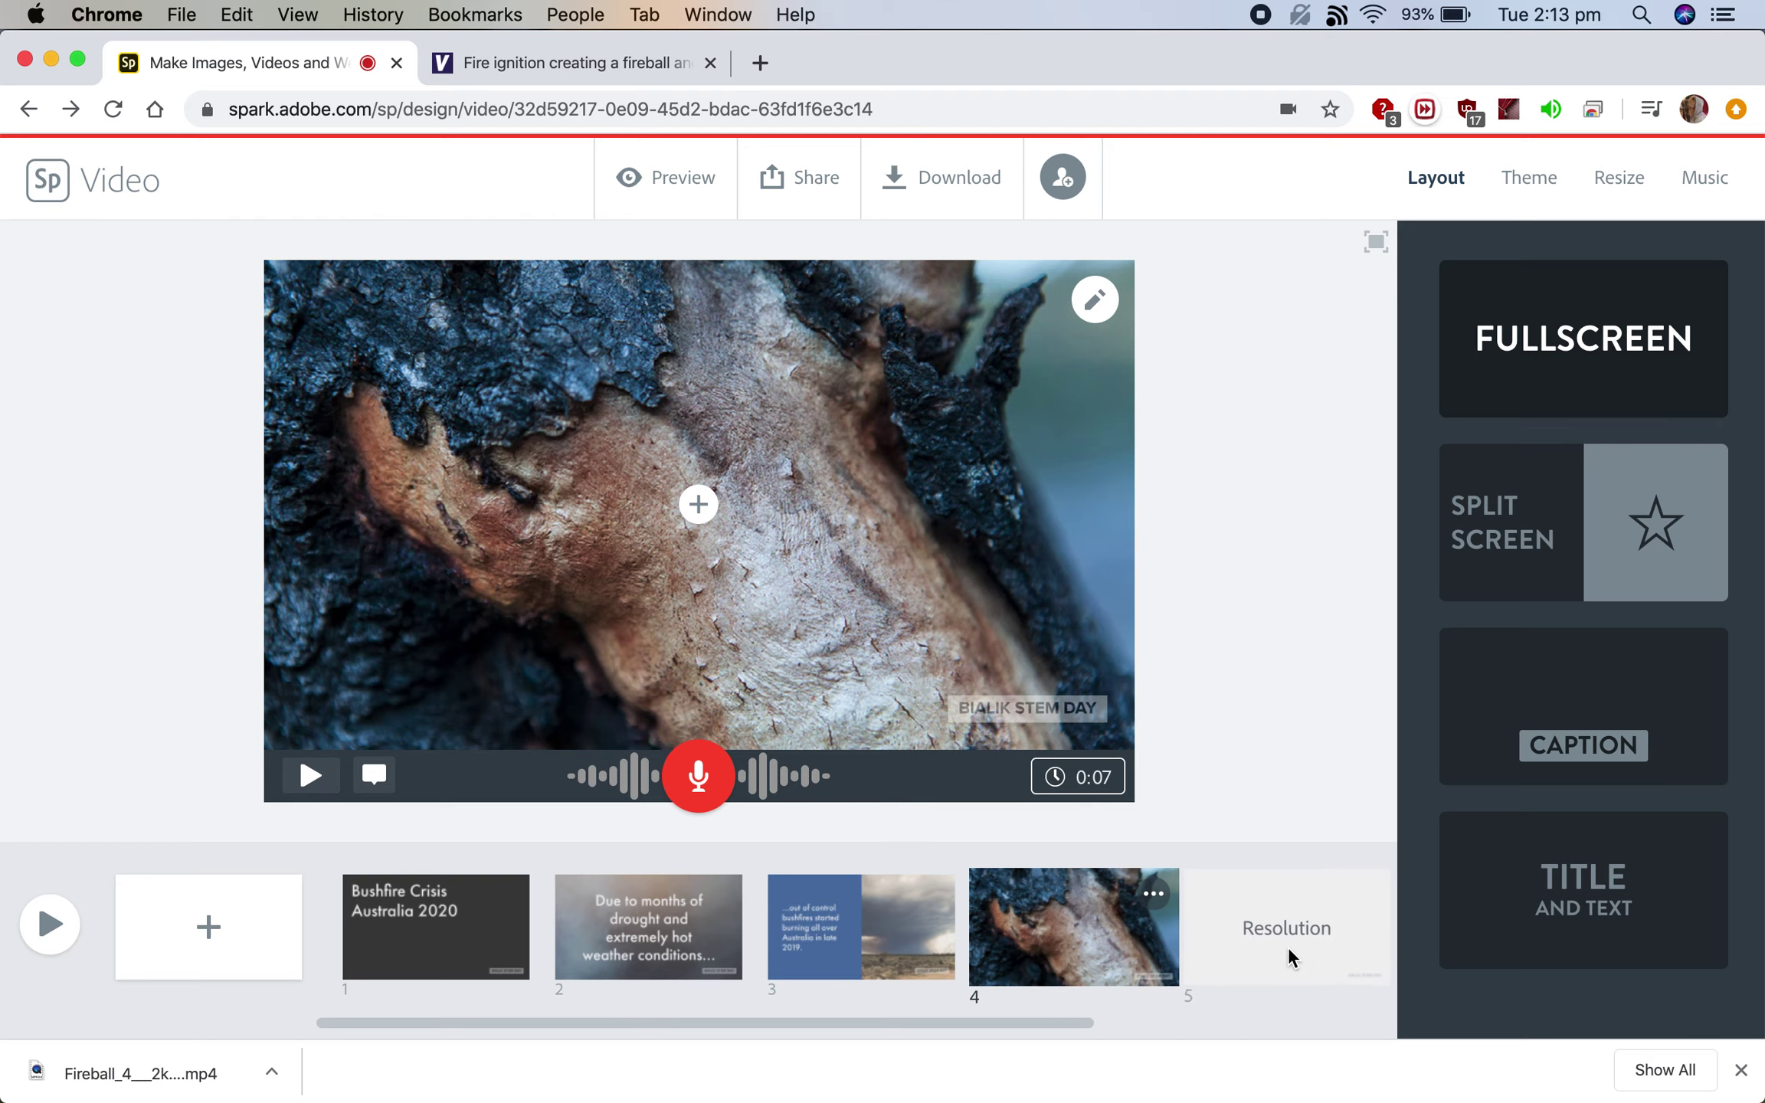
Step: Add a new slide after the Resolution slide and fill it with the bushfire icon of a firefighter hosing burning ground
click(1302, 927)
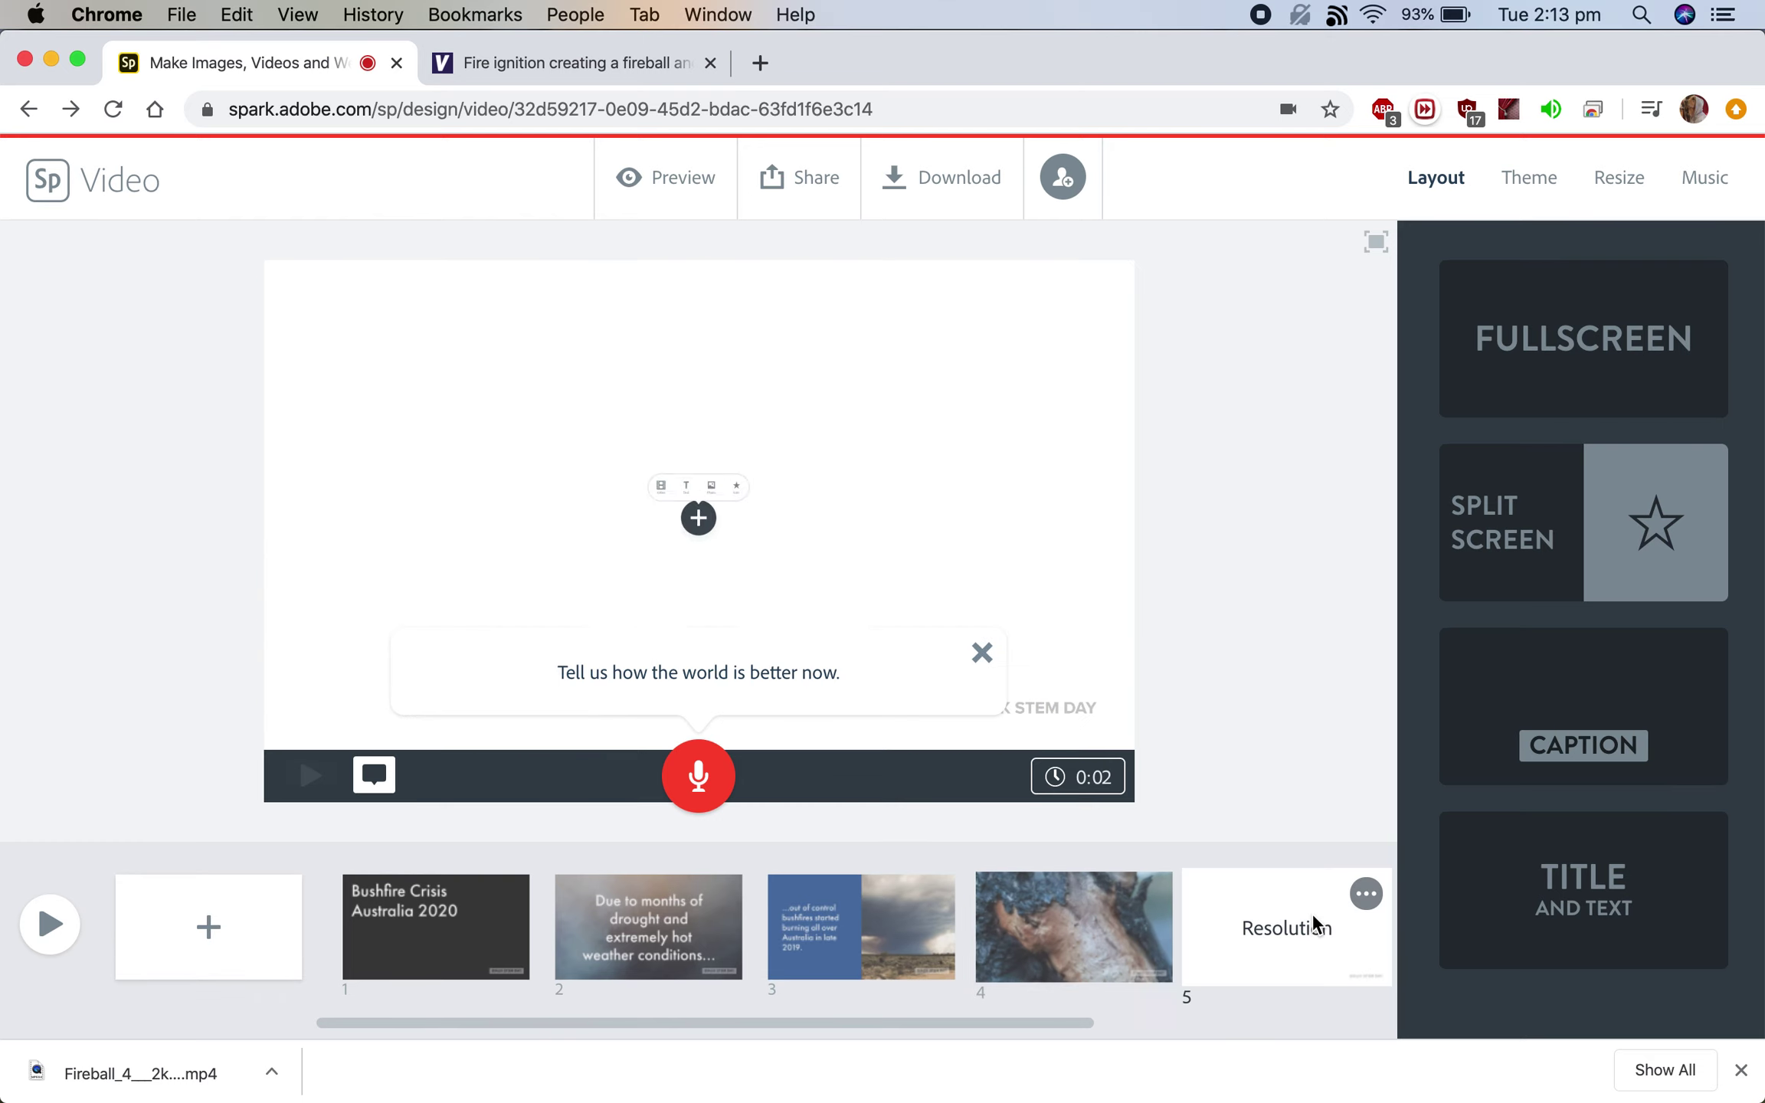
click(217, 928)
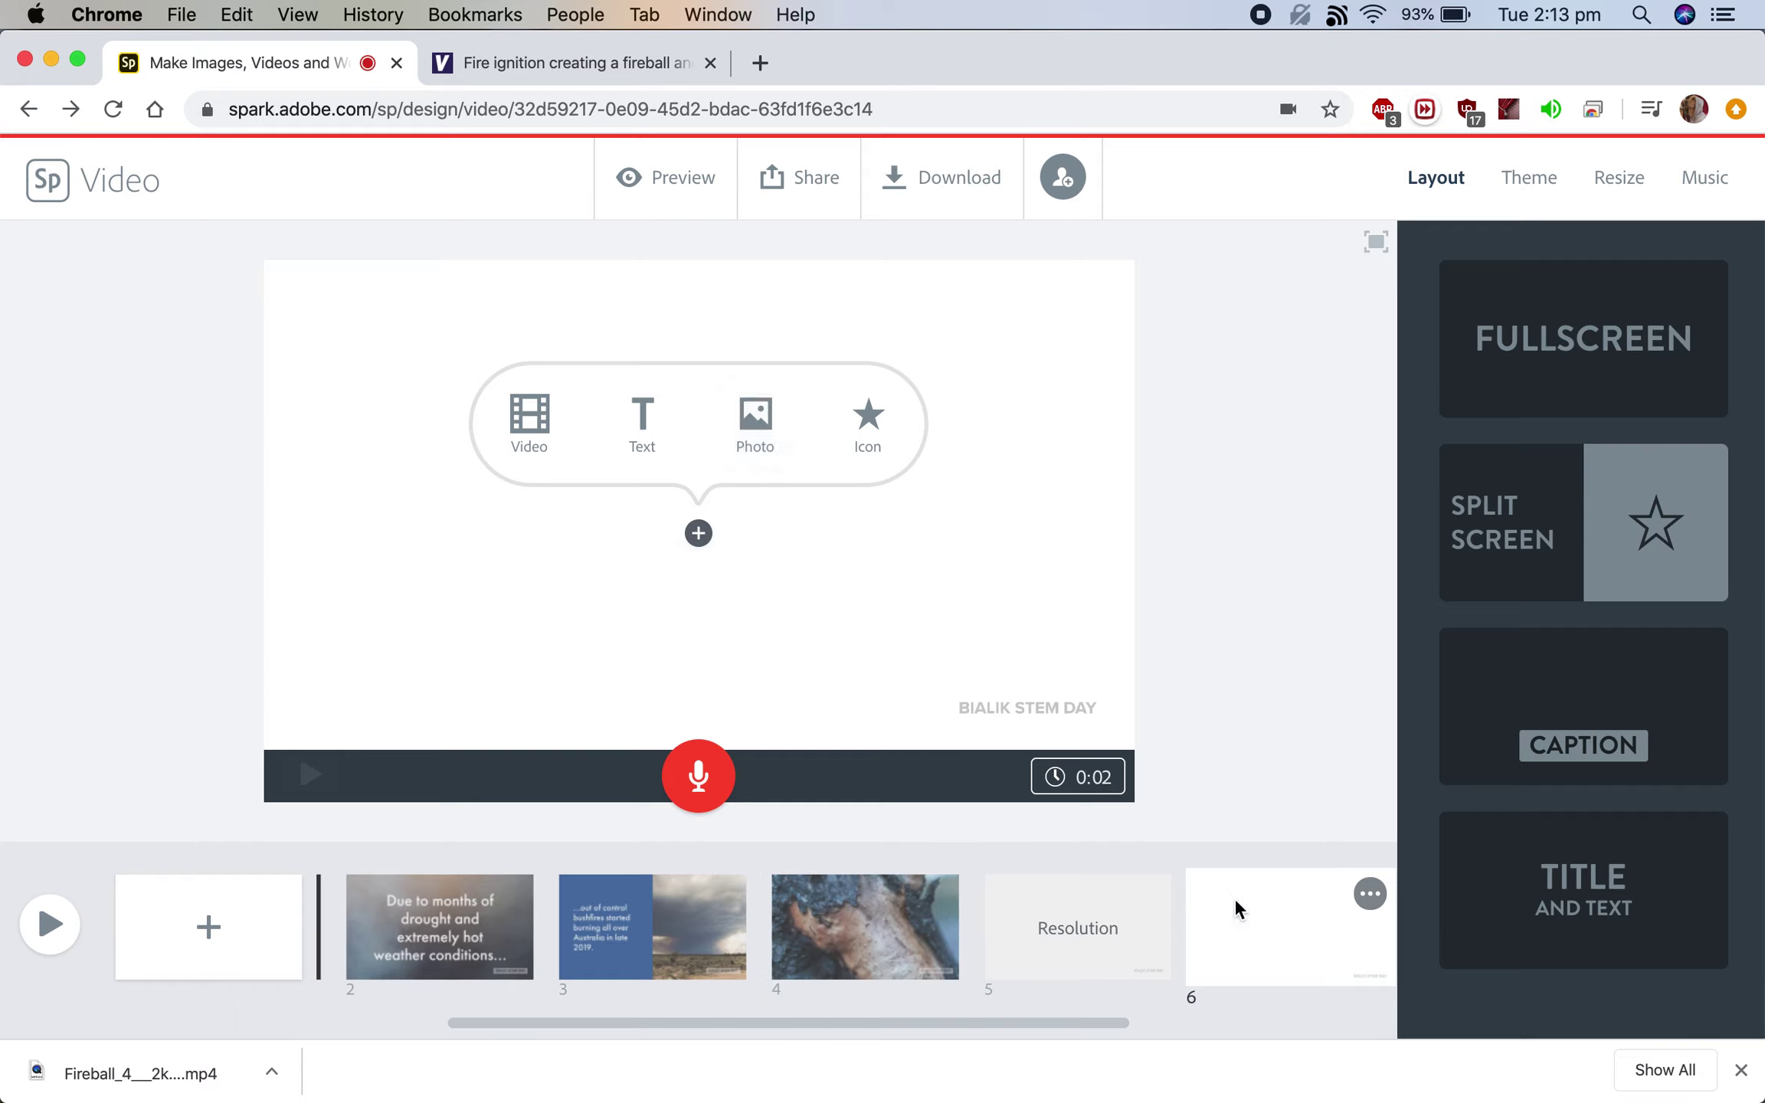
click(866, 441)
text(bushfire)
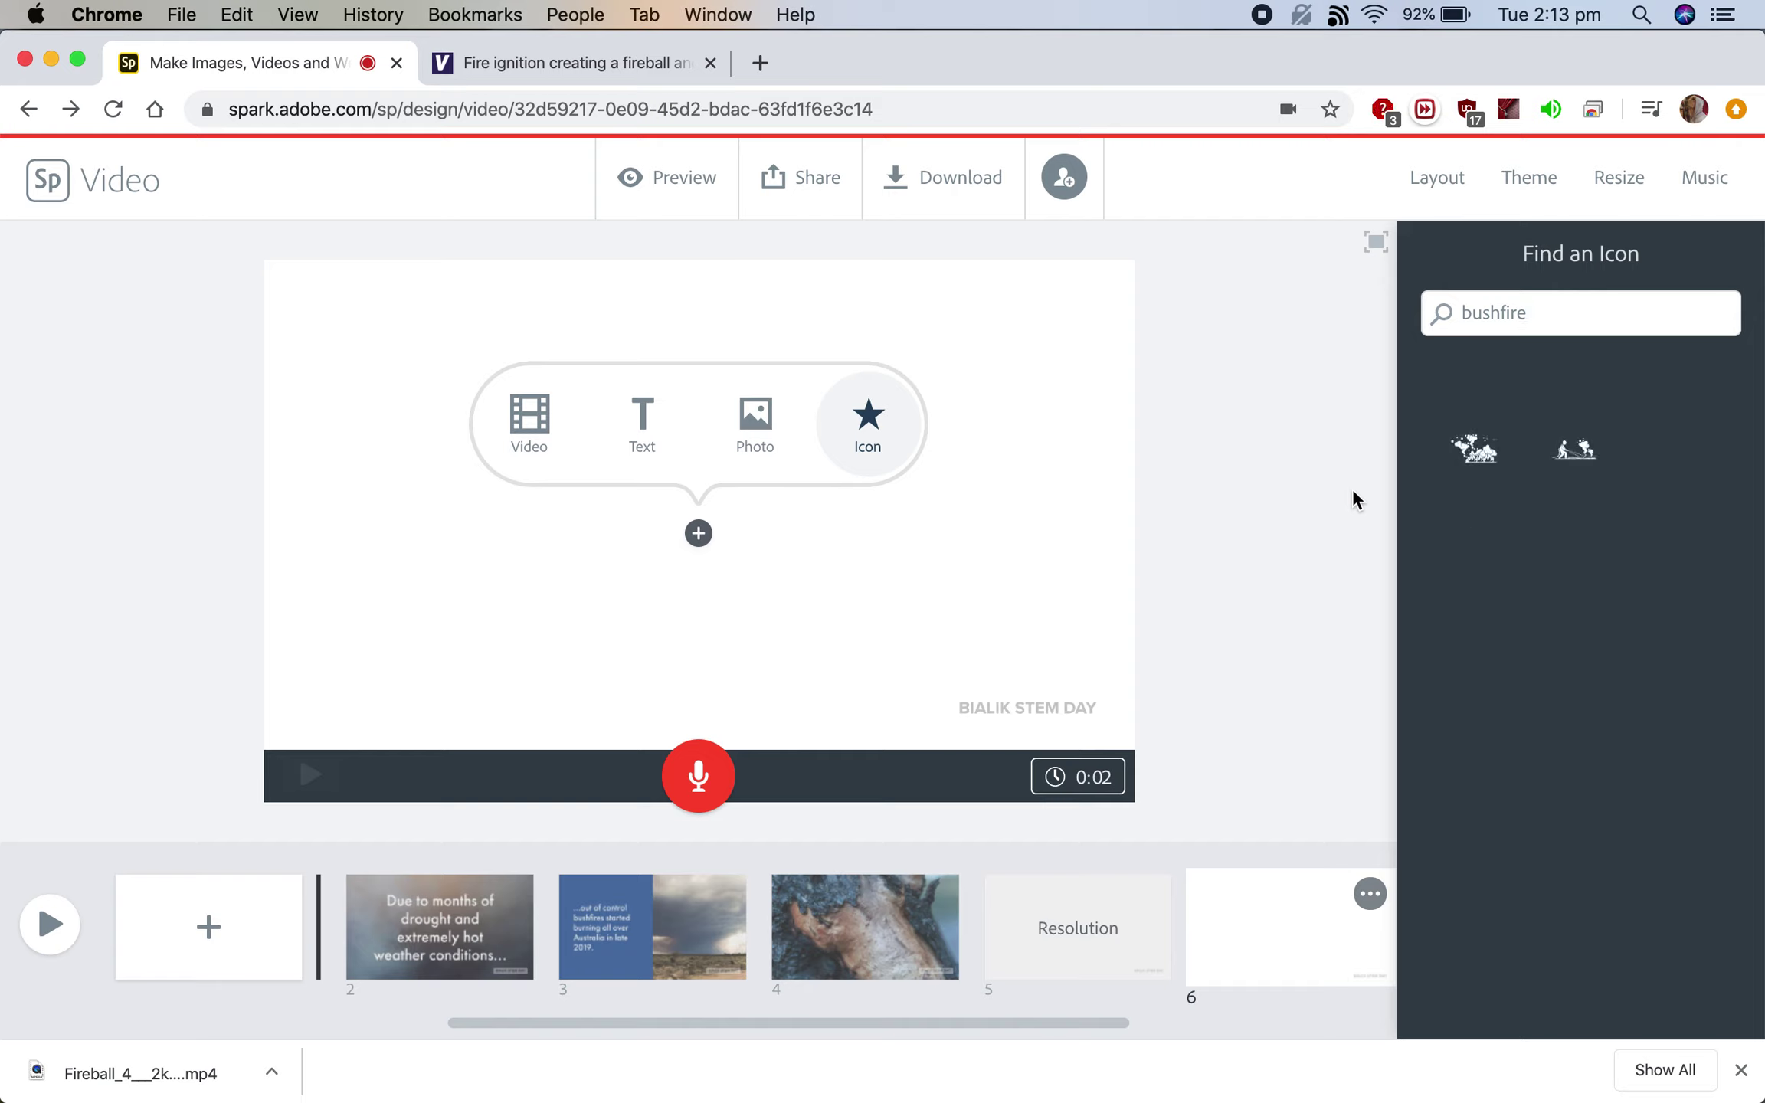
click(1551, 460)
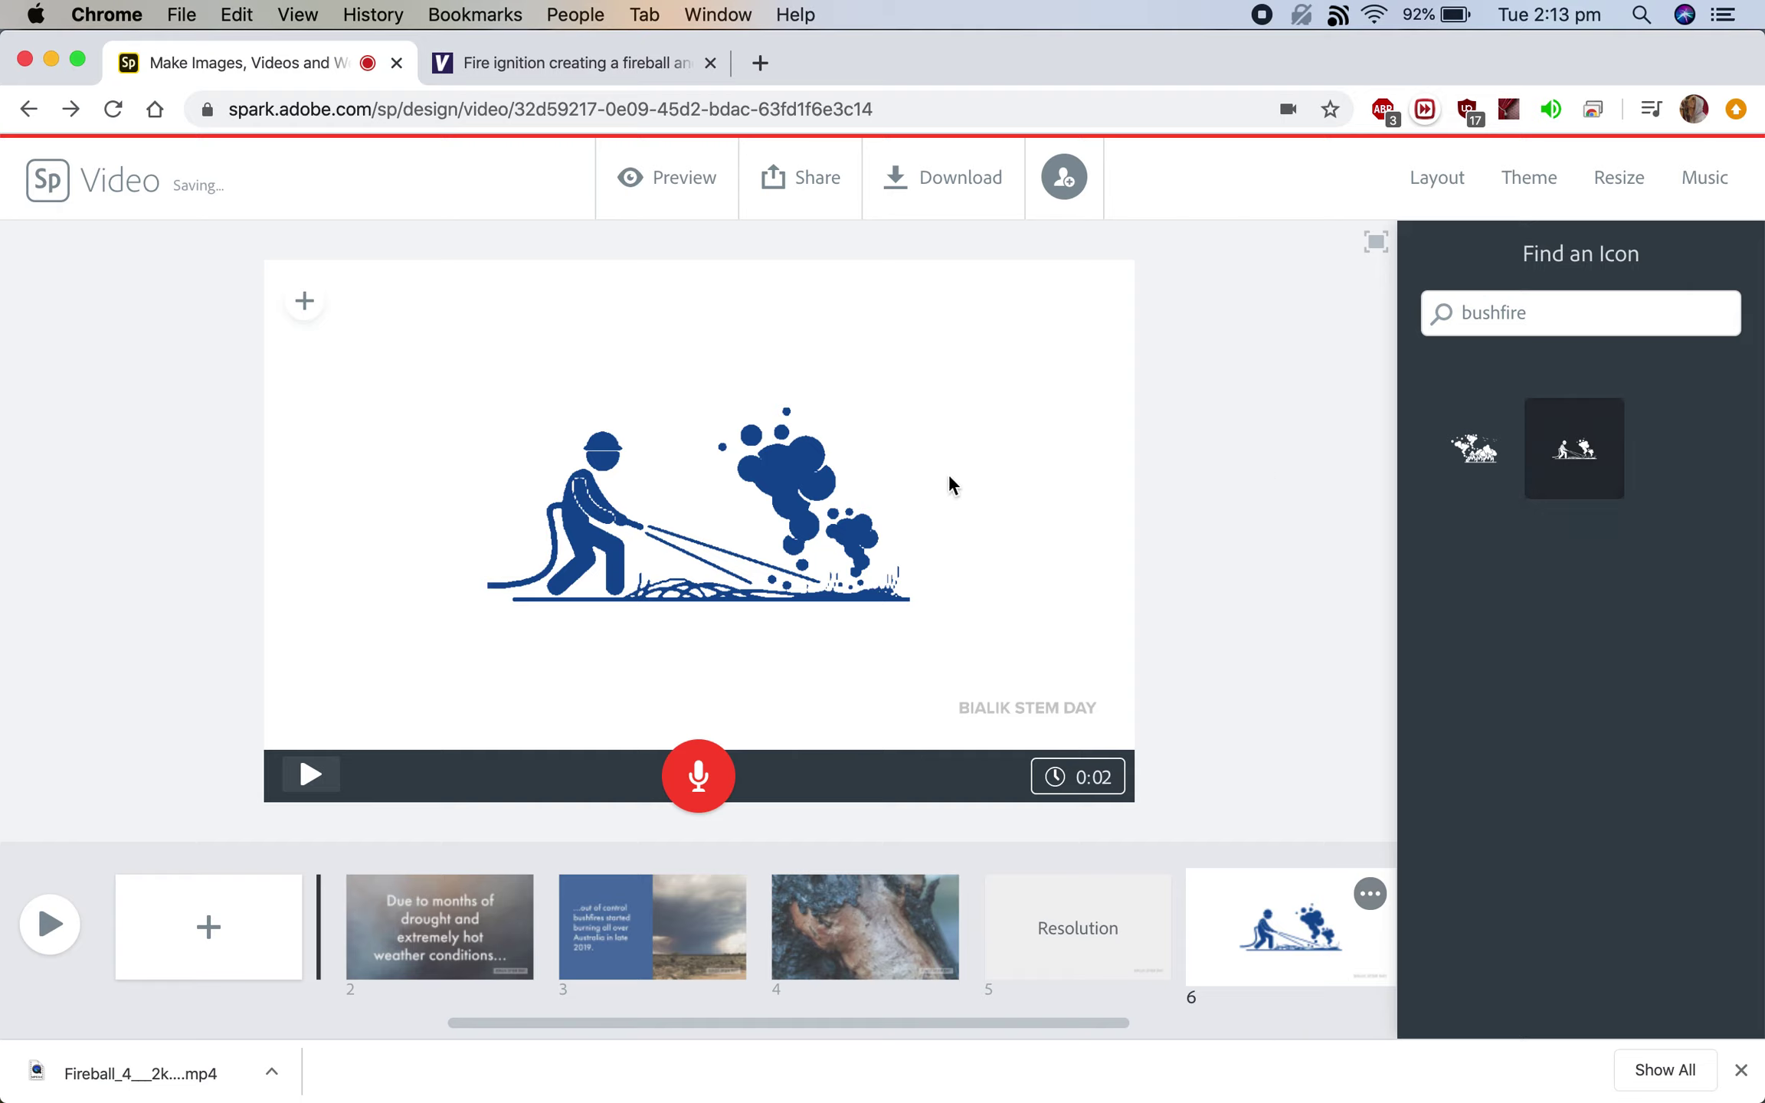
Step: Search the icon library for "fire"
click(1496, 314)
triple_click(1419, 321)
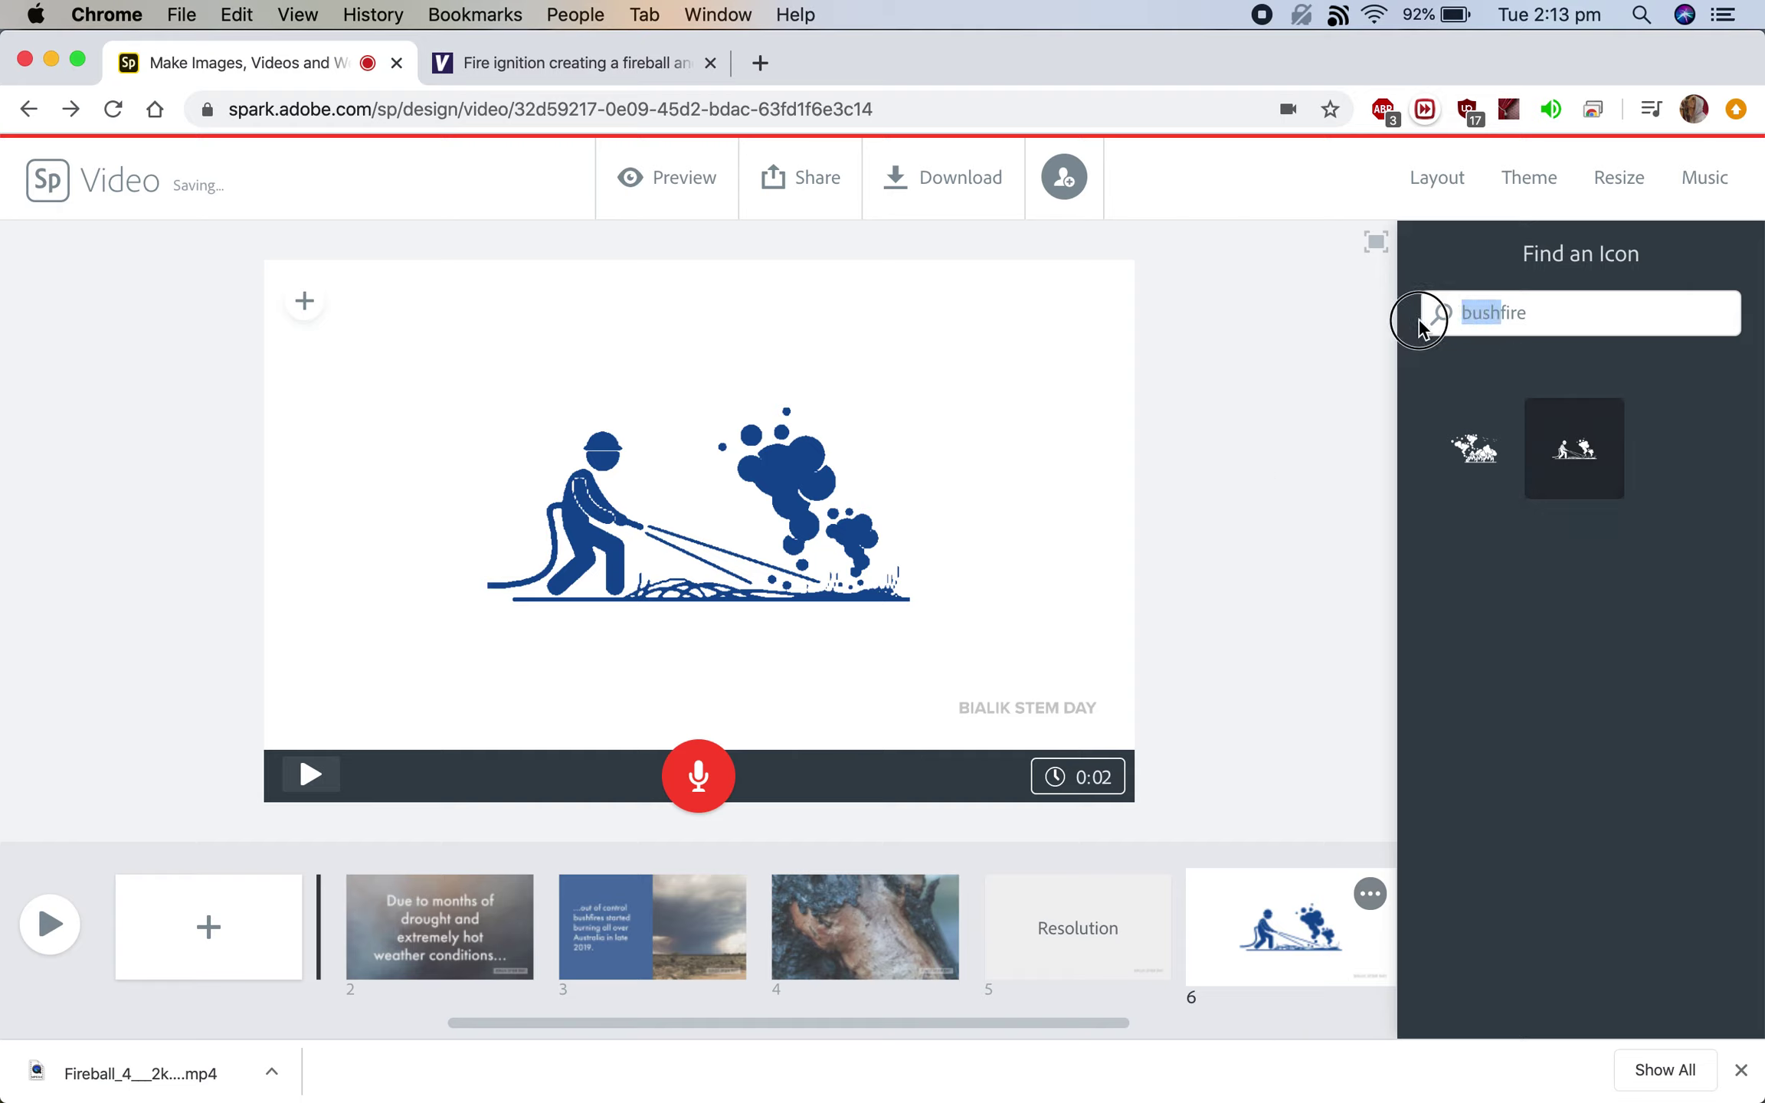
text(fire)
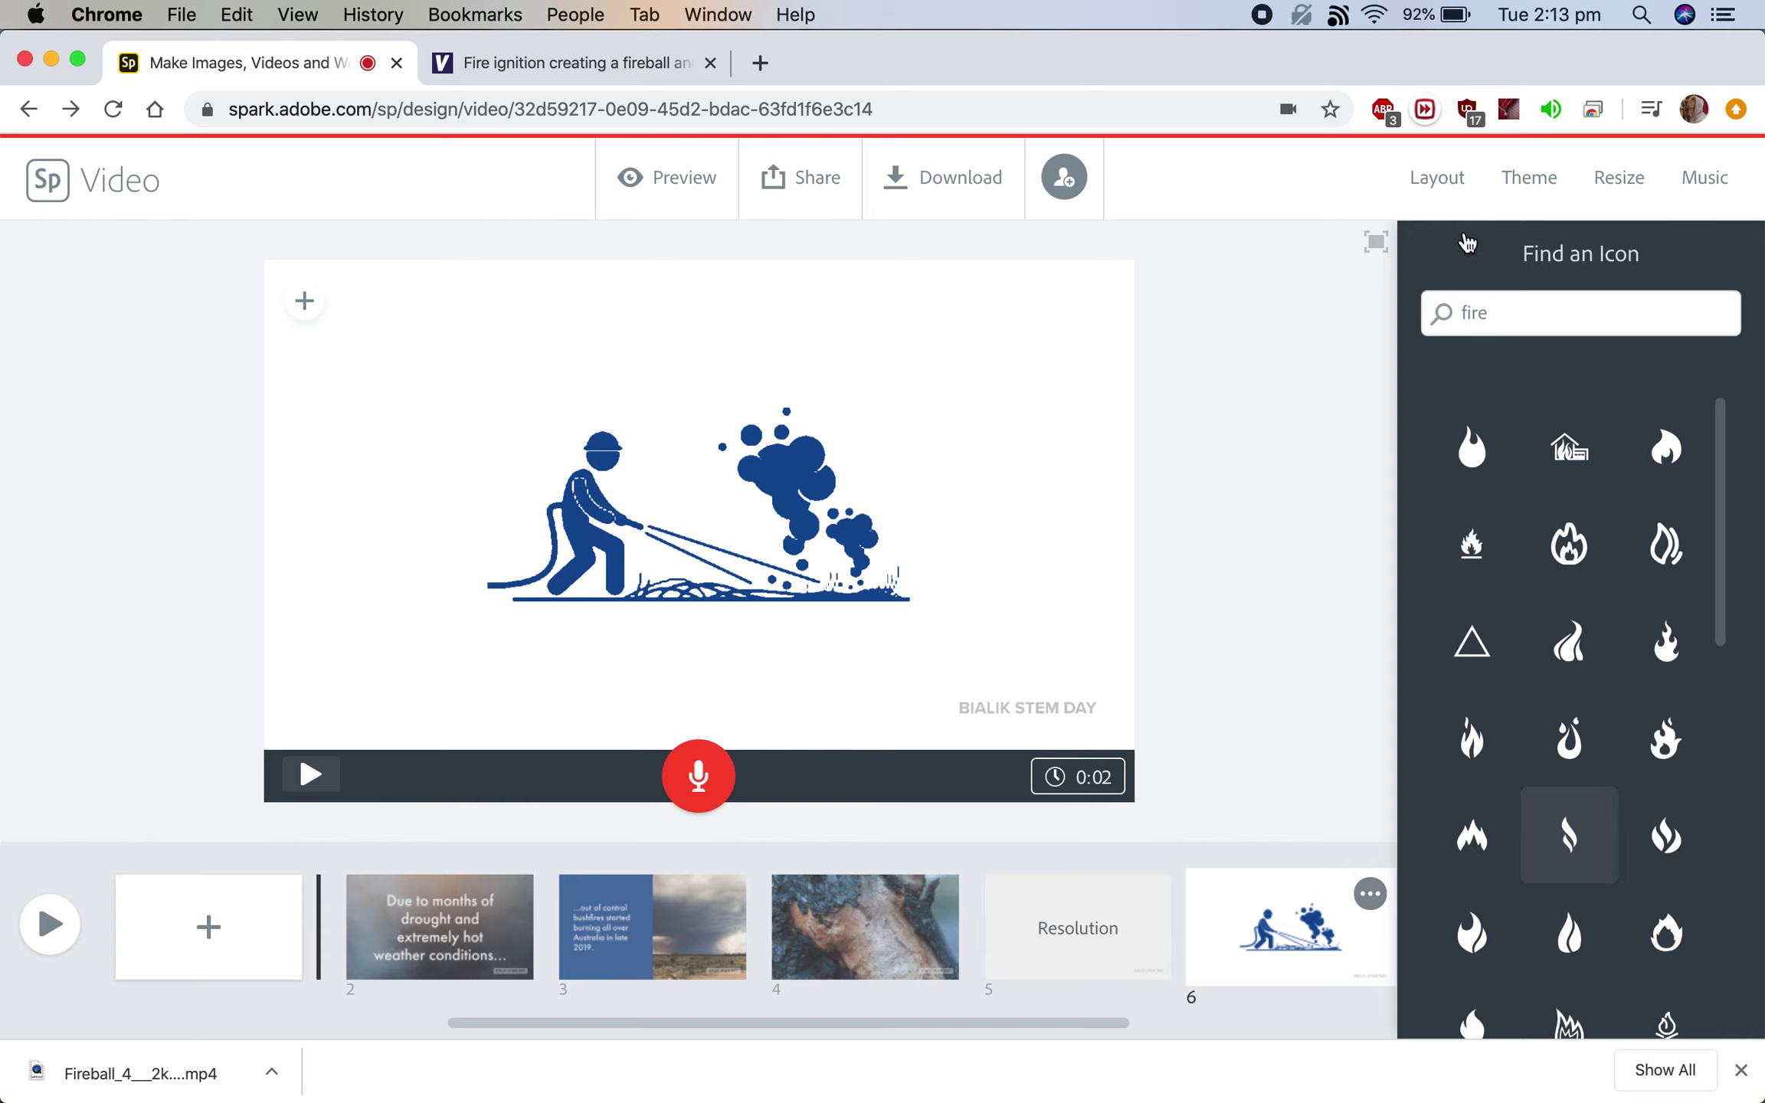
Step: Download the finished bushfire video
click(947, 175)
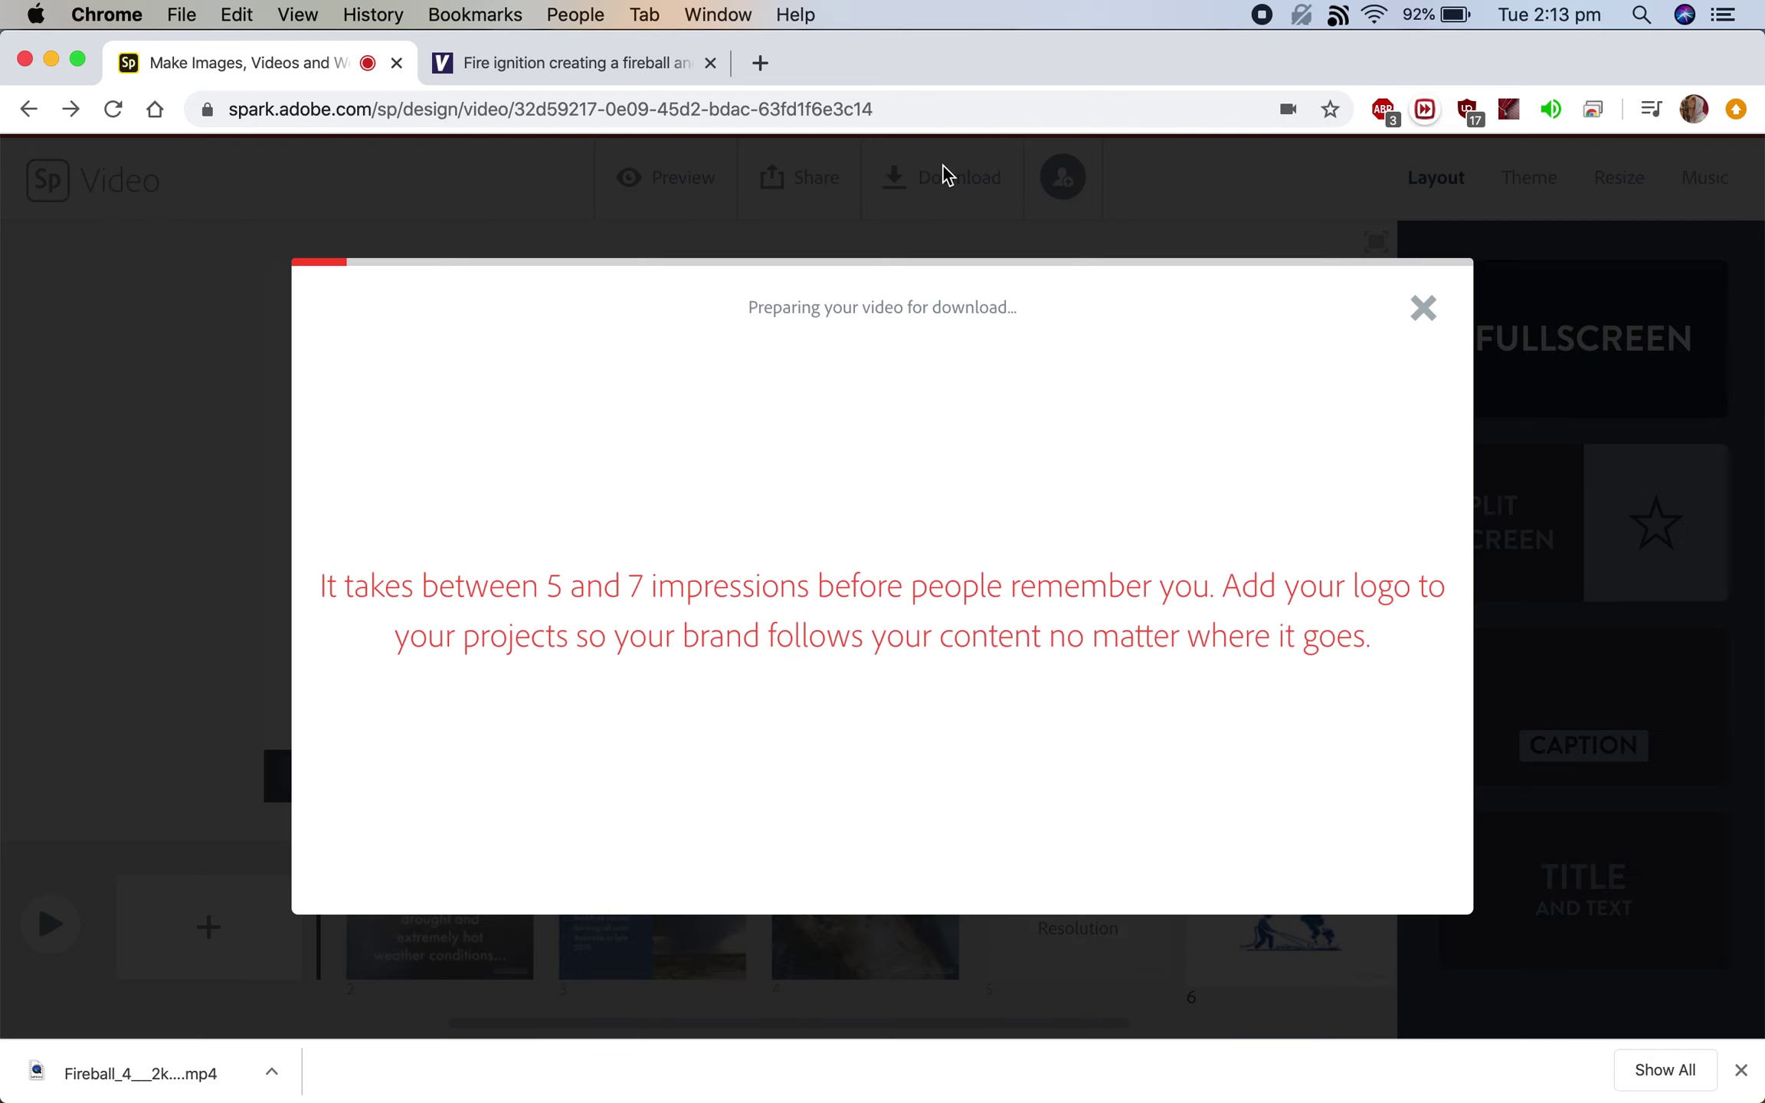